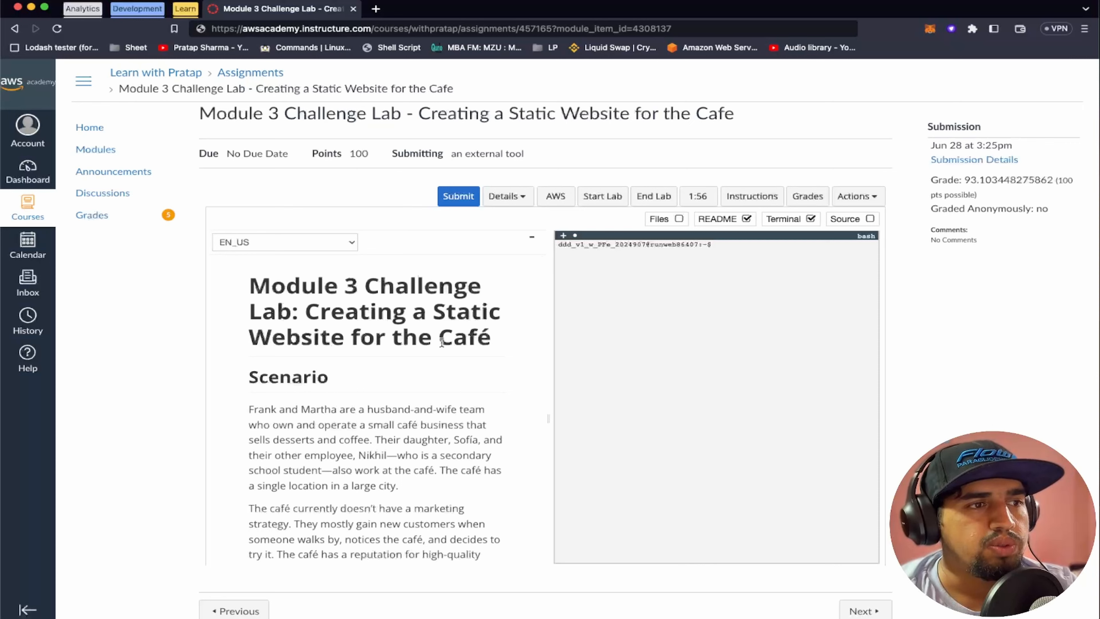
Read the café lab's scenario, objectives and target architecture diagram in the lab instructions
scroll(441, 342, down, 3)
scroll(441, 342, down, 10)
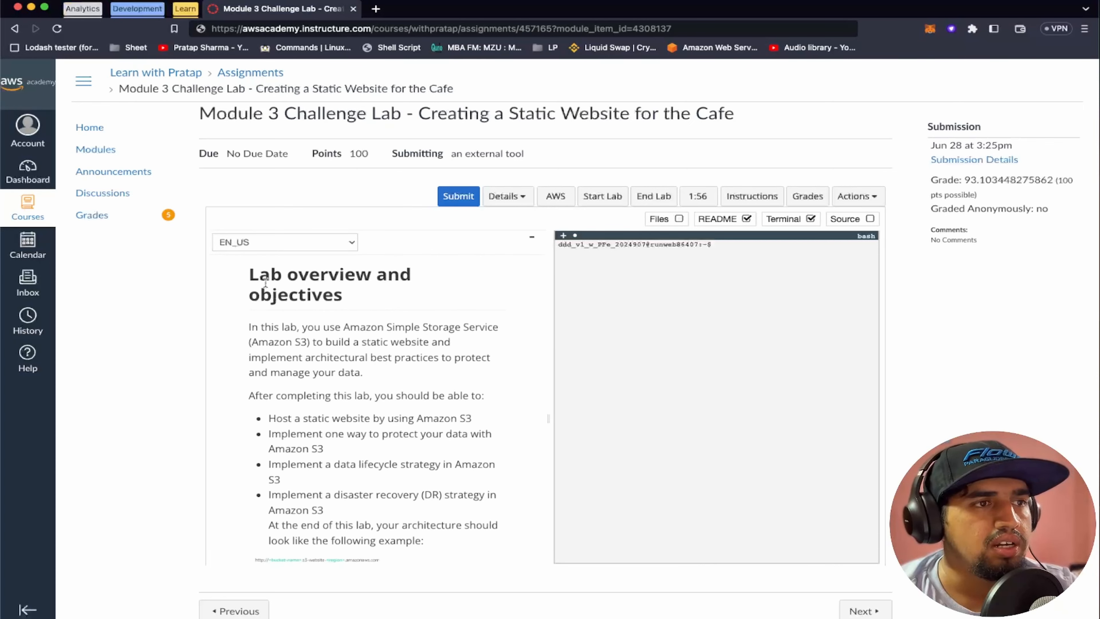
scroll(378, 390, down, 2)
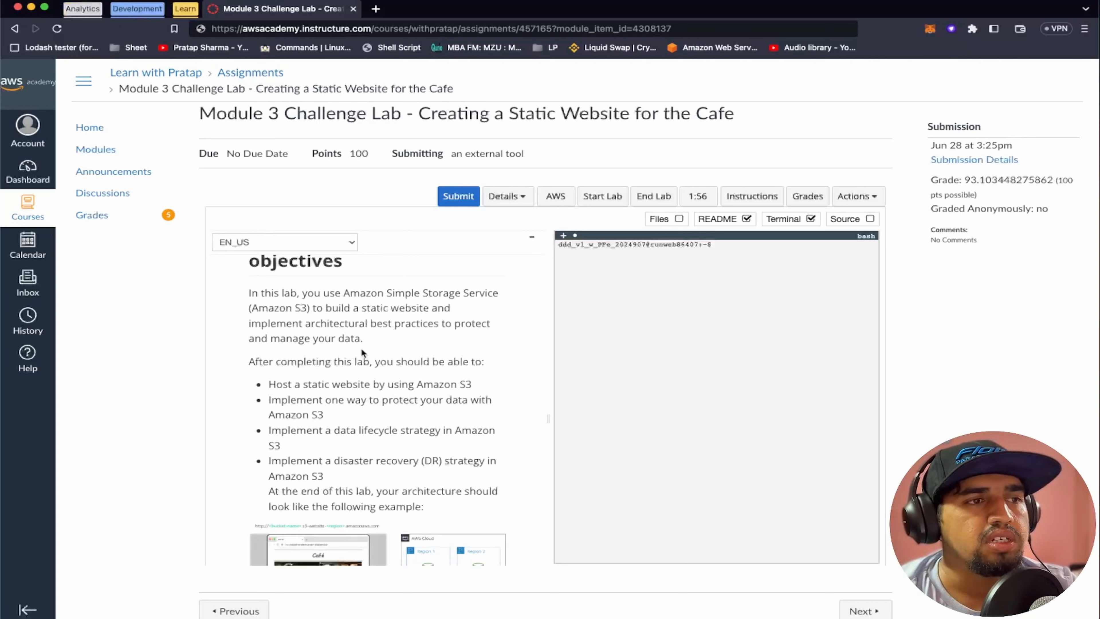
scroll(360, 348, down, 3)
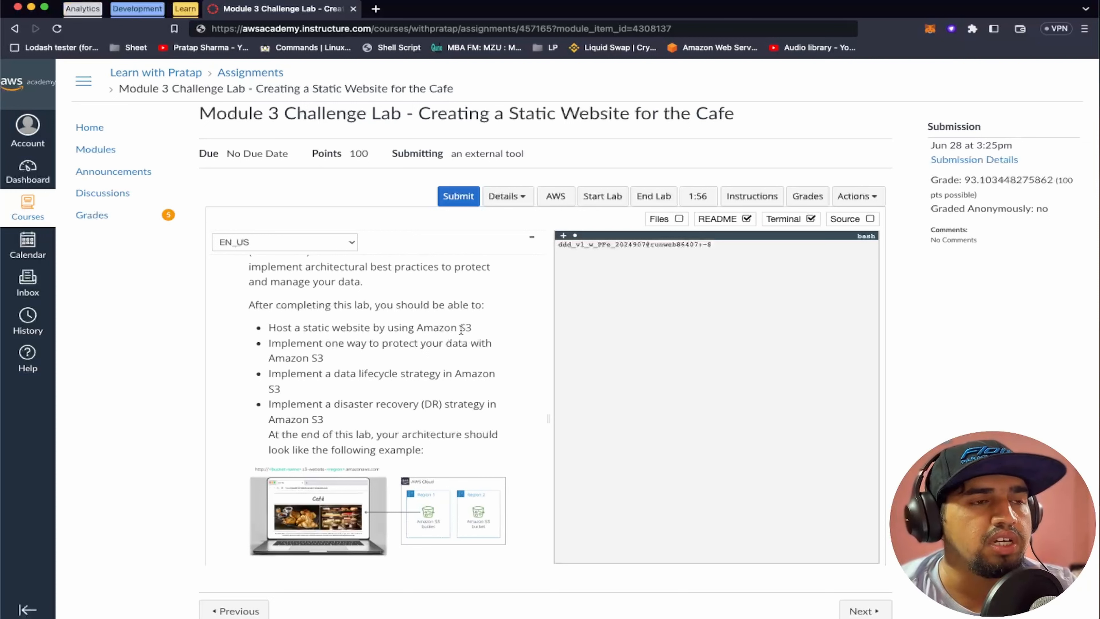
scroll(403, 353, down, 1)
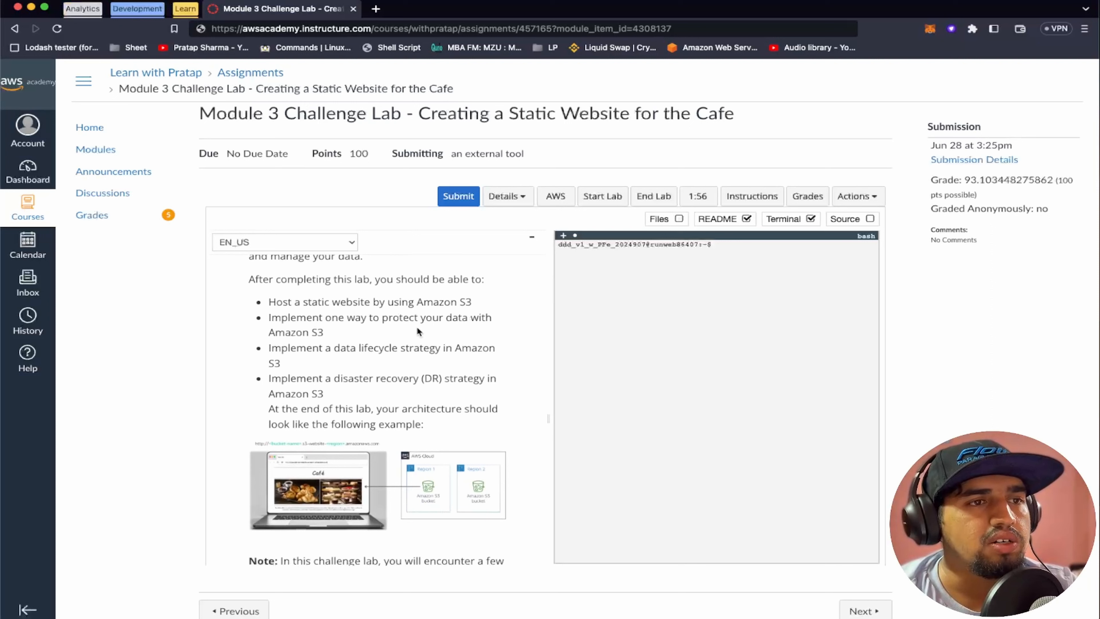
scroll(396, 384, down, 1)
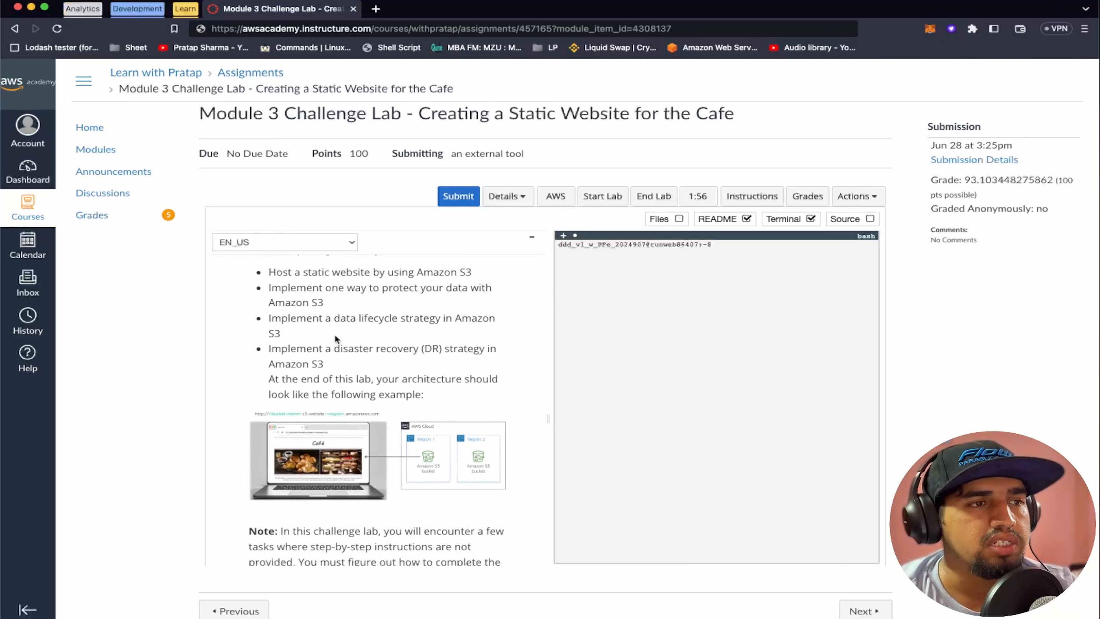
scroll(345, 331, down, 1)
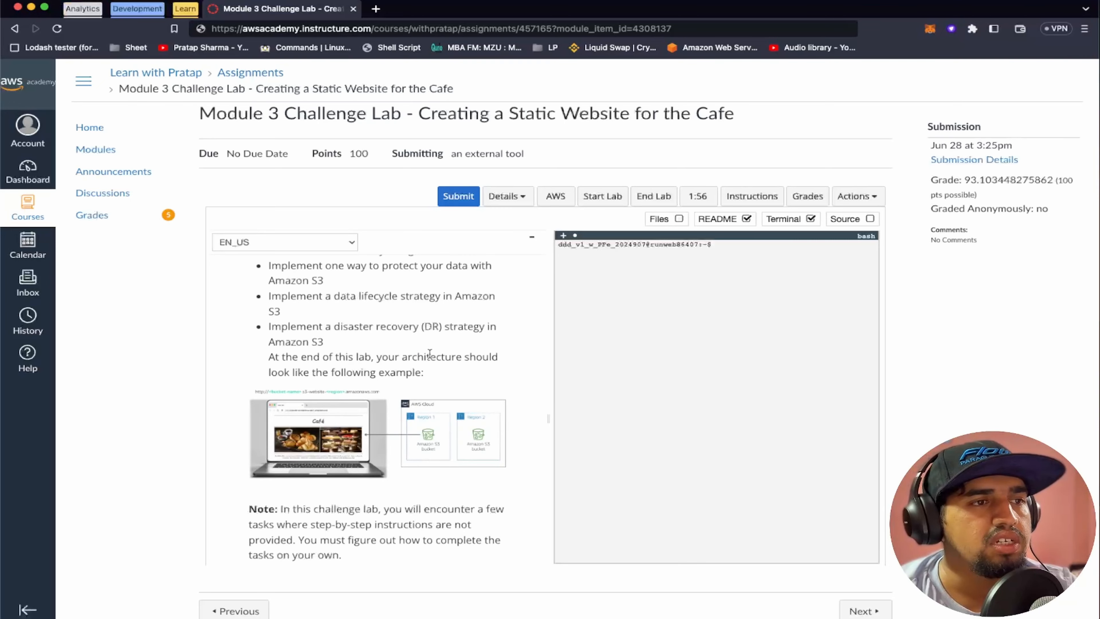
scroll(429, 351, down, 2)
scroll(376, 353, up, 5)
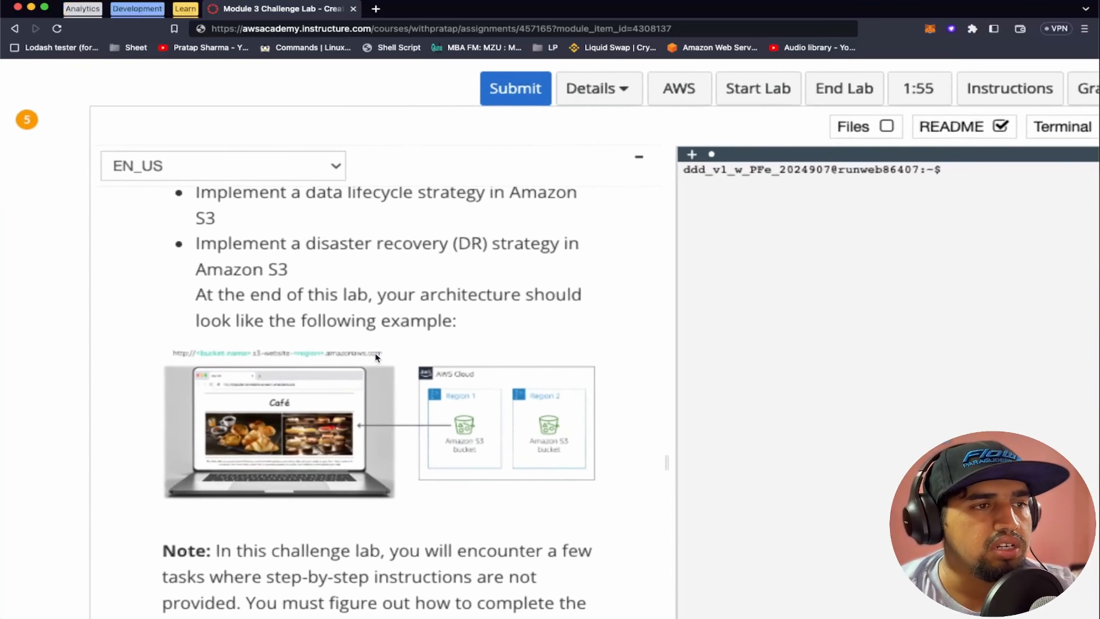
scroll(422, 447, down, 1)
scroll(422, 447, down, 1)
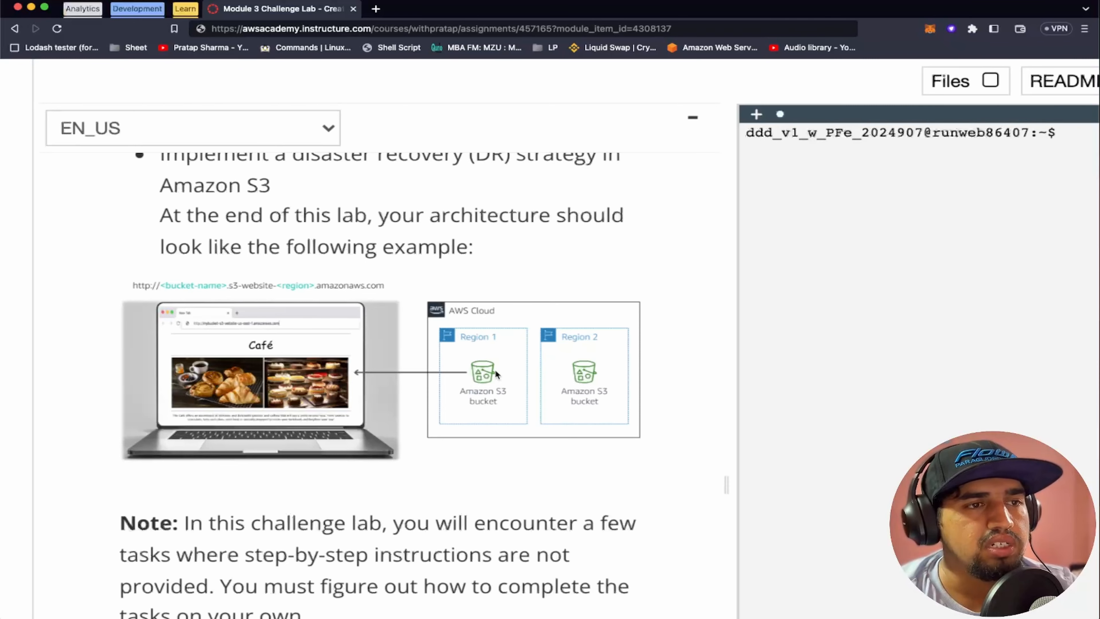
key(super+0)
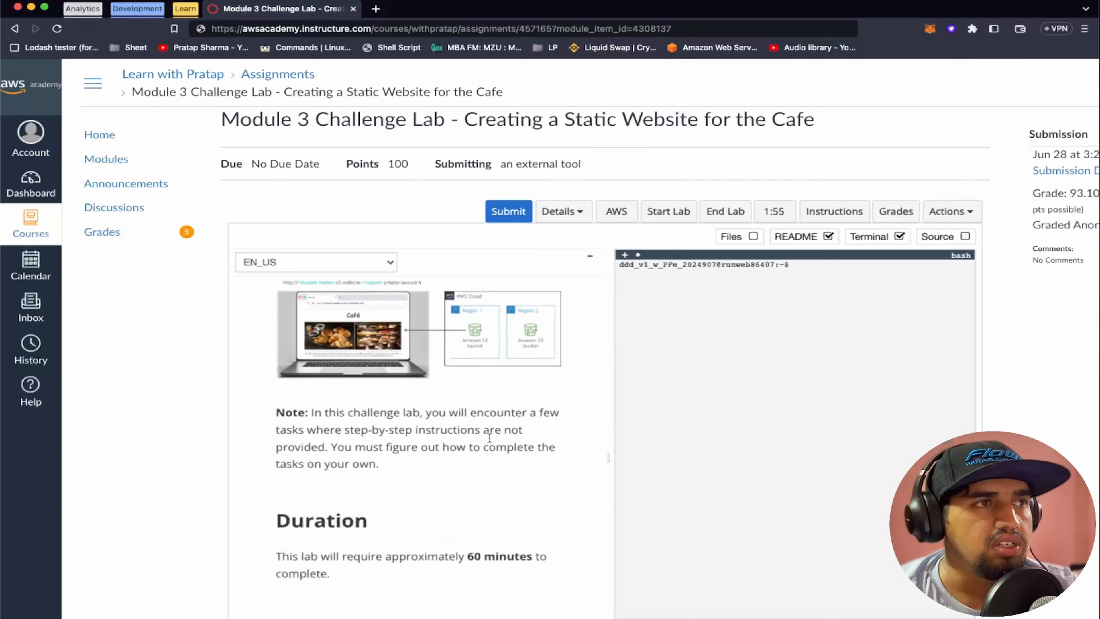
Launch the AWS Management Console for the lab in a separate tab and return to the lab instructions
scroll(489, 437, down, 20)
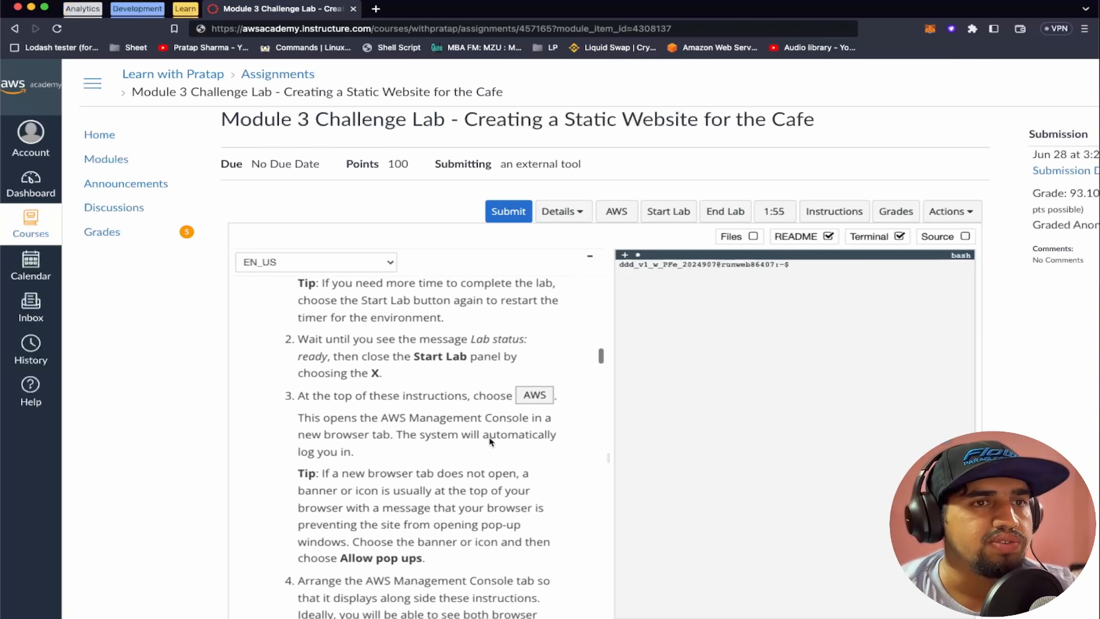
scroll(489, 438, down, 6)
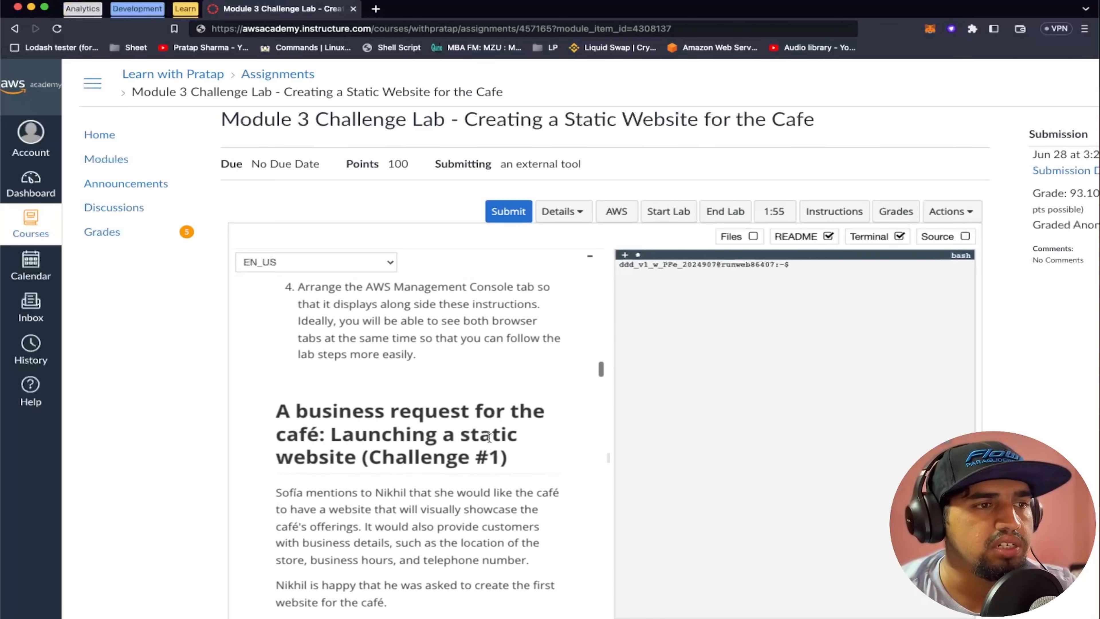
click(616, 211)
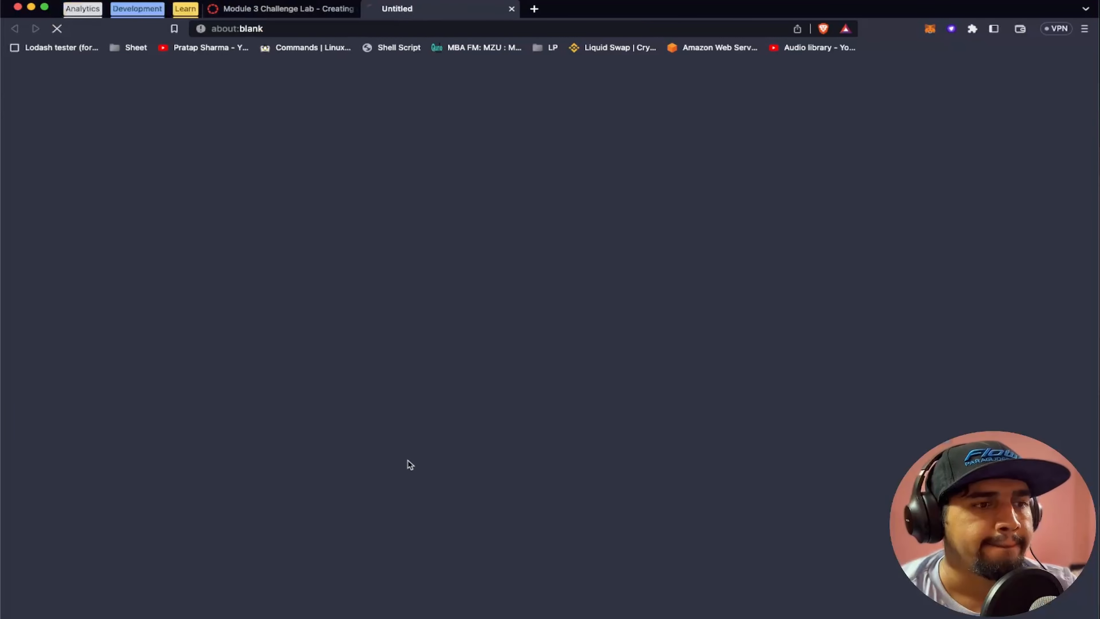
click(294, 11)
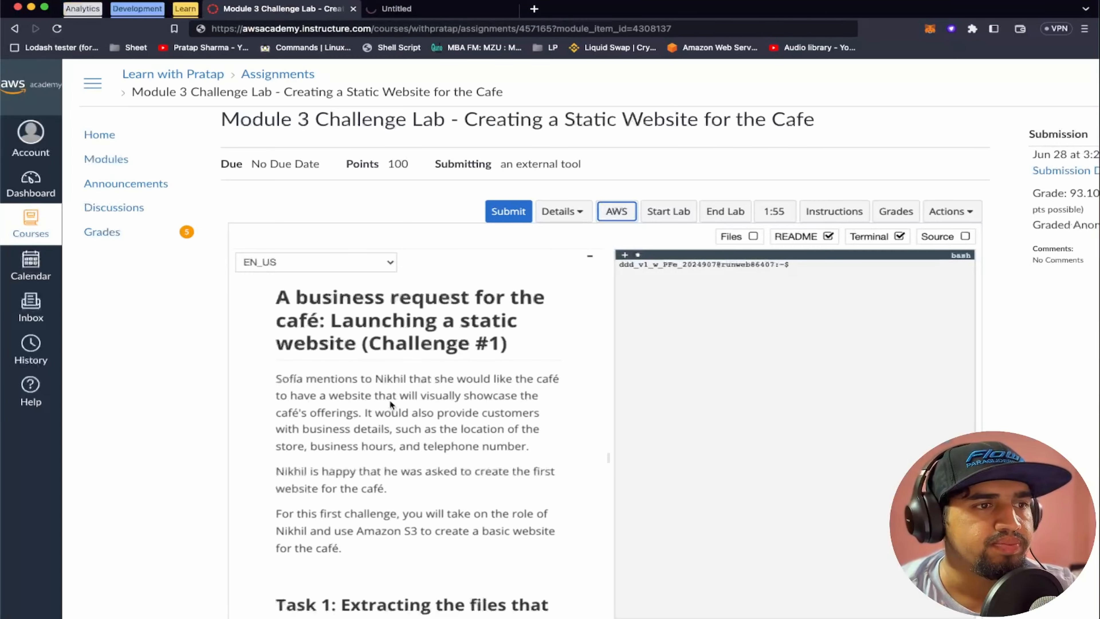
Download the website zip file from Task 1's Amazon S3 link, saving it as "aws sr" on the Desktop
scroll(396, 445, down, 5)
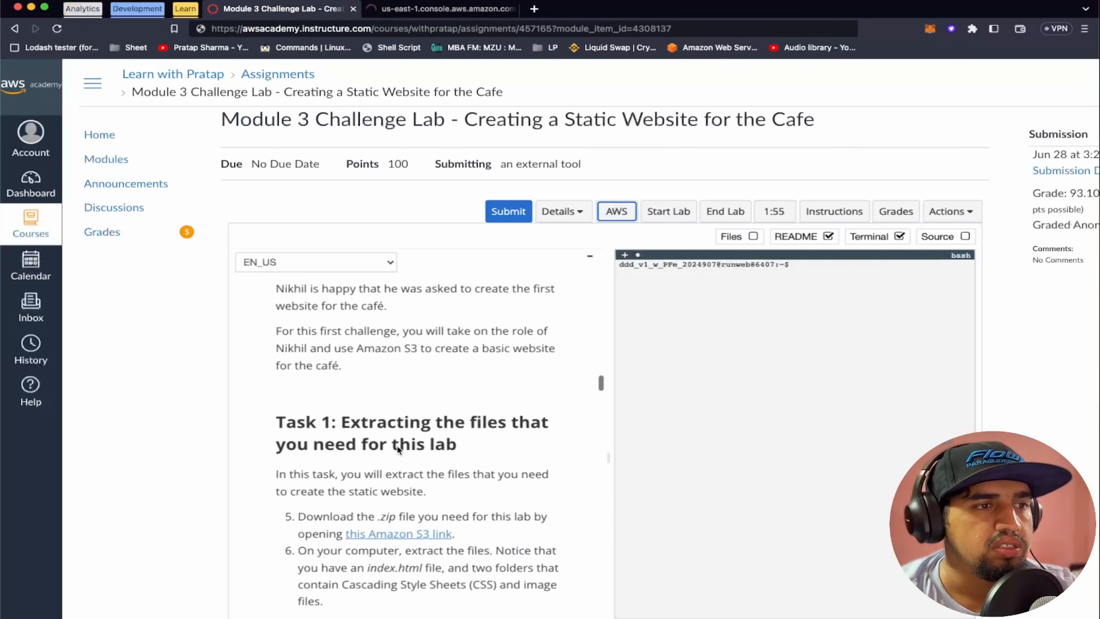
scroll(397, 445, down, 3)
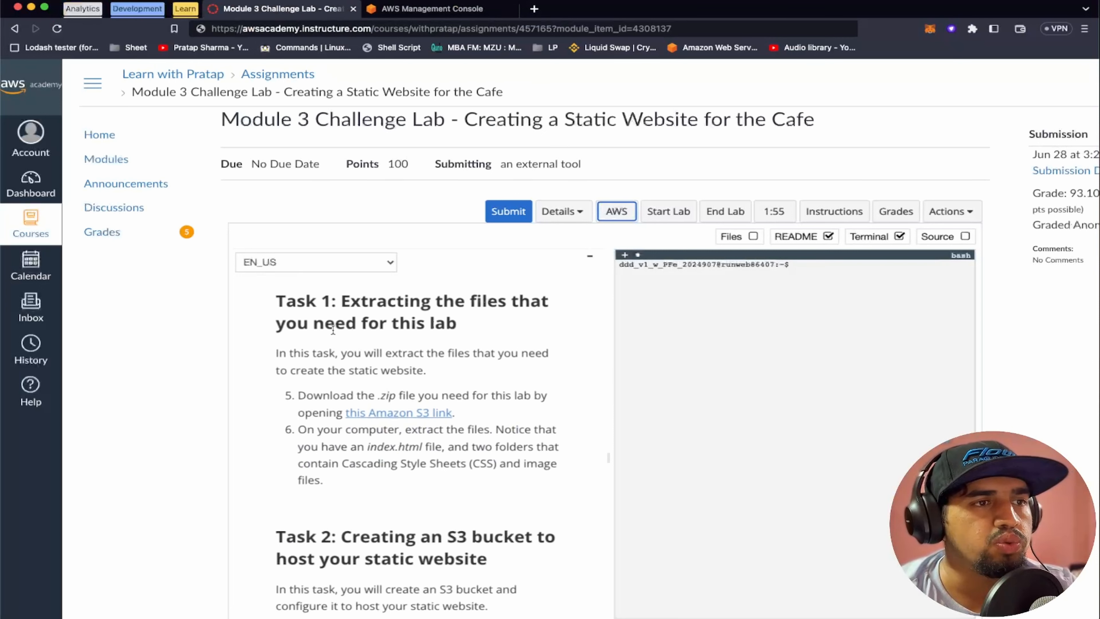
scroll(413, 376, down, 1)
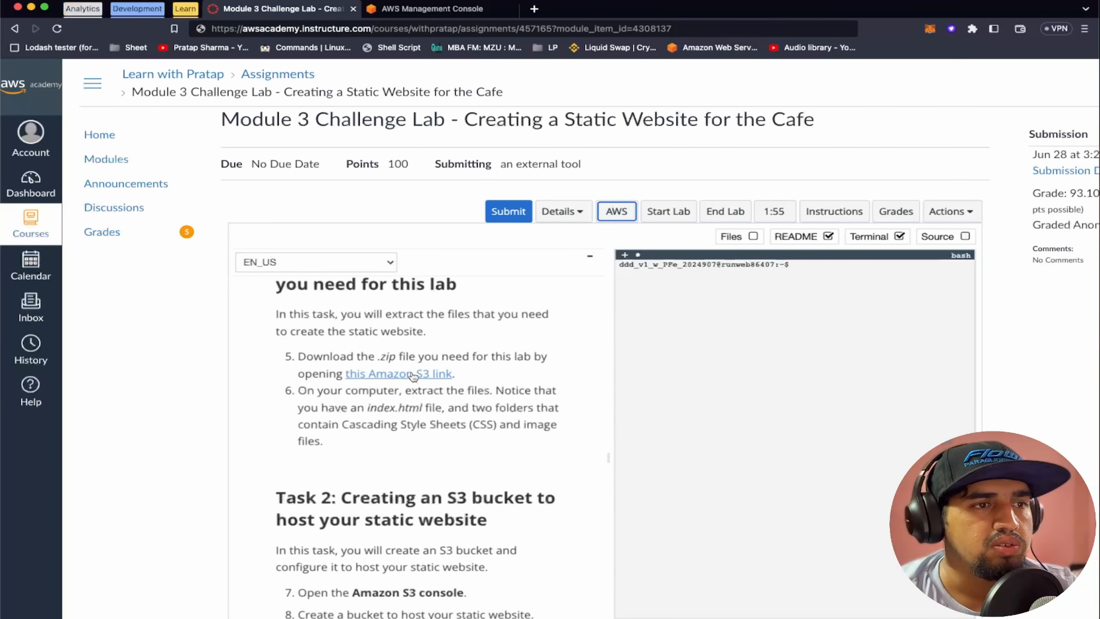
click(413, 374)
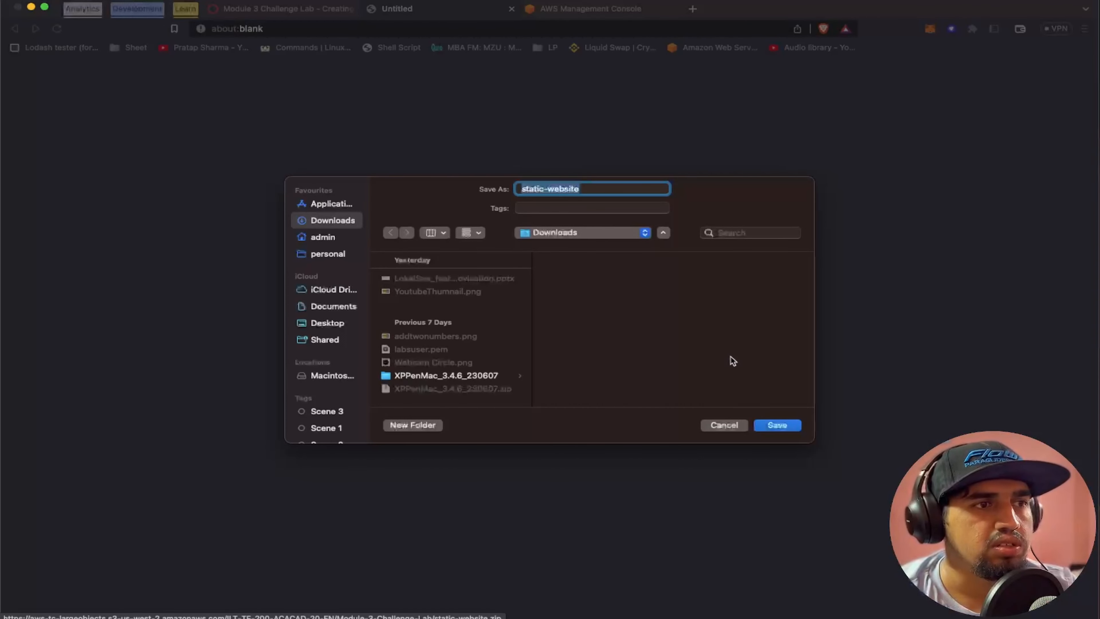
text(aw)
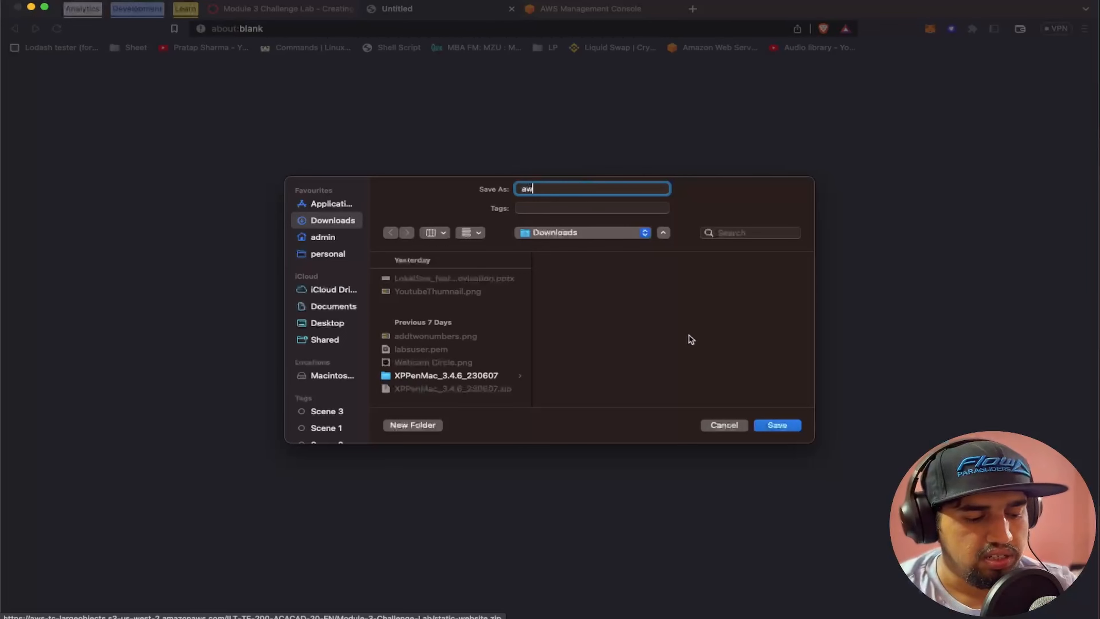
text(s sr)
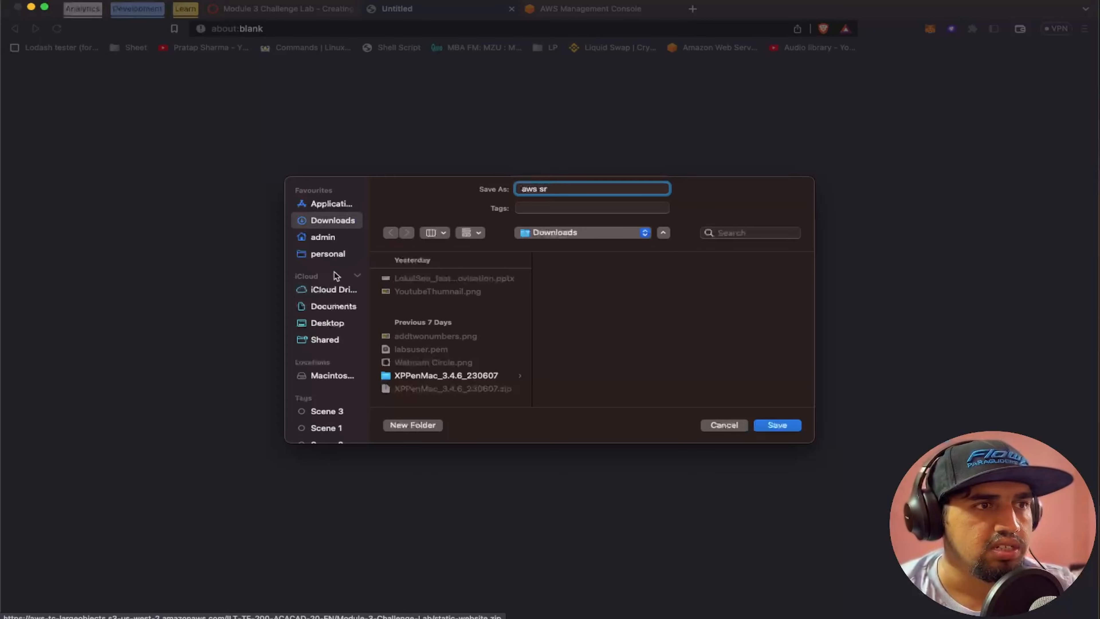
click(329, 322)
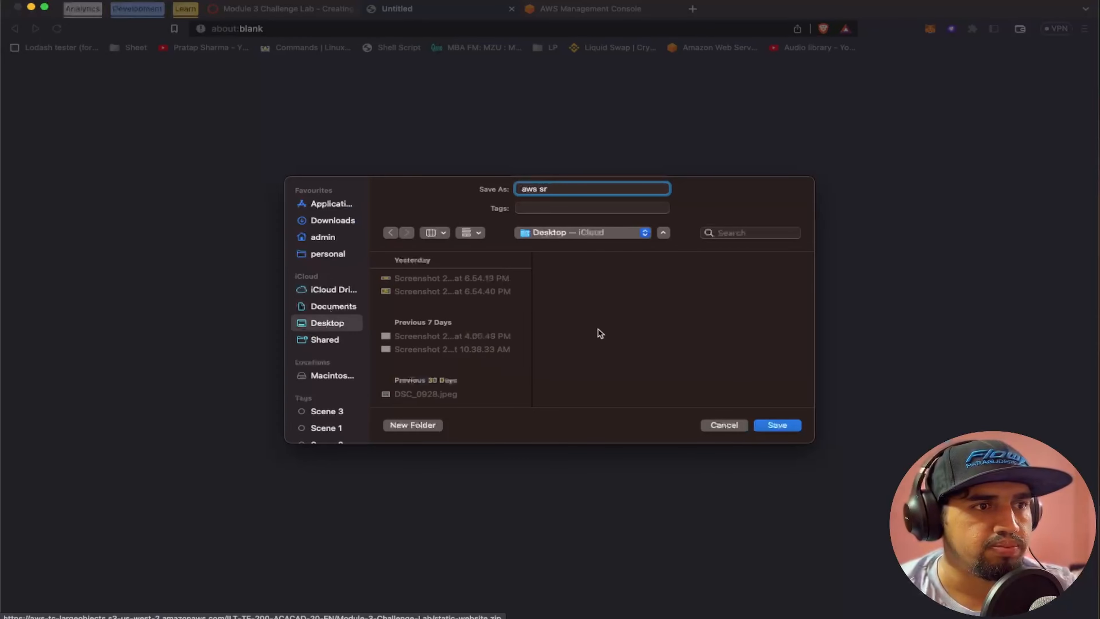
click(787, 425)
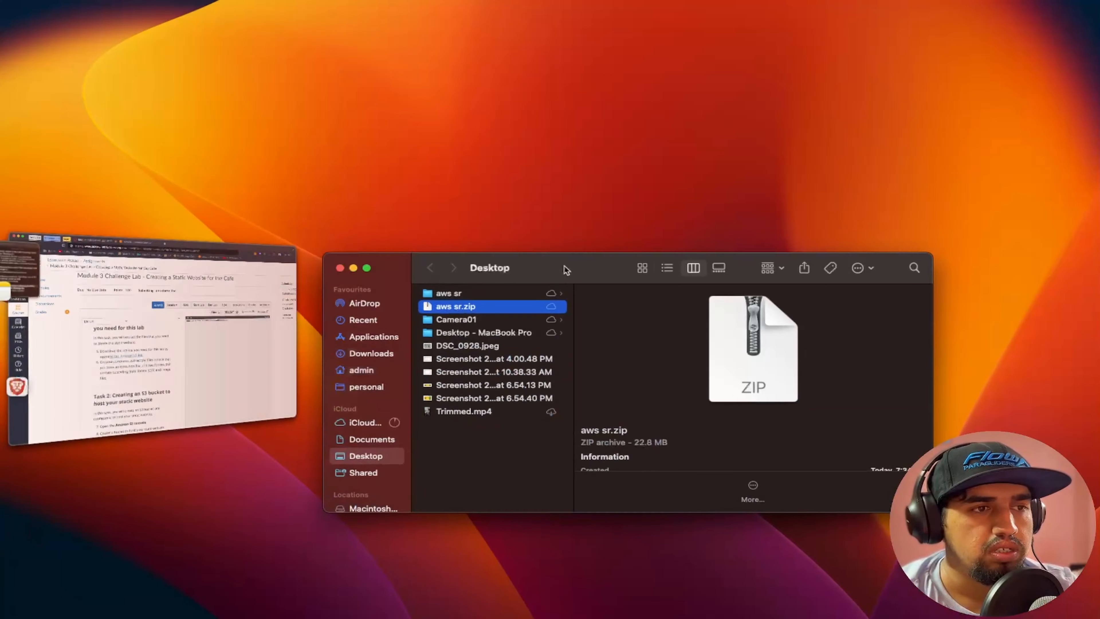
Inspect the css folder, images folder and index.html in the extracted "aws sr" folder, and close the Finder window
drag(563, 267, 532, 184)
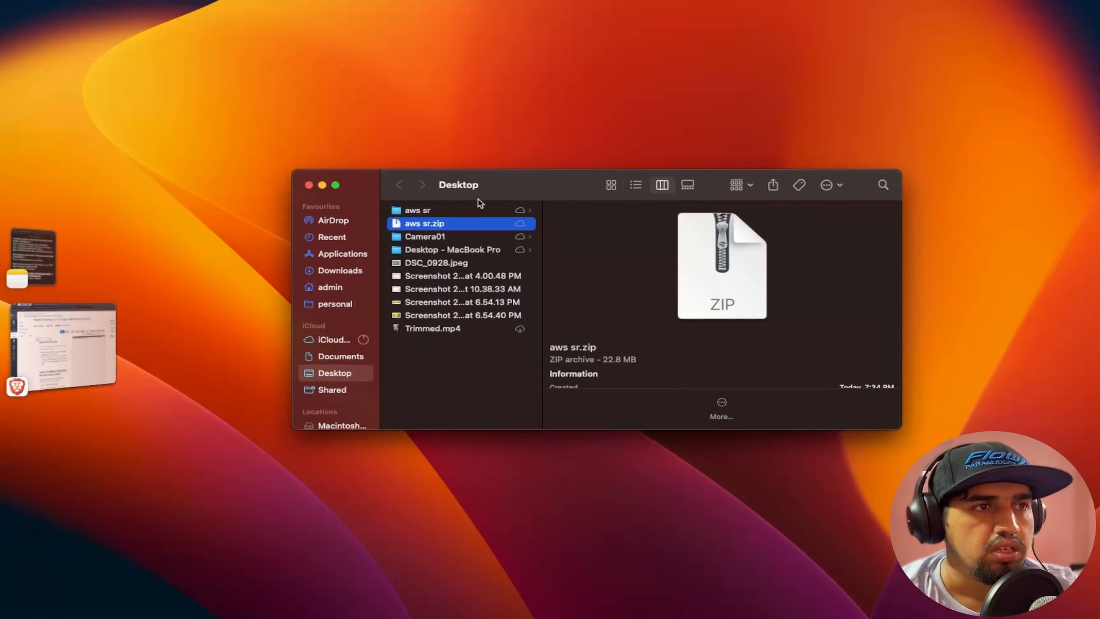
click(433, 210)
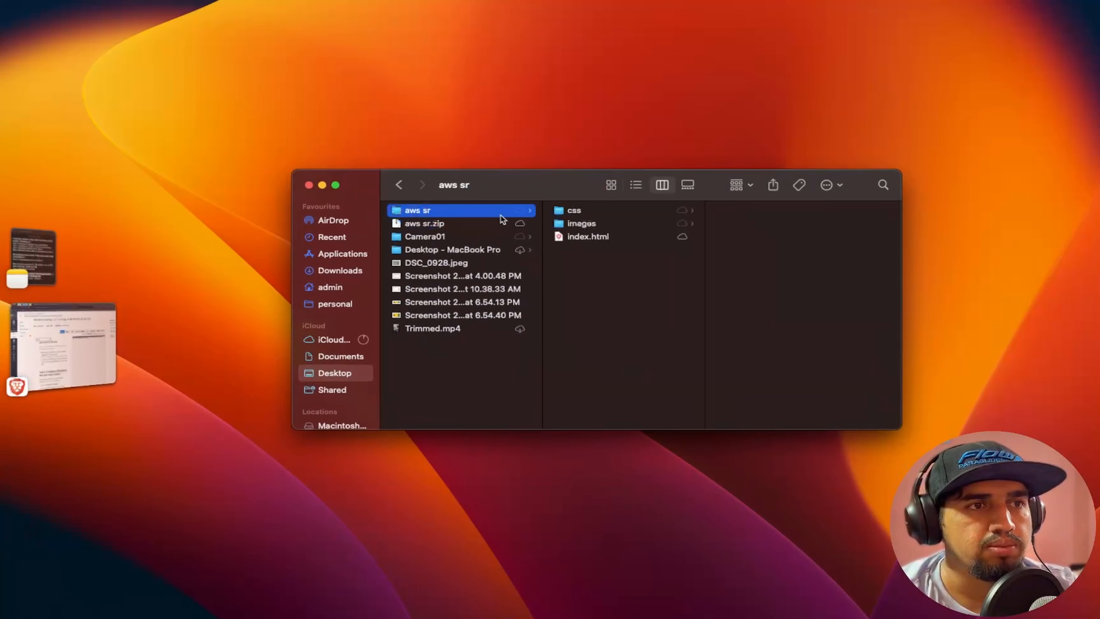
click(591, 215)
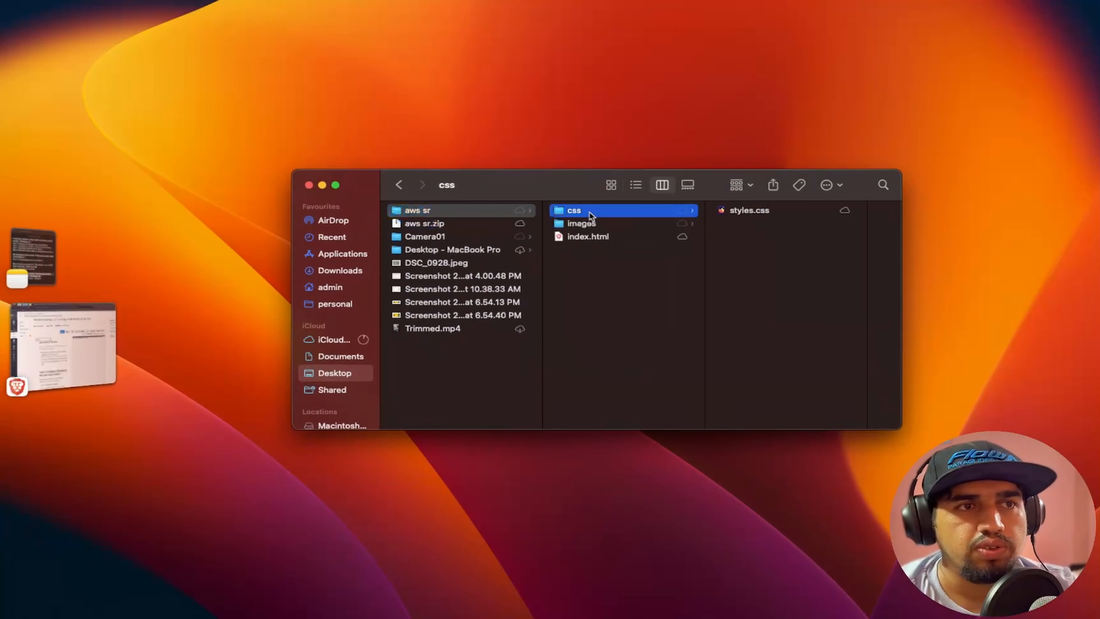
key(Down)
key(Right)
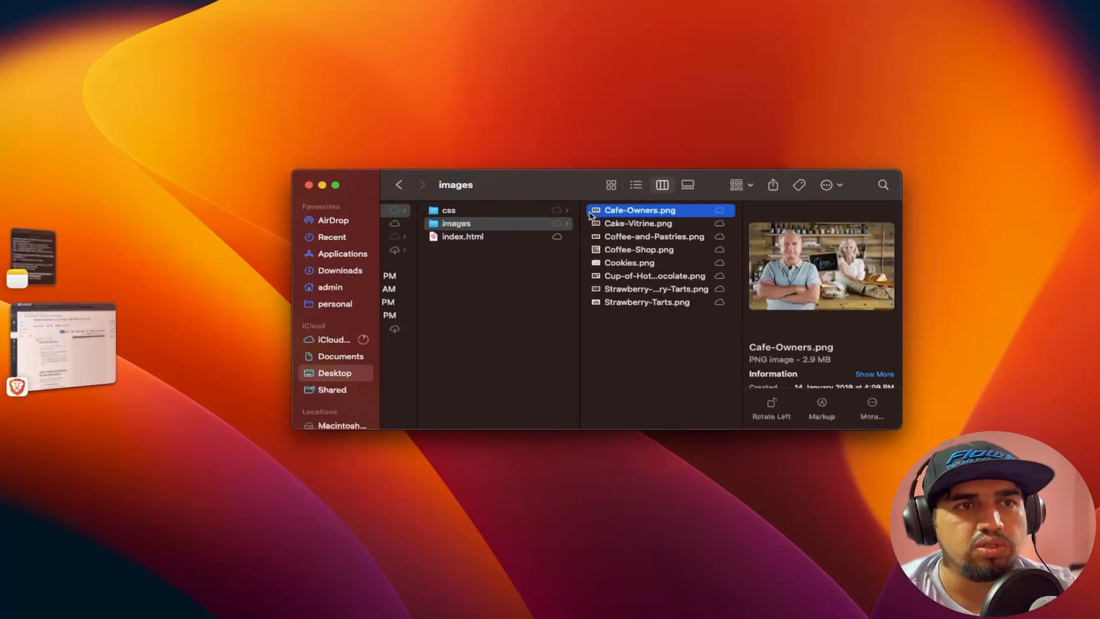
key(Down)
key(Down)
key(Down)
key(Down)
key(Down)
key(Down)
key(Down)
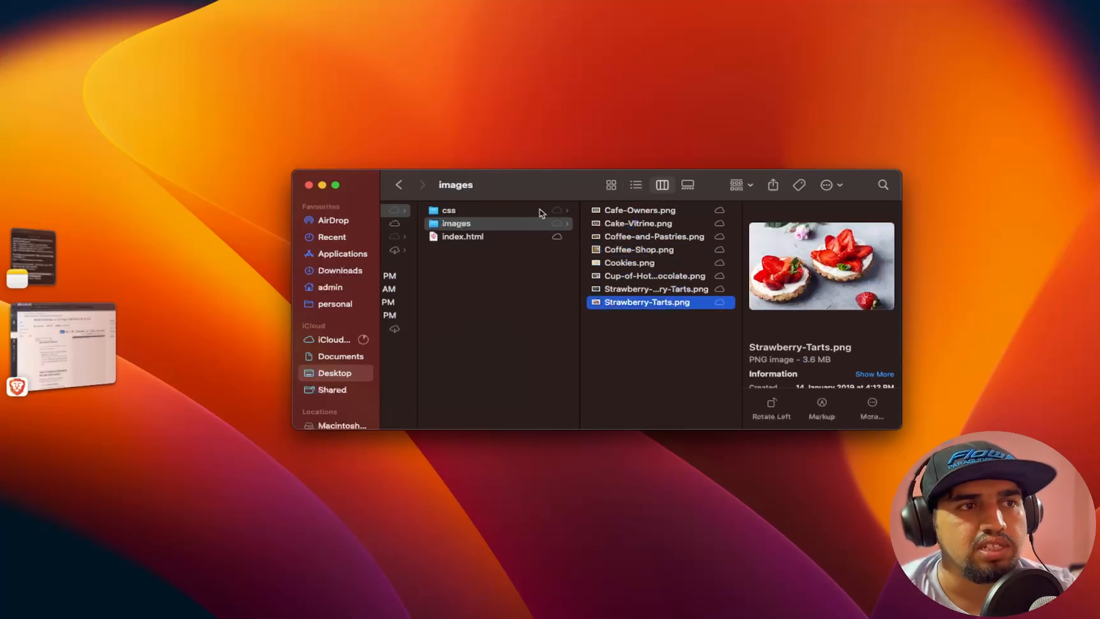
click(456, 238)
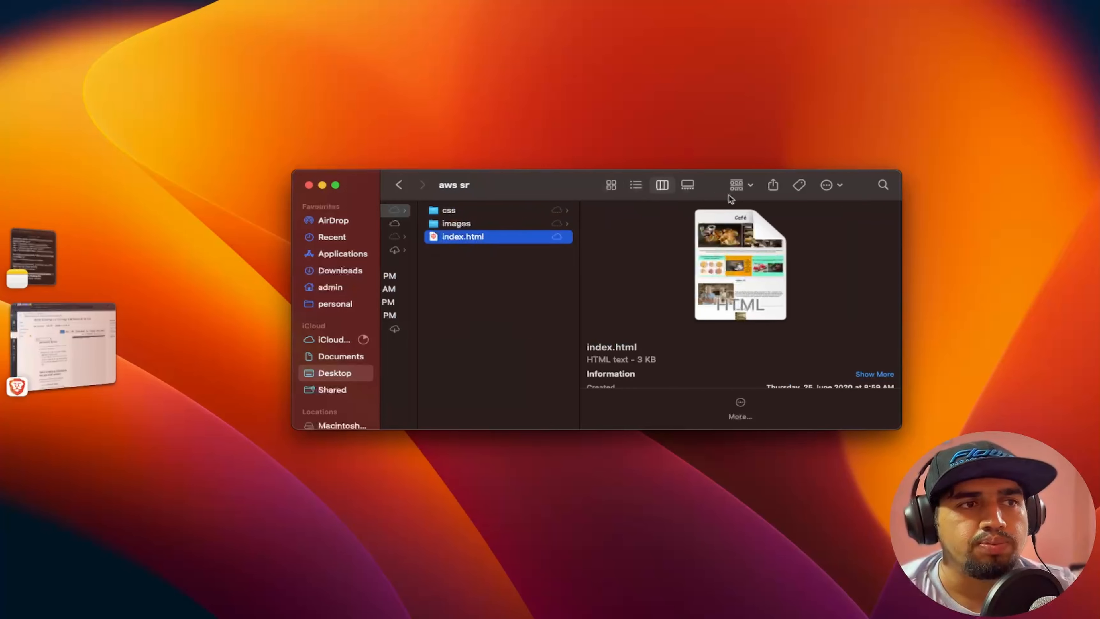
click(308, 185)
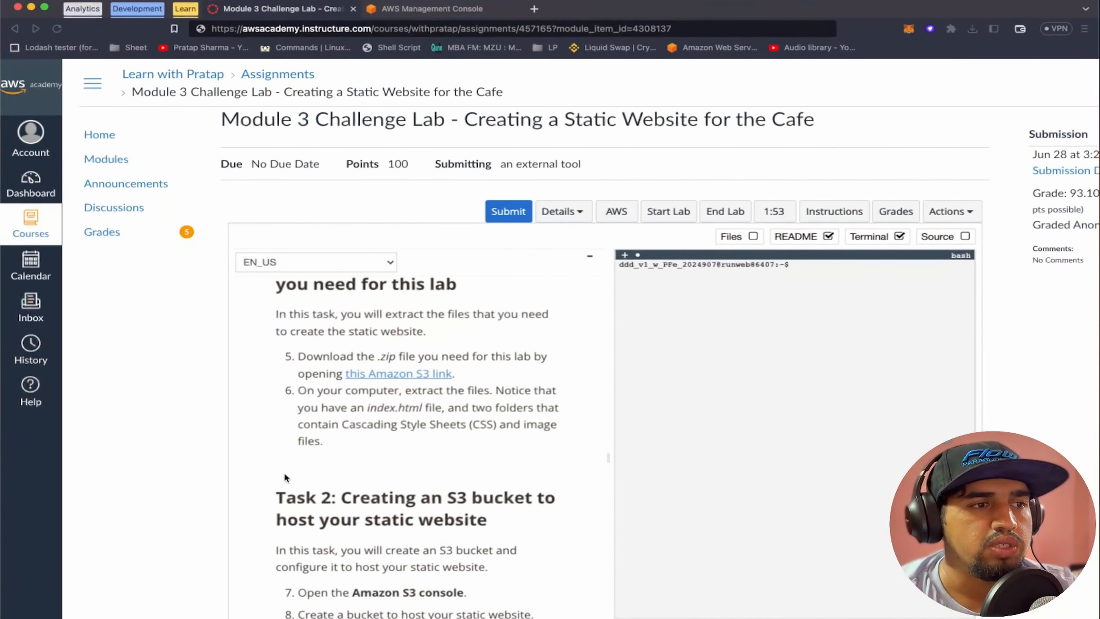
Review the Task 2 bucket requirements, open the Amazon S3 console from the AWS console home, and return to the instructions
scroll(272, 381, down, 5)
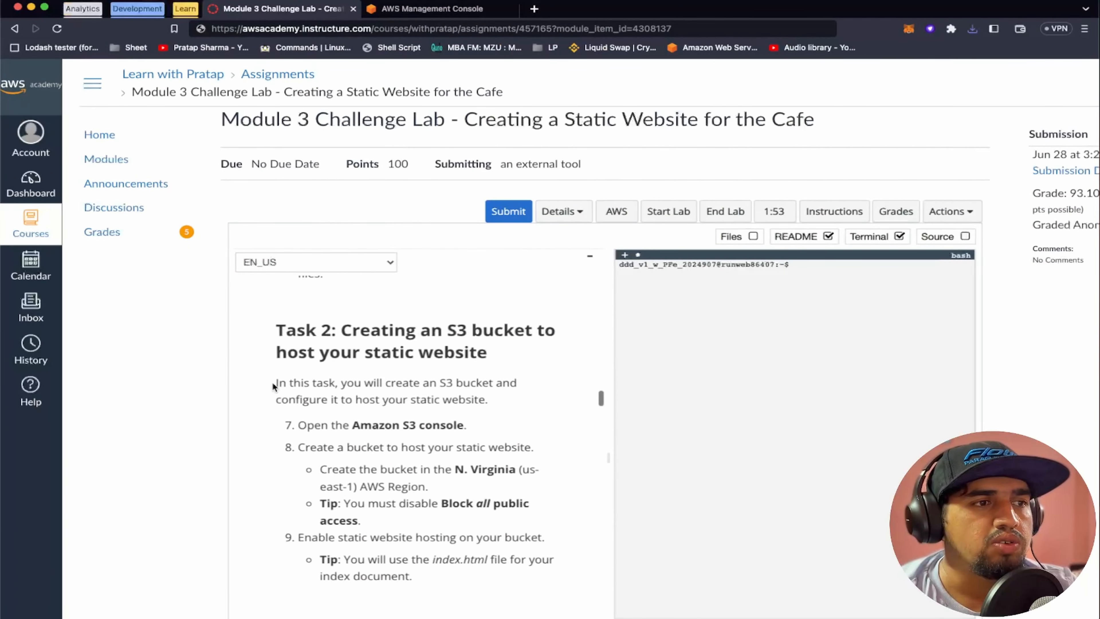
scroll(312, 349, down, 1)
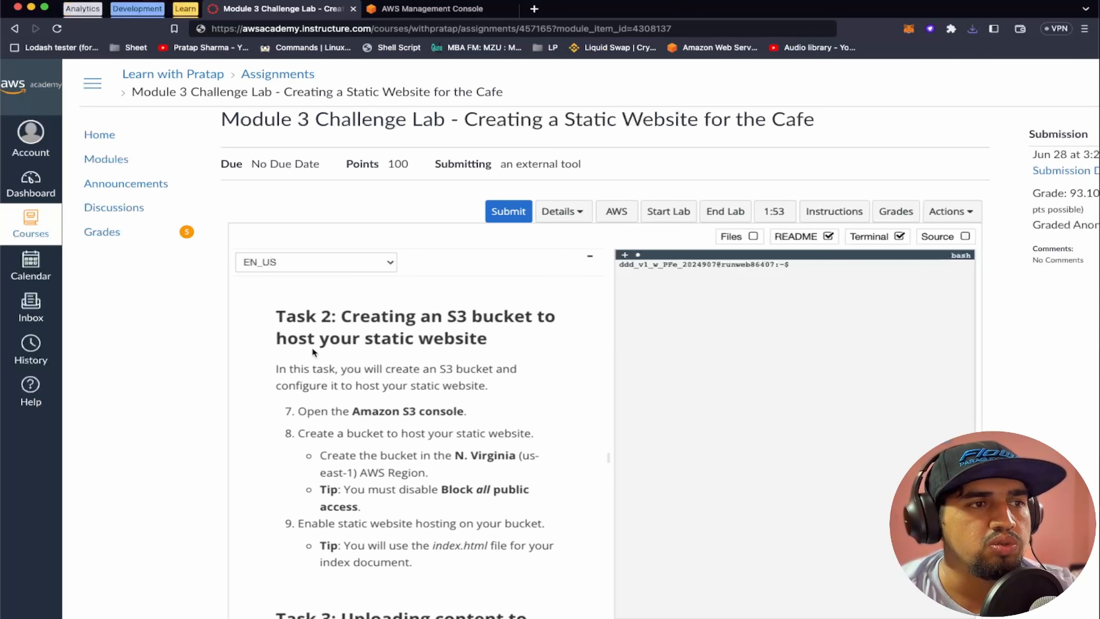
scroll(488, 421, down, 1)
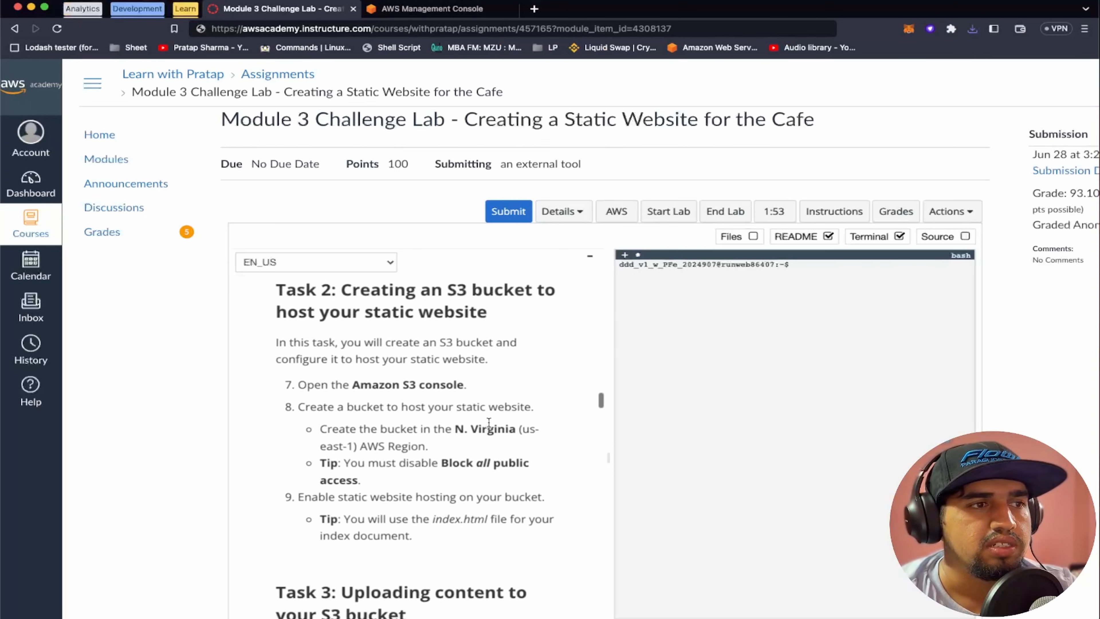
scroll(342, 346, down, 1)
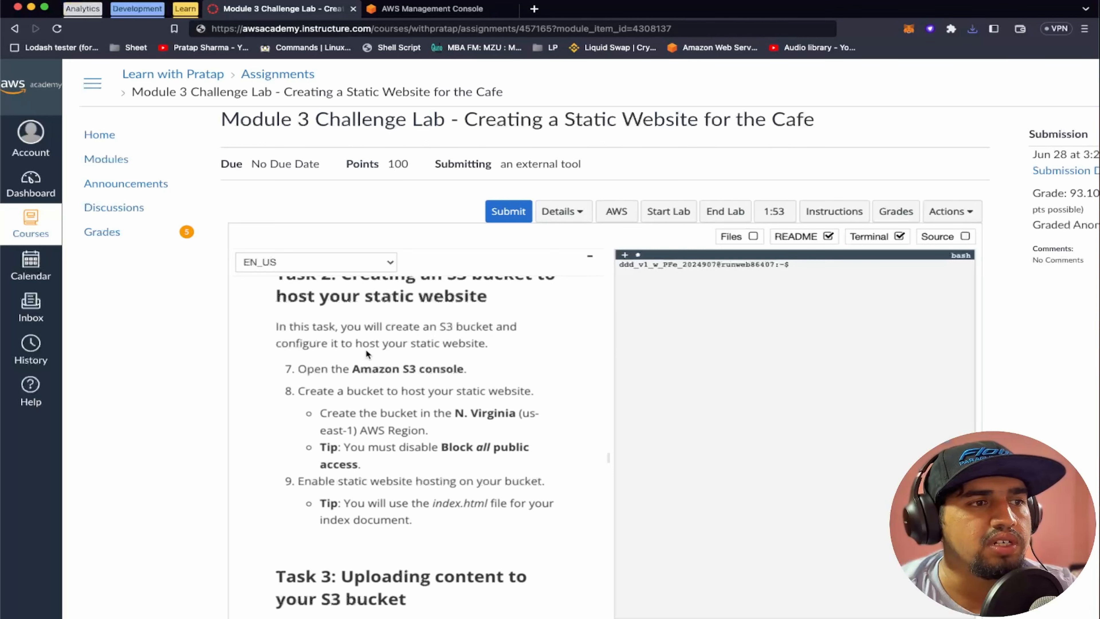
scroll(467, 384, down, 3)
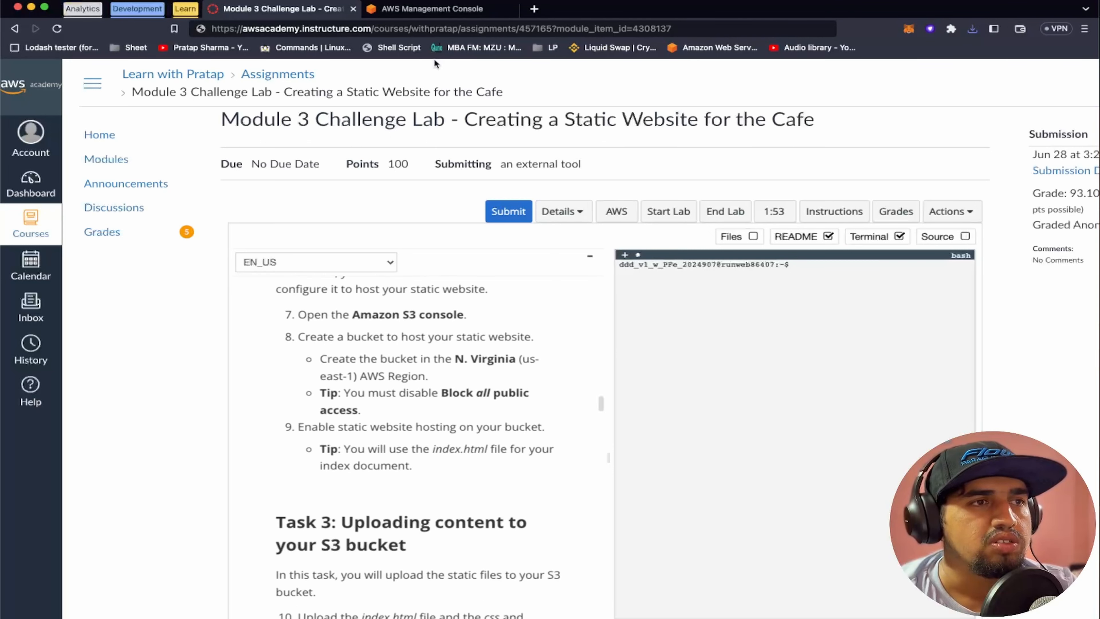
click(432, 8)
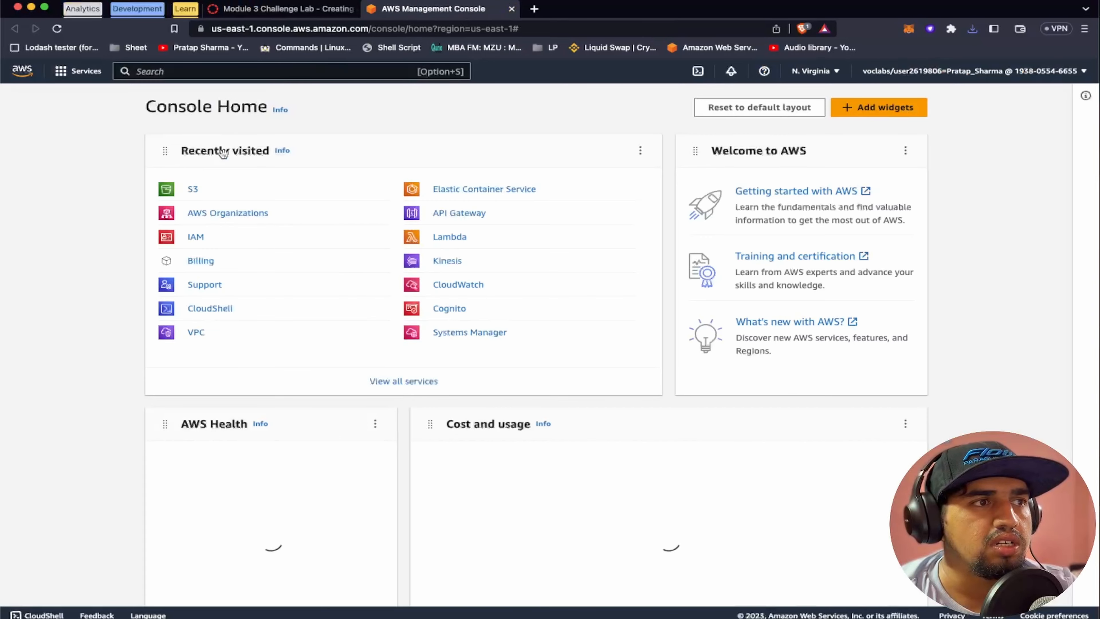
click(193, 189)
click(318, 8)
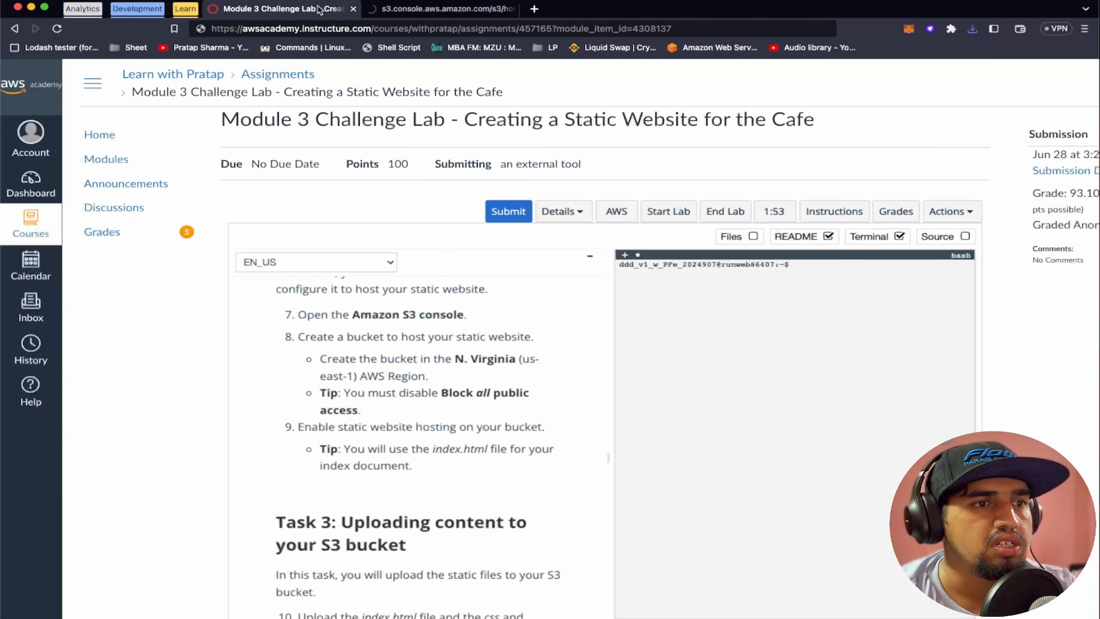
Start a new S3 bucket and name it "challeng-lab-learn-with-" followed by the owner's first name
scroll(402, 367, down, 2)
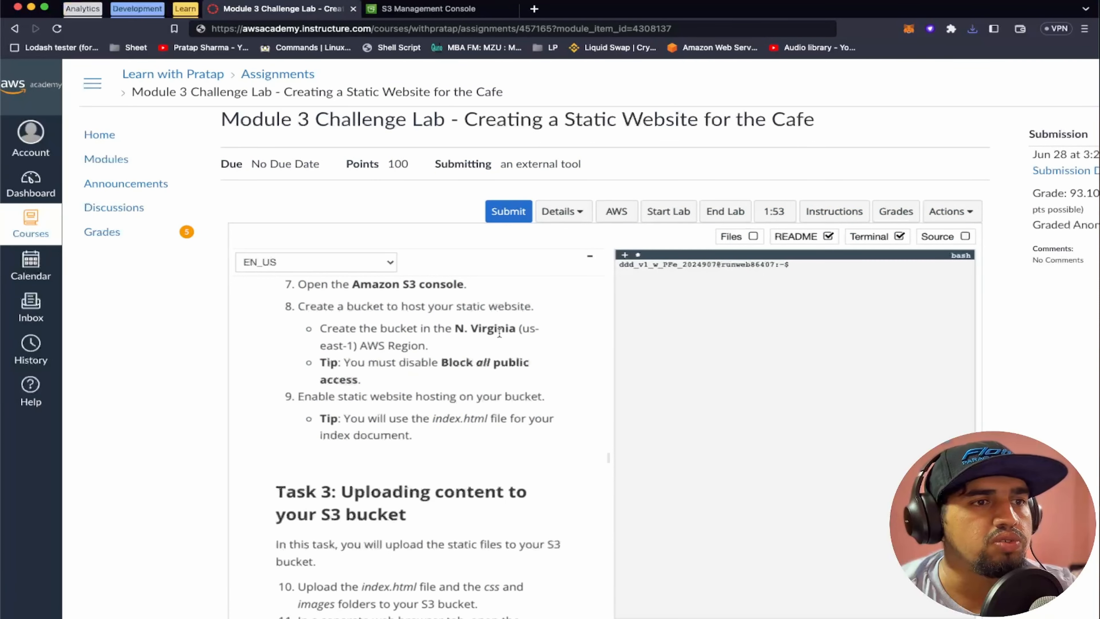
click(430, 12)
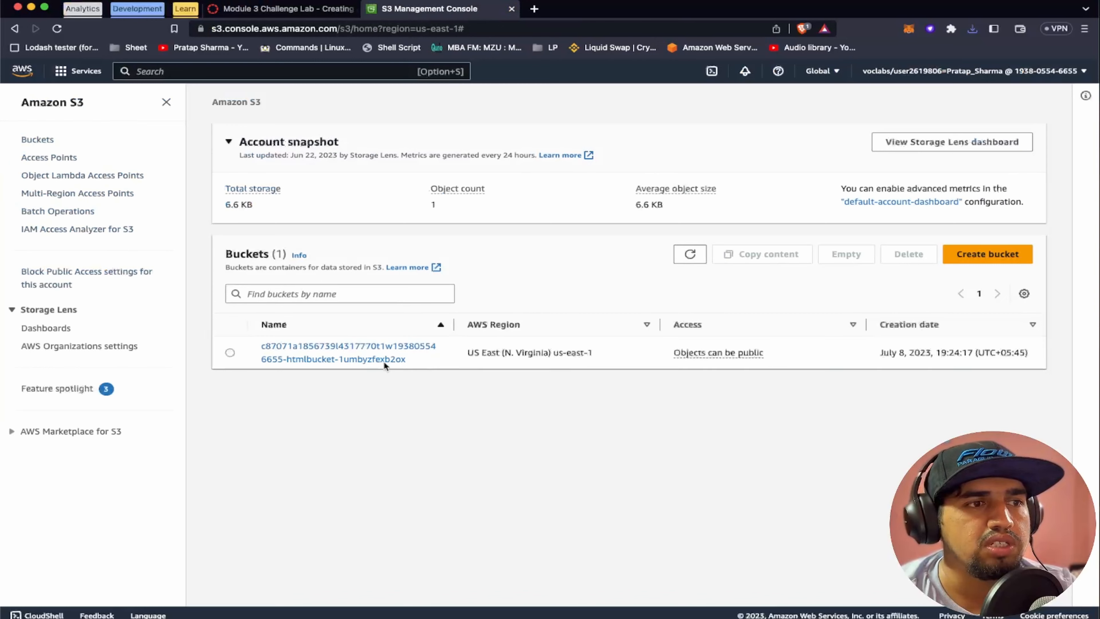
click(987, 253)
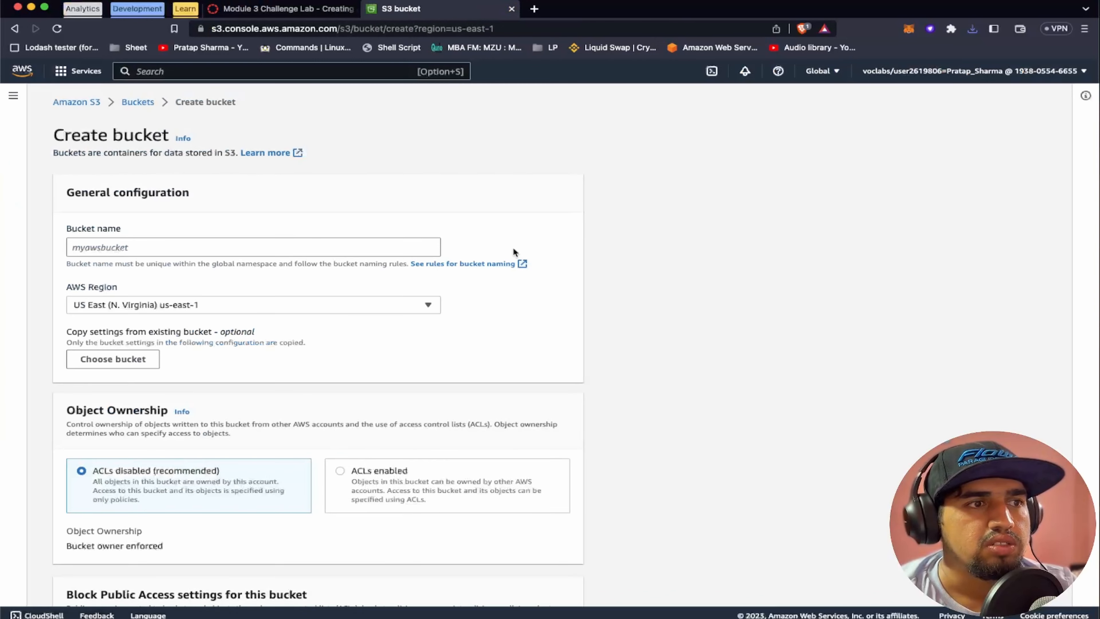
click(144, 243)
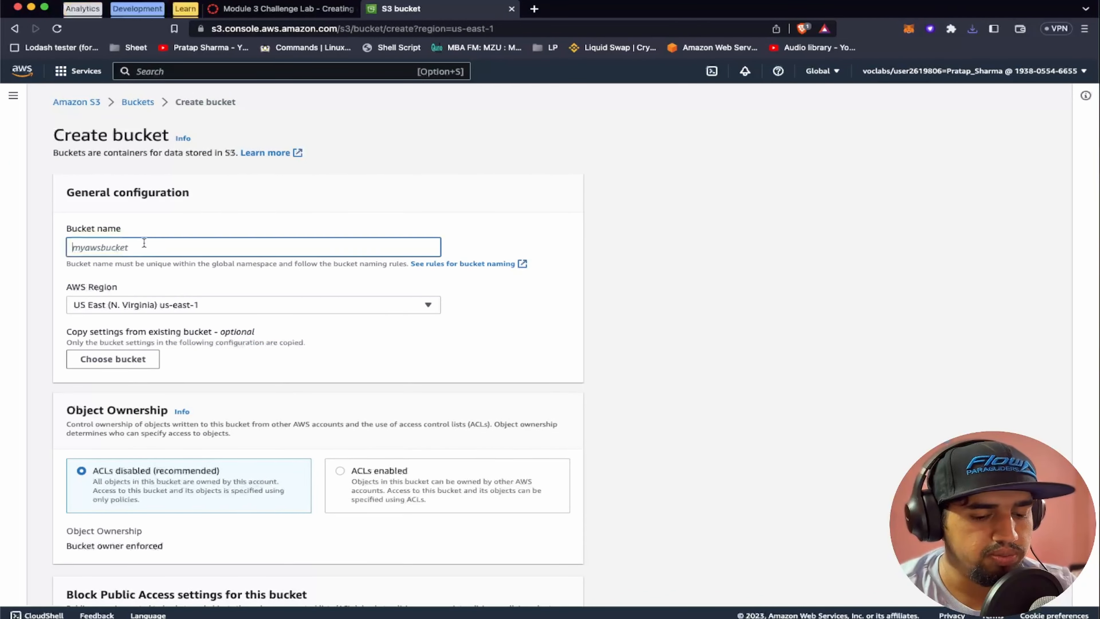
text(cha)
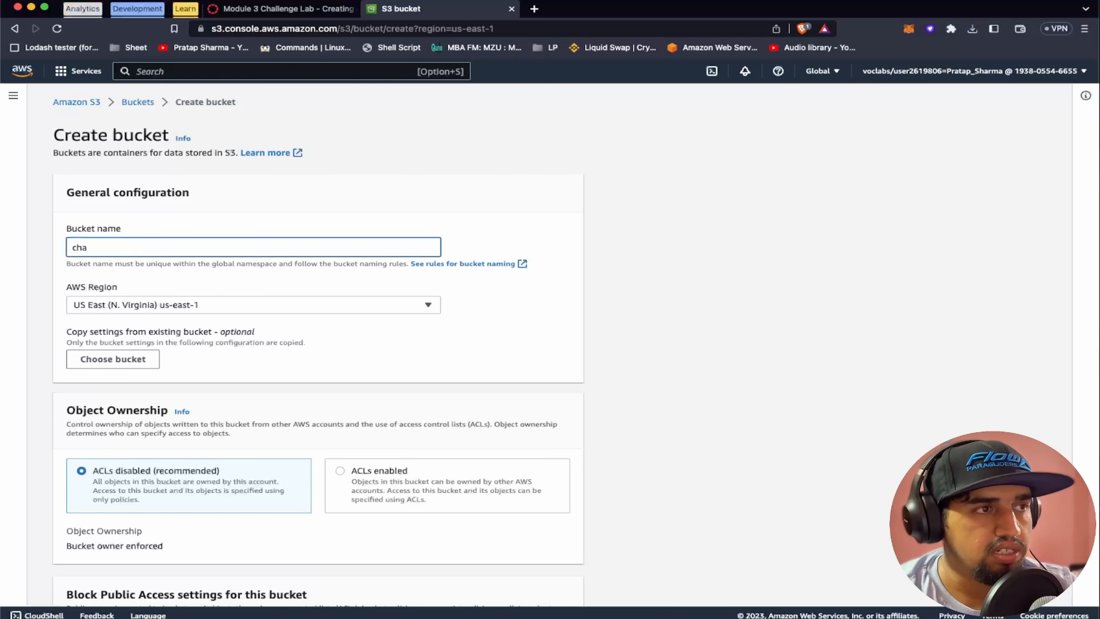
text(lleng-)
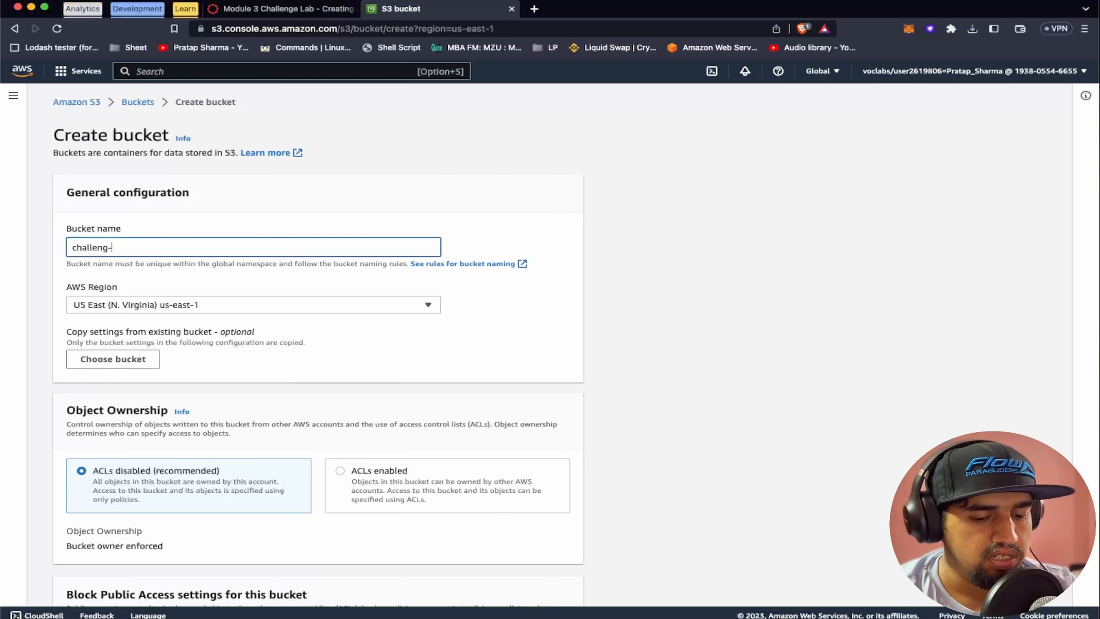
text(lab-lear)
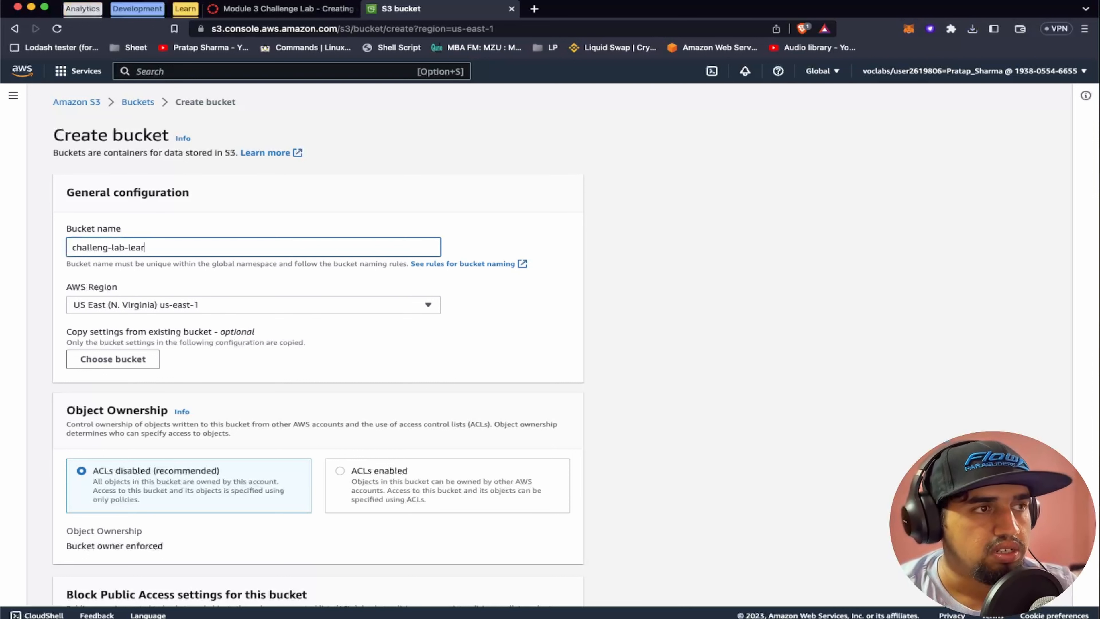
text(n-with)
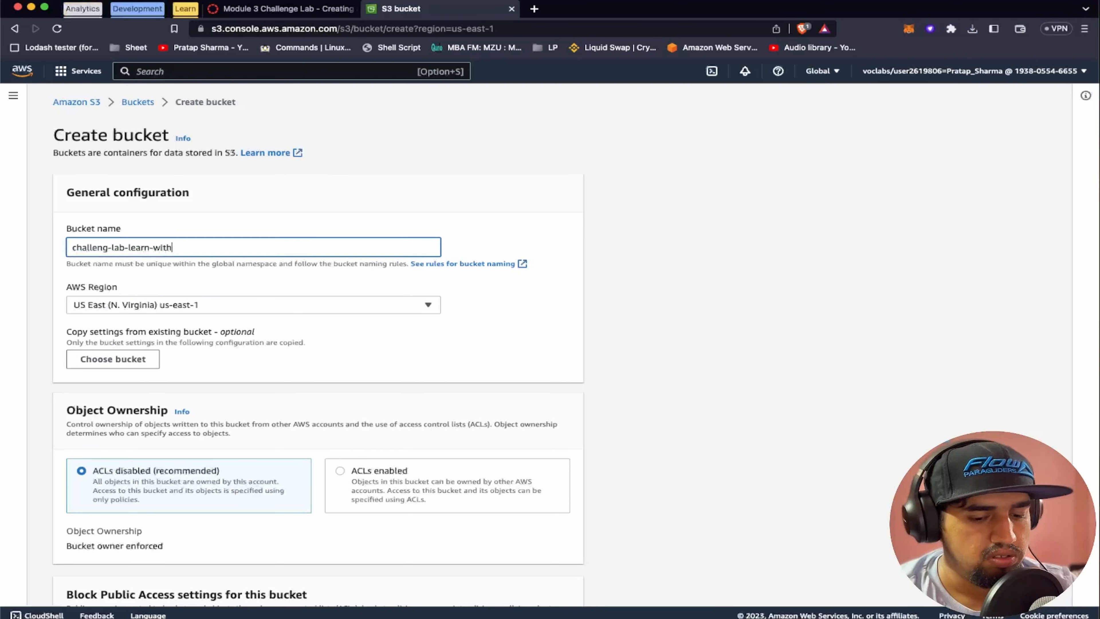
text(-pratap)
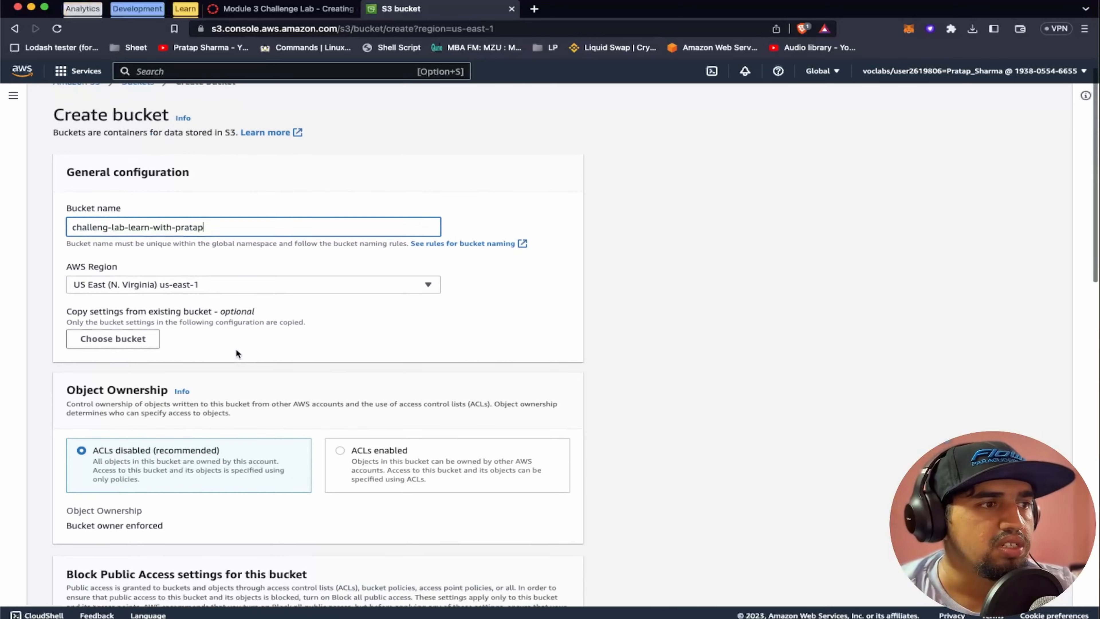
scroll(236, 349, down, 5)
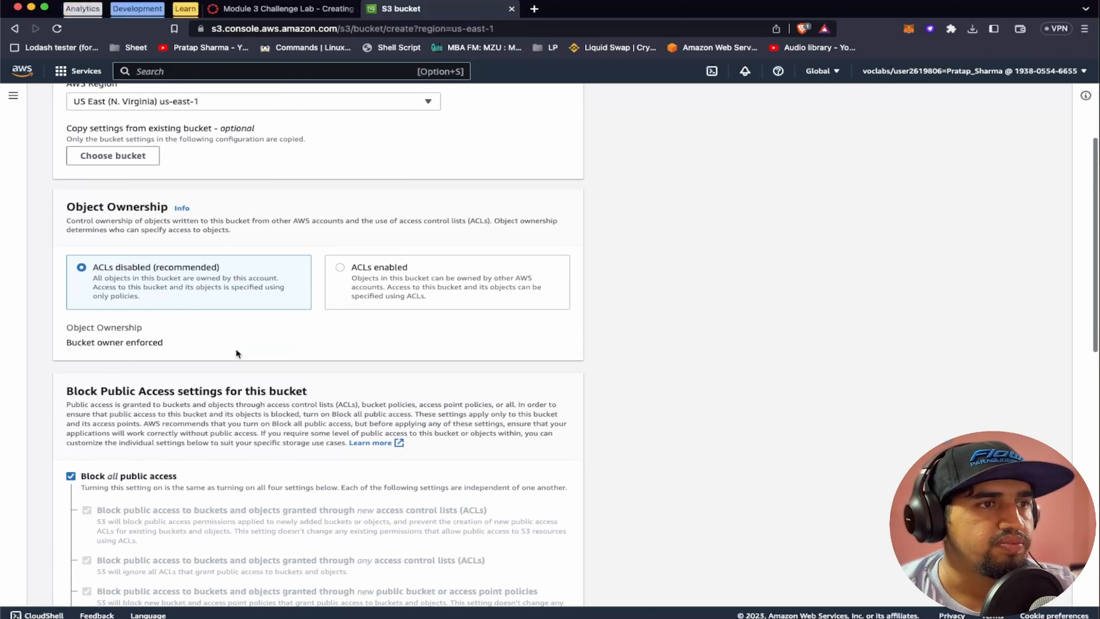
scroll(210, 272, down, 1)
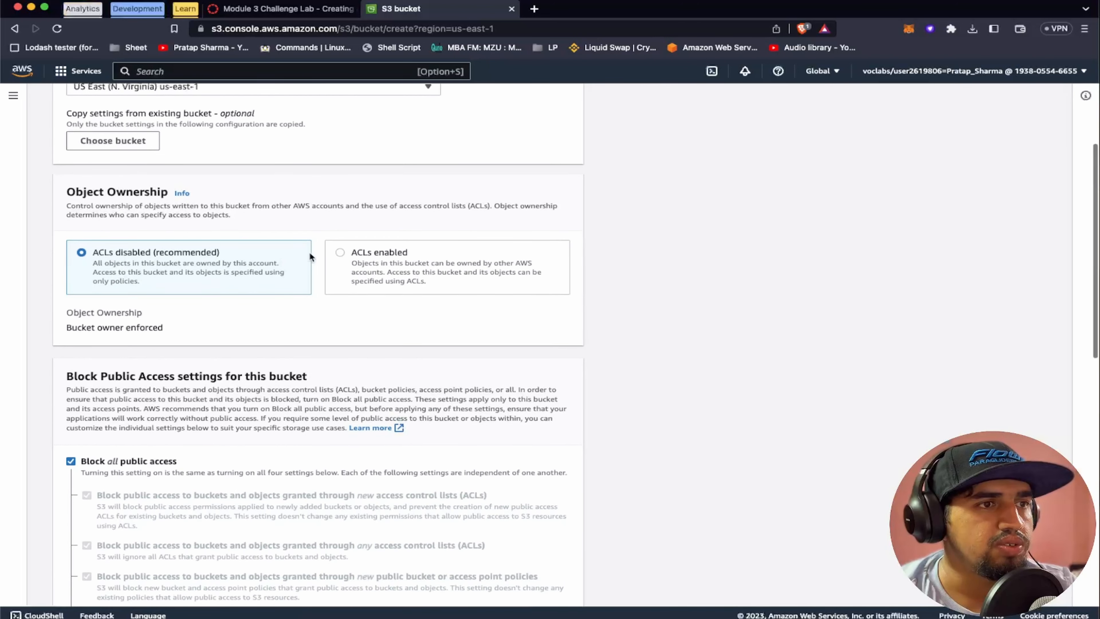
click(334, 253)
scroll(318, 350, down, 1)
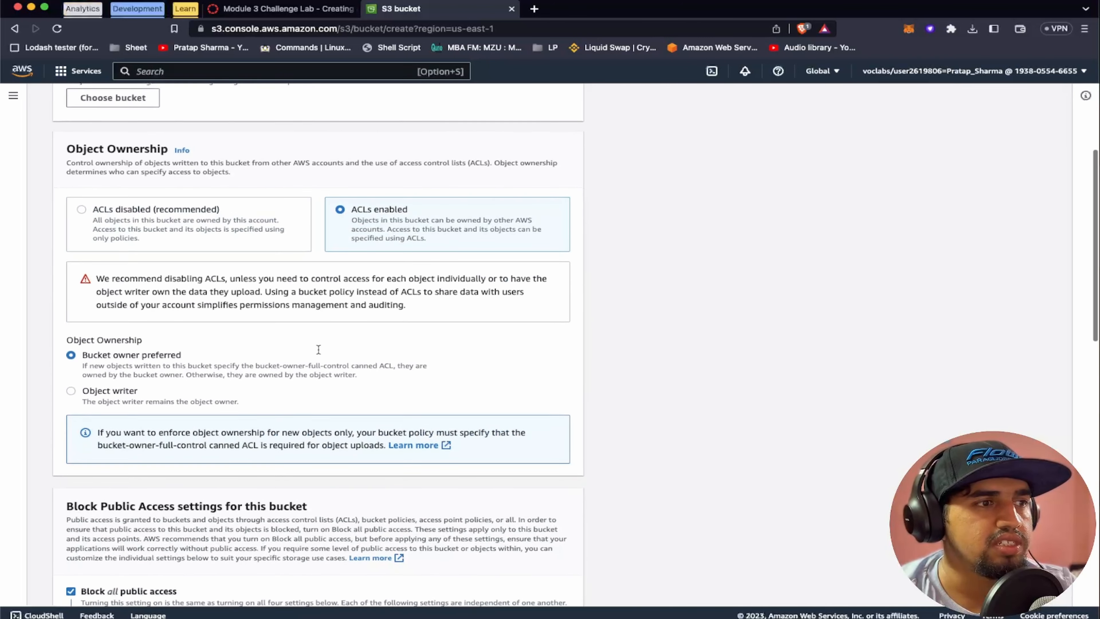
scroll(260, 204, down, 1)
click(87, 177)
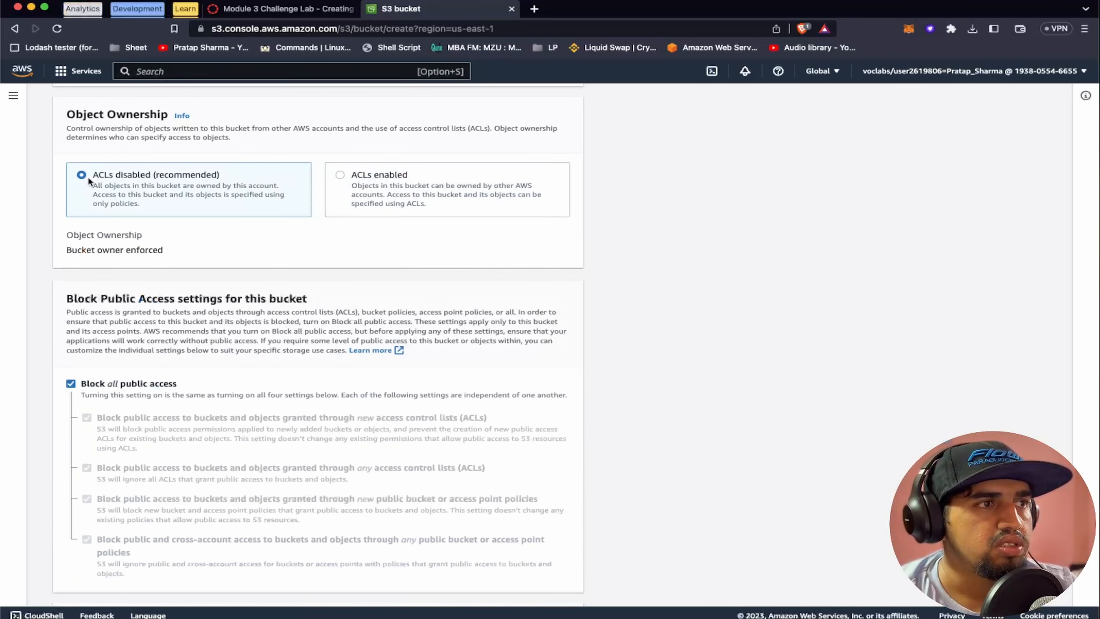
Turn off Block all public access for the new bucket and acknowledge that its objects might become public
scroll(286, 290, down, 3)
click(70, 246)
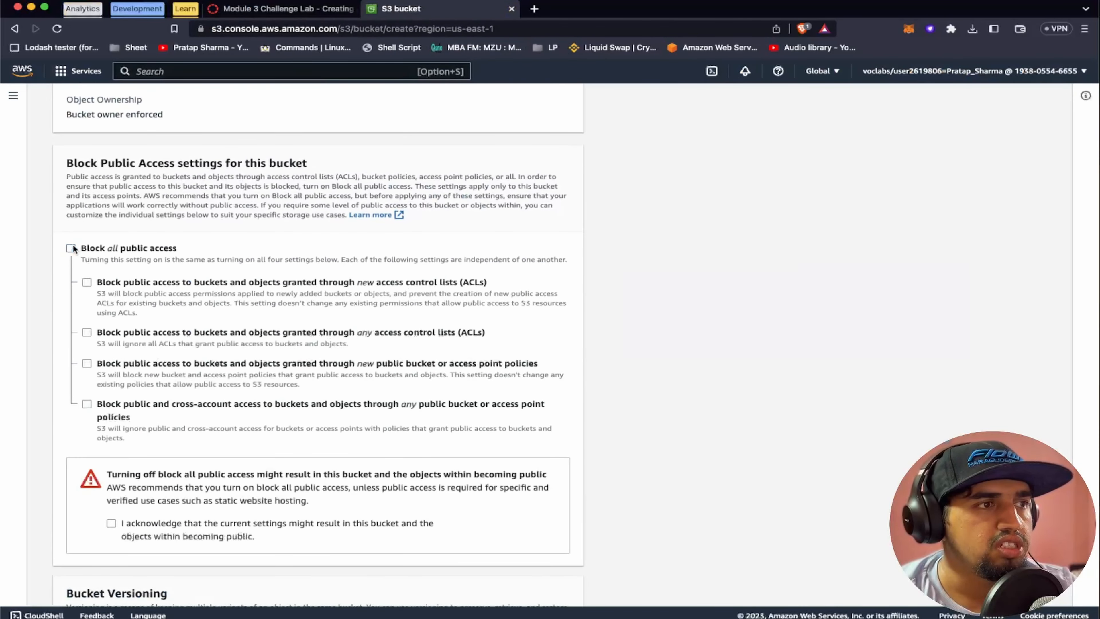
scroll(215, 401, down, 1)
click(112, 472)
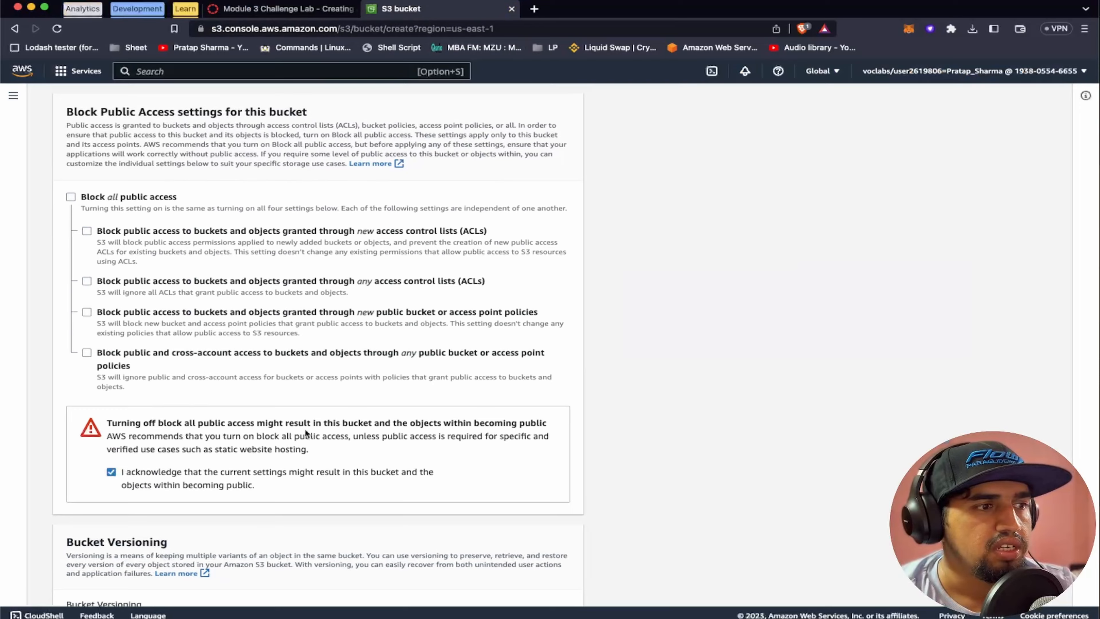
Check the remaining default bucket settings against the Task 2 lab instructions and create the bucket
scroll(305, 431, down, 5)
scroll(305, 431, down, 3)
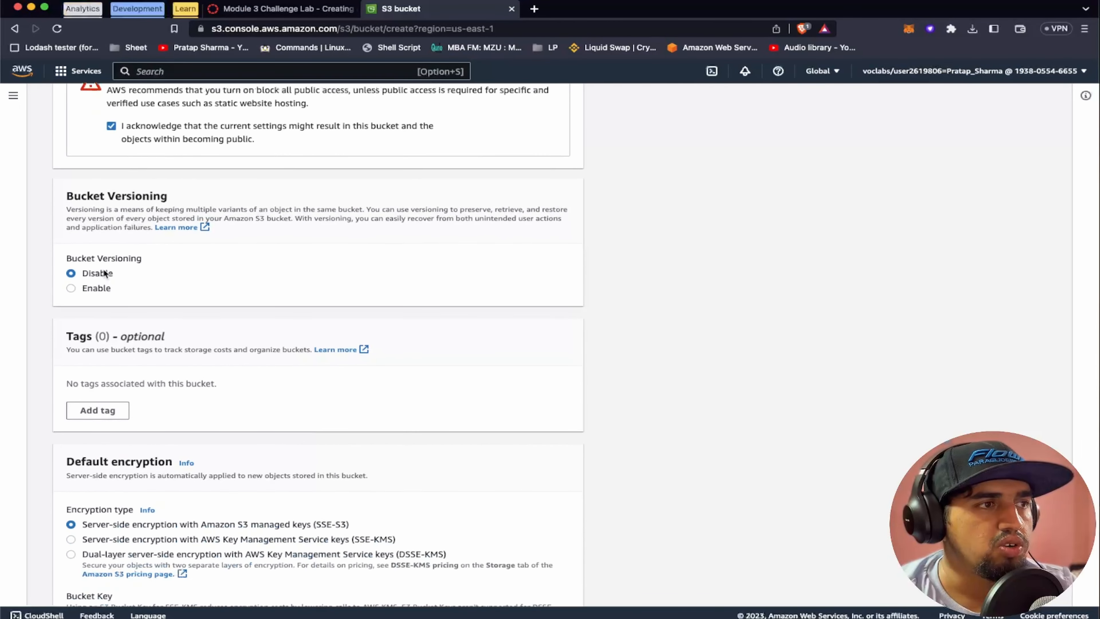
scroll(343, 374, down, 4)
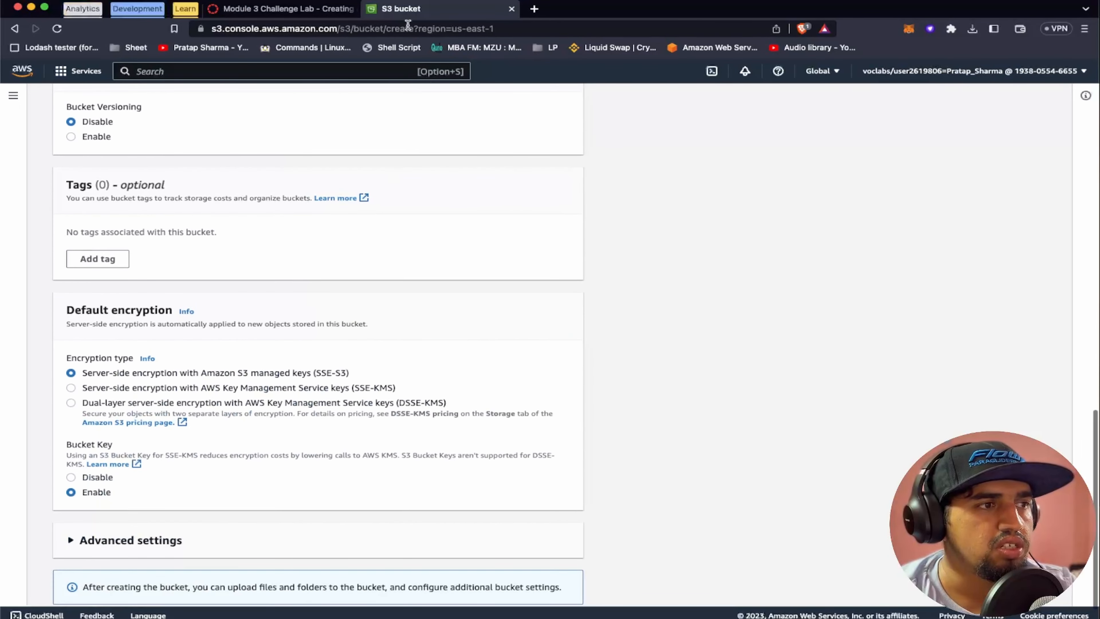
click(290, 10)
scroll(459, 377, down, 2)
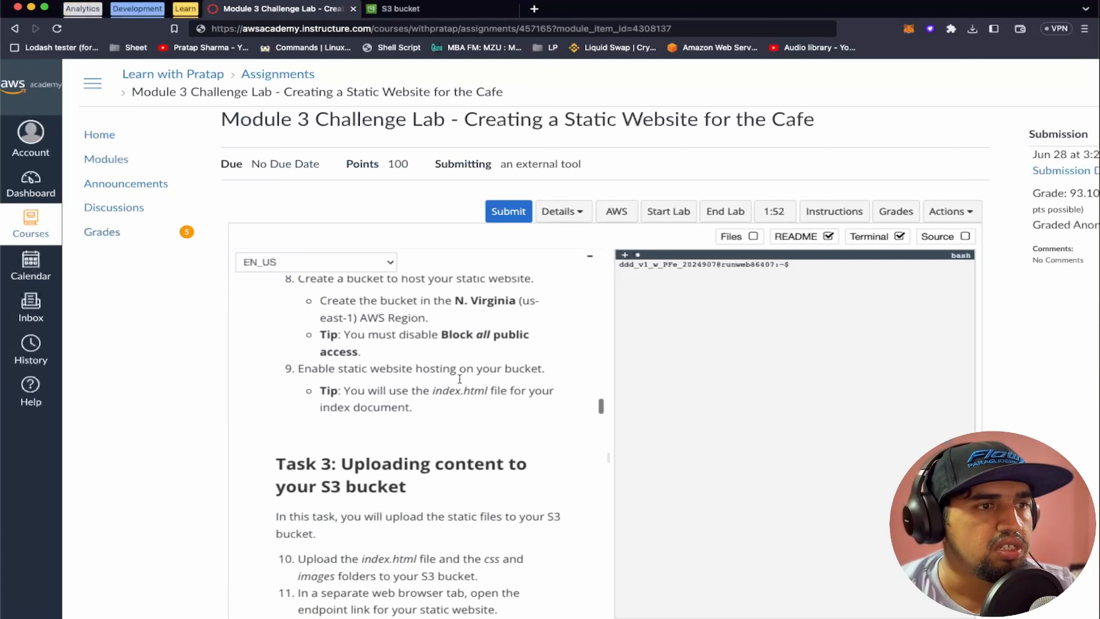
click(433, 9)
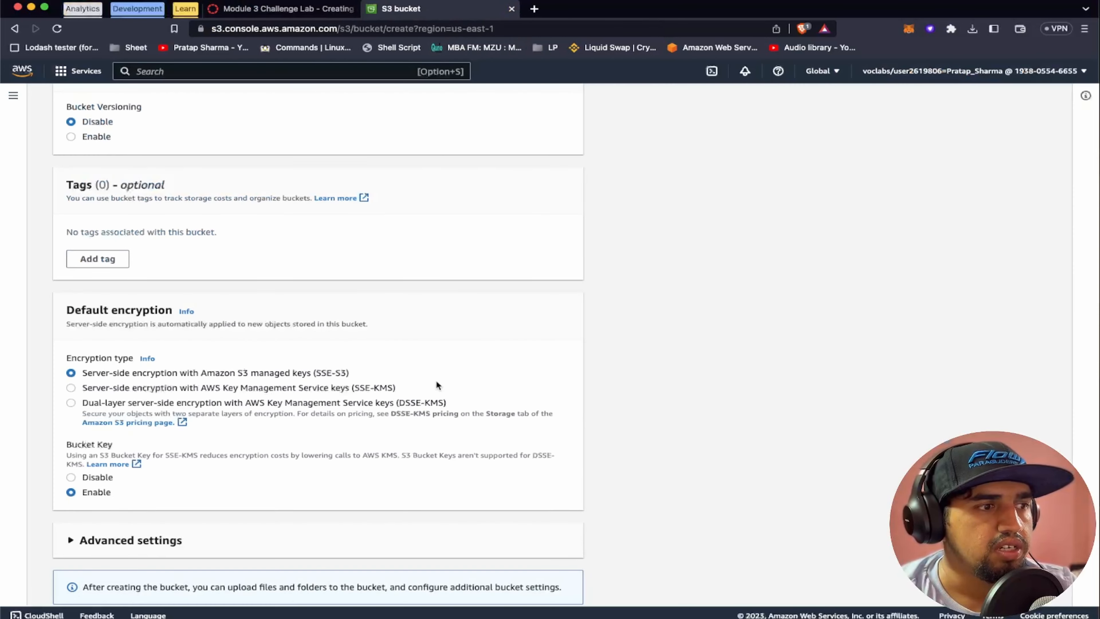
scroll(435, 380, down, 2)
click(559, 587)
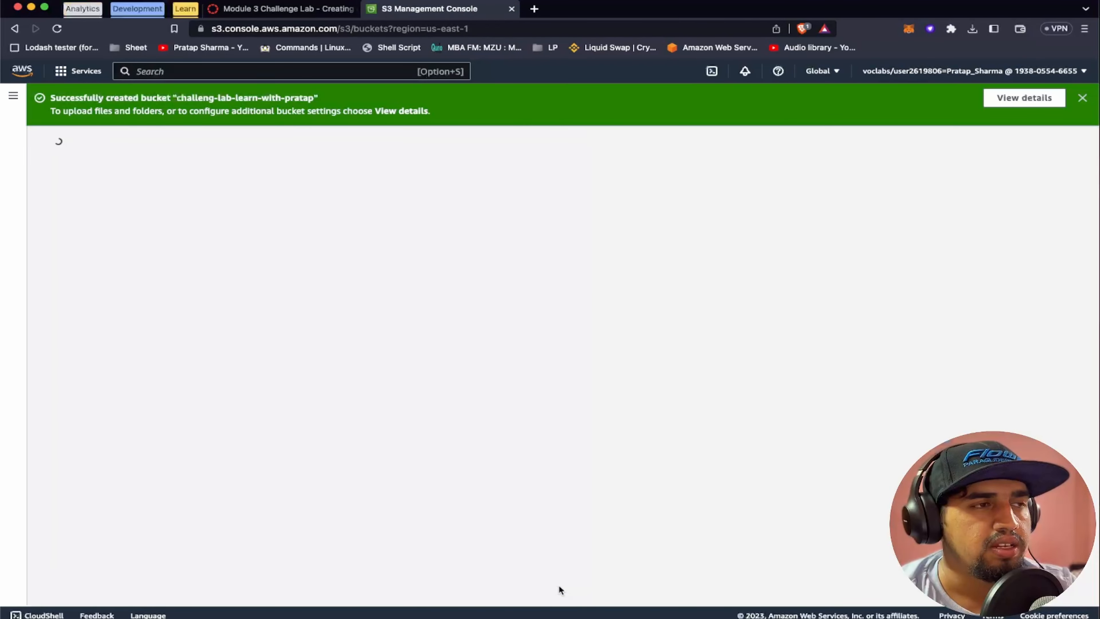
Review the static website hosting requirement in the Task 2 lab instructions and return to the S3 bucket list
click(310, 11)
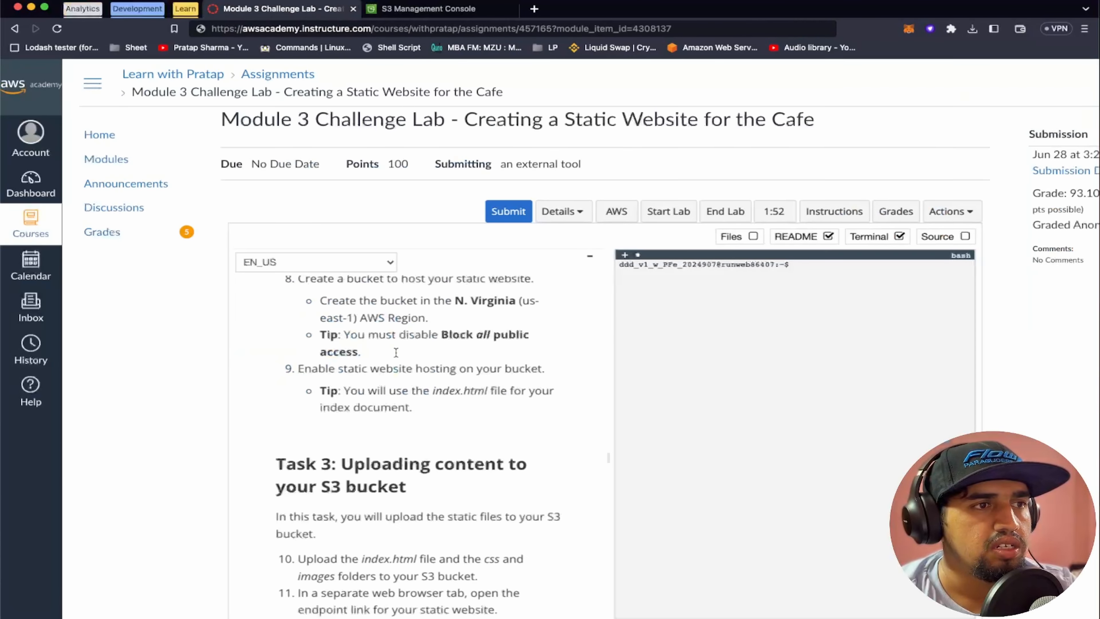
scroll(396, 353, up, 3)
scroll(403, 381, down, 3)
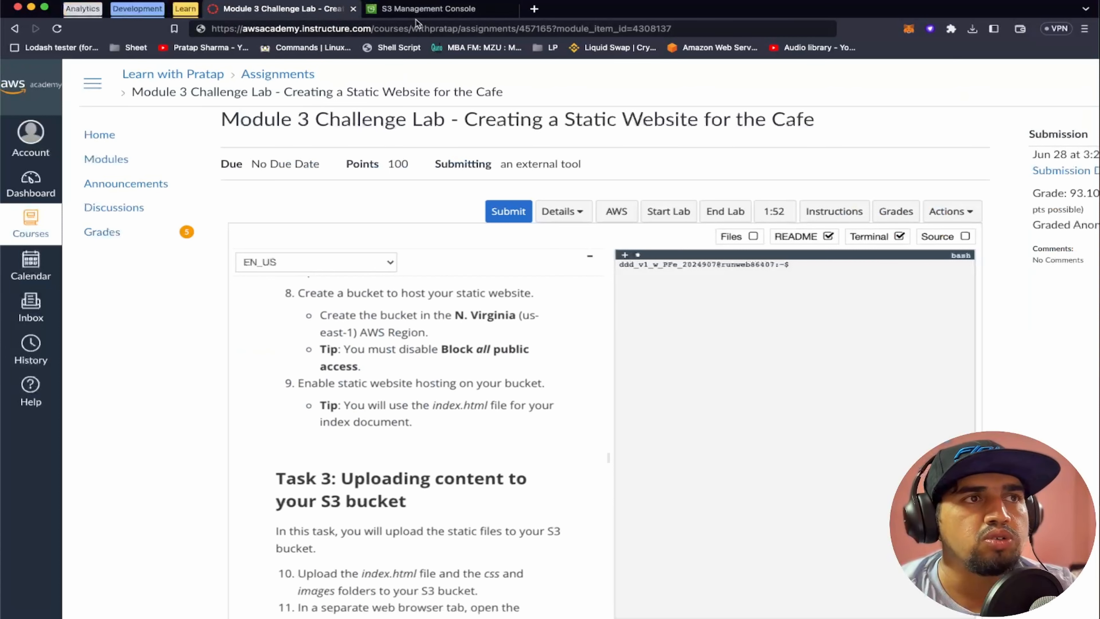
click(416, 10)
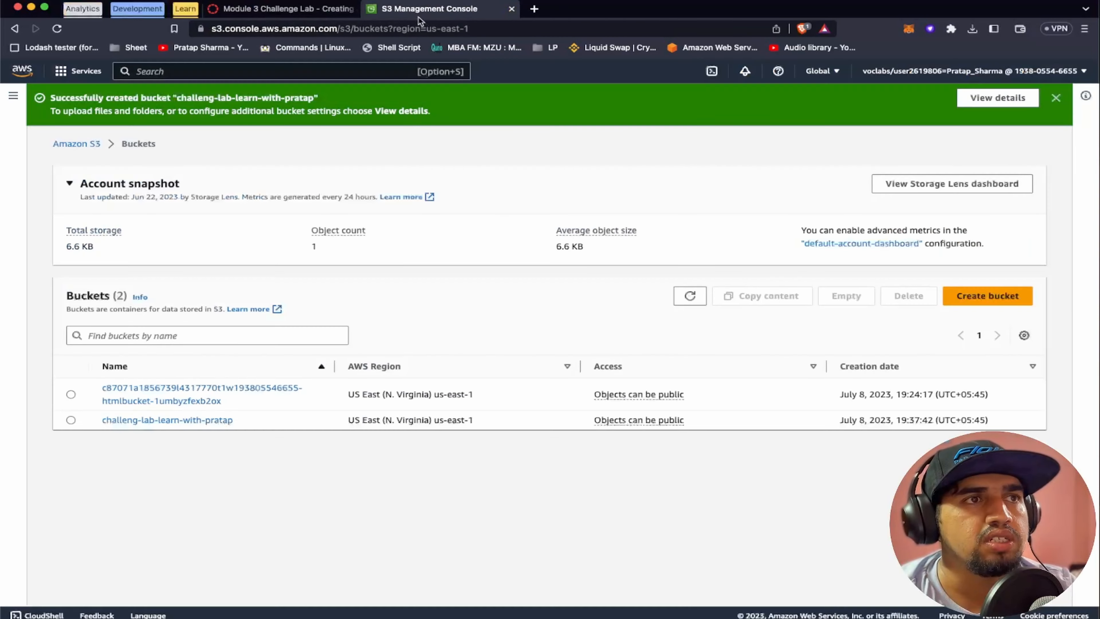
Open the static website hosting settings in the new bucket's properties and select the option to enable hosting
click(213, 420)
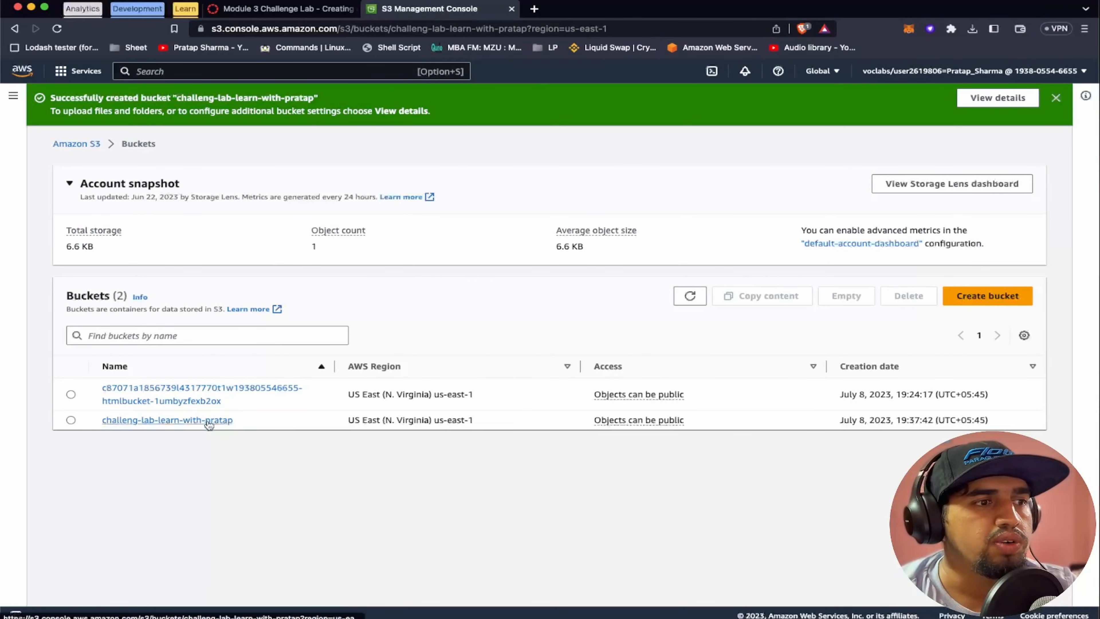
click(152, 176)
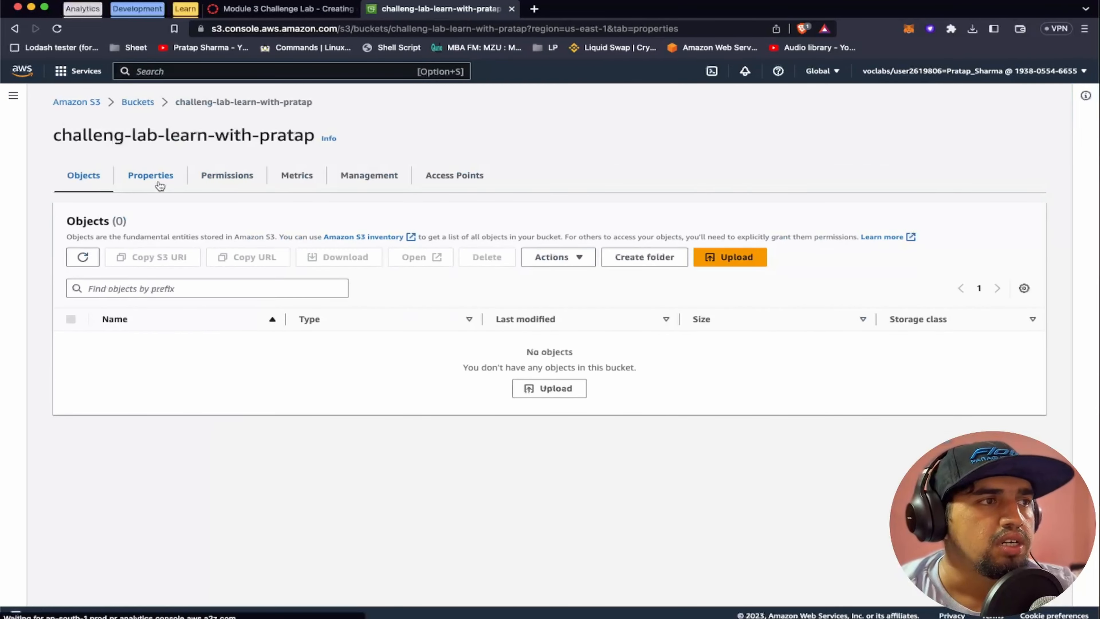
scroll(288, 441, down, 10)
scroll(288, 439, up, 1)
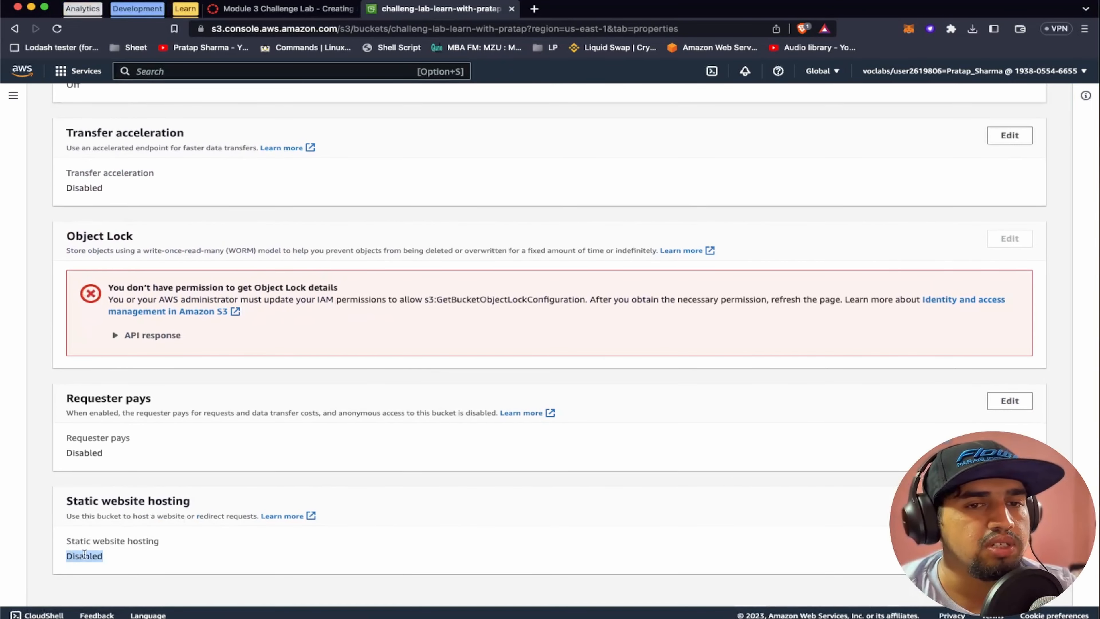
click(1009, 502)
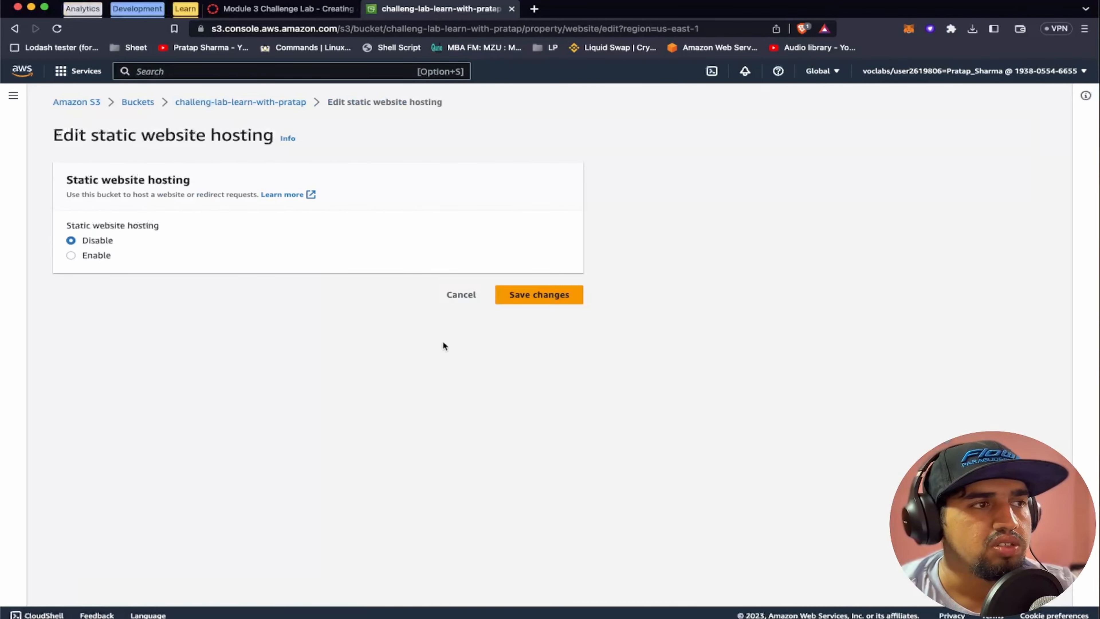
click(70, 255)
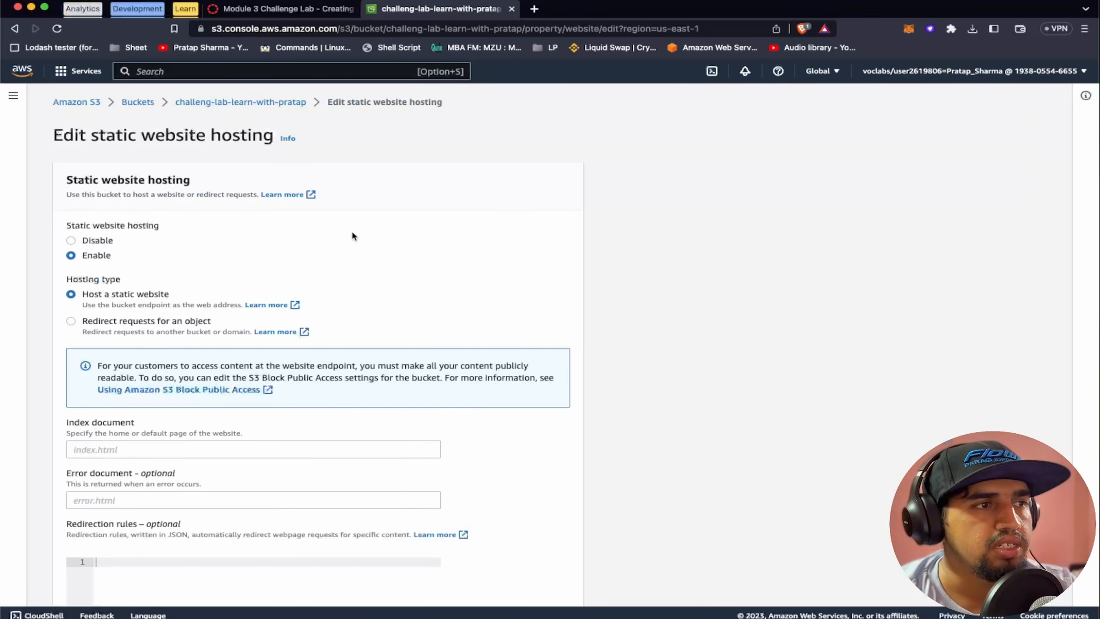
Set the index document to index.html, leave the error document empty, and save the static website hosting settings
scroll(351, 234, down, 3)
scroll(130, 269, down, 2)
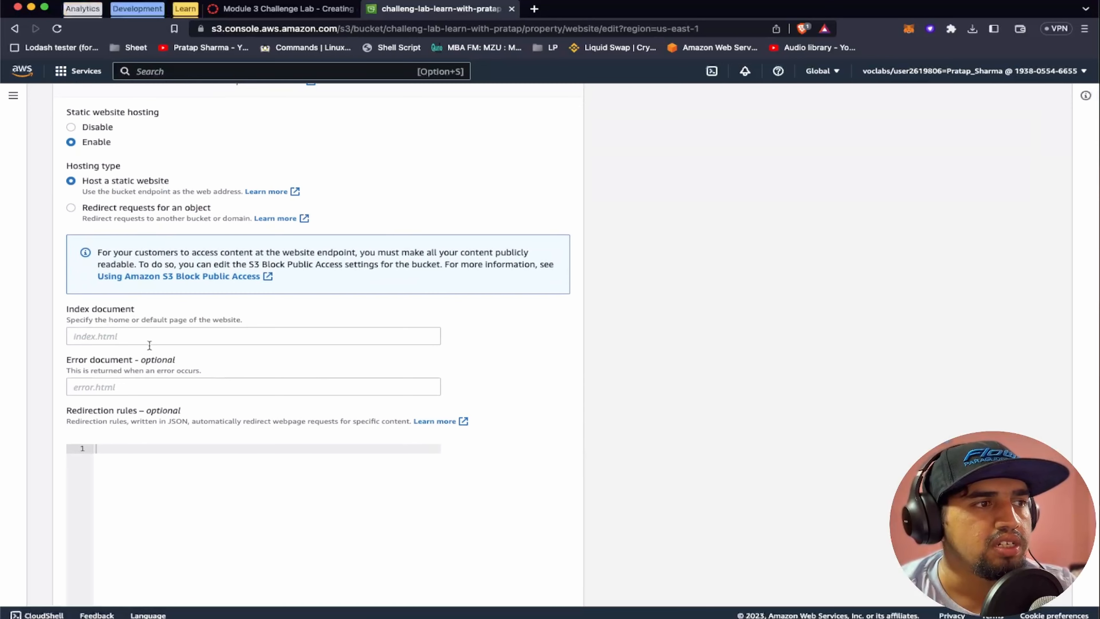
scroll(149, 345, down, 3)
click(95, 260)
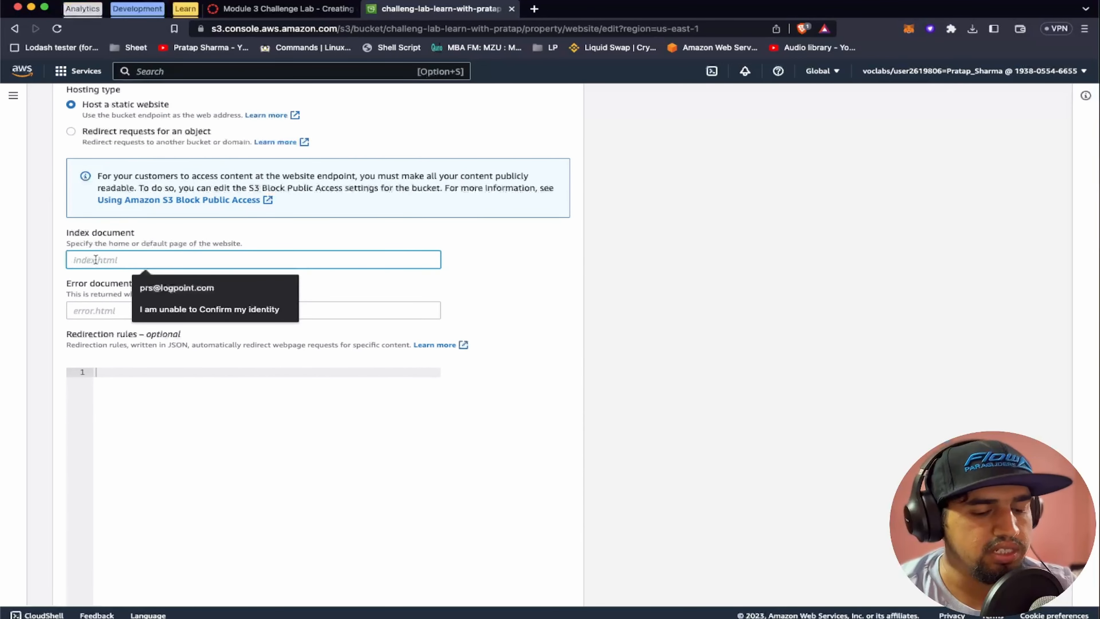
text(Index.html)
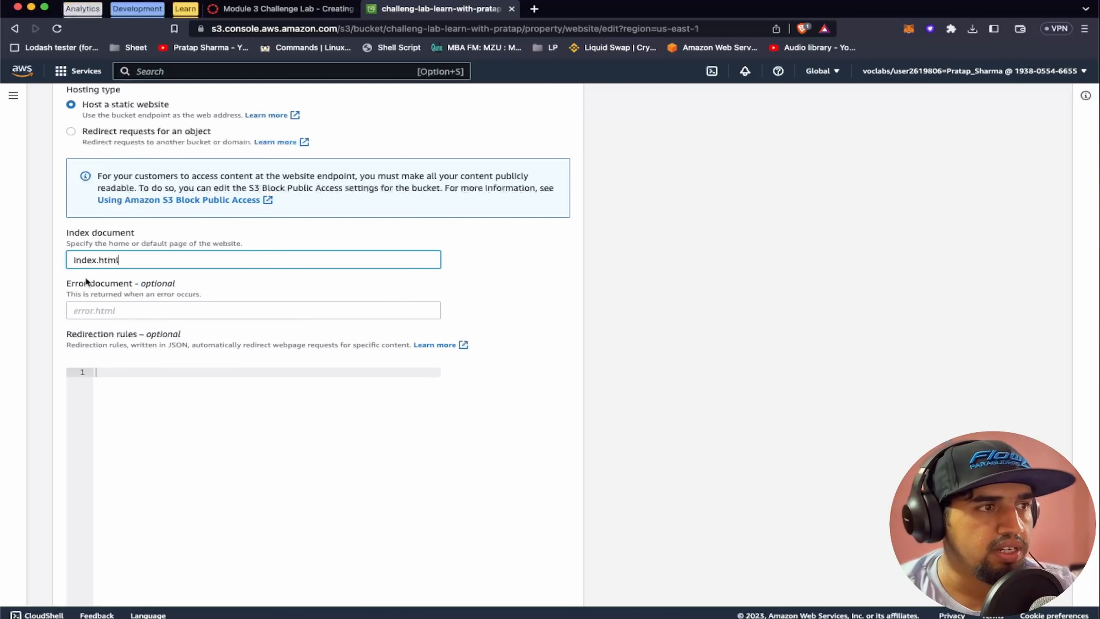
click(91, 312)
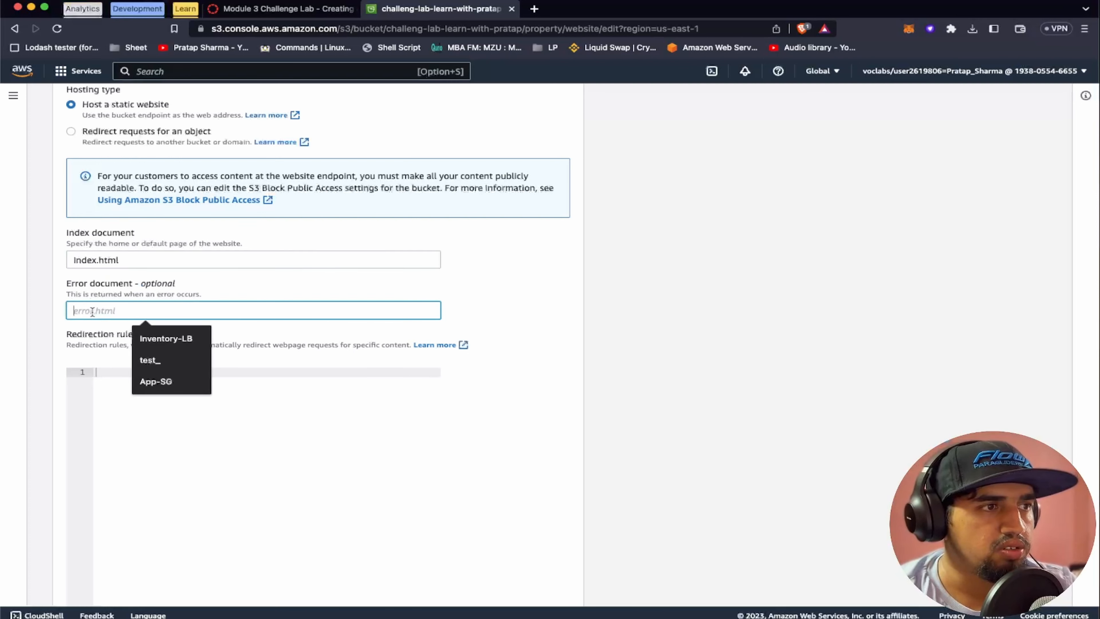
scroll(646, 572, down, 3)
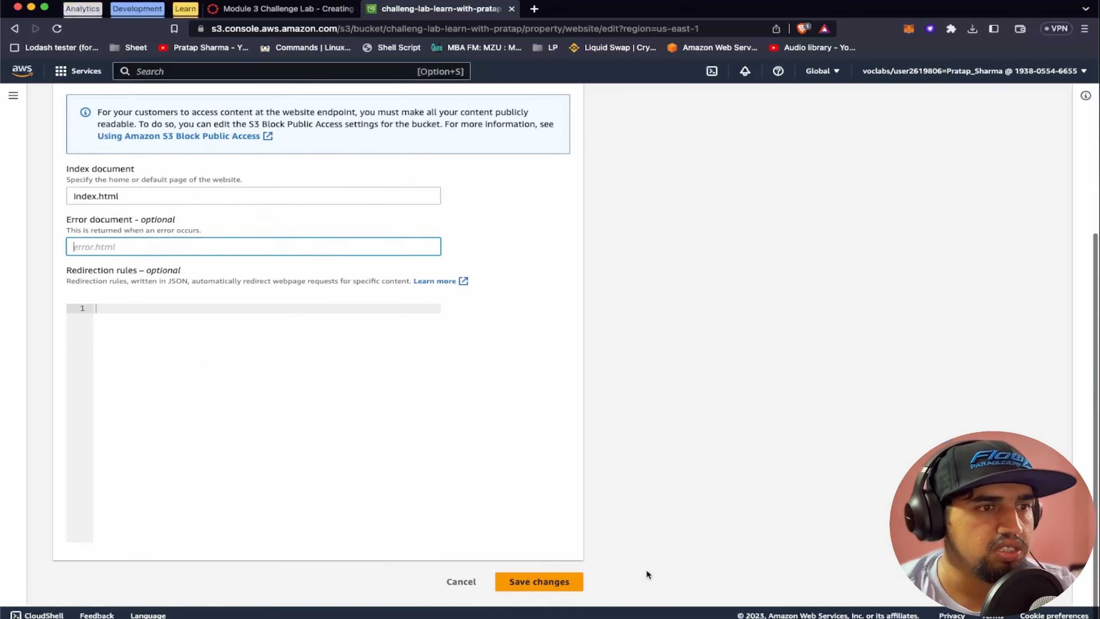
click(561, 587)
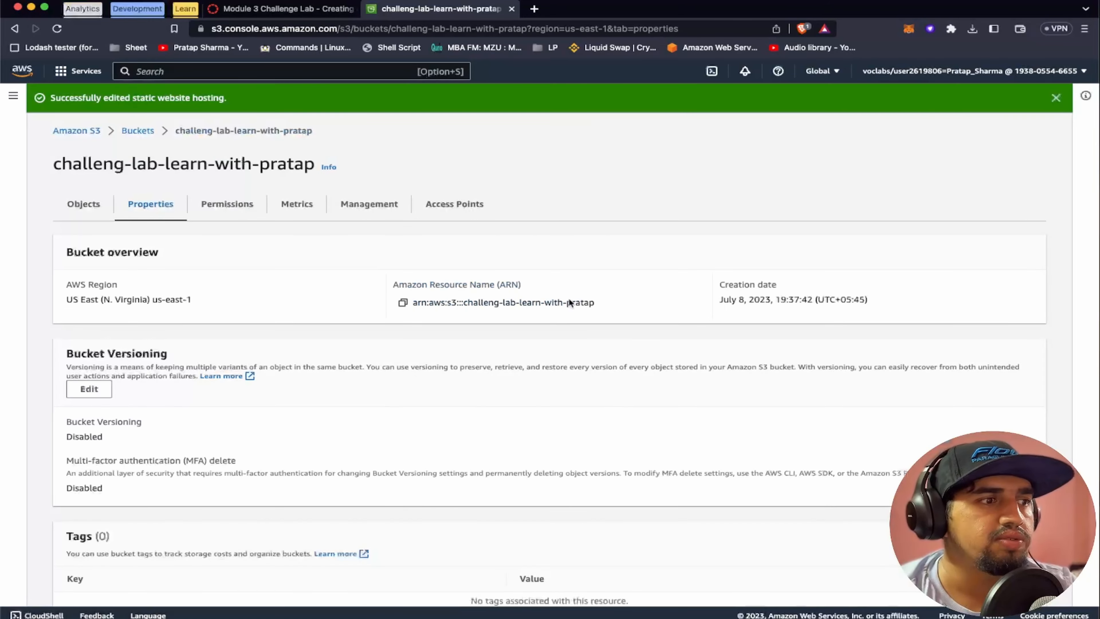
scroll(514, 349, down, 5)
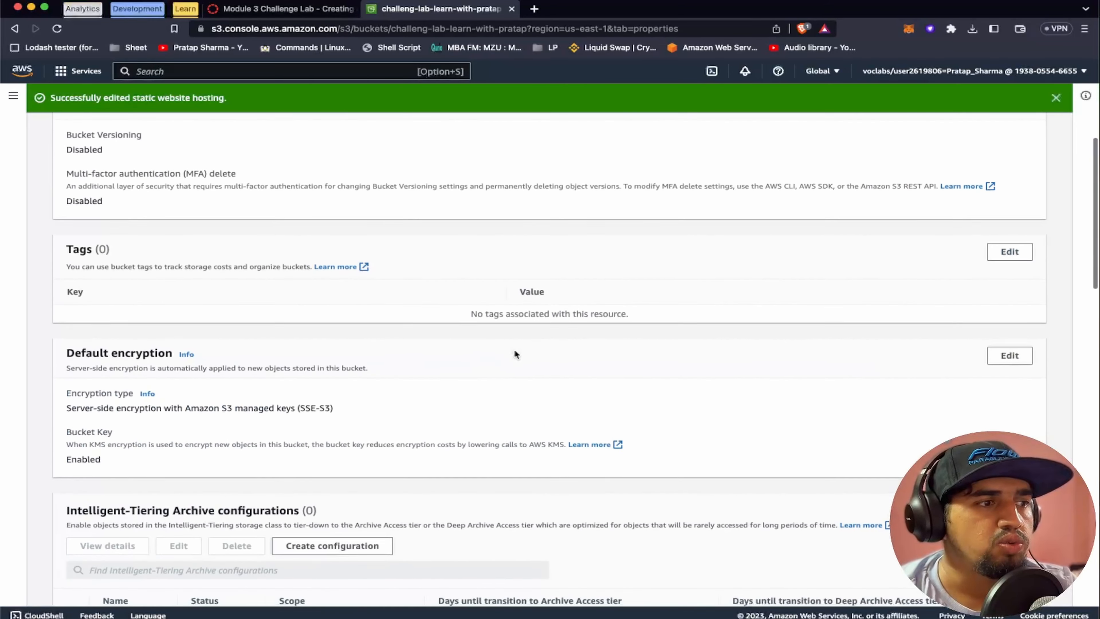
Open the bucket website endpoint from the static website hosting section of the bucket's properties and view the page it loads
scroll(514, 349, up, 6)
scroll(515, 352, down, 20)
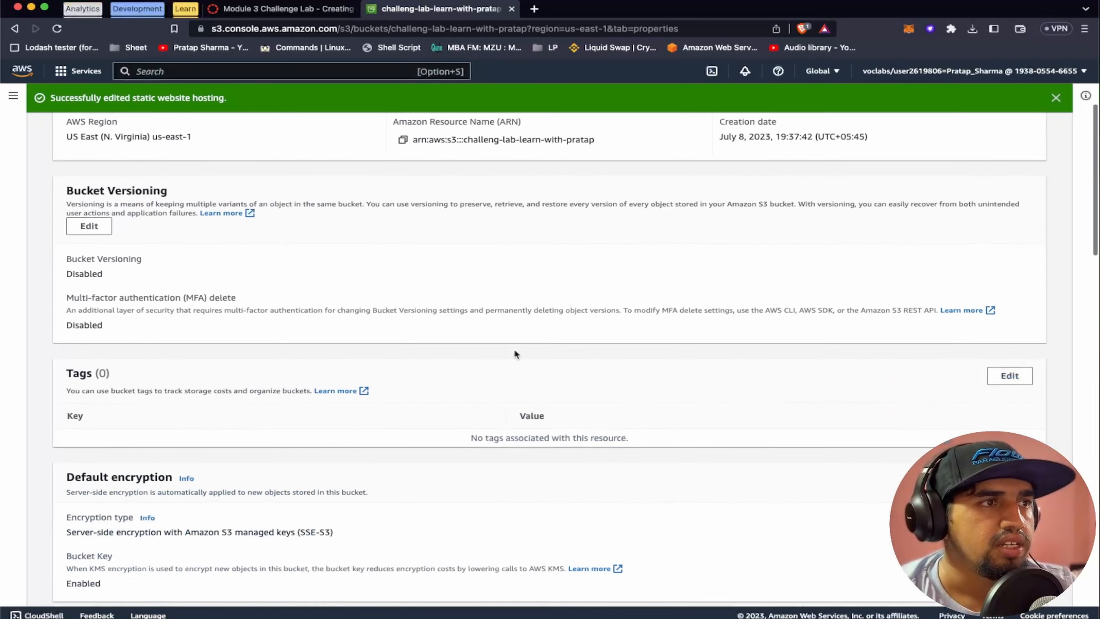
scroll(514, 354, down, 7)
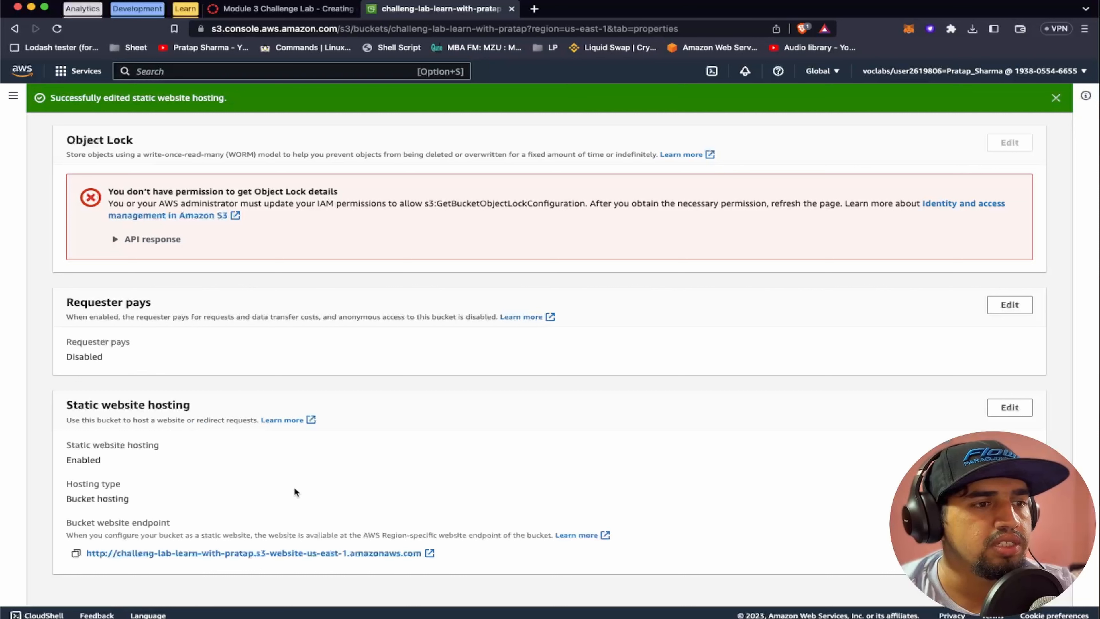
click(253, 553)
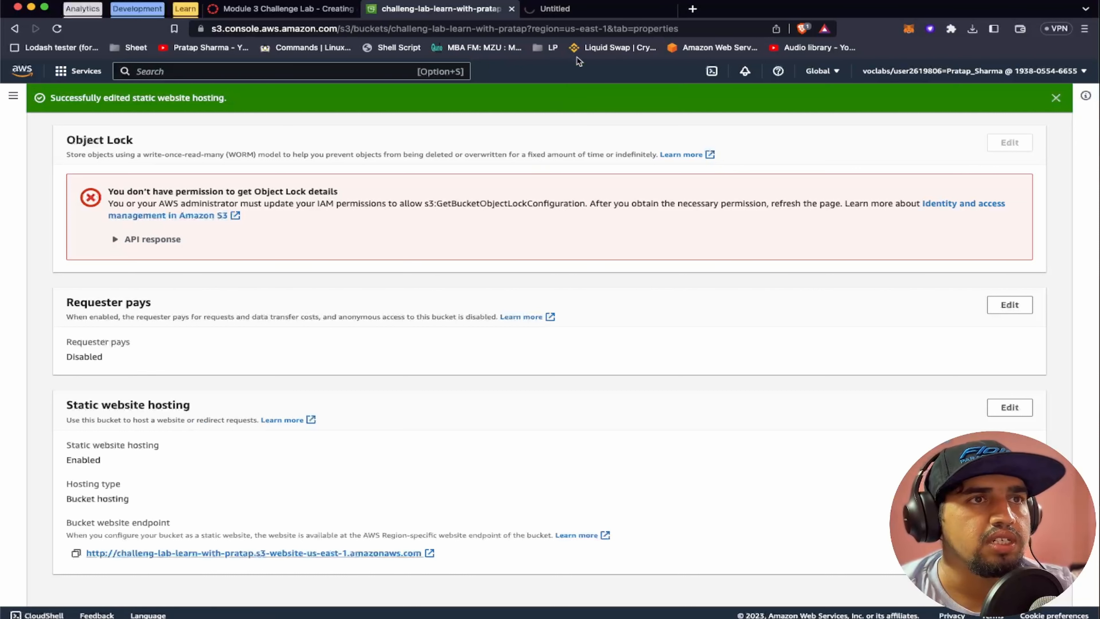
click(580, 12)
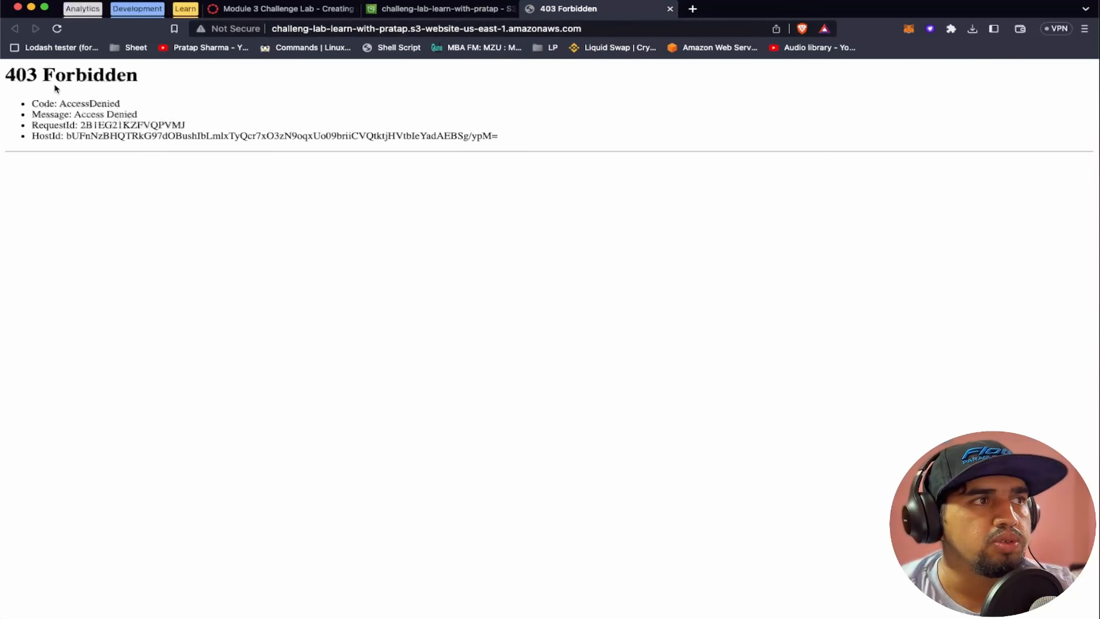
Read the Task 3 lab instructions on uploading content to the S3 bucket
click(437, 9)
click(296, 17)
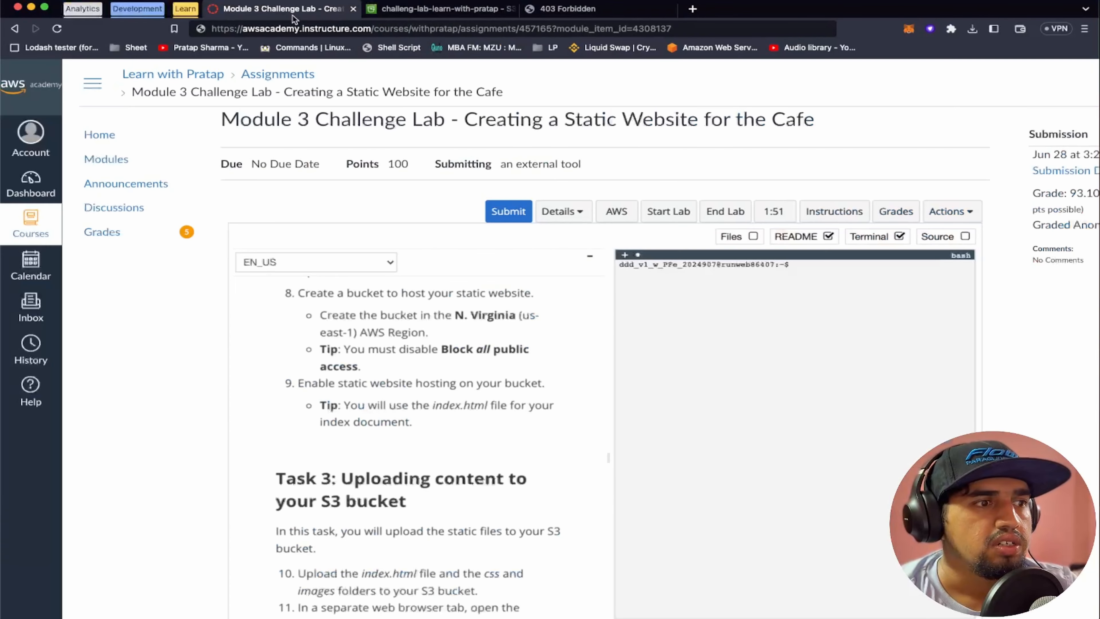
scroll(423, 411, down, 2)
scroll(424, 412, down, 3)
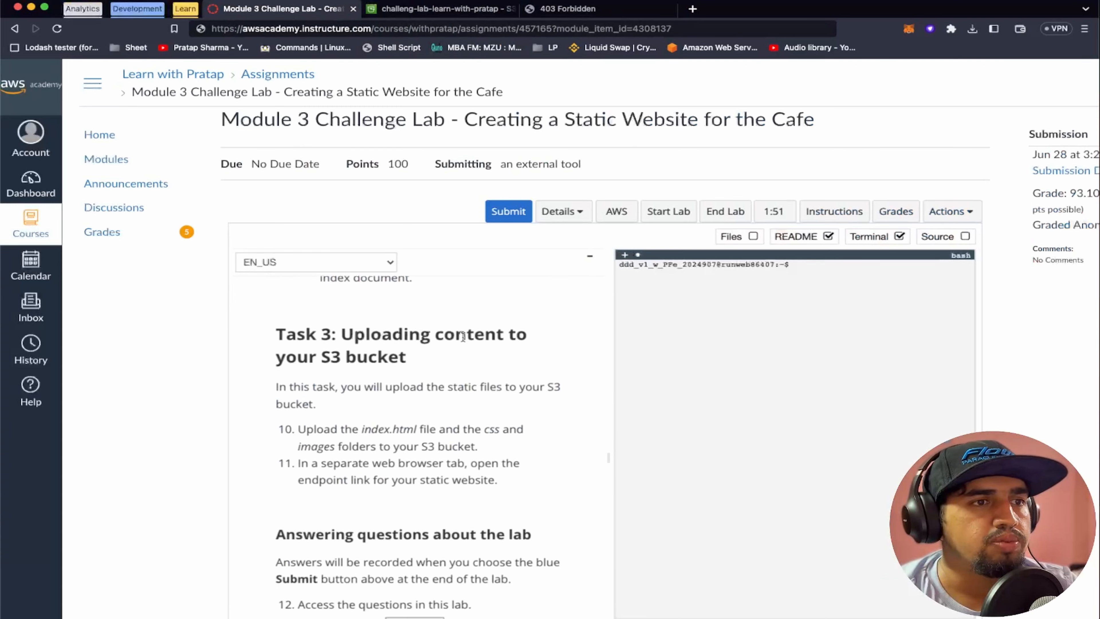
scroll(396, 346, down, 3)
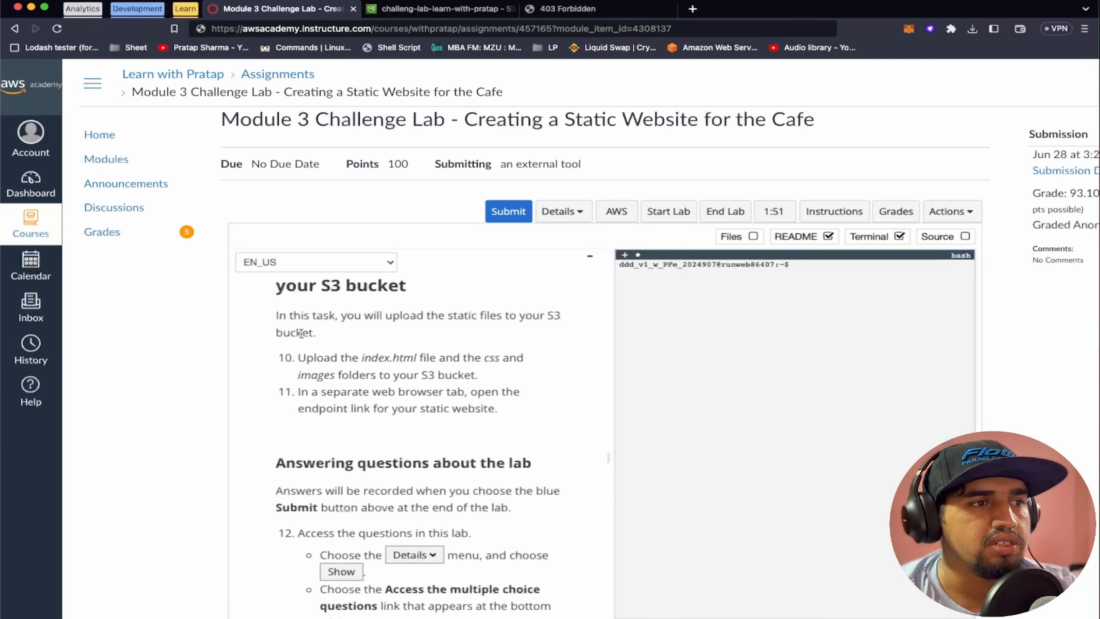
scroll(301, 333, down, 1)
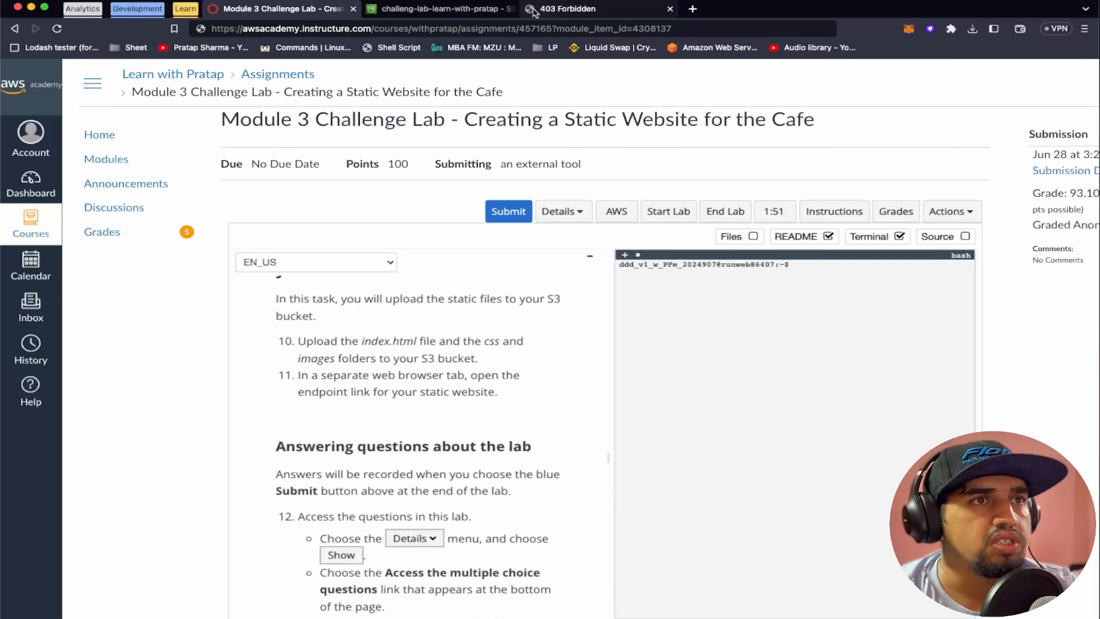
Start an upload to the S3 bucket and add index.html from the aws sr folder on the Desktop
click(438, 9)
scroll(298, 280, up, 10)
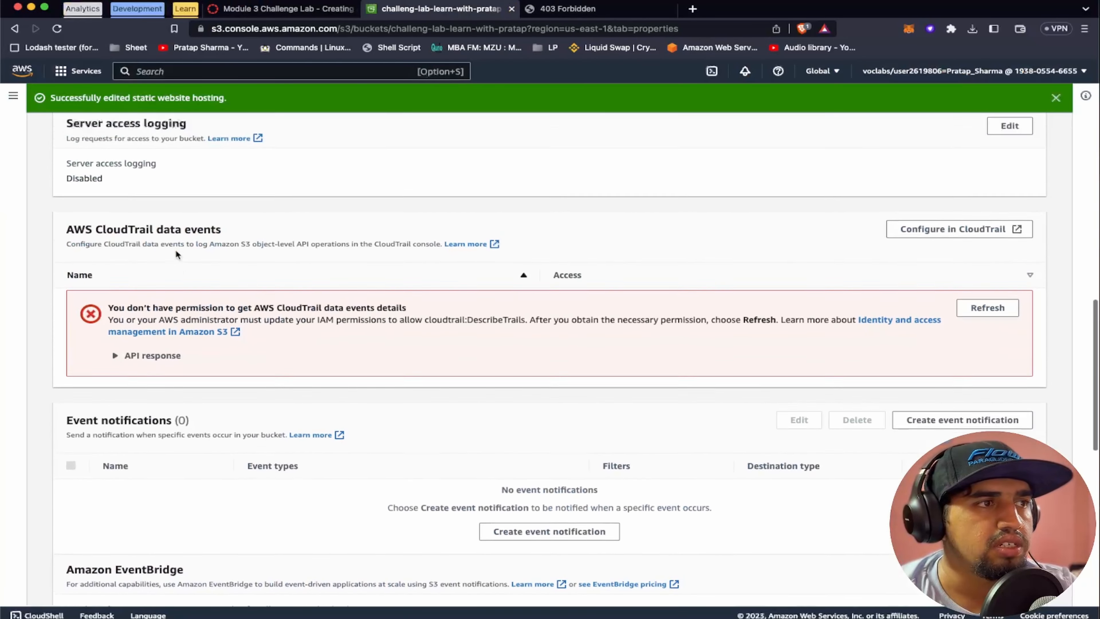
scroll(175, 249, up, 10)
click(84, 201)
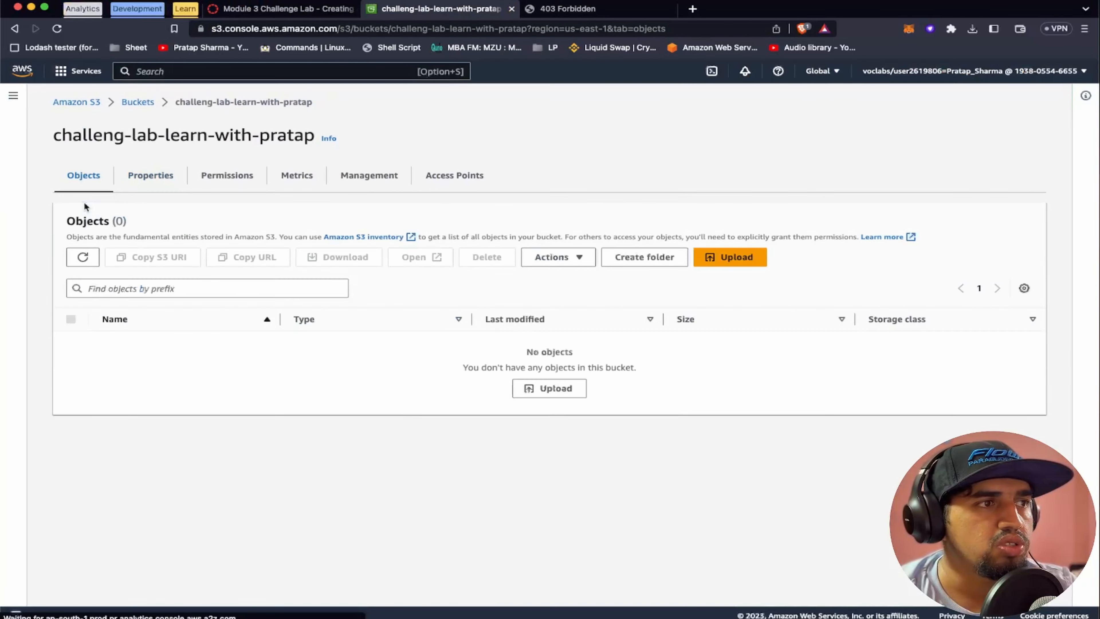
click(734, 258)
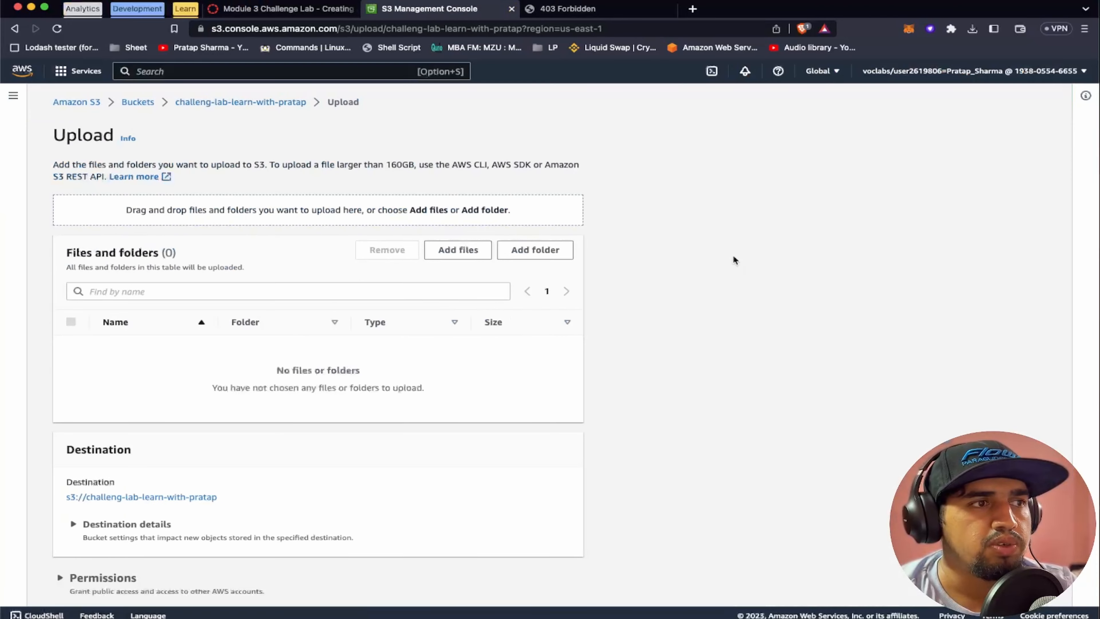
click(466, 255)
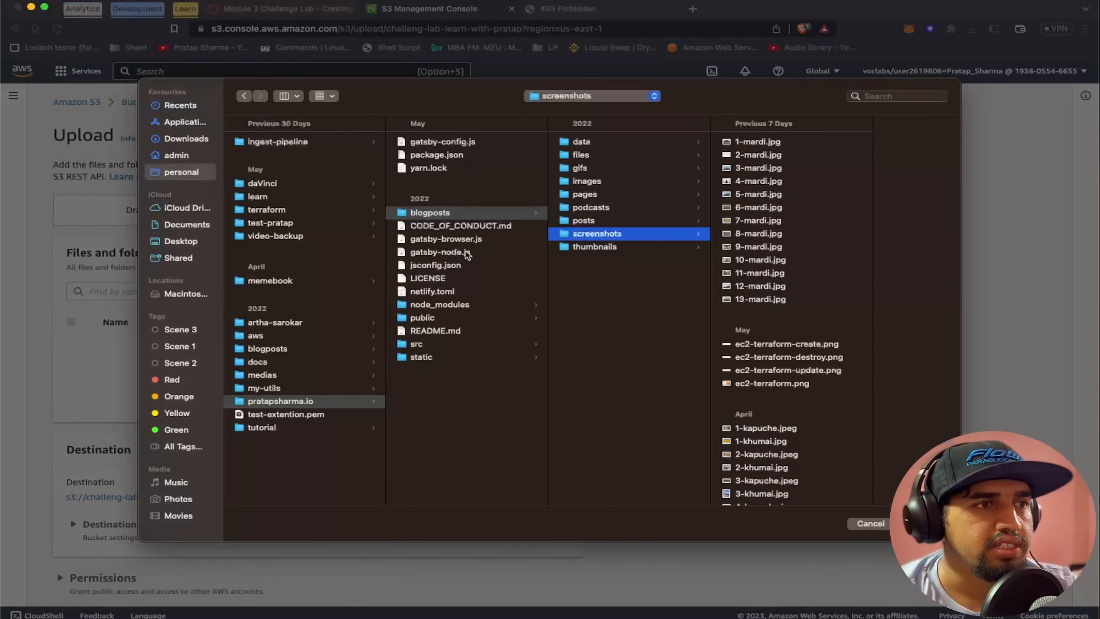
click(188, 243)
click(264, 142)
click(433, 167)
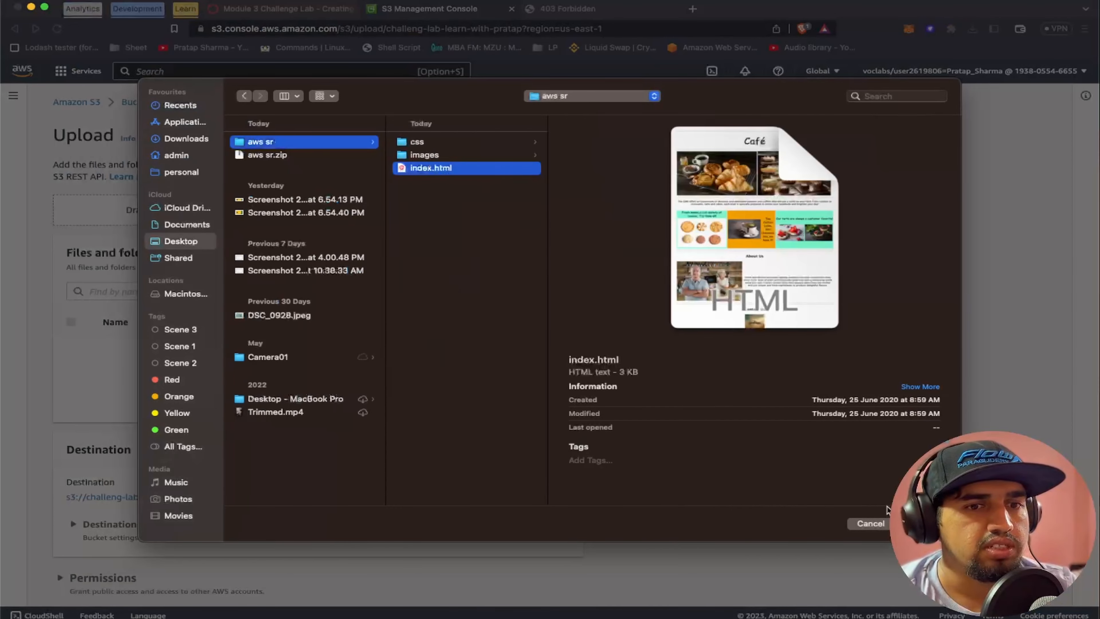
key(Return)
Recheck which items Task 3 requires and add the css folder to the upload list, allowing the browser to read its files
click(306, 13)
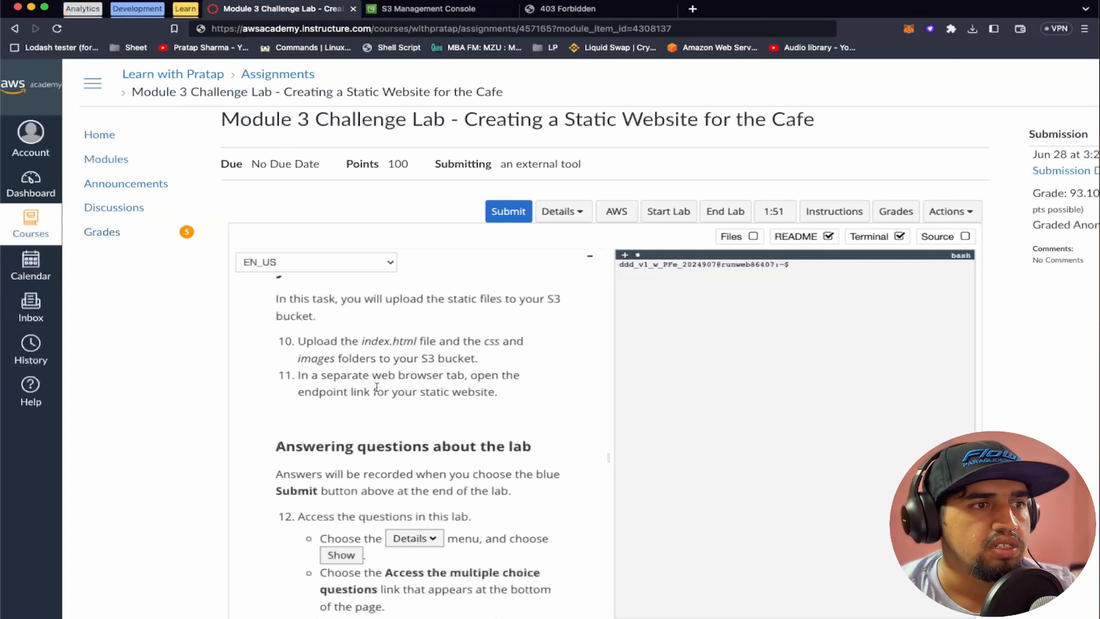
click(415, 11)
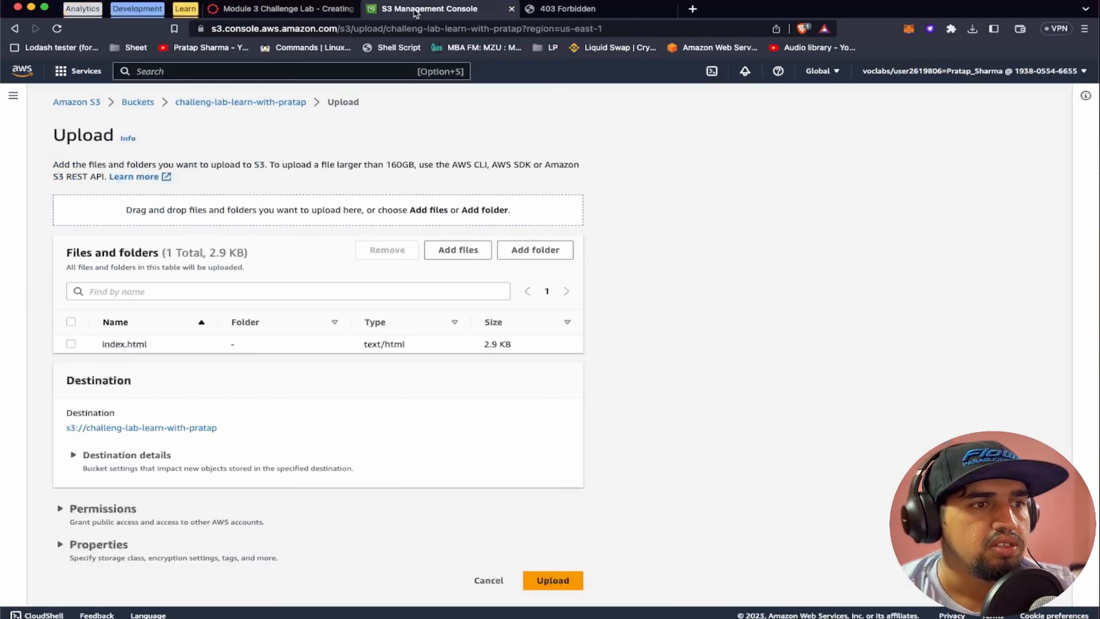
click(294, 12)
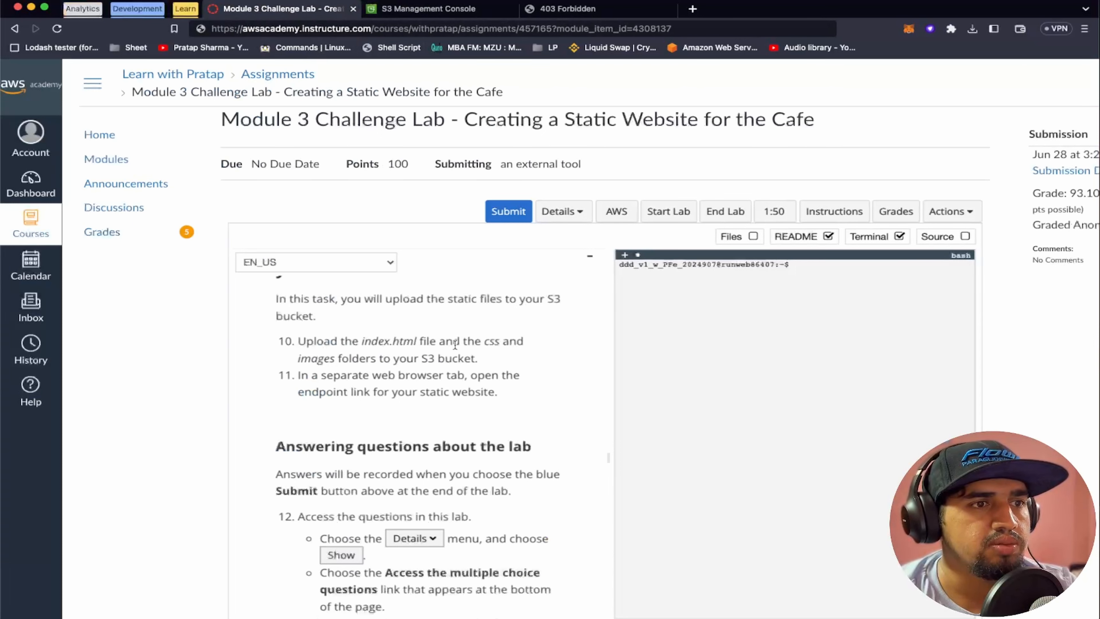
click(427, 9)
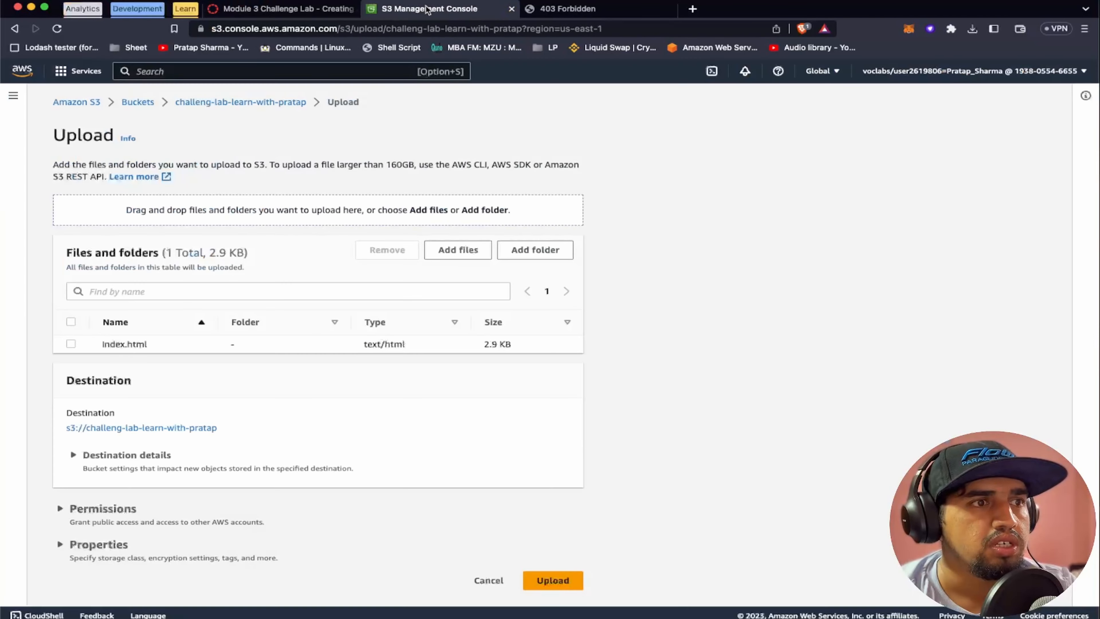
click(536, 250)
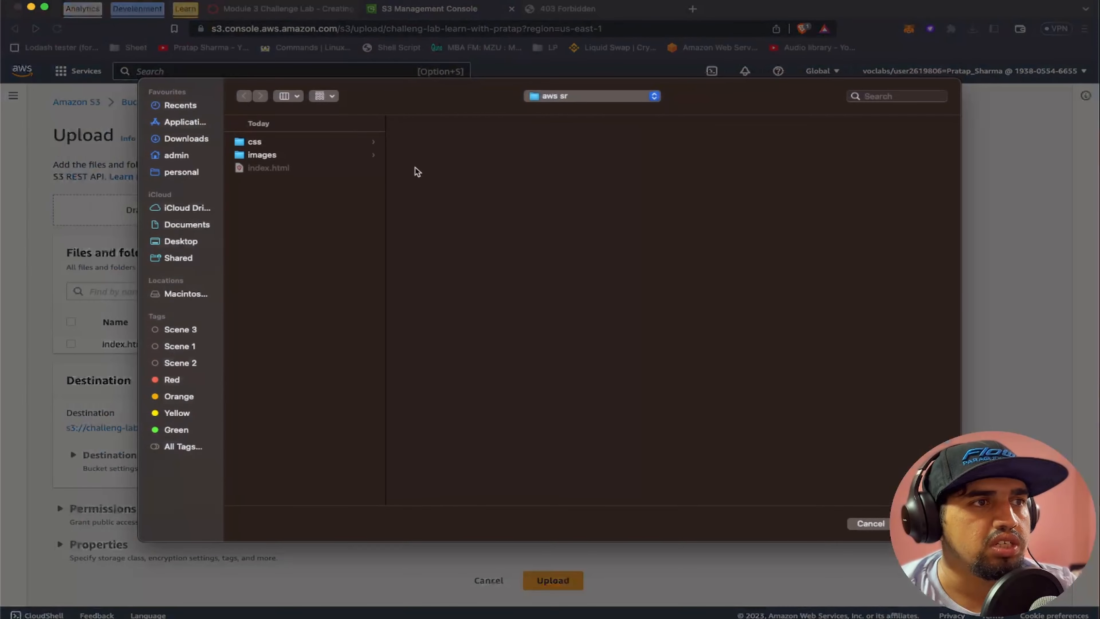
click(281, 142)
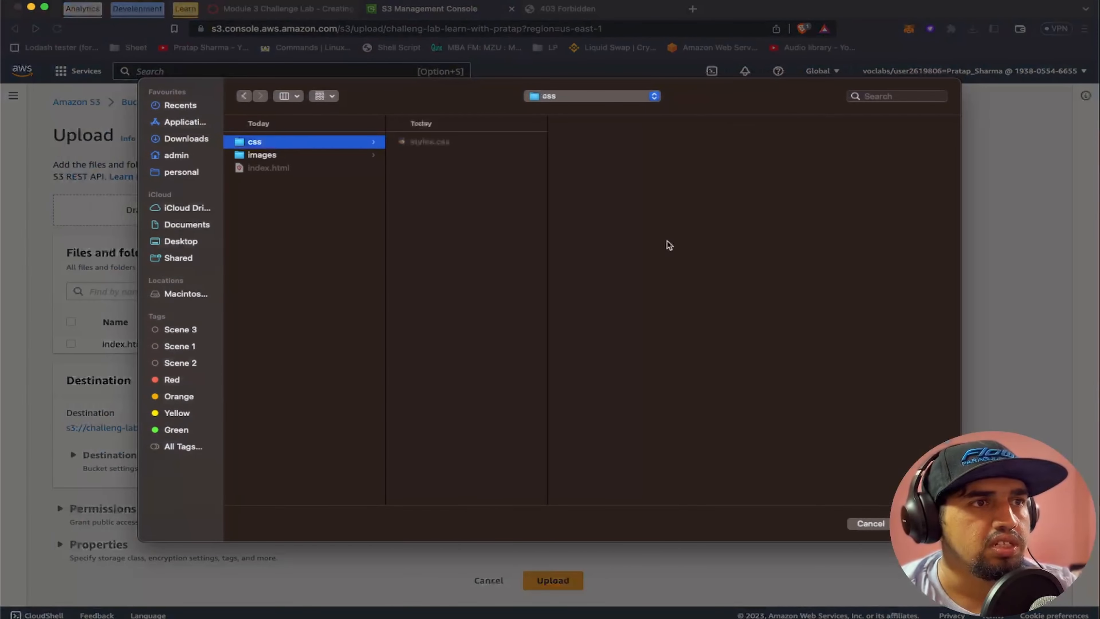
click(922, 523)
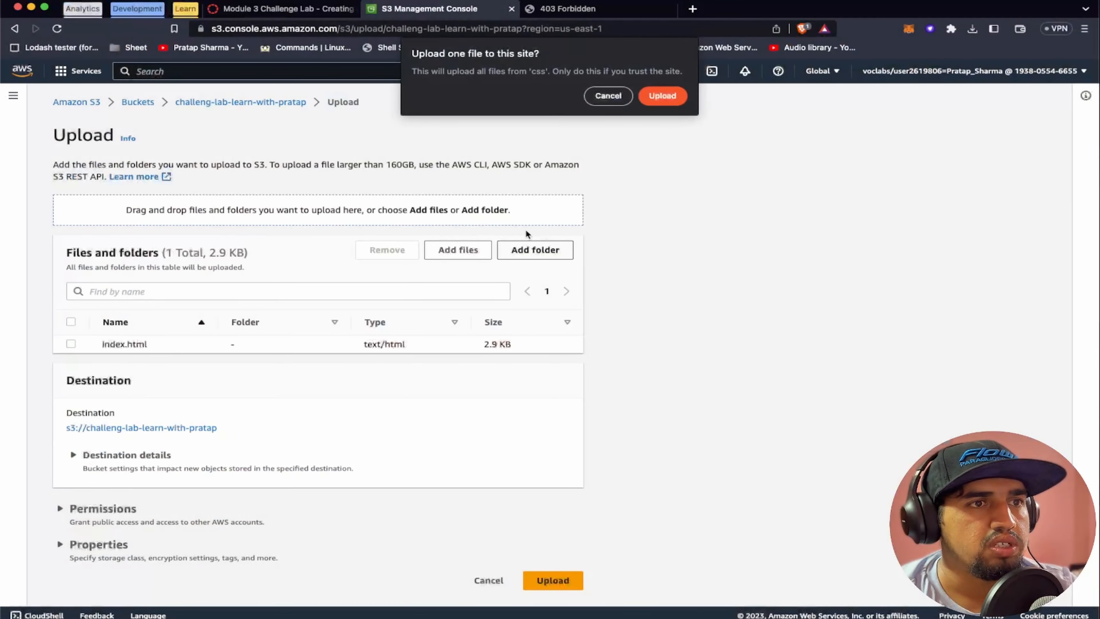
click(657, 108)
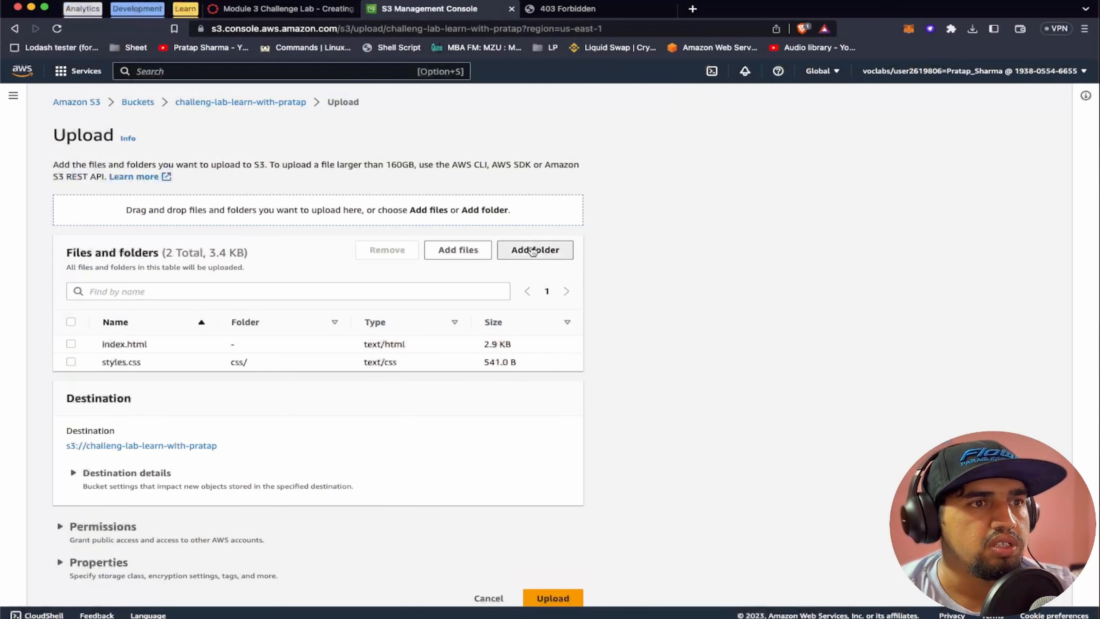
Add the images folder from aws sr to the upload list, allowing the browser to read its files
click(535, 250)
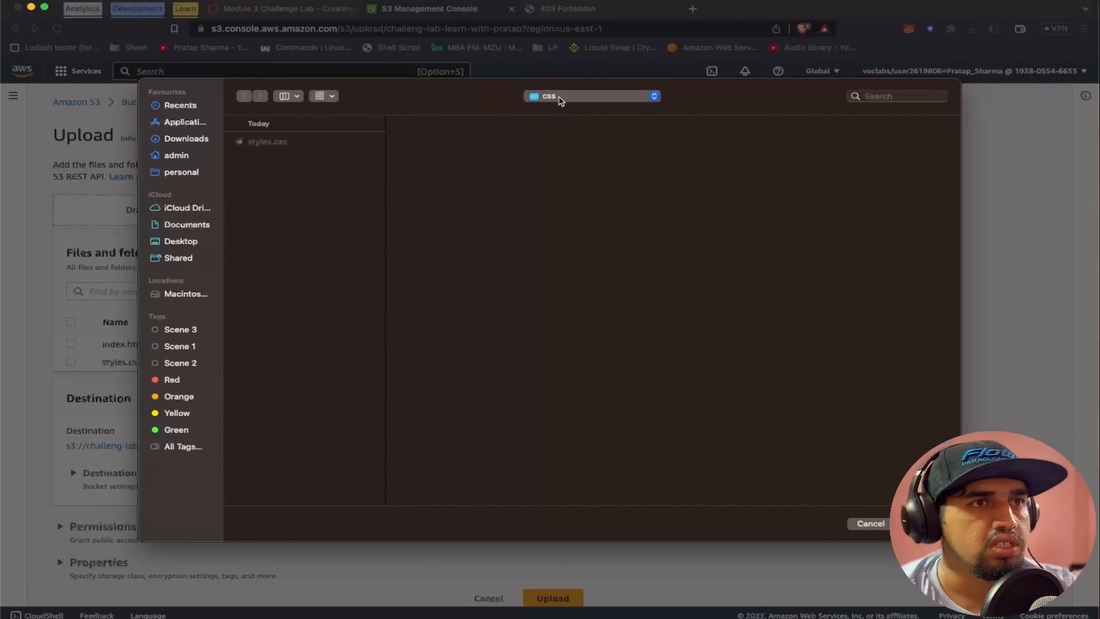
click(442, 155)
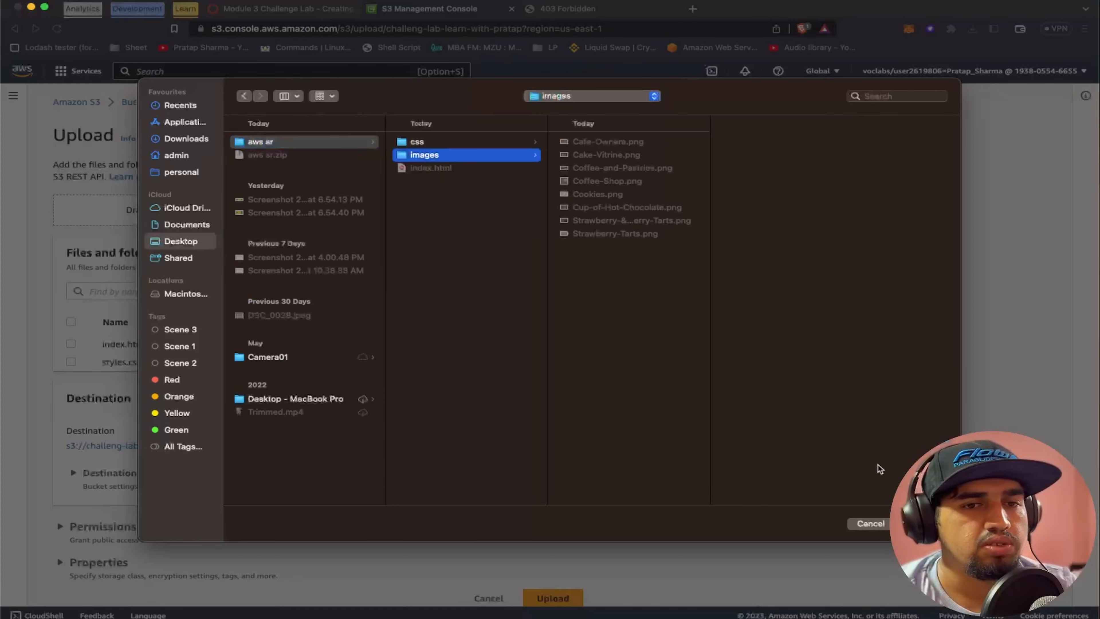
click(913, 523)
click(661, 108)
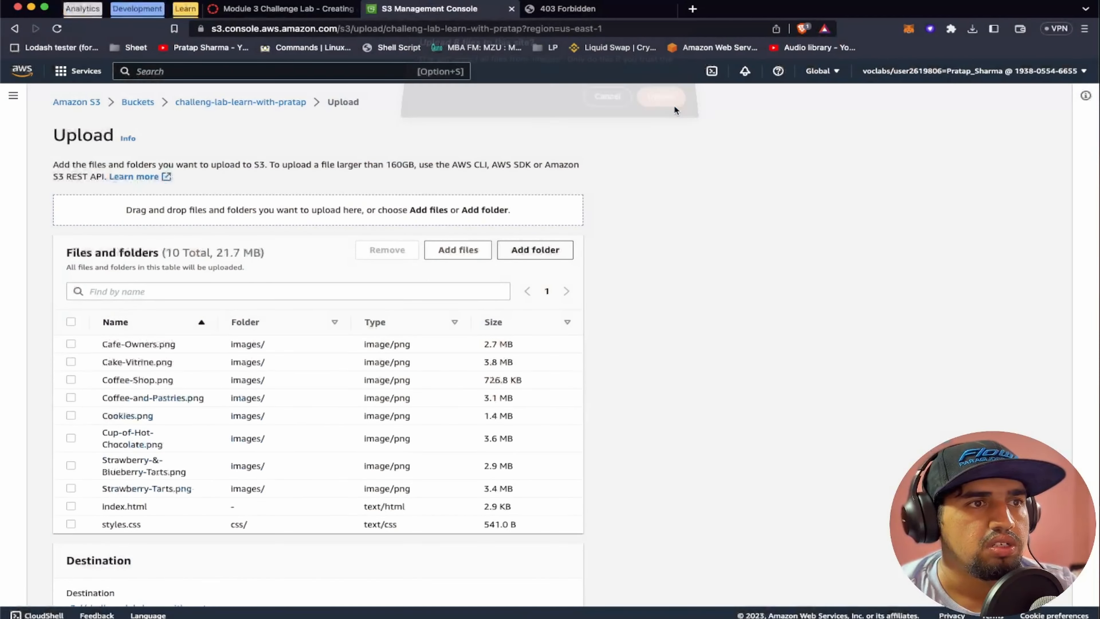
Upload the queued files and folders to the bucket, check the next lab instruction meanwhile, and close the upload status page
scroll(372, 379, down, 5)
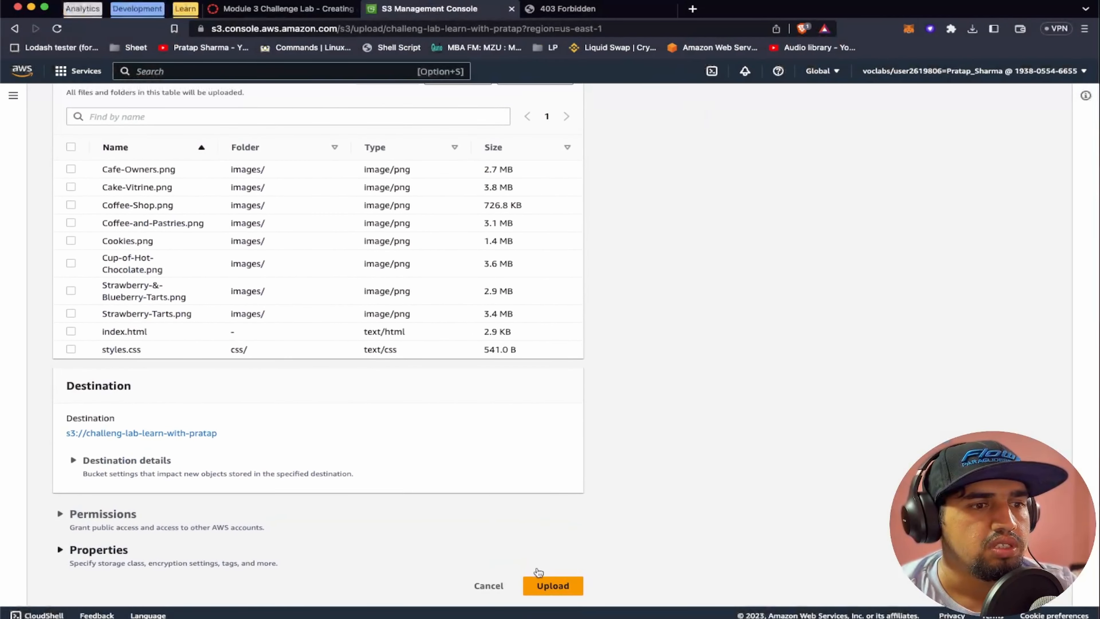
click(539, 584)
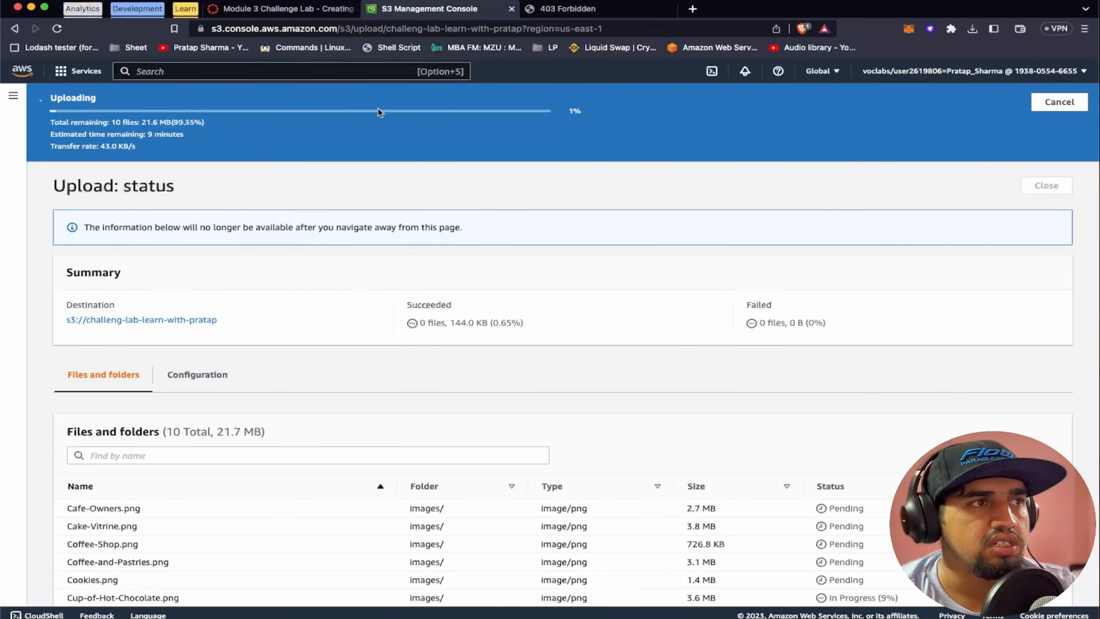
click(309, 9)
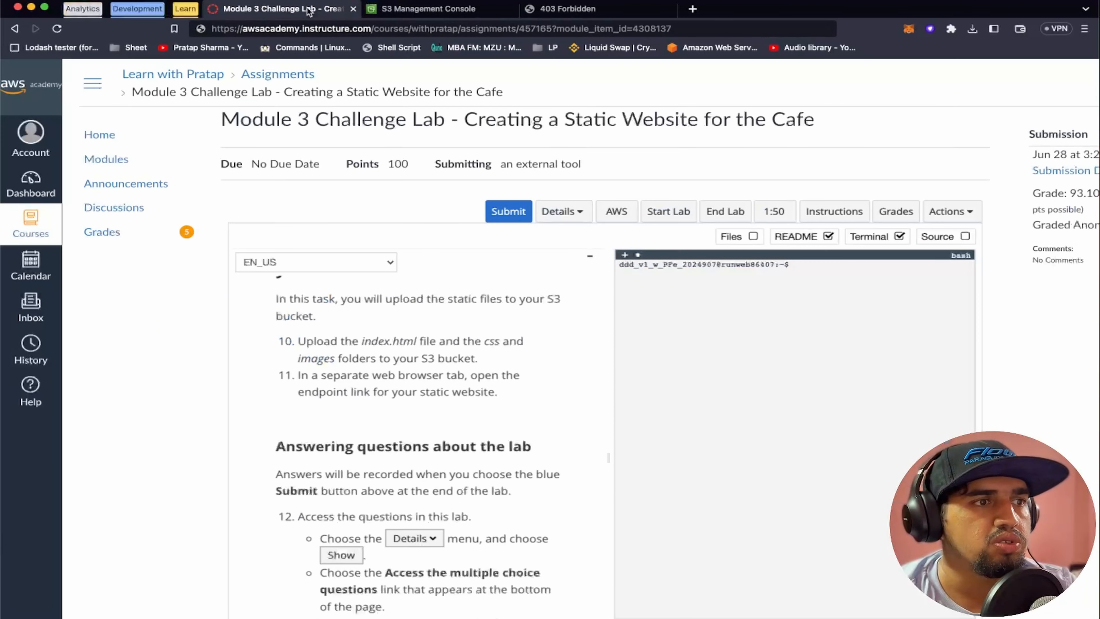
scroll(408, 377, down, 2)
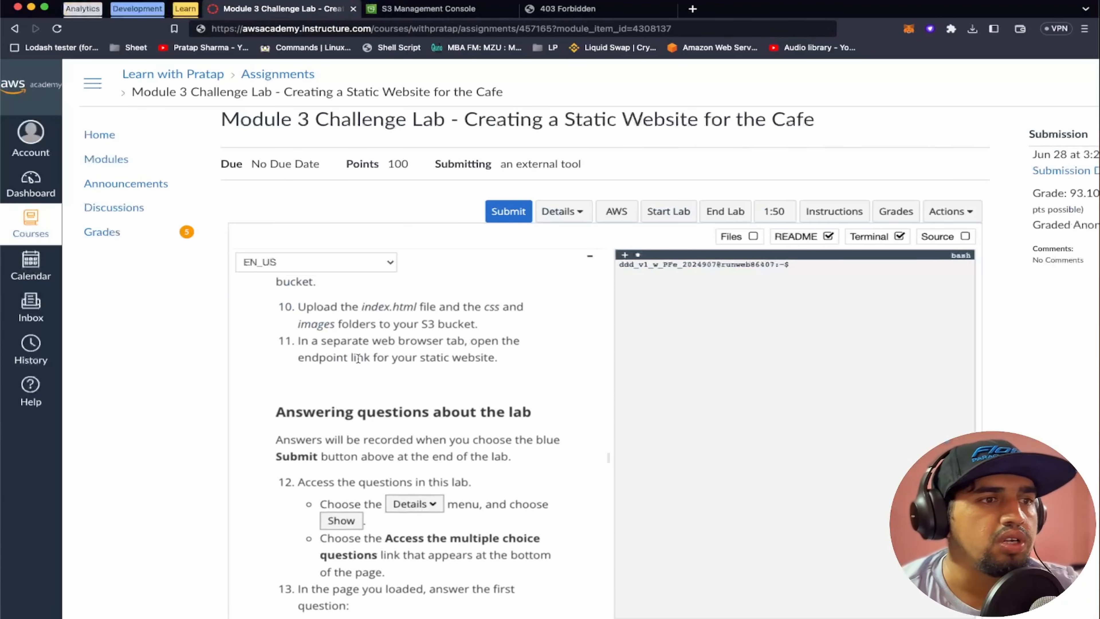
click(455, 8)
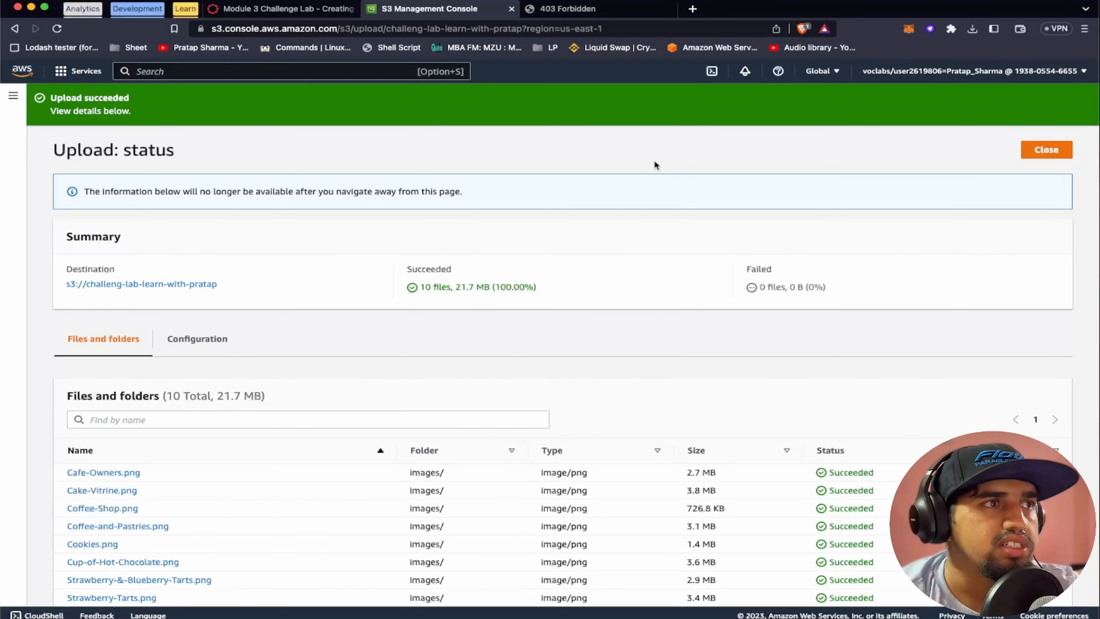
click(1047, 150)
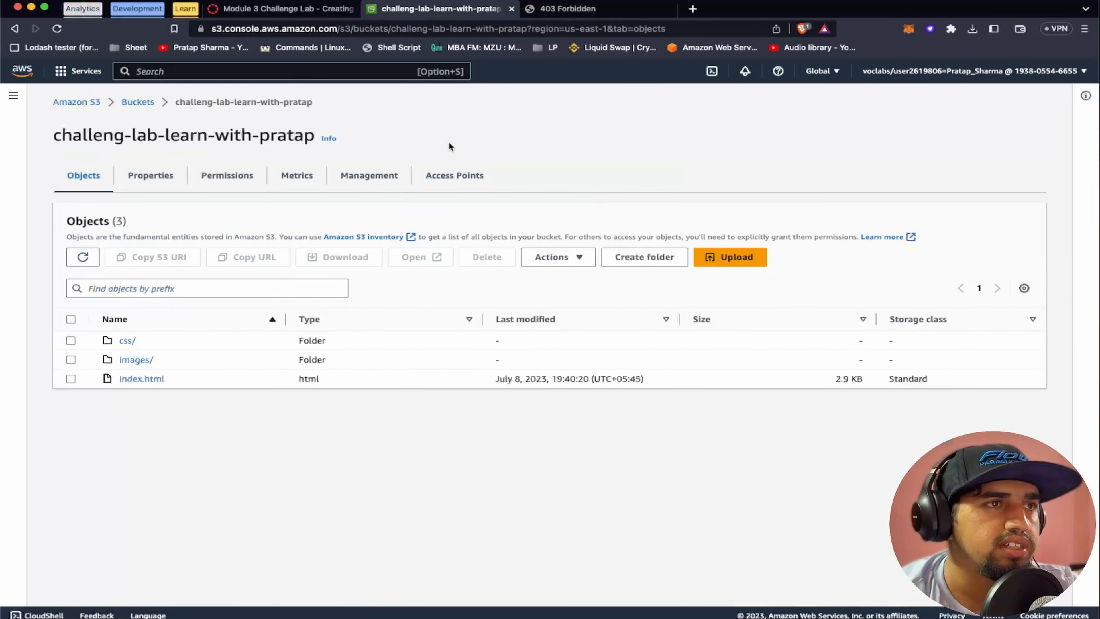
Reload the bucket's website endpoint to test the static site with the uploaded content
click(571, 12)
click(545, 27)
key(Return)
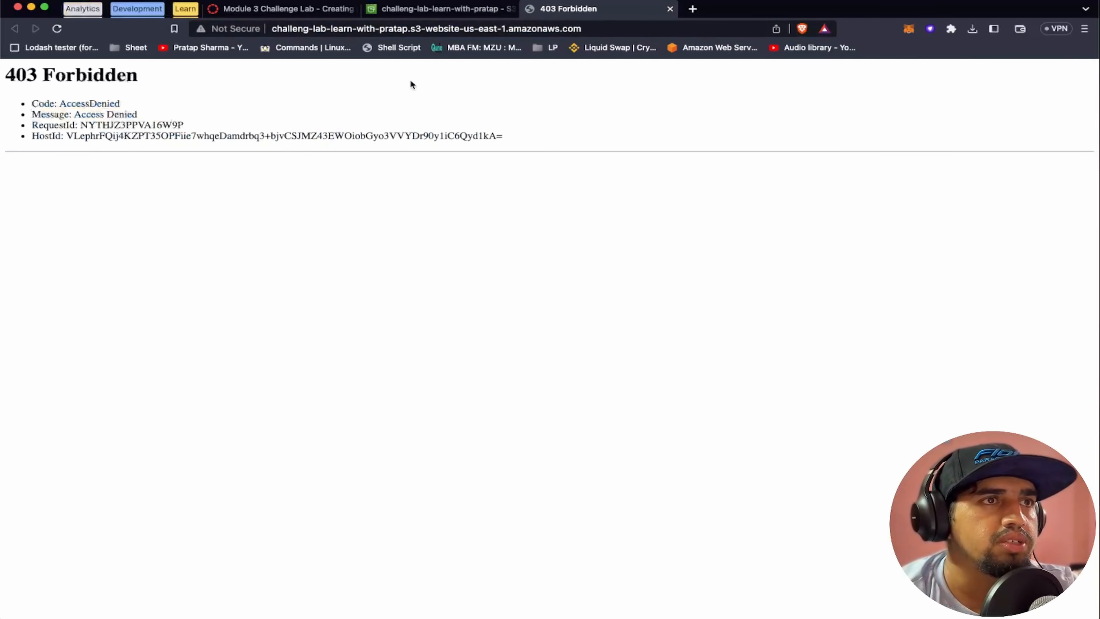
Check how the lab instructions say to access the questions and open the multiple choice questions page from the lab's AWS credentials details
click(283, 9)
scroll(406, 407, down, 2)
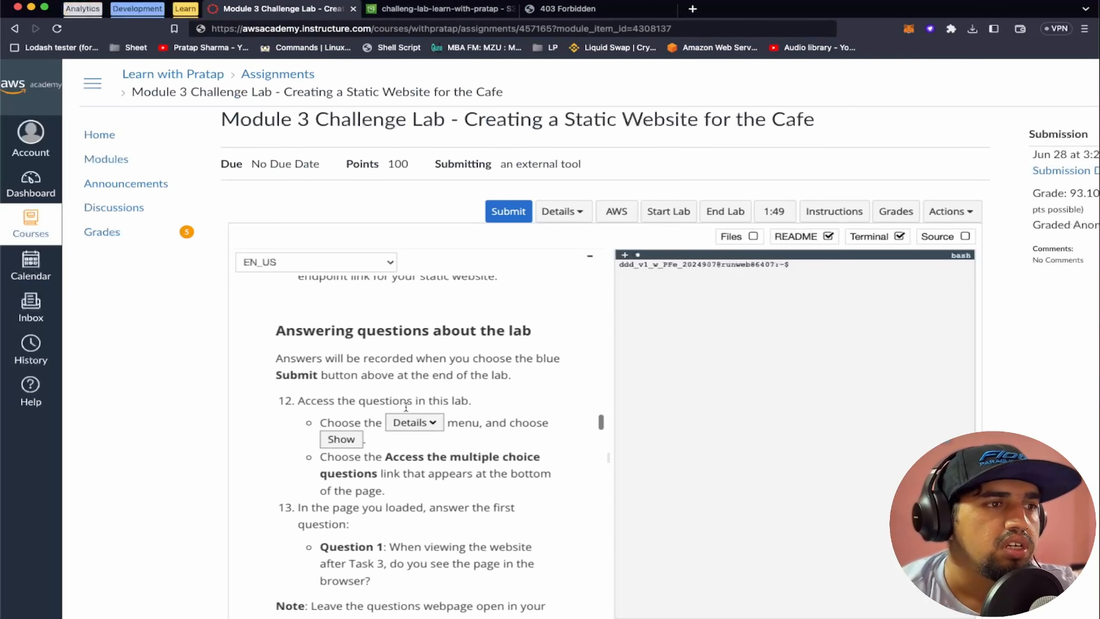
scroll(406, 406, down, 2)
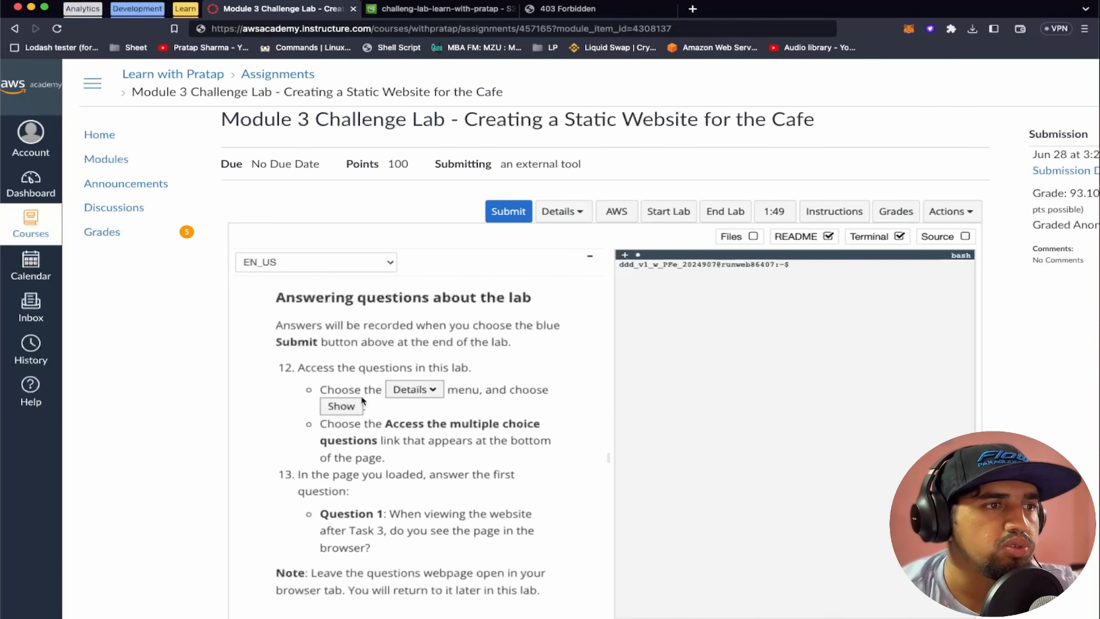
scroll(361, 396, down, 2)
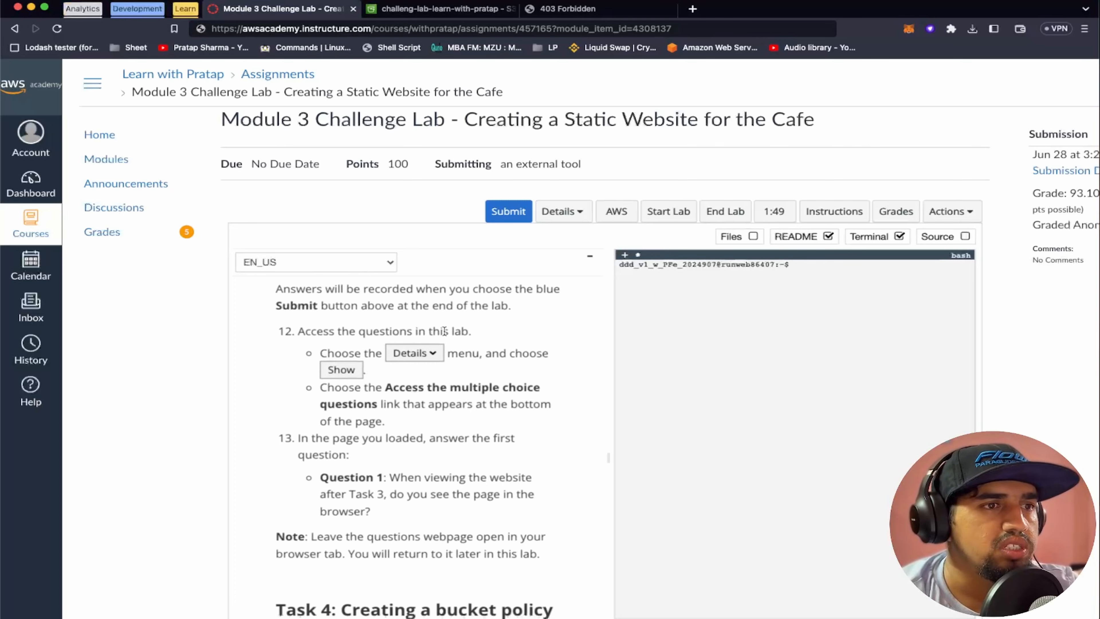
click(562, 212)
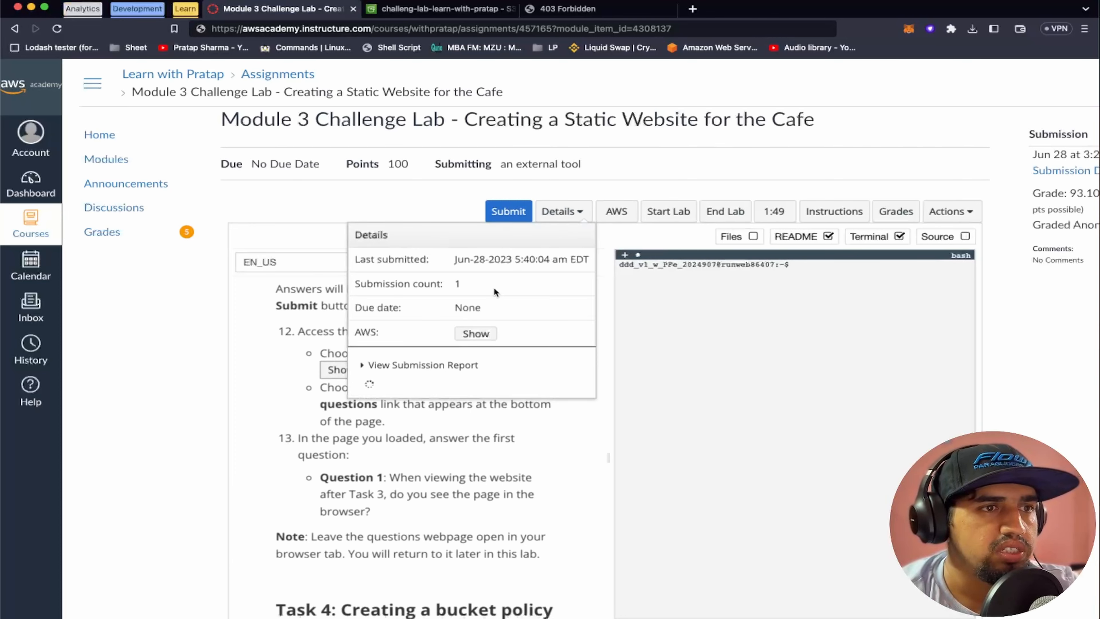
click(476, 334)
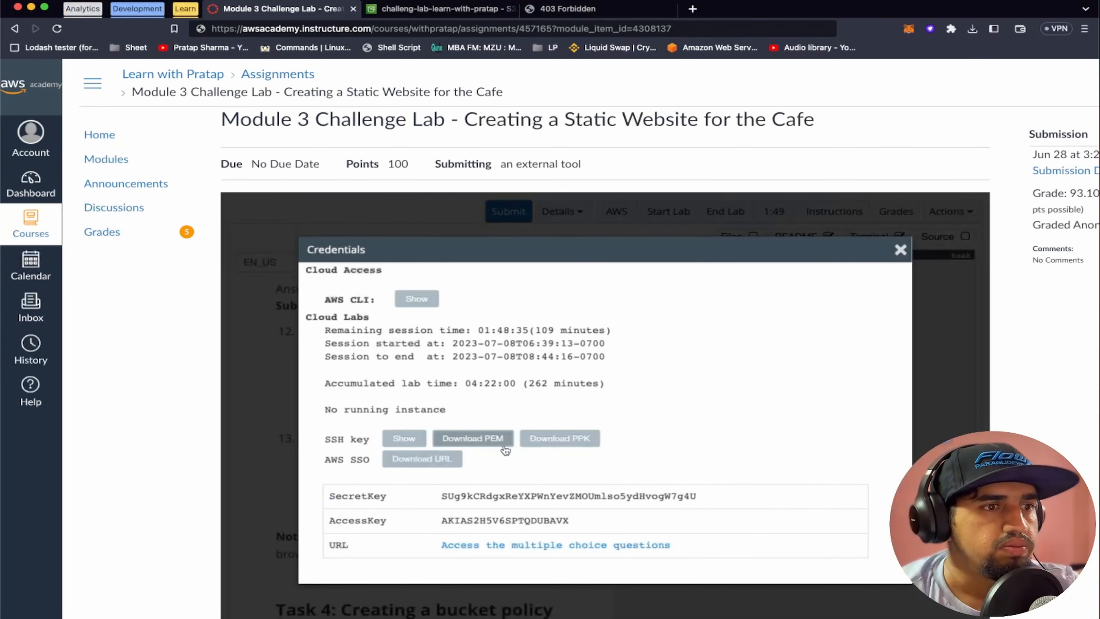
click(498, 560)
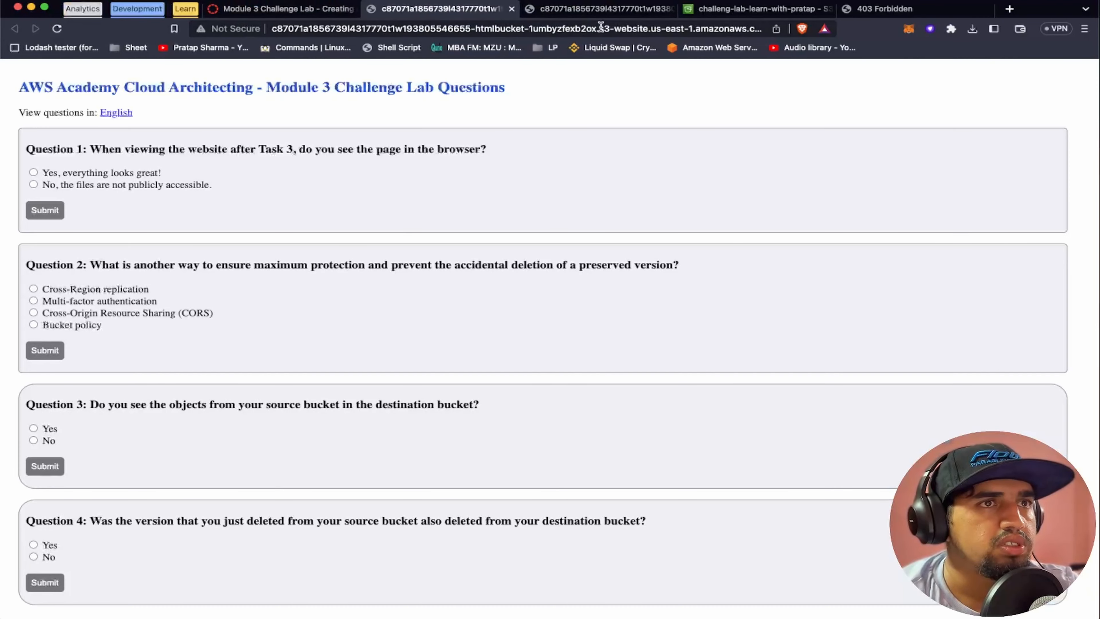
Close the duplicate questions page, select "No, the files are not publicly accessible." for Question 1, and compare it with the bucket and website pages
click(671, 9)
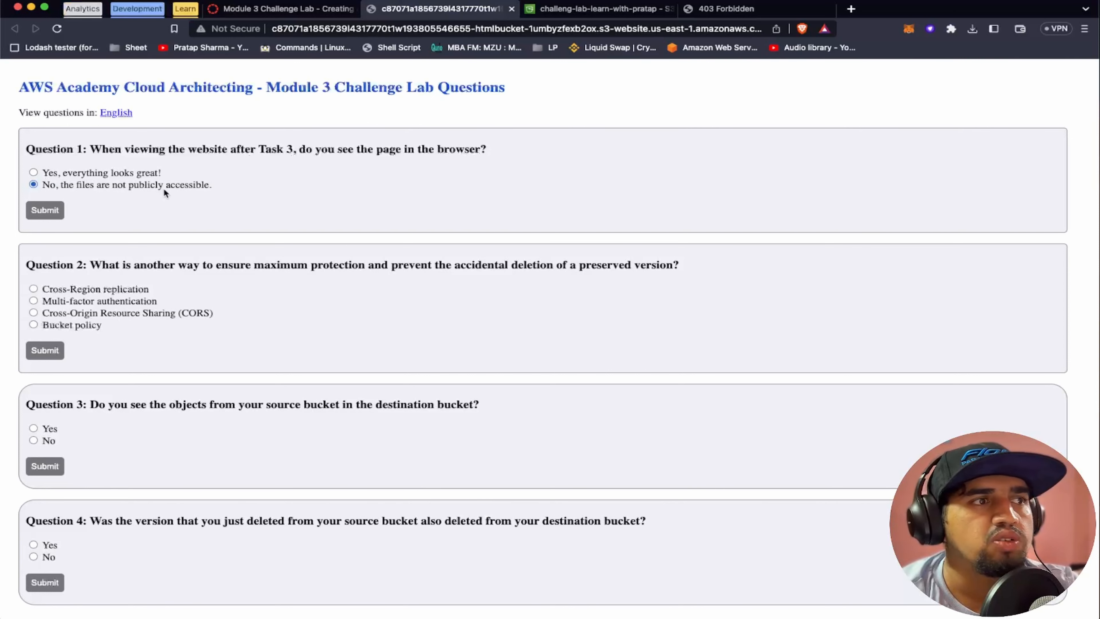
click(603, 11)
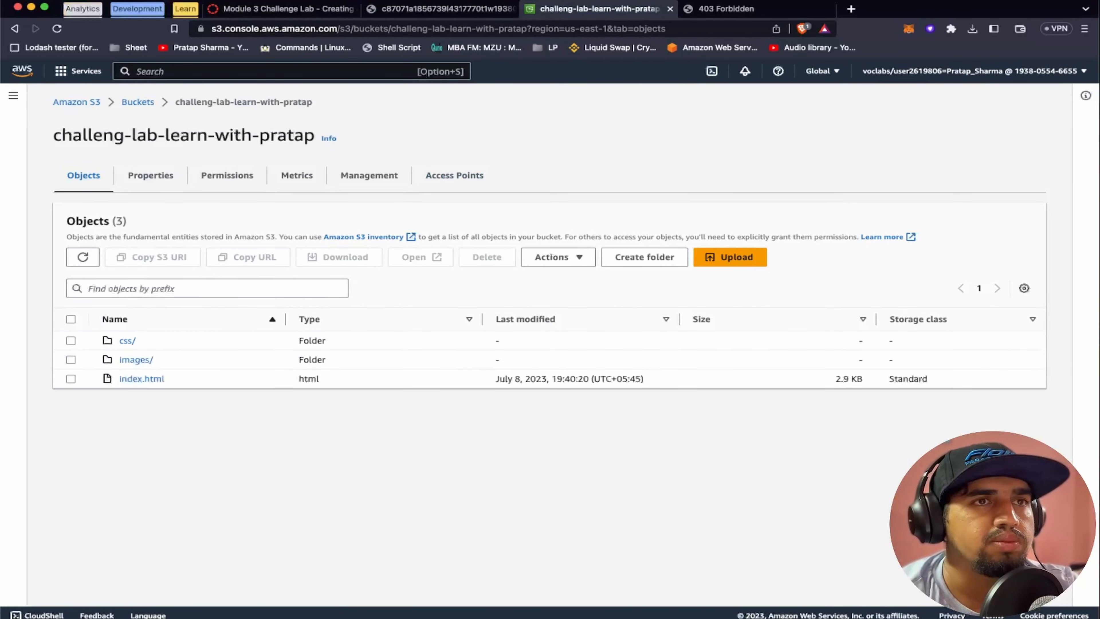
click(732, 10)
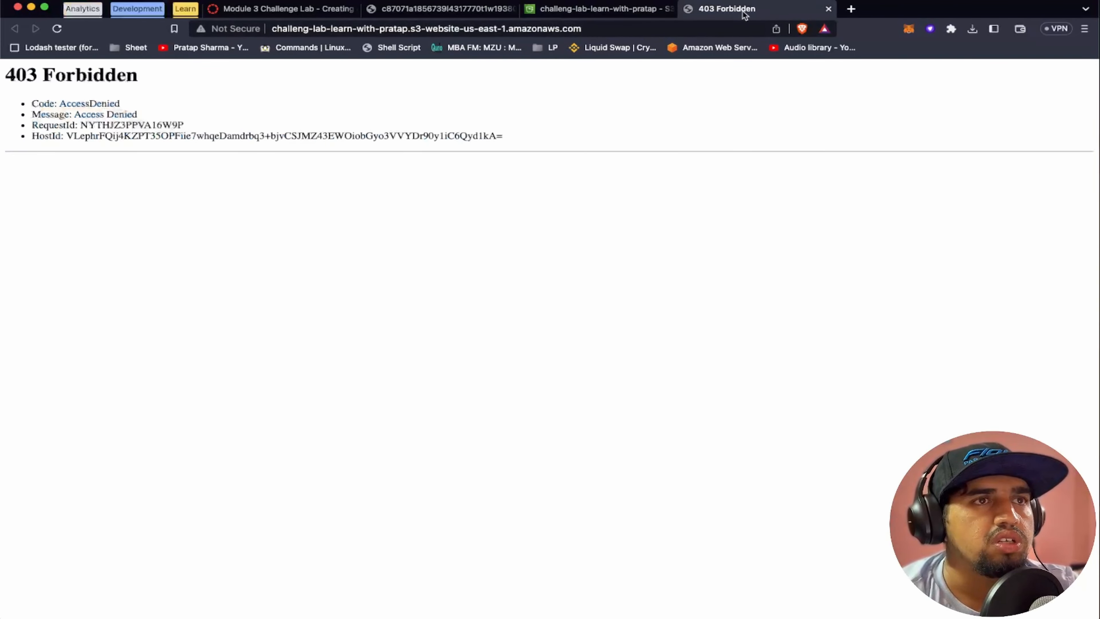
click(445, 7)
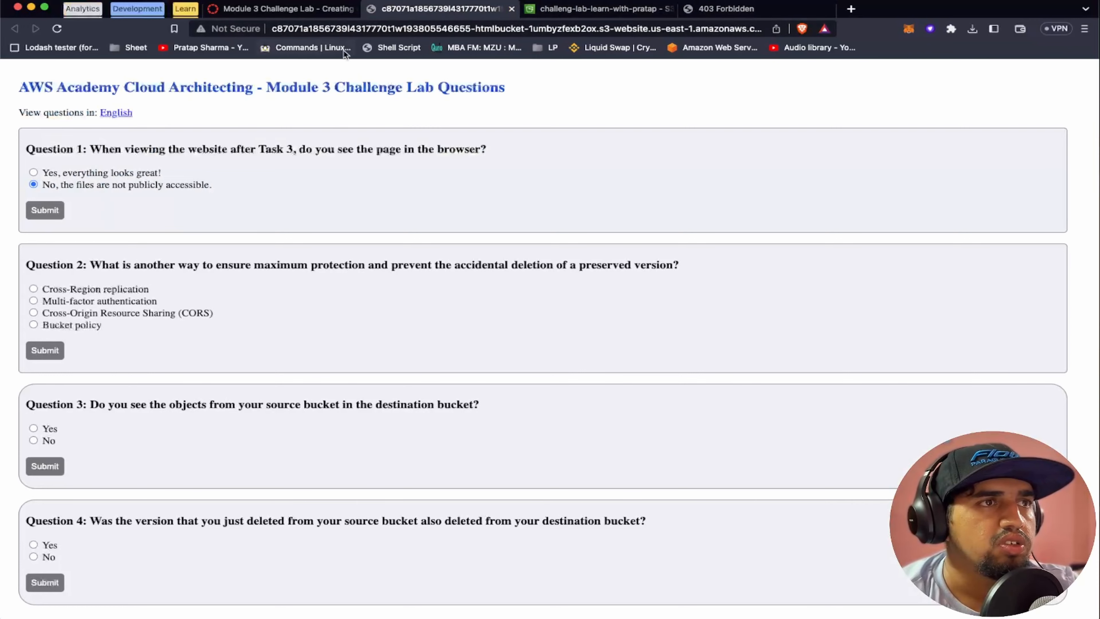
Close the lab credentials window and read the Task 4 instructions on creating a bucket policy that grants public read access
click(290, 10)
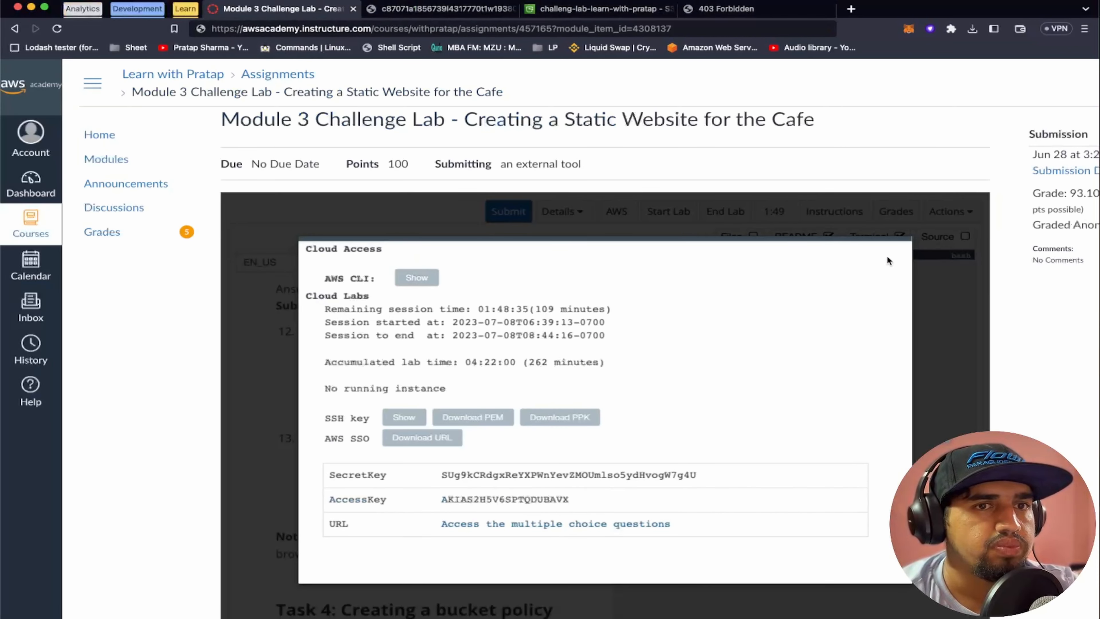
scroll(885, 271, up, 2)
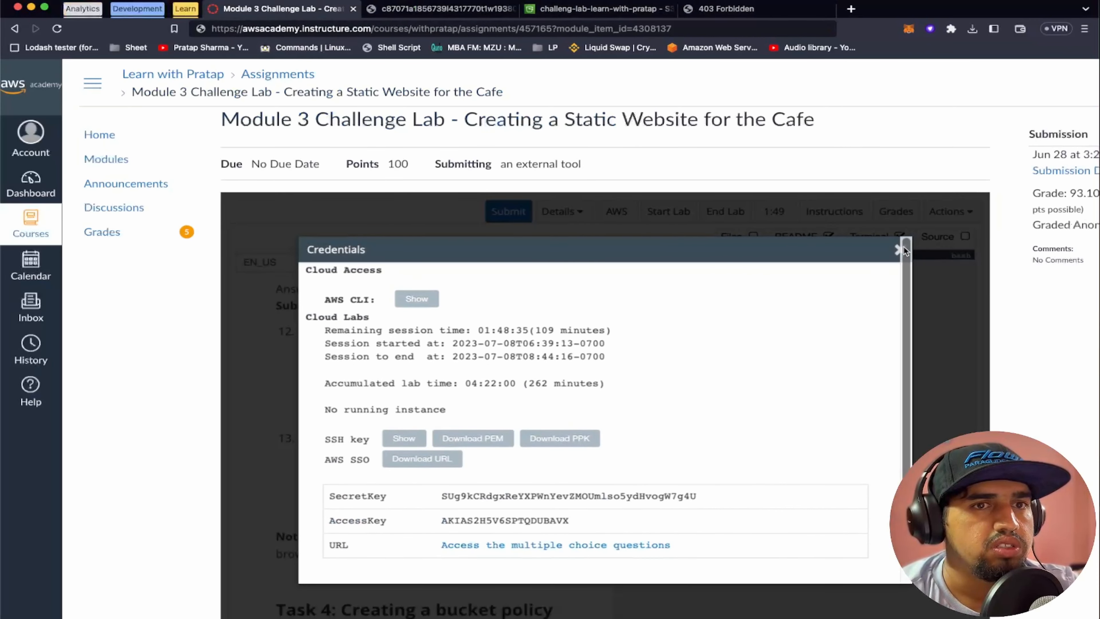
click(897, 250)
scroll(380, 432, down, 2)
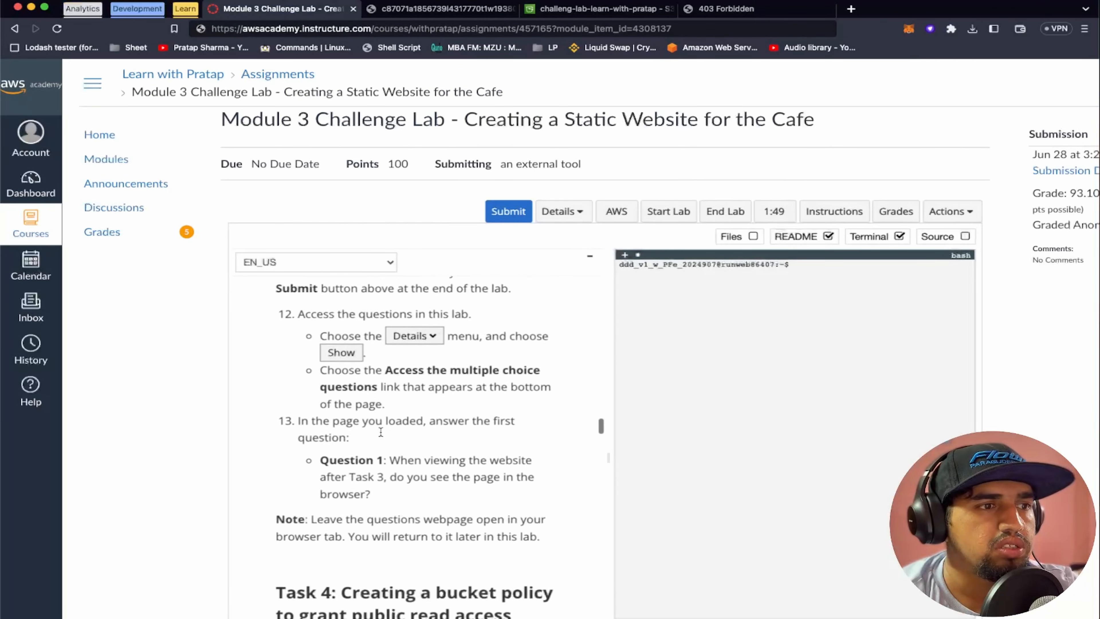
scroll(381, 431, down, 1)
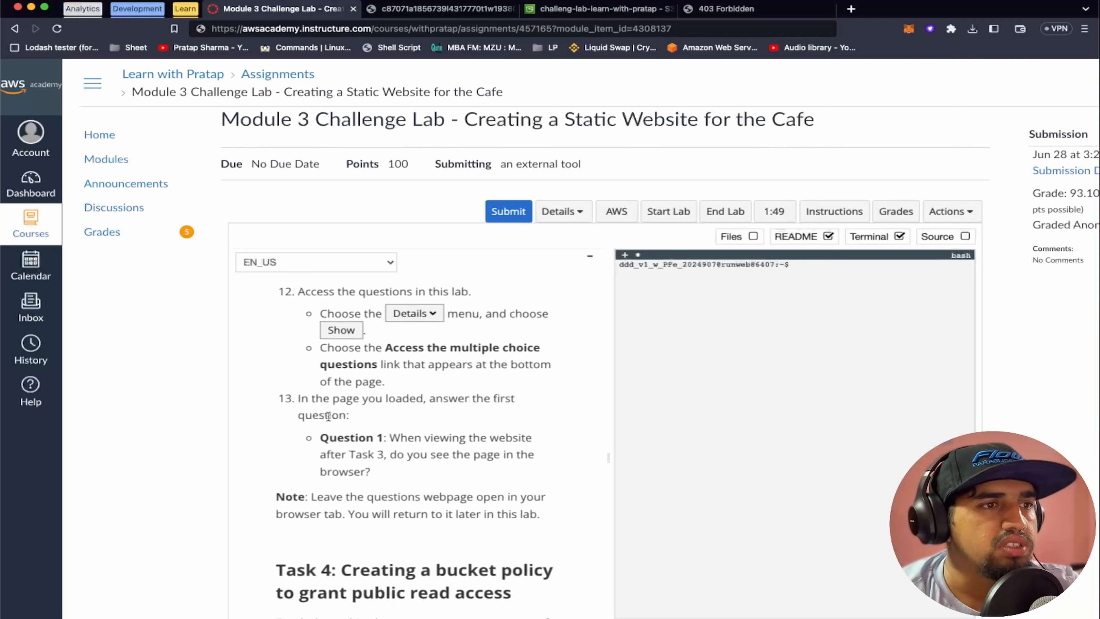
scroll(416, 431, down, 10)
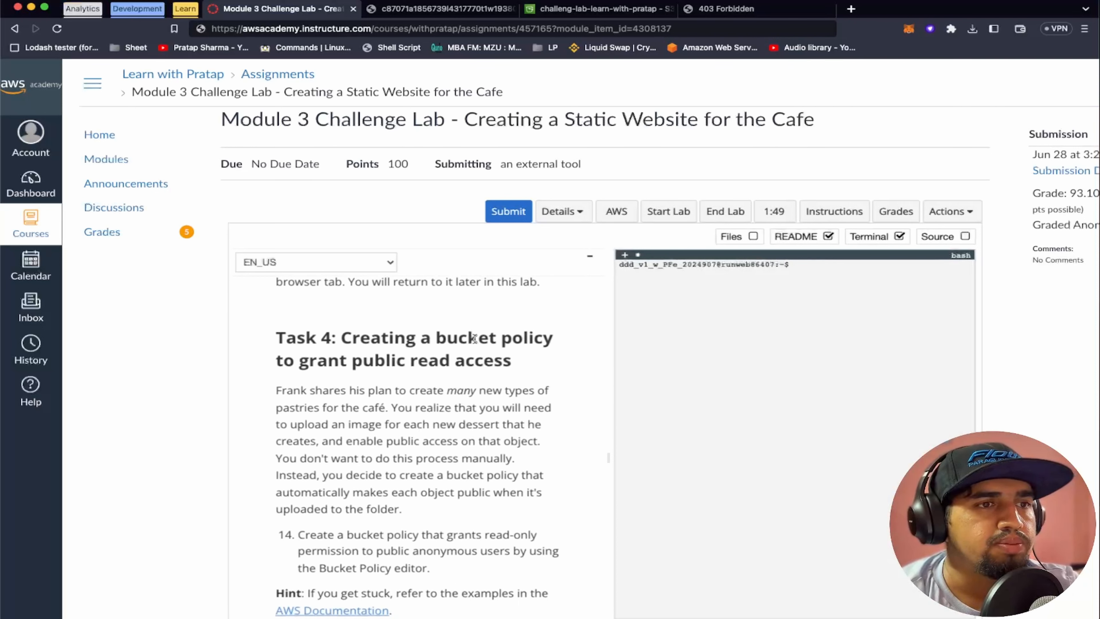
scroll(425, 360, down, 2)
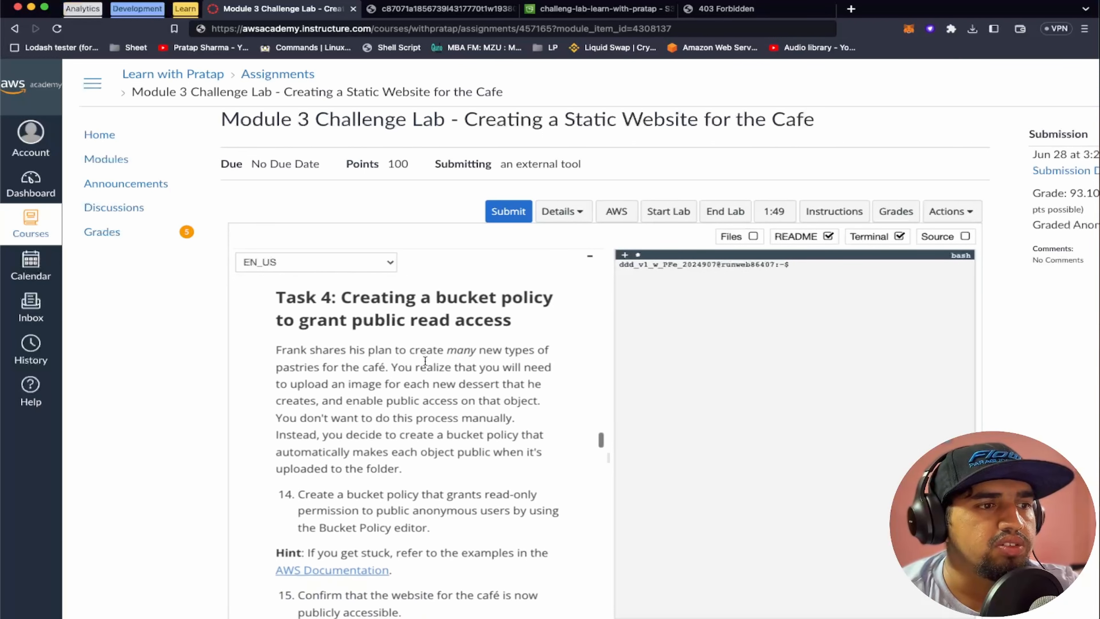
scroll(402, 382, down, 2)
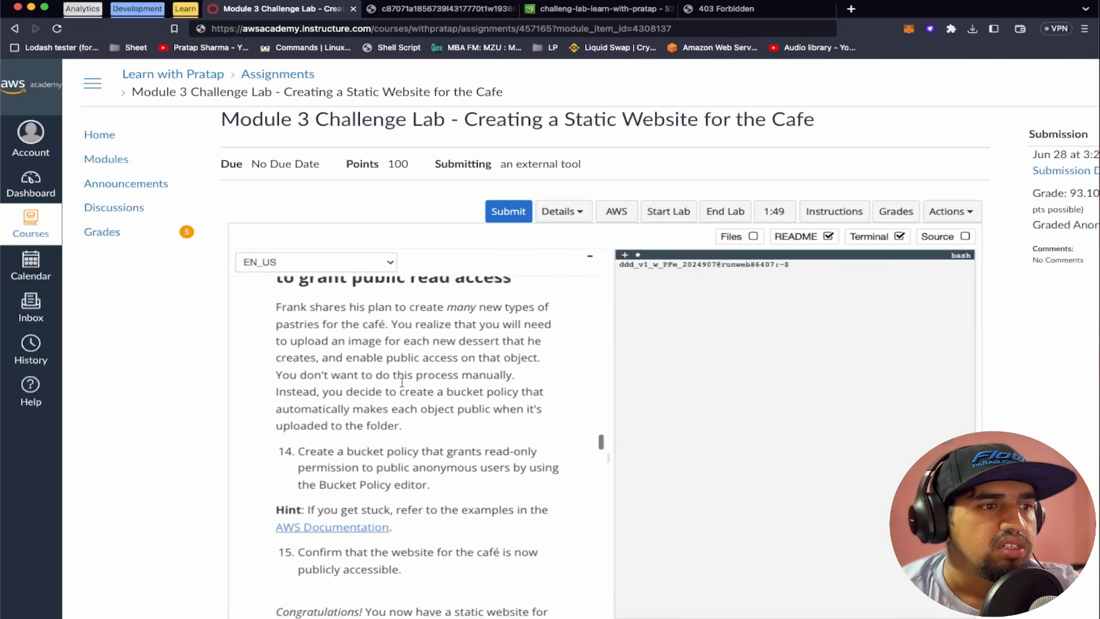
scroll(401, 383, down, 3)
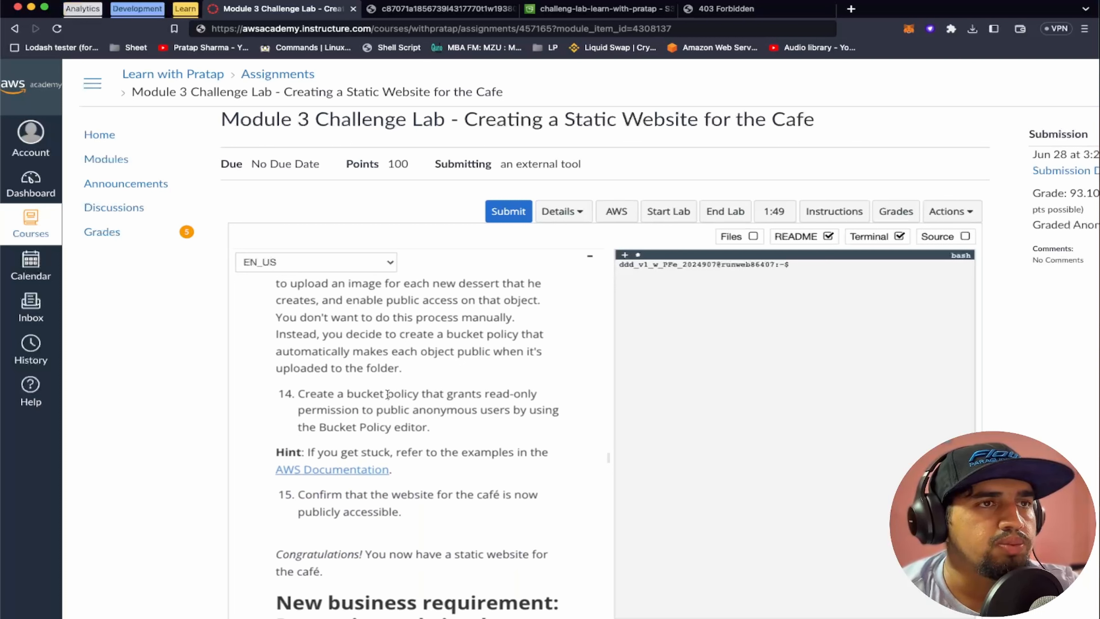
Open the website bucket's policy for editing from its permissions settings
click(588, 9)
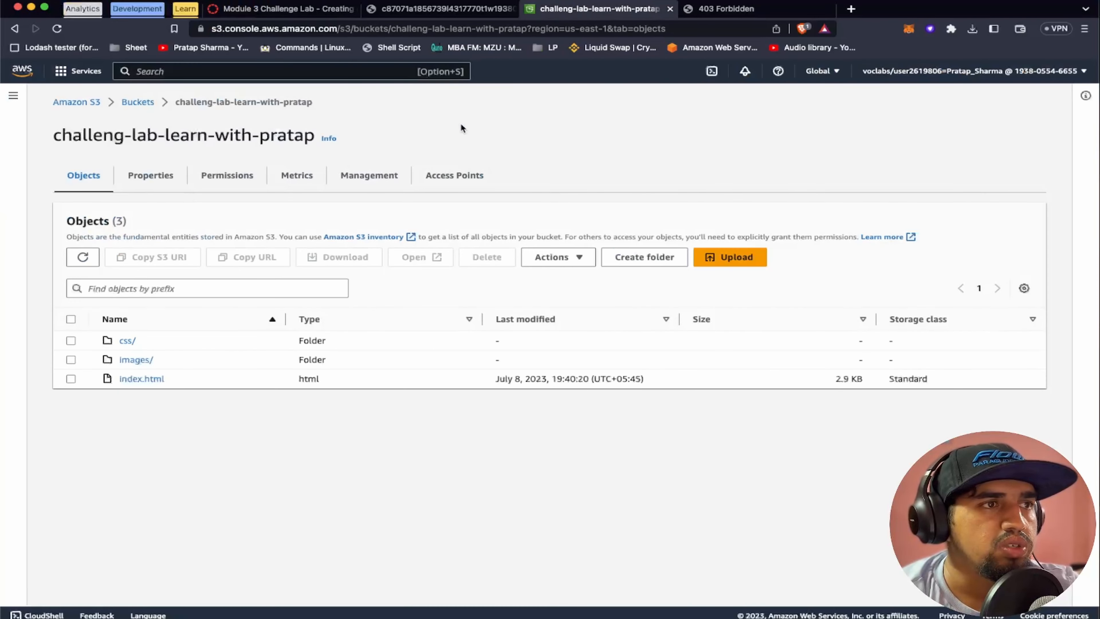
click(221, 187)
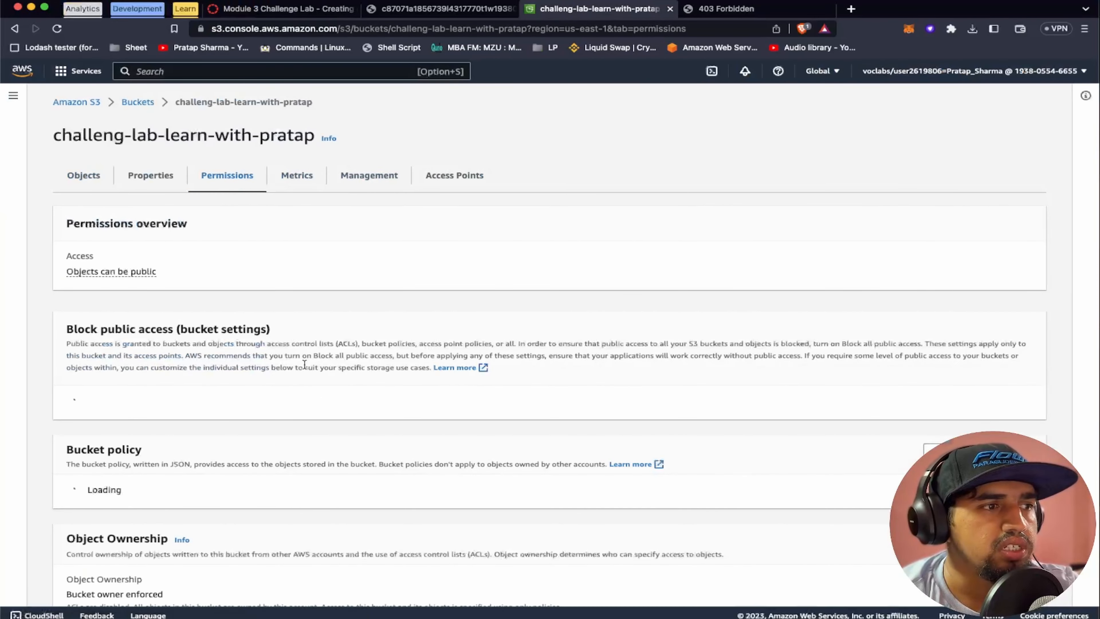
scroll(306, 369, down, 2)
scroll(305, 369, down, 4)
click(761, 284)
scroll(681, 319, up, 2)
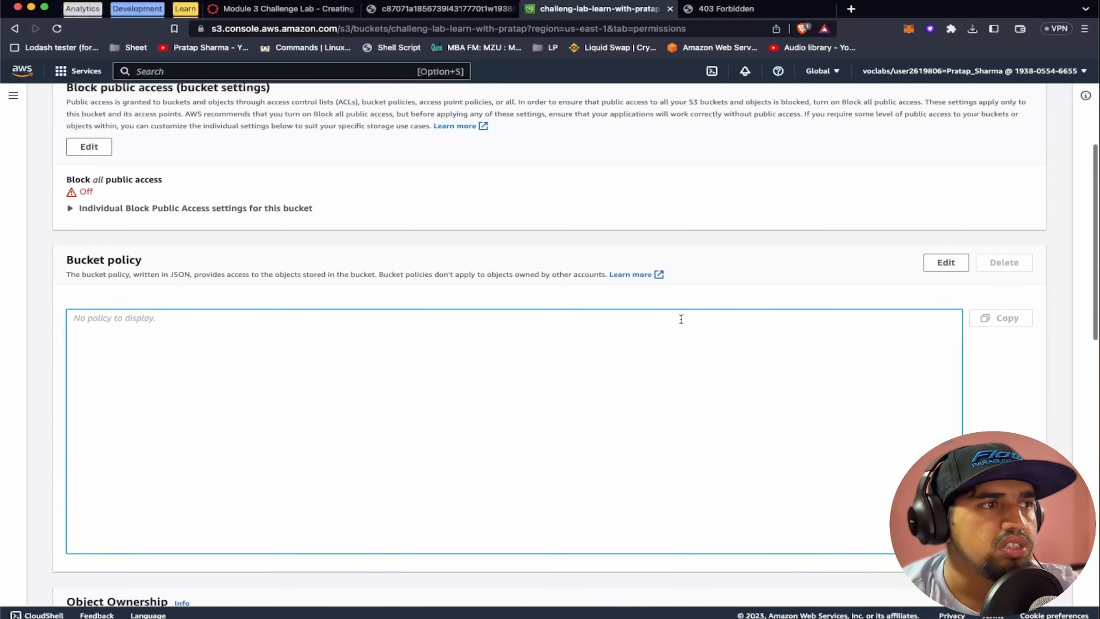
scroll(681, 319, down, 1)
click(946, 256)
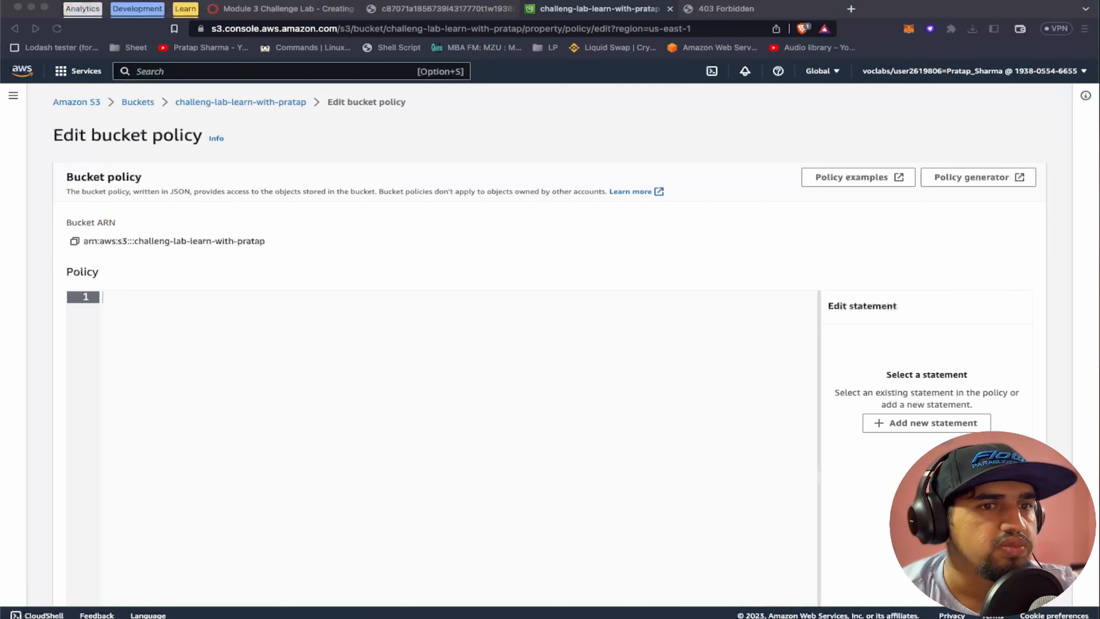
click(488, 330)
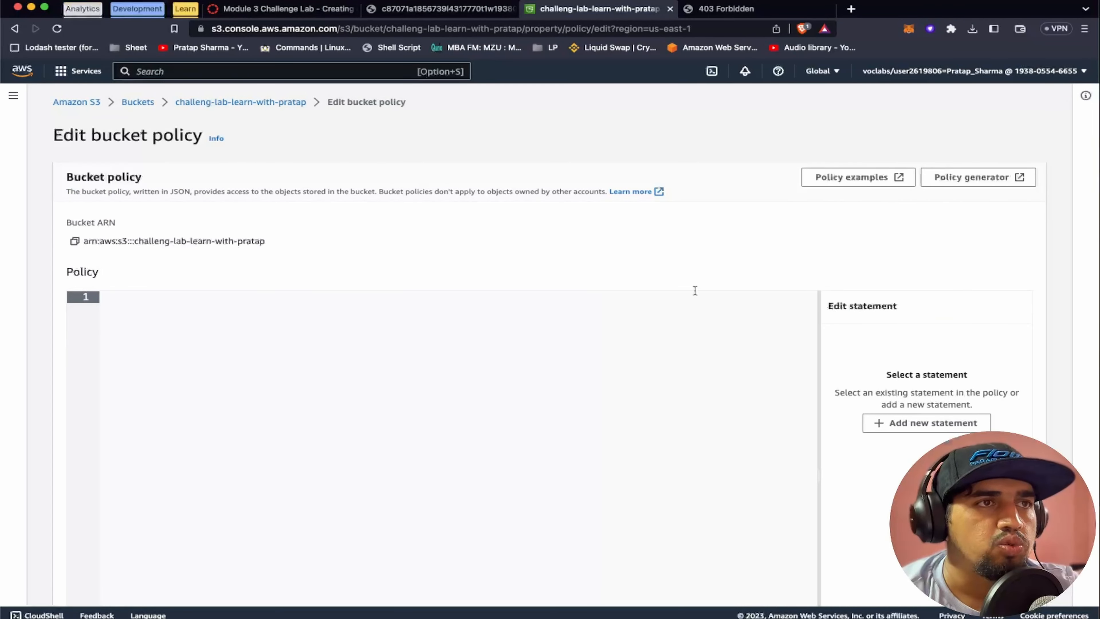
Recheck the Task 4 instructions, reload the bucket's website endpoint to test public access, and return to the bucket policy editor
click(334, 11)
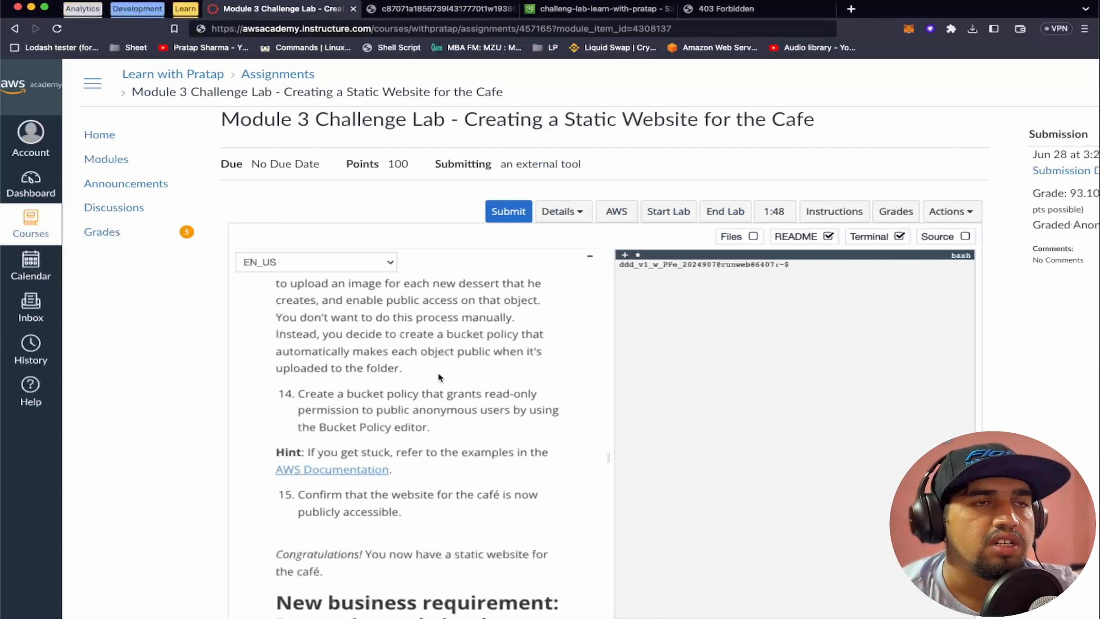
click(732, 9)
click(658, 26)
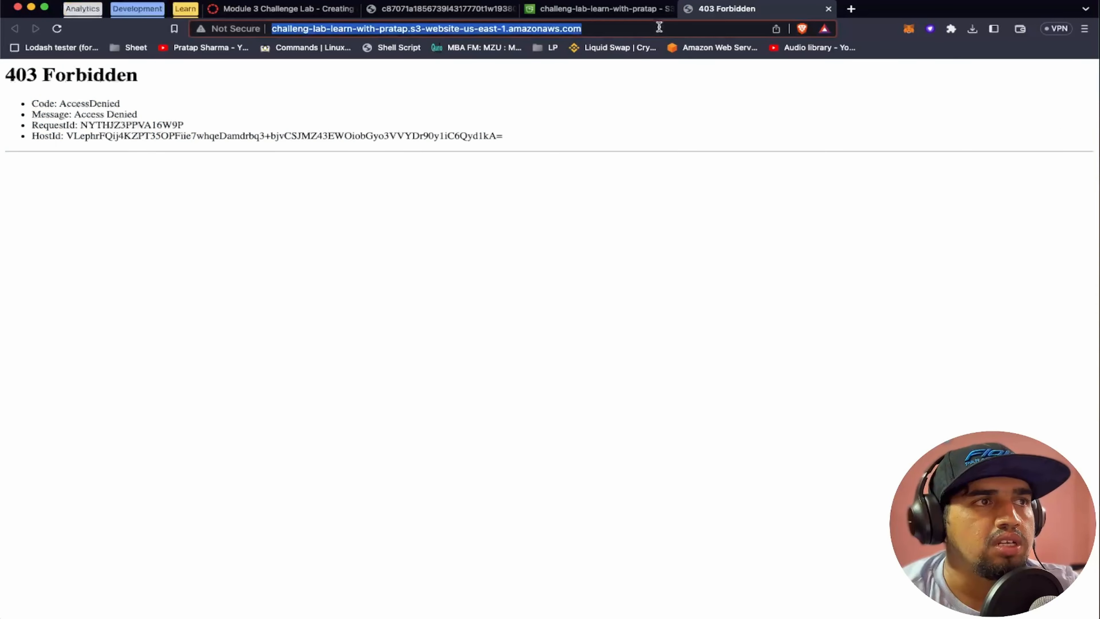
key(Return)
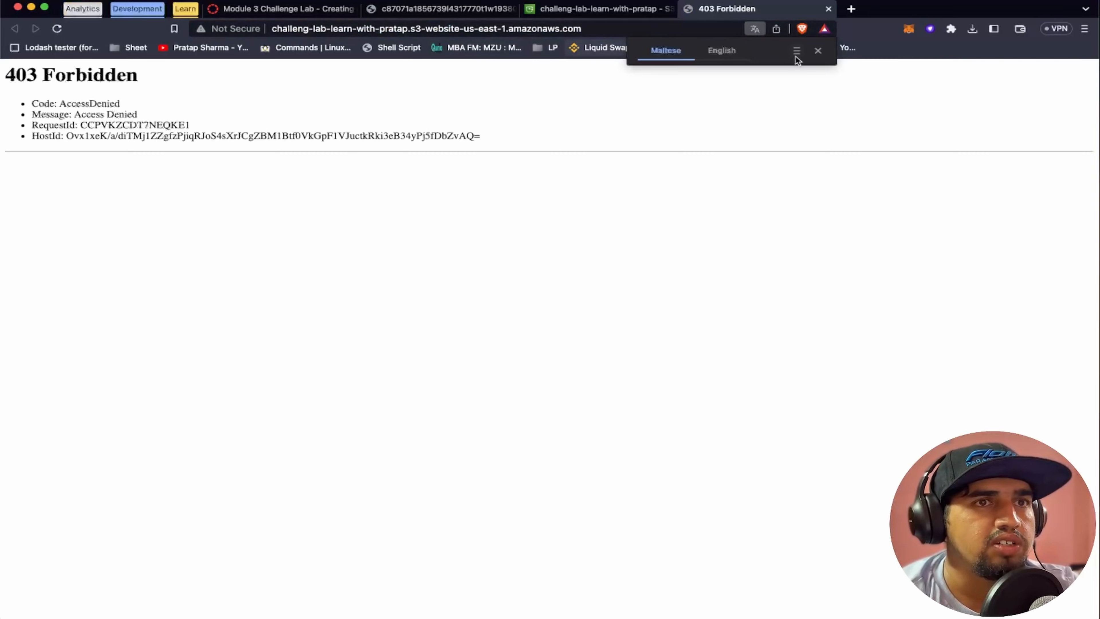
click(818, 51)
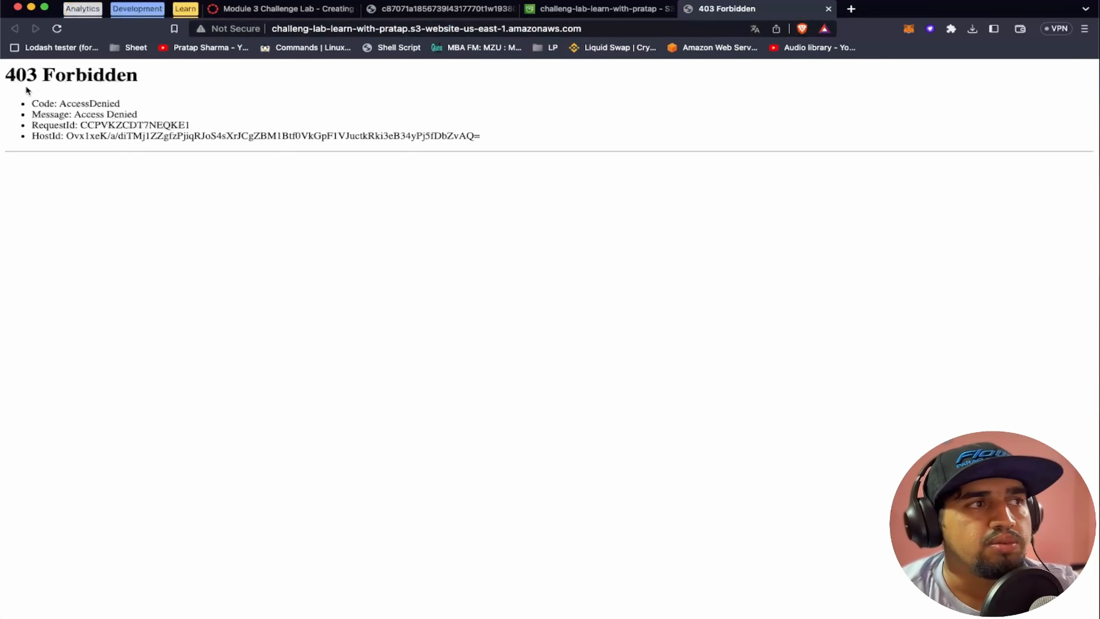
click(558, 9)
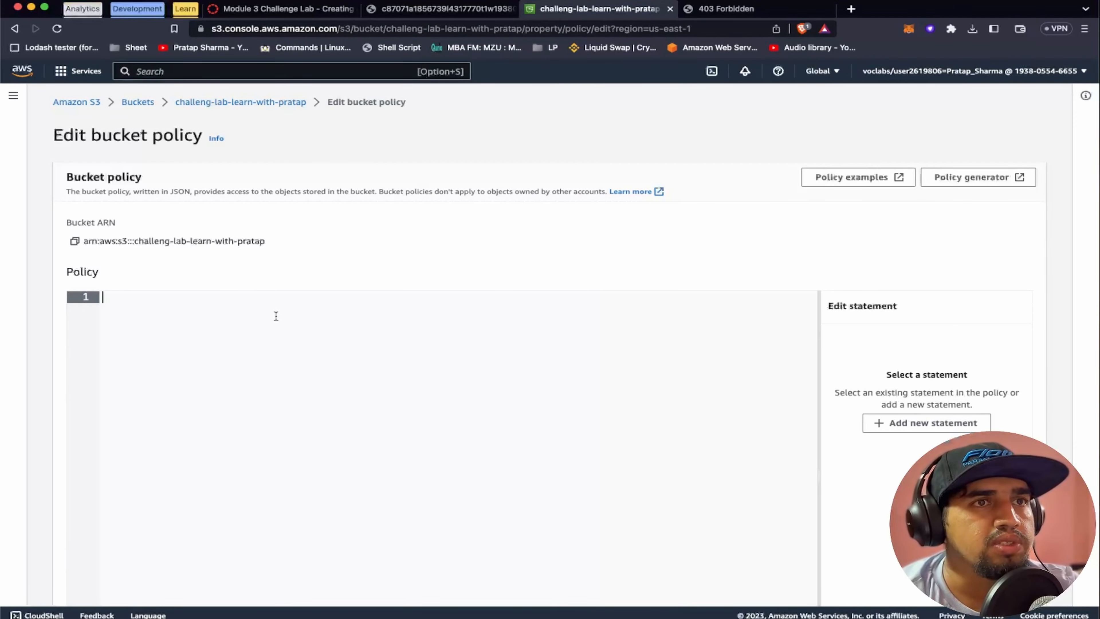
Add a new statement to the bucket policy and set its Sid to AllowAnonymousAccess
click(918, 424)
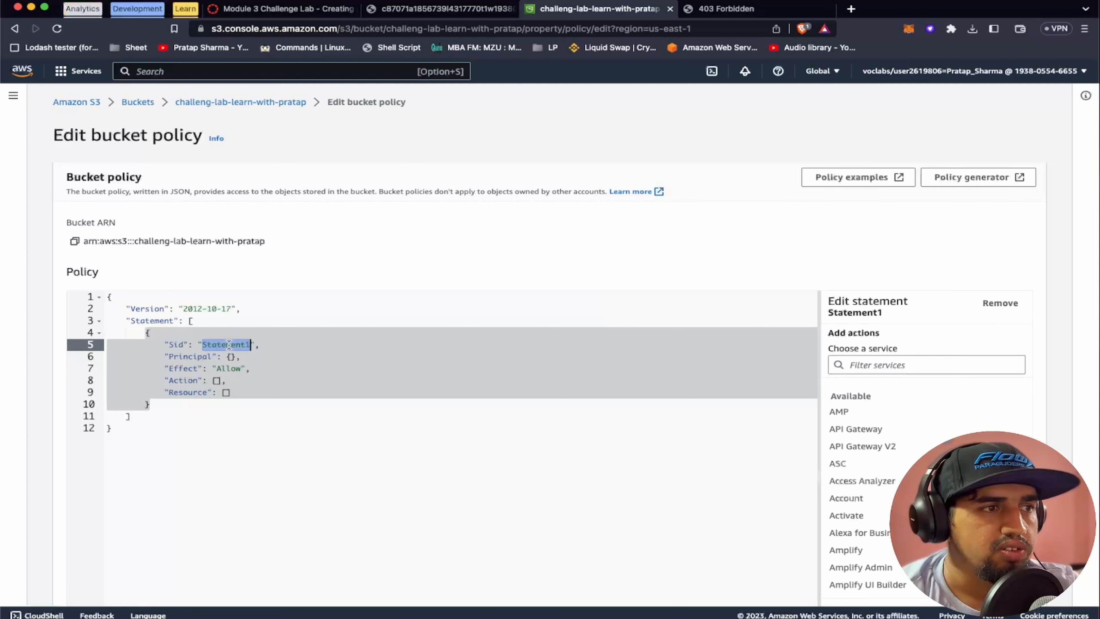
text(Allwo)
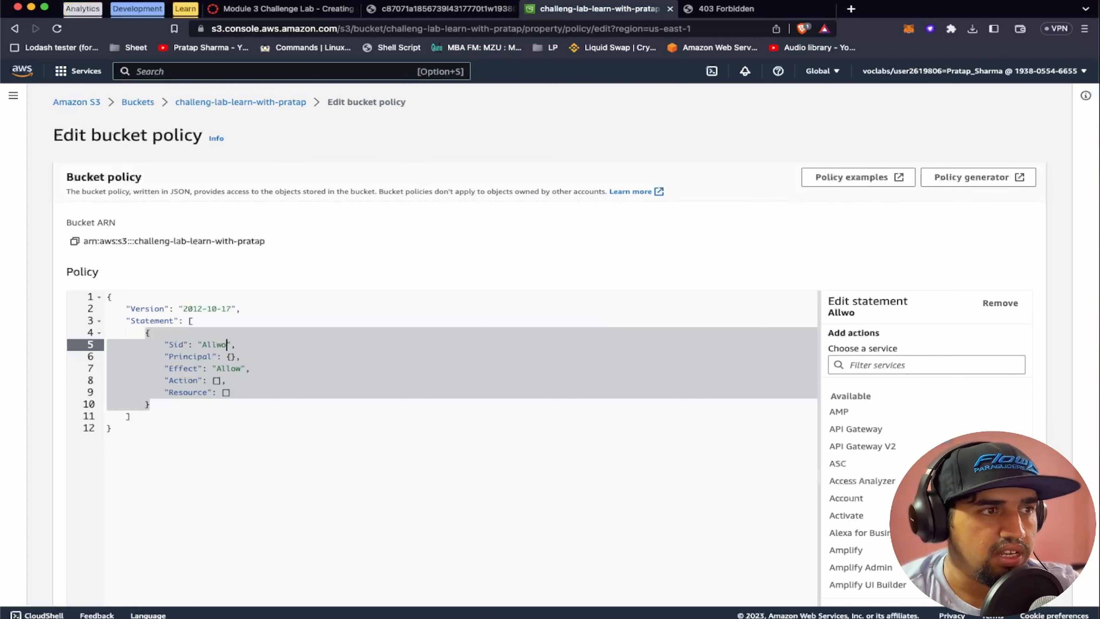
key(BackSpace)
key(BackSpace)
text(ow)
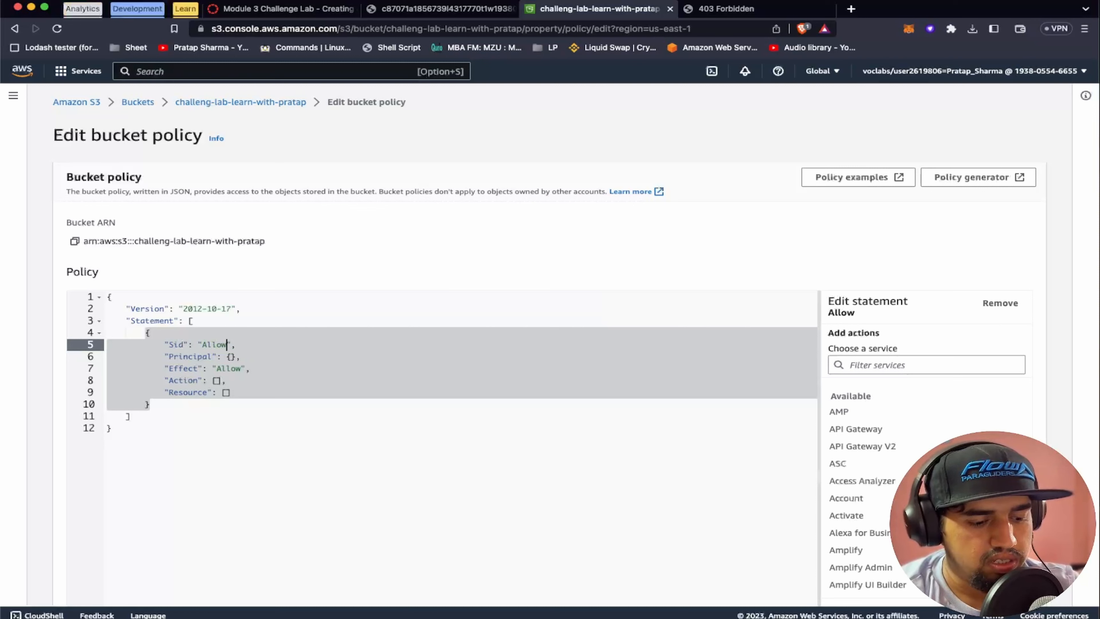
text(Ann)
key(BackSpace)
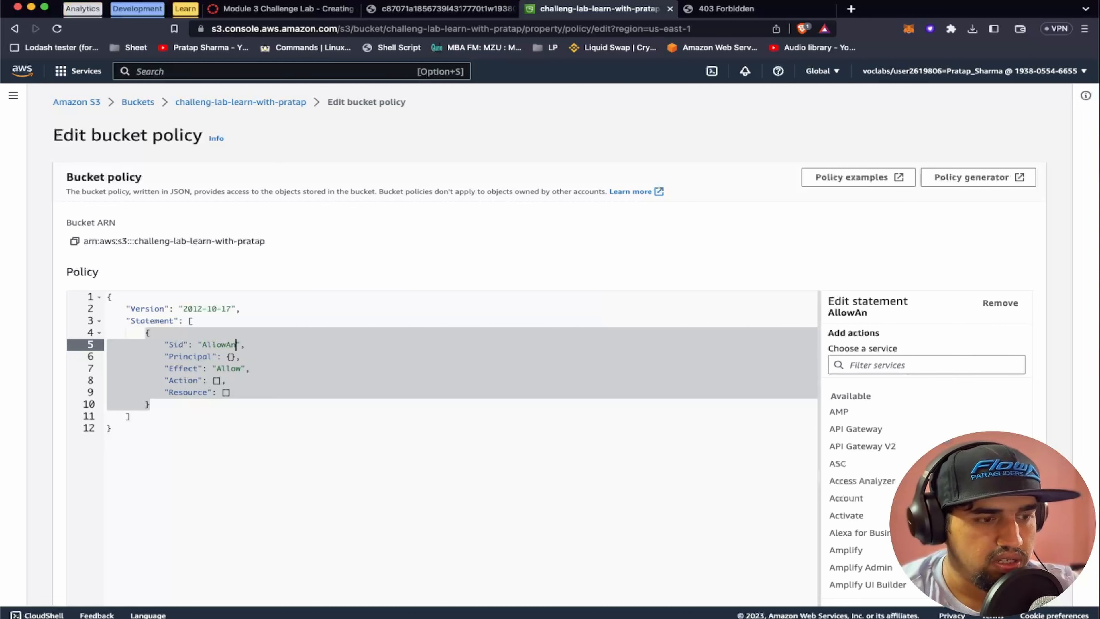
text(onymou)
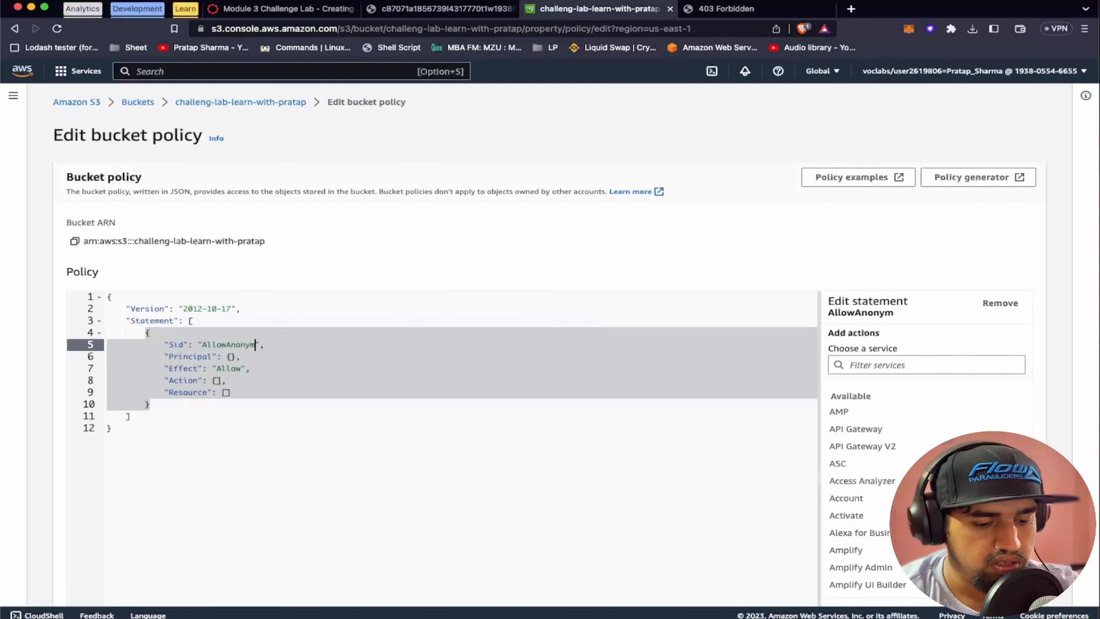
text(sAccess)
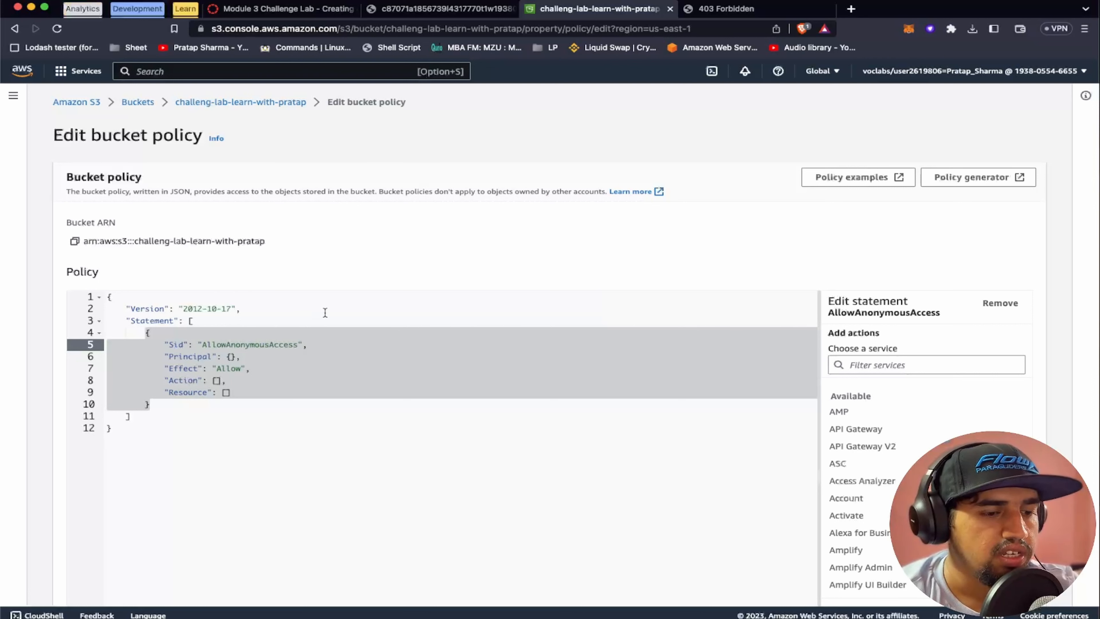
double_click(190, 356)
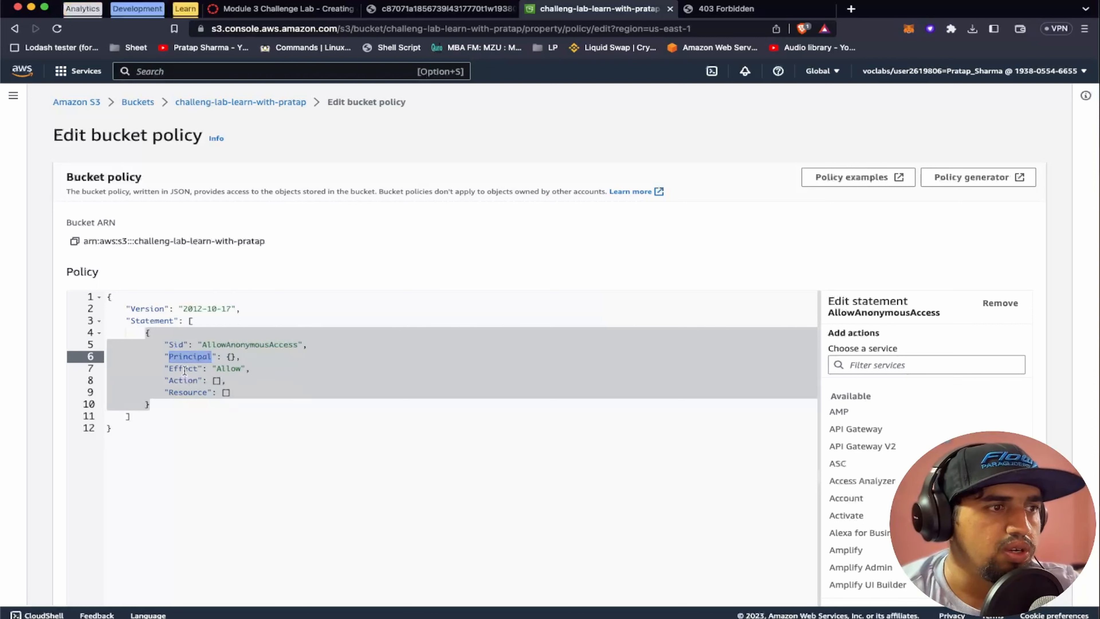
Replace the empty Action list in the AllowAnonymousAccess statement with "s3:GetObject"
double_click(184, 368)
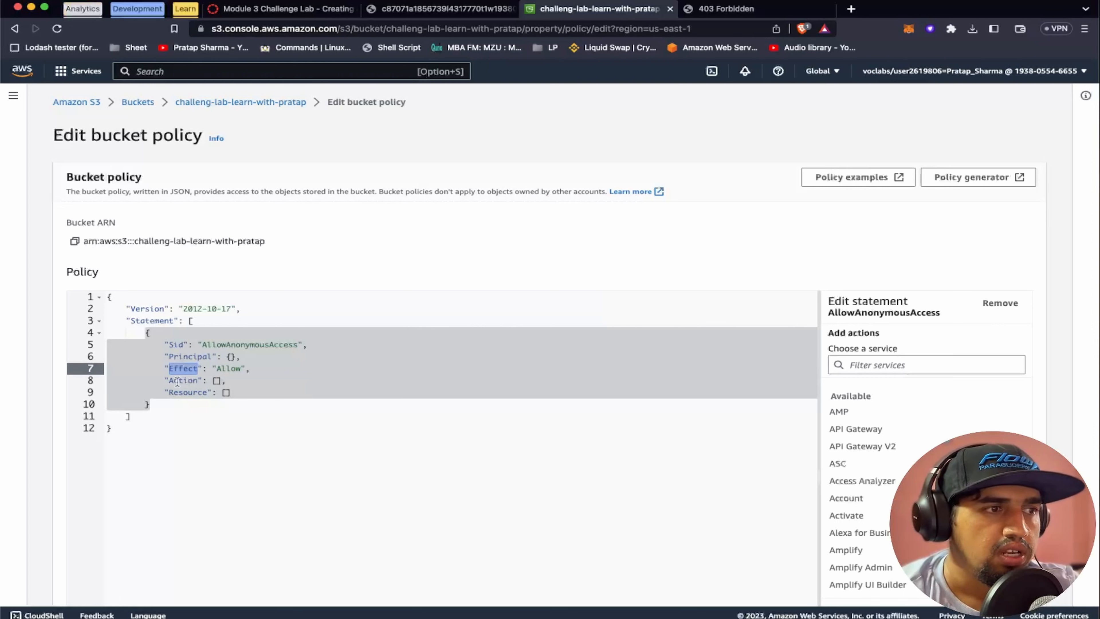
double_click(177, 381)
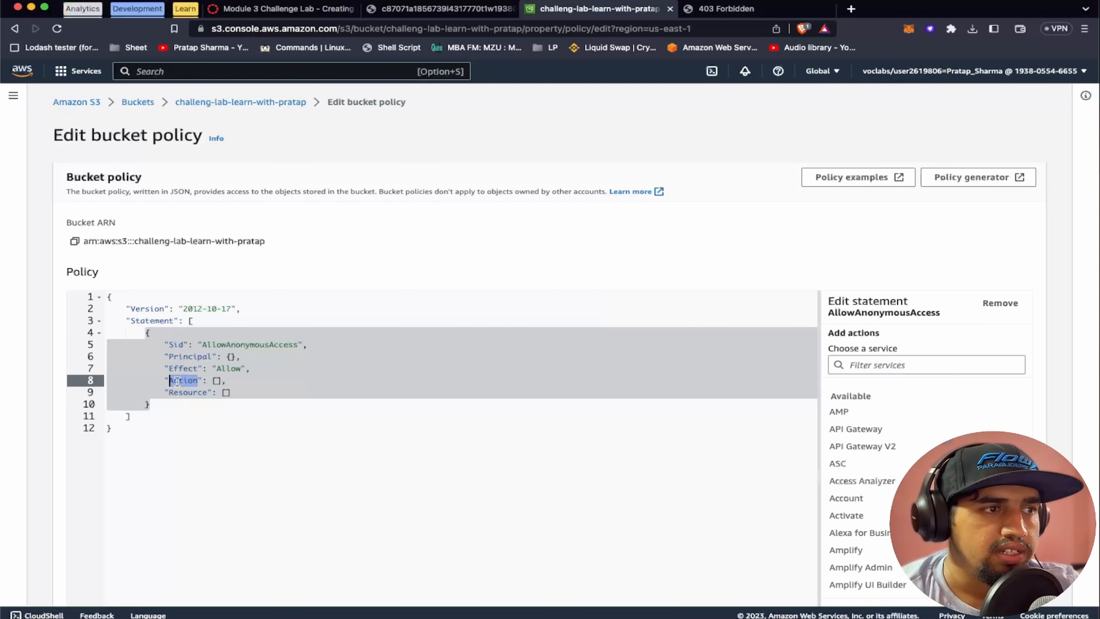
click(211, 381)
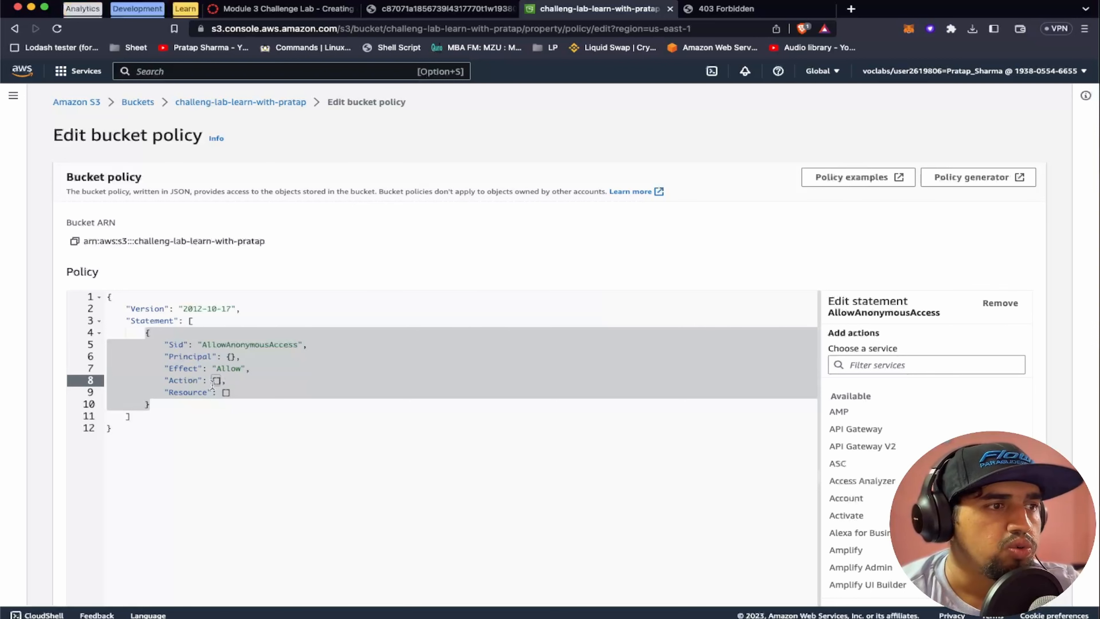
key(shift+Right)
key(shift+Right)
key(BackSpace)
text(")
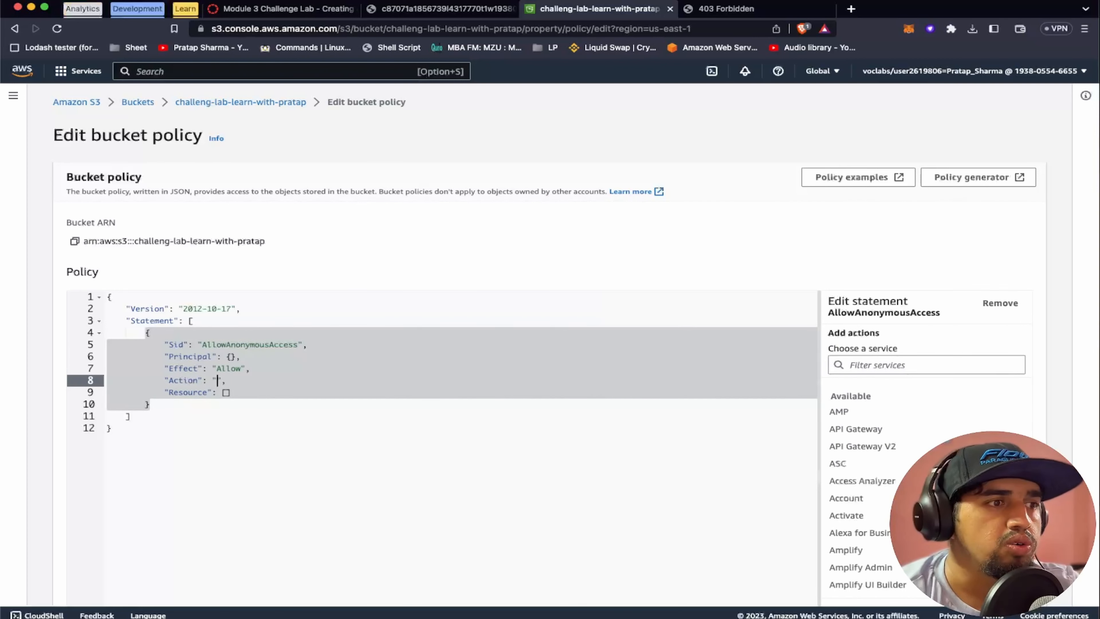
text(s3:)
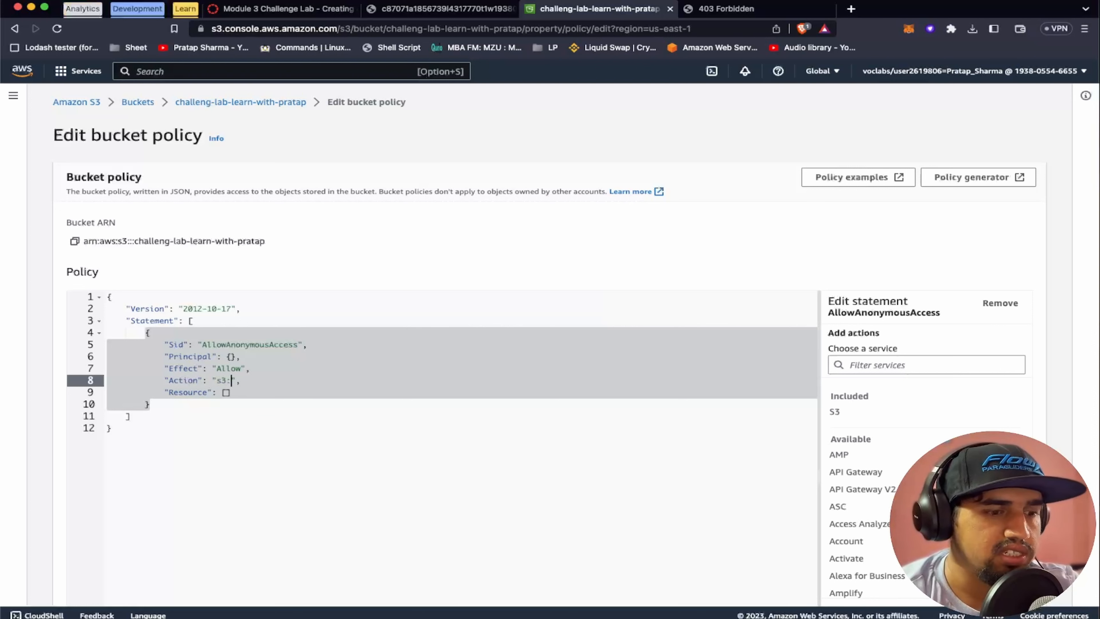
text(Get)
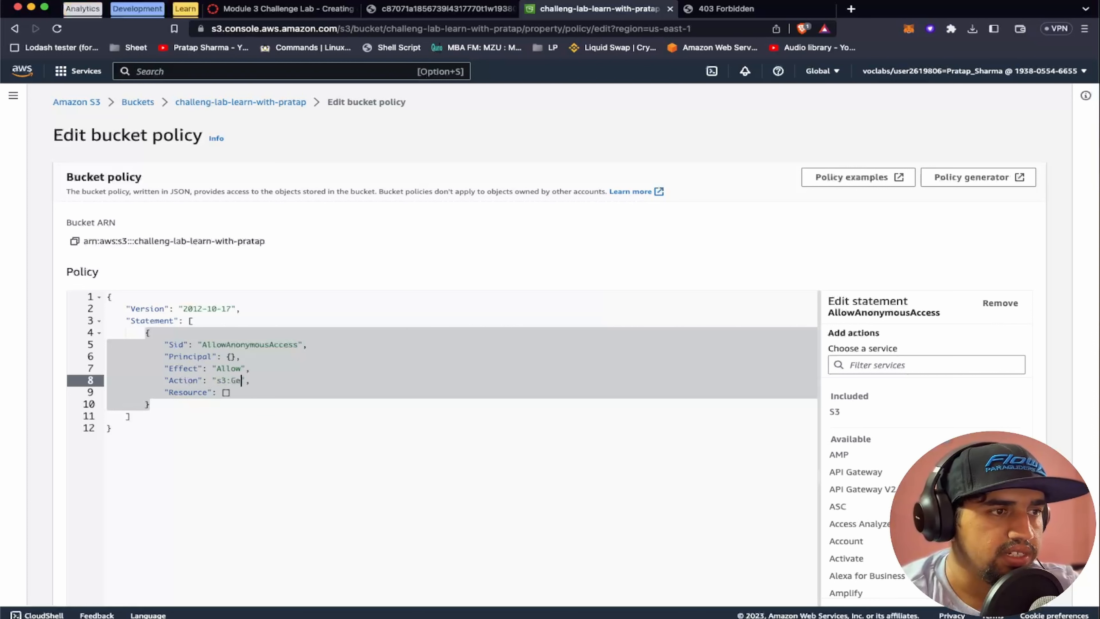
text(Object)
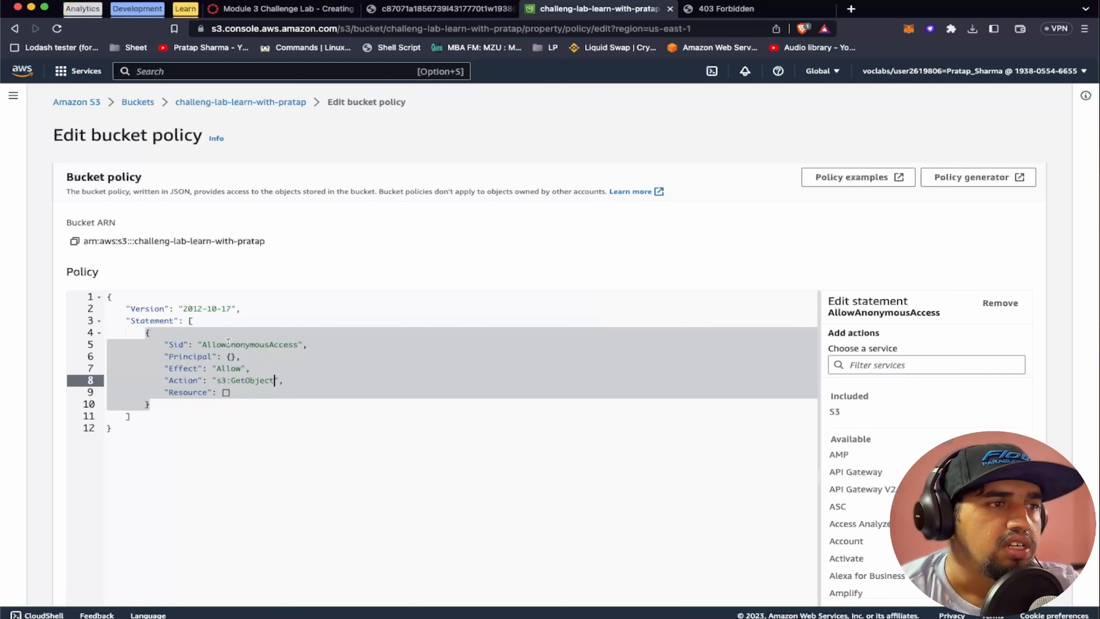
double_click(229, 369)
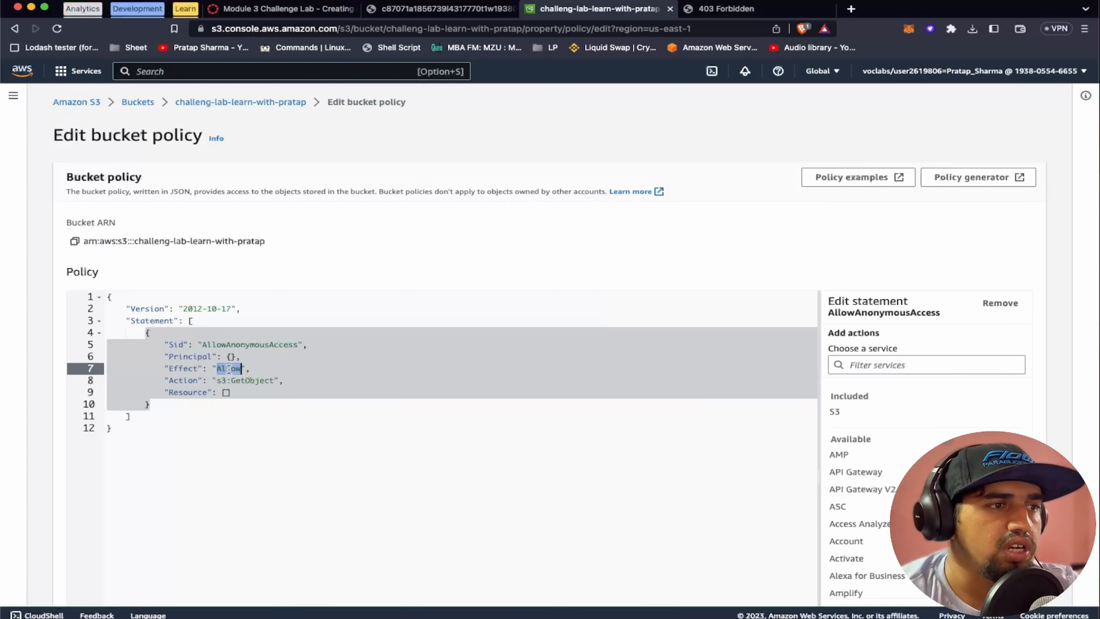
double_click(183, 380)
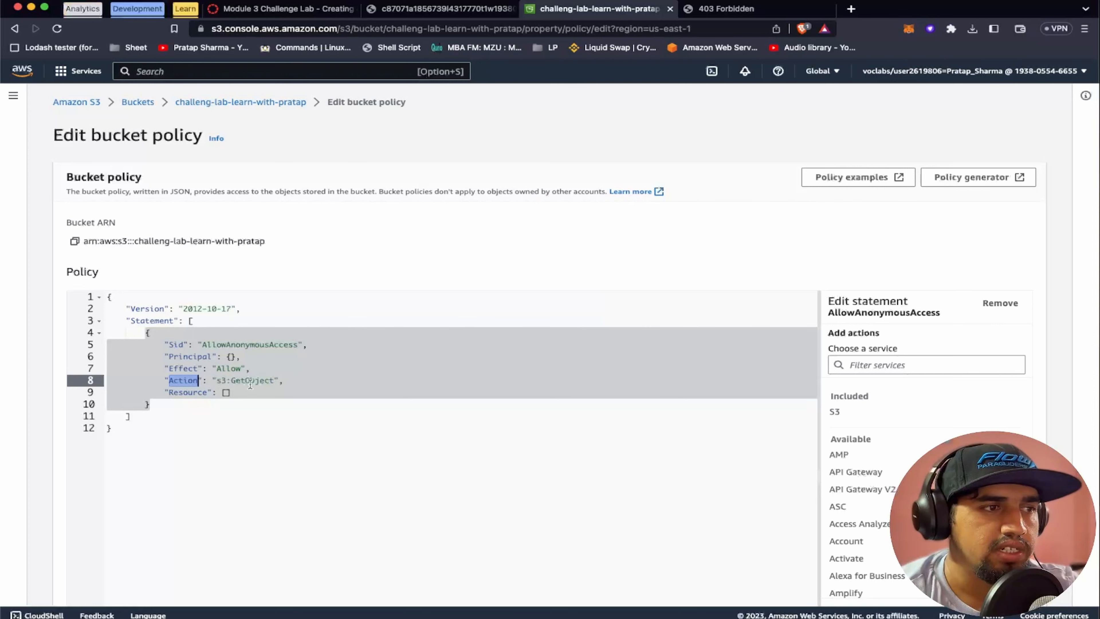
double_click(202, 392)
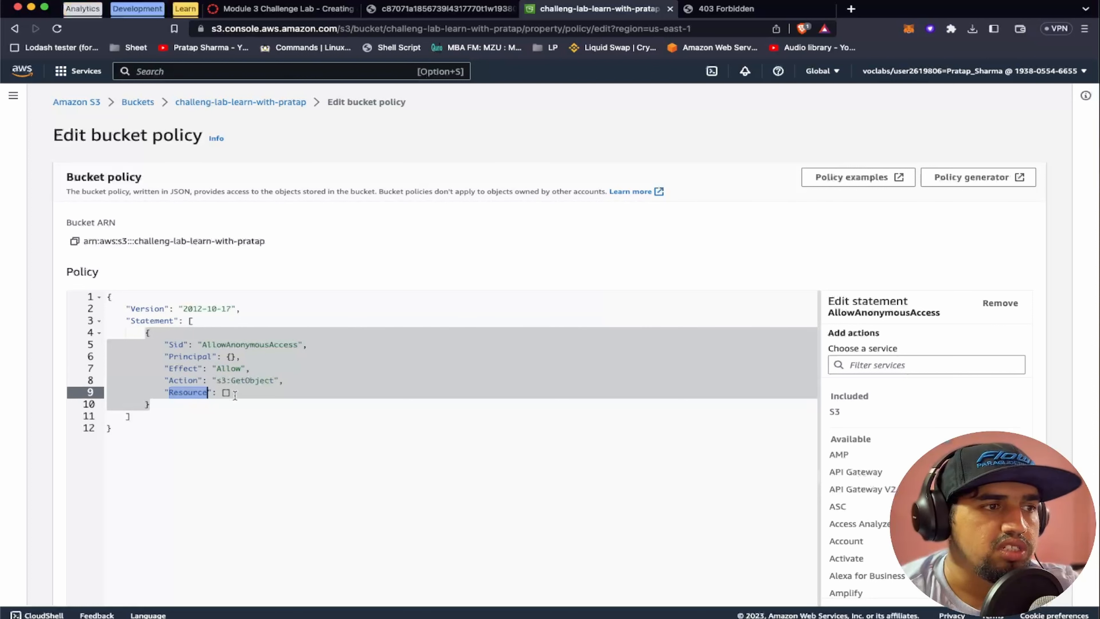
drag(221, 392, 231, 392)
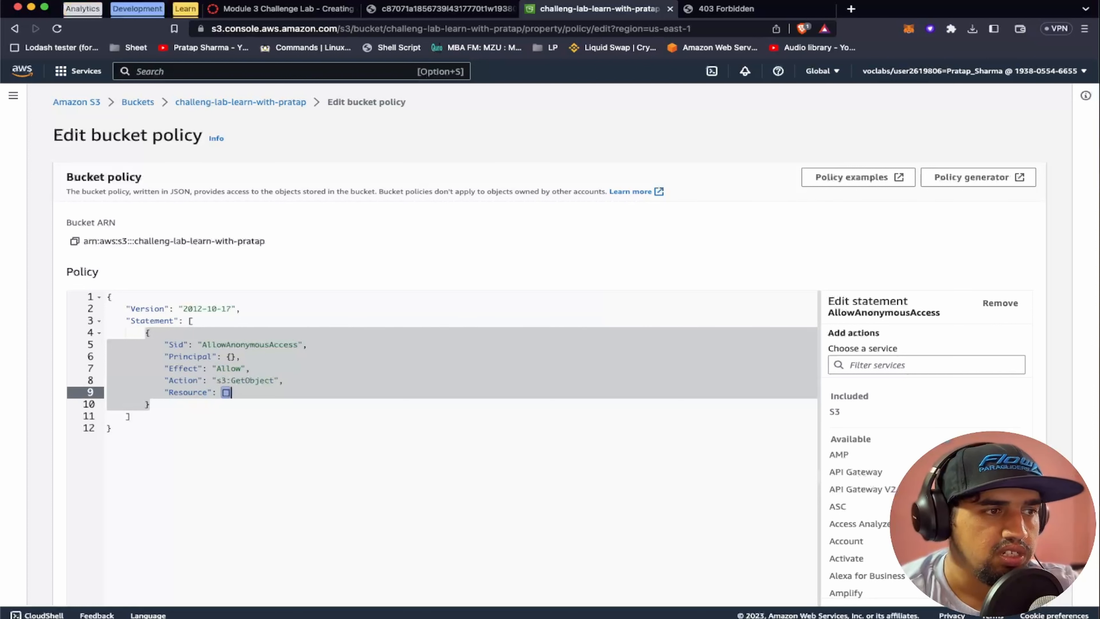
key(BackSpace)
text(")
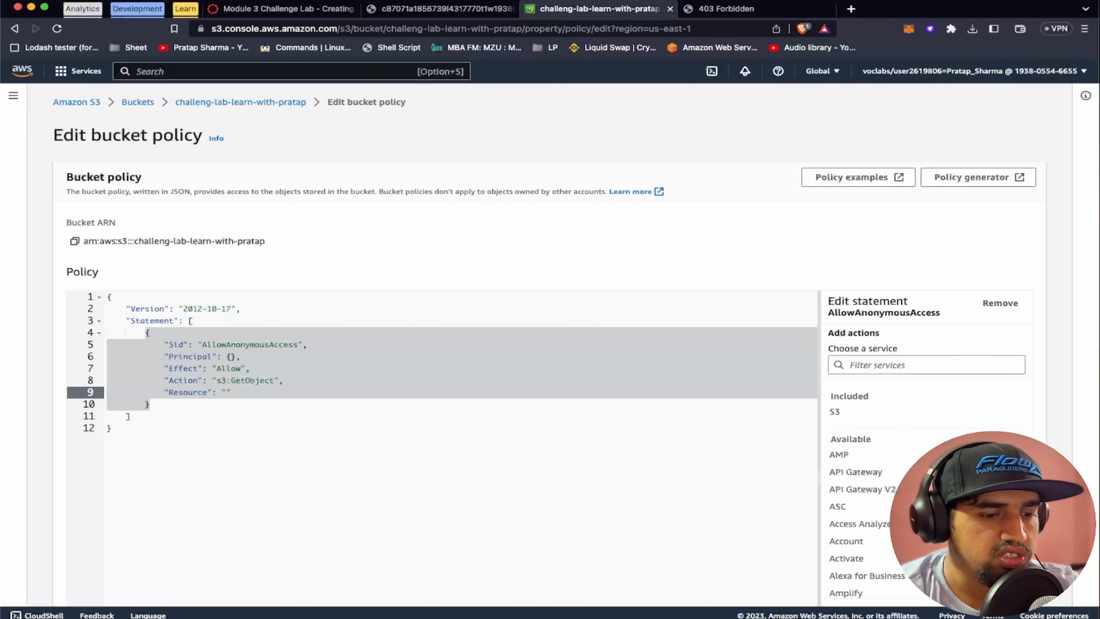
text(arn)
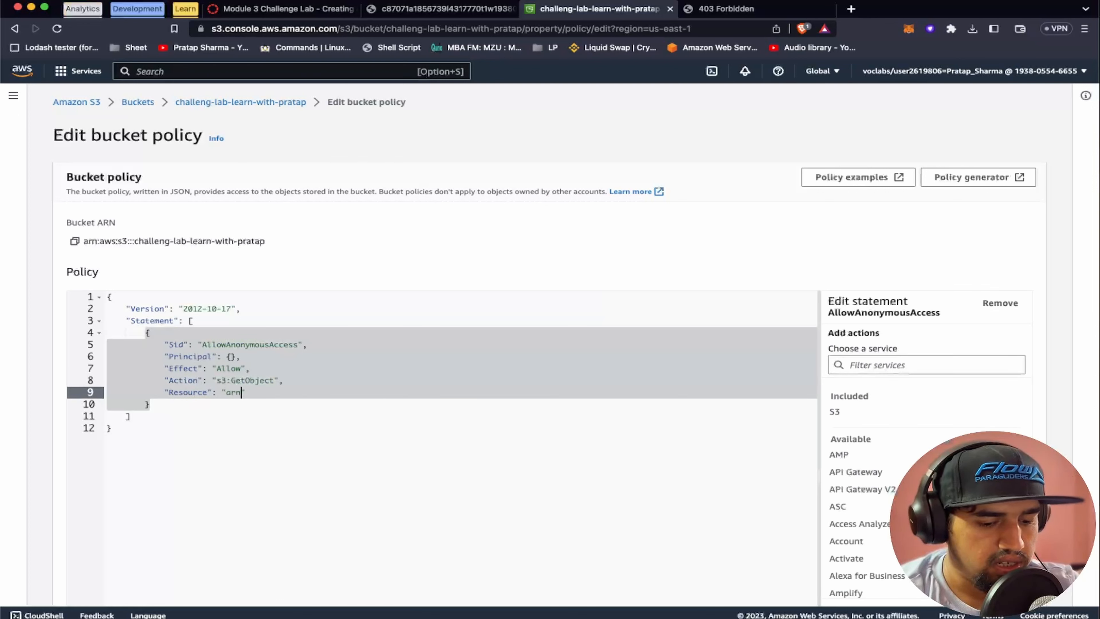
text(::)
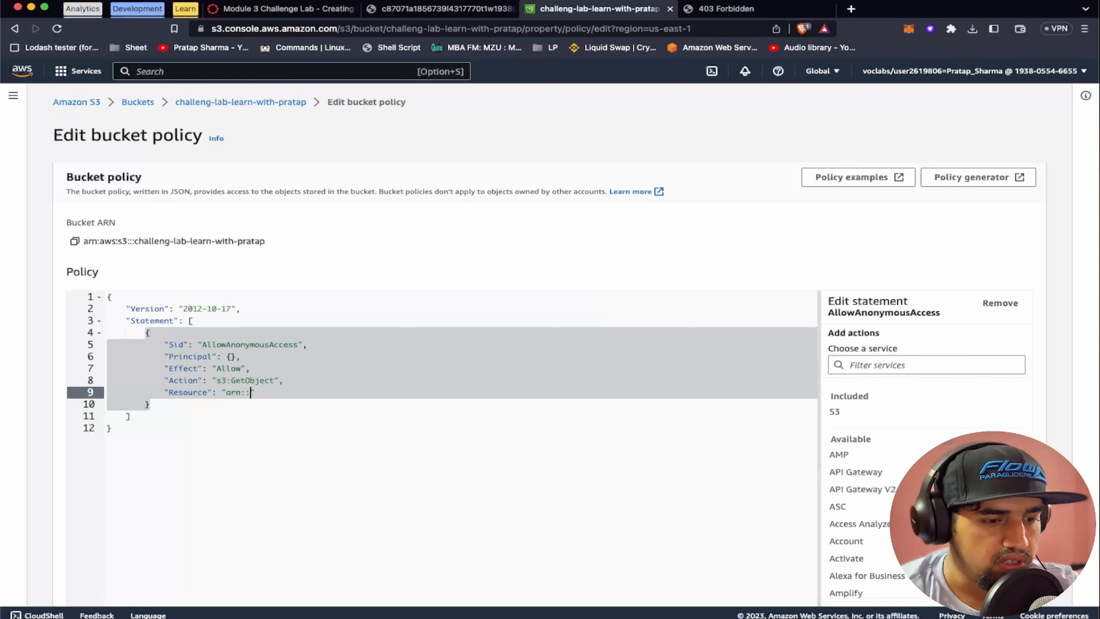
key(BackSpace)
text(aws)
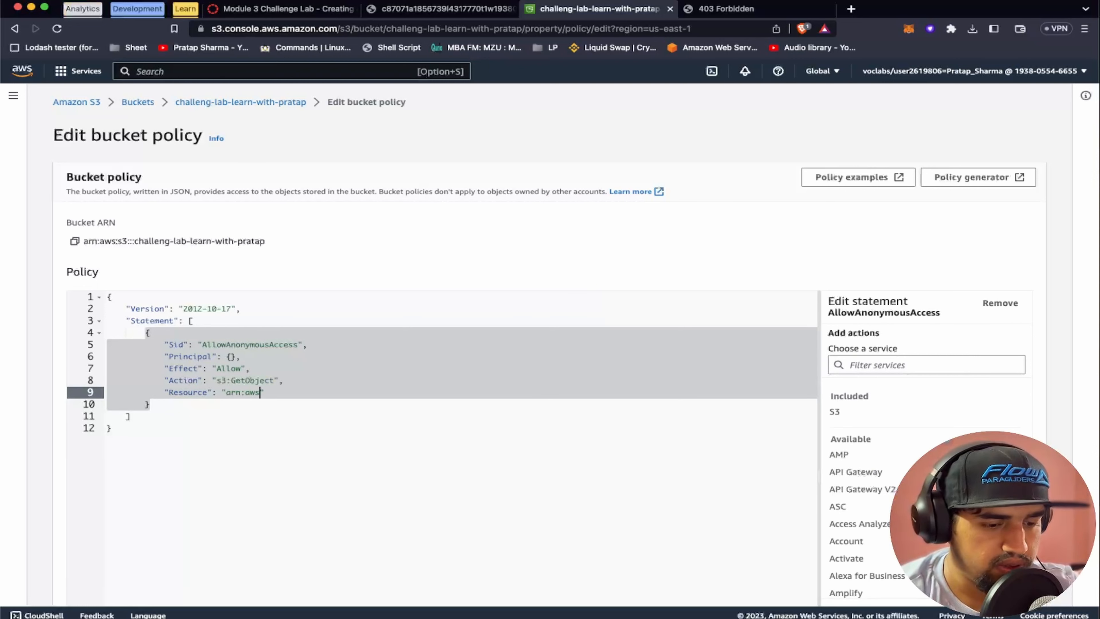
text(:s3::)
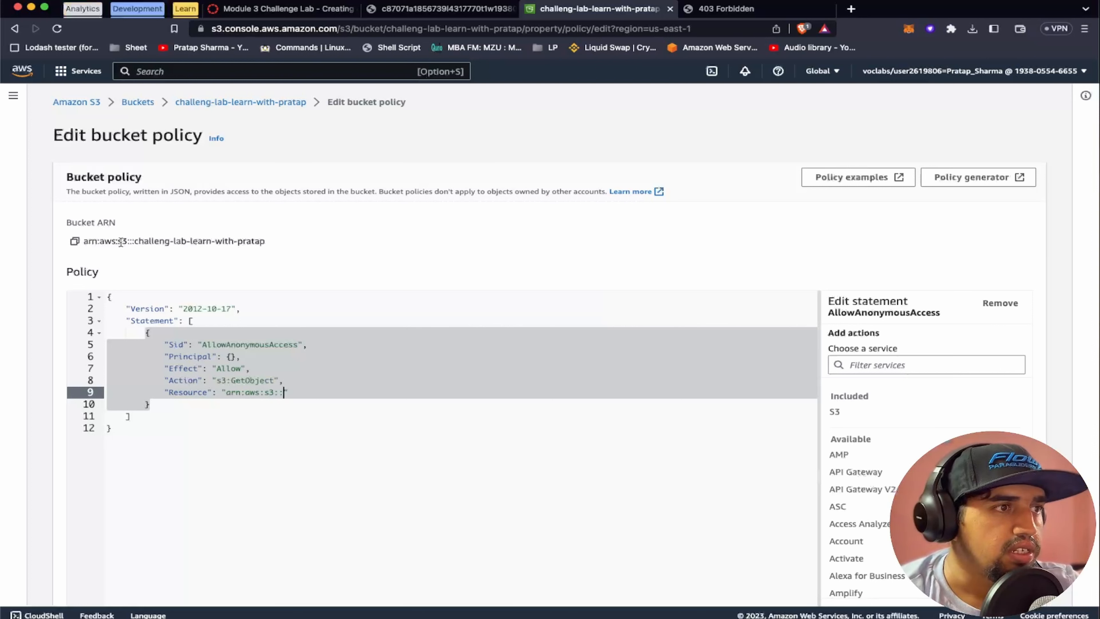
Set the statement's Resource to the copied bucket ARN followed by /* so it covers every object in the bucket
click(75, 241)
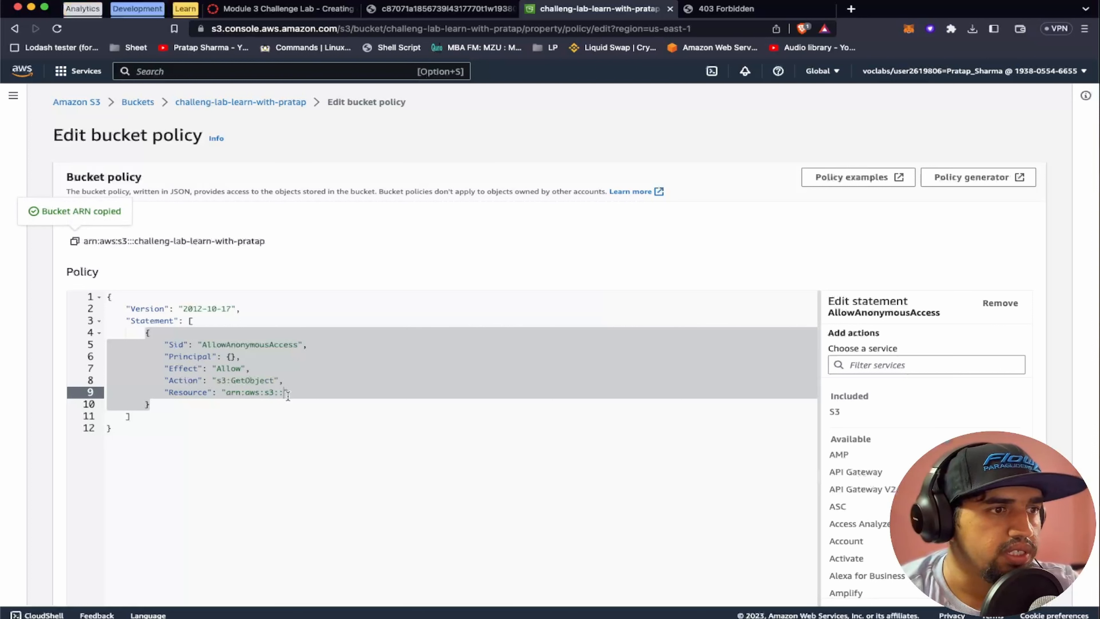
click(223, 391)
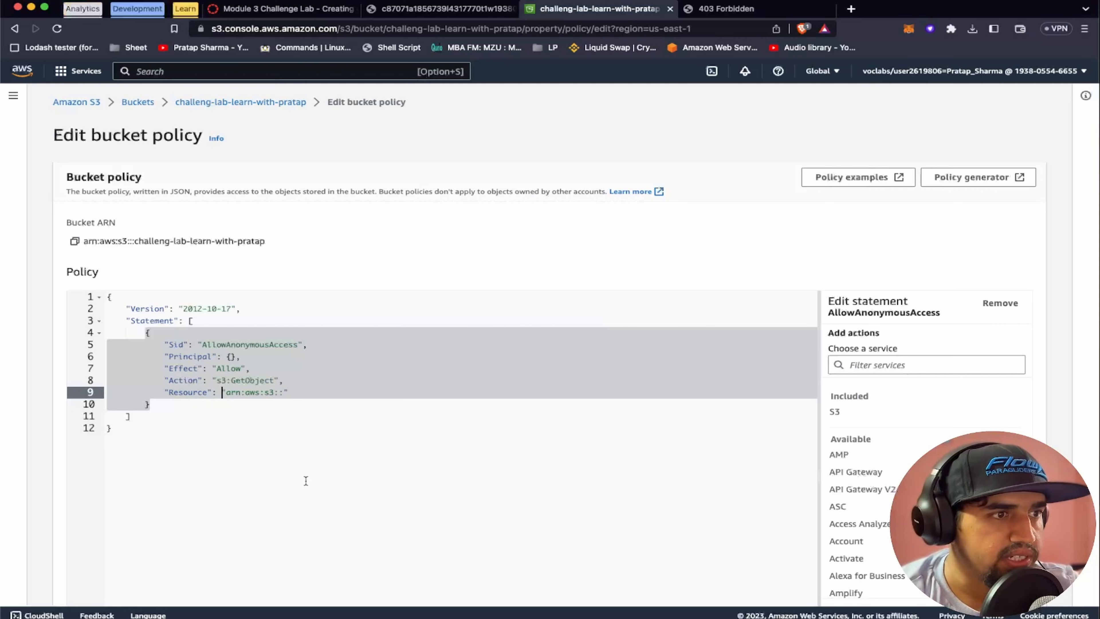
key(super+shift+Right)
key(super+v)
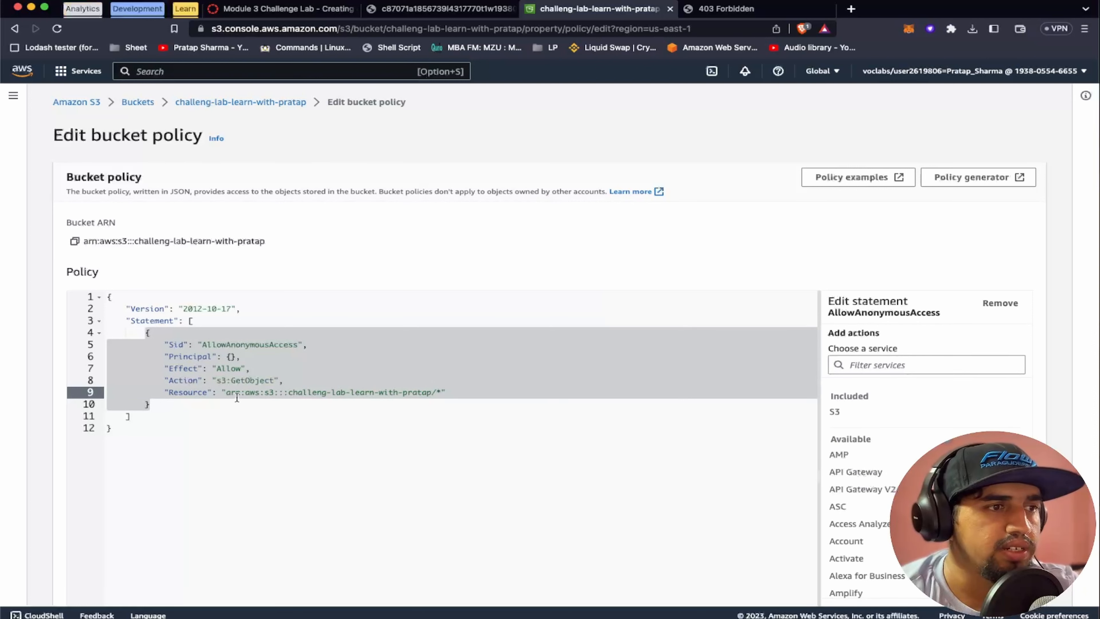
shift+click(226, 392)
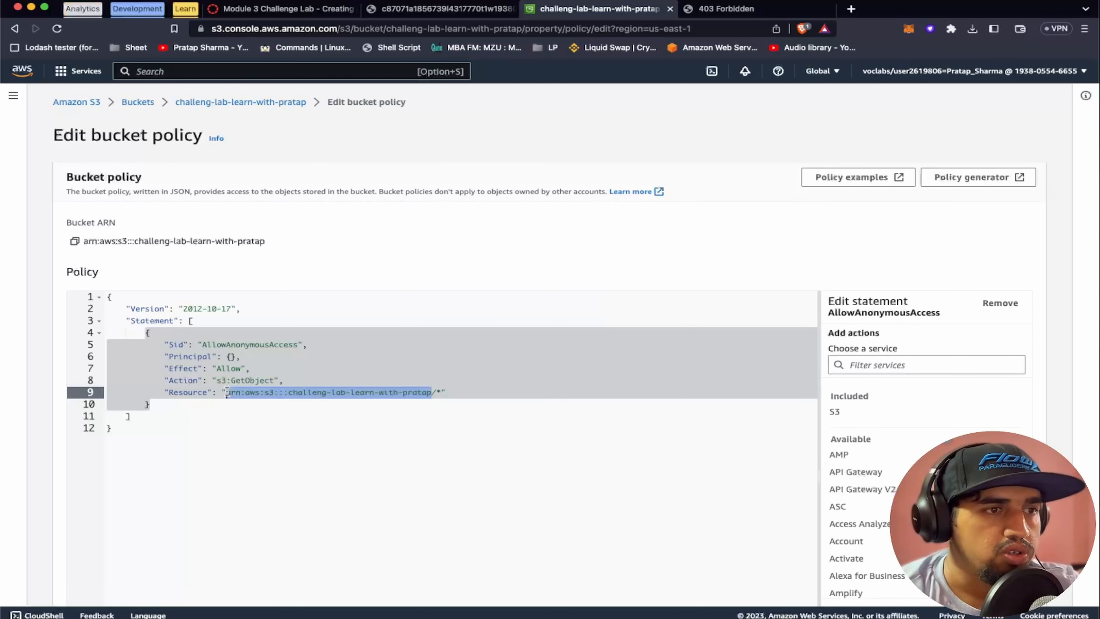
double_click(386, 392)
click(436, 392)
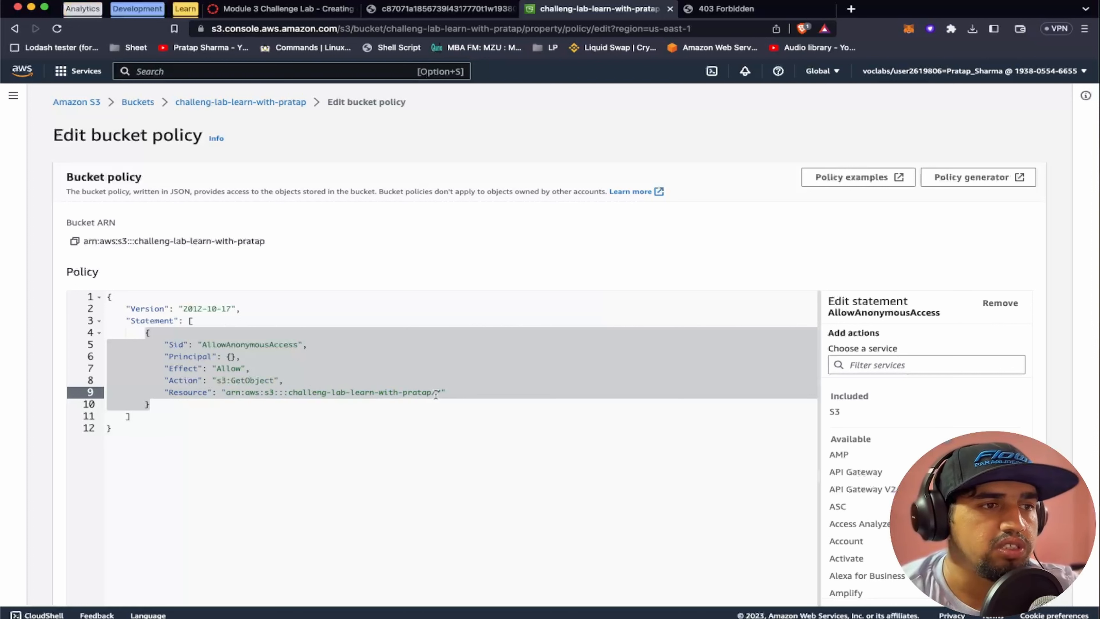
Replace the statement's empty Principal object with "*" to include all users
click(236, 356)
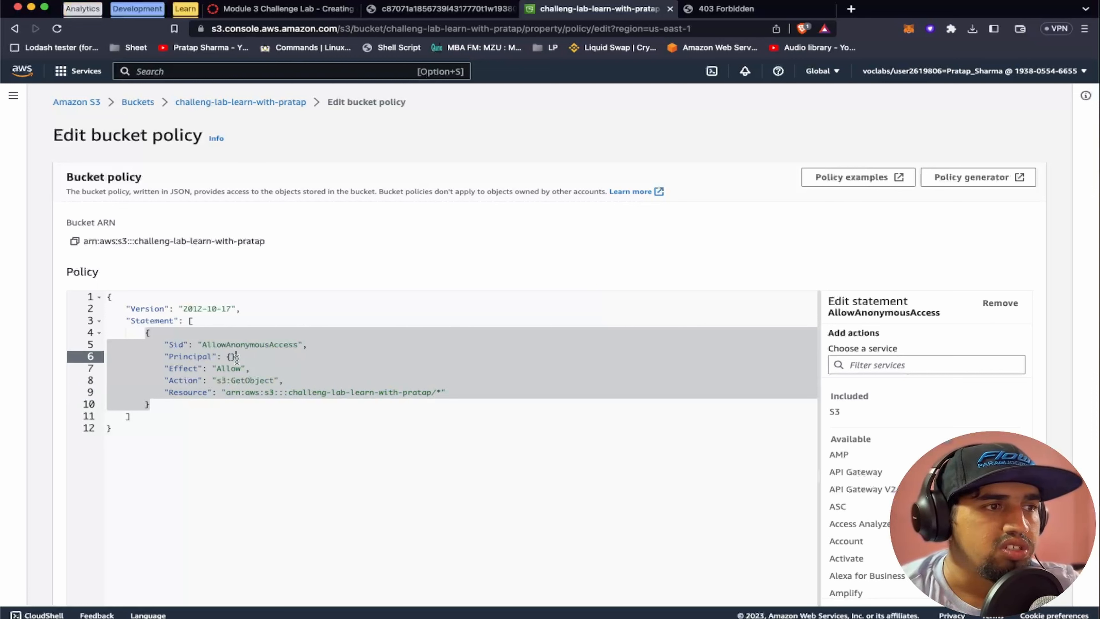
key(BackSpace)
key(BackSpace)
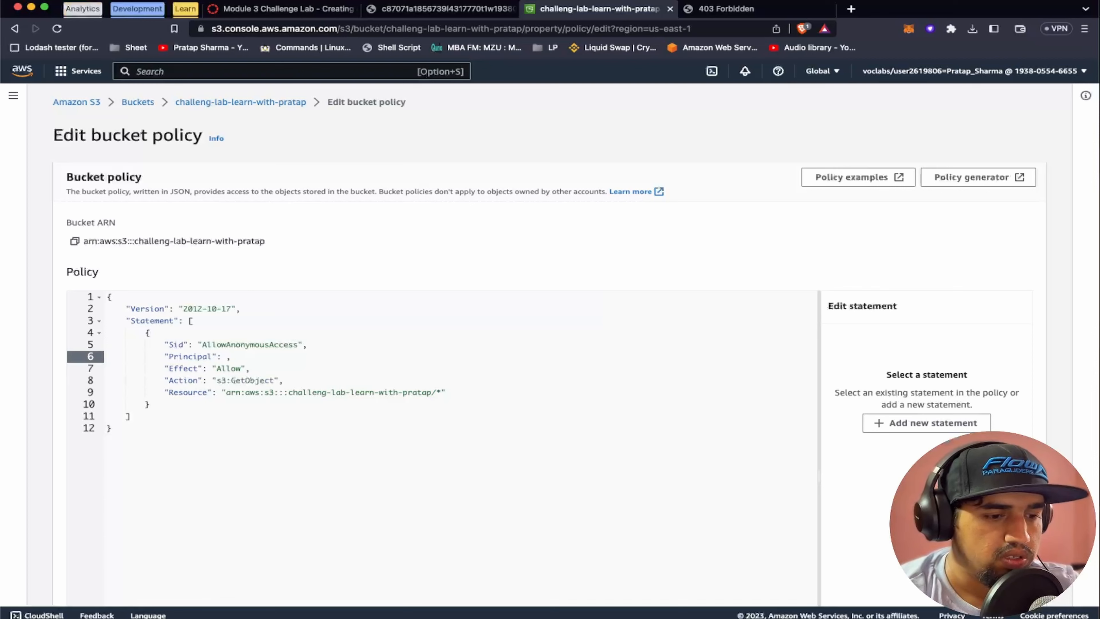
text(")
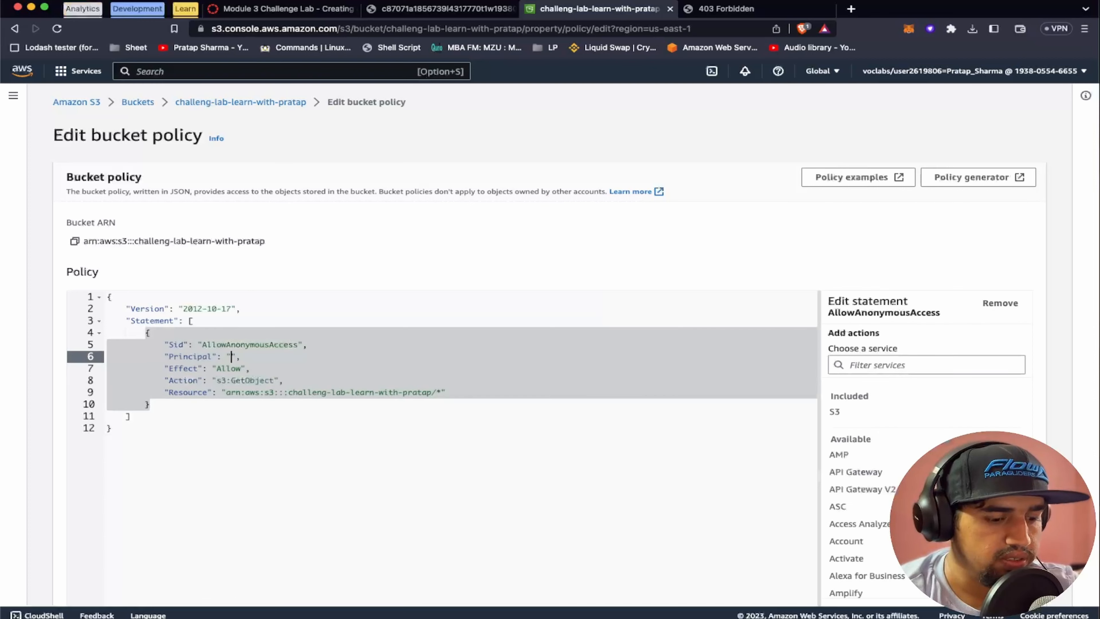
text(*)
click(198, 420)
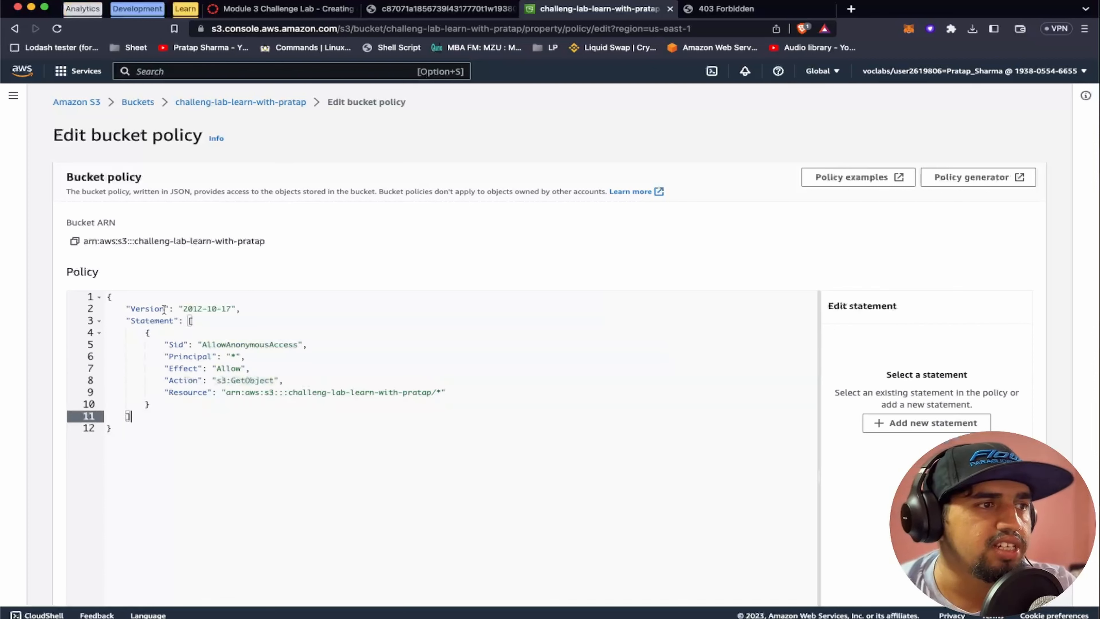
Extend the statement's Sid to AllowAnonymousAccessToObjects
double_click(255, 344)
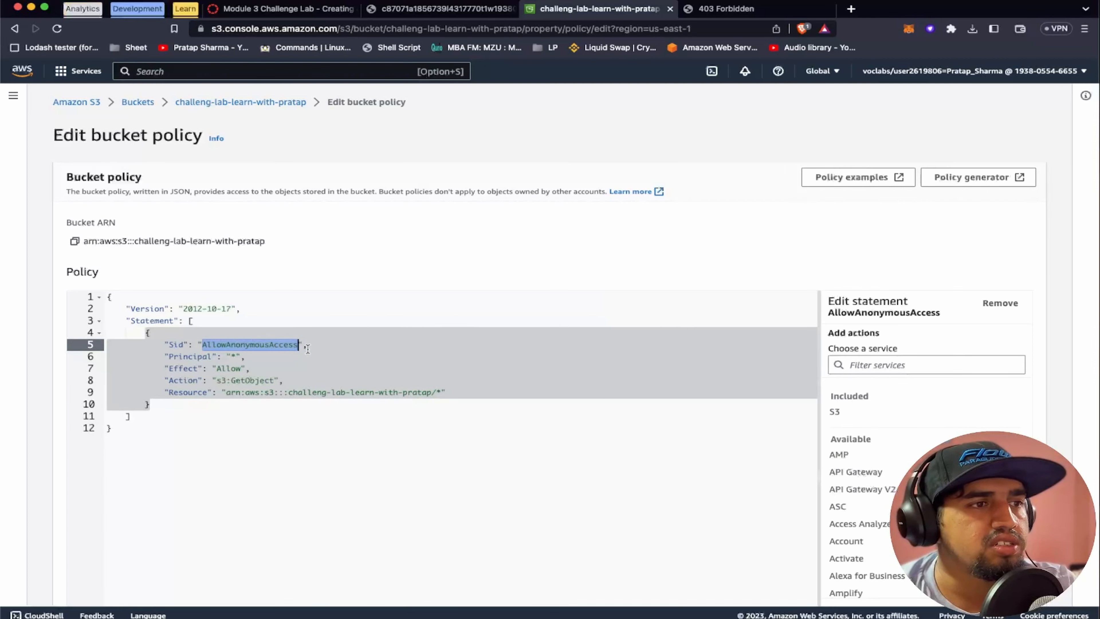
key(Right)
text(To)
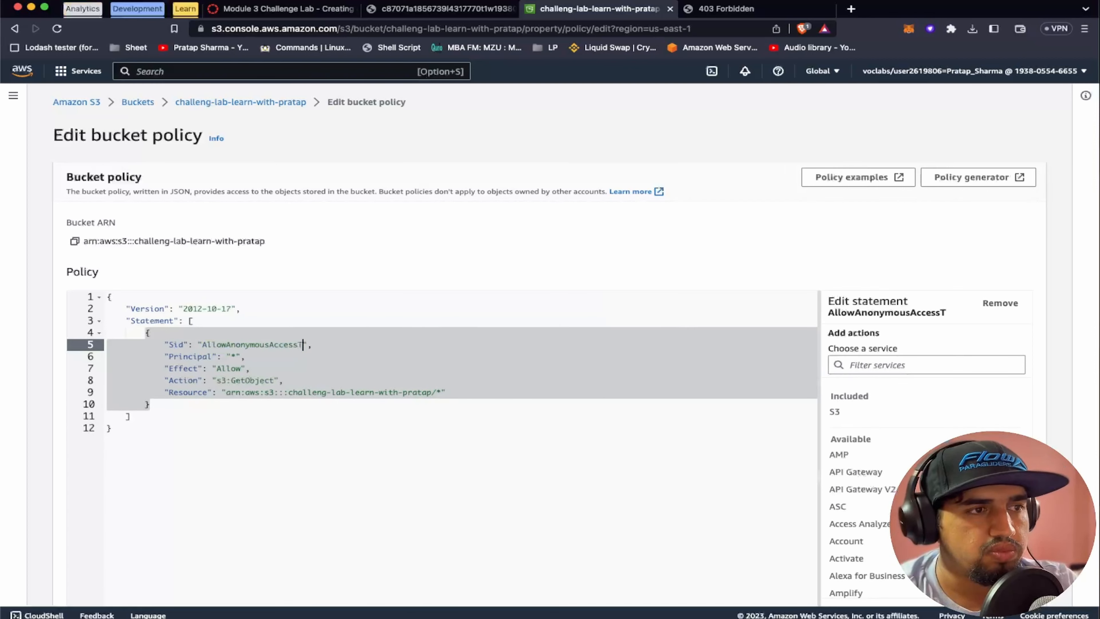
text(Ob)
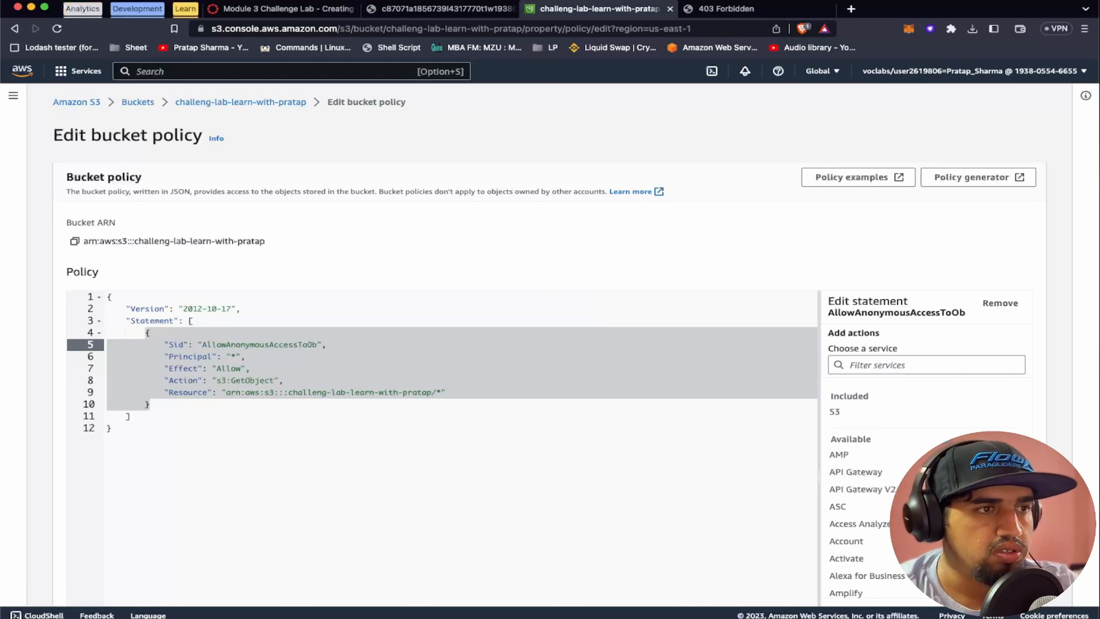
text(jects)
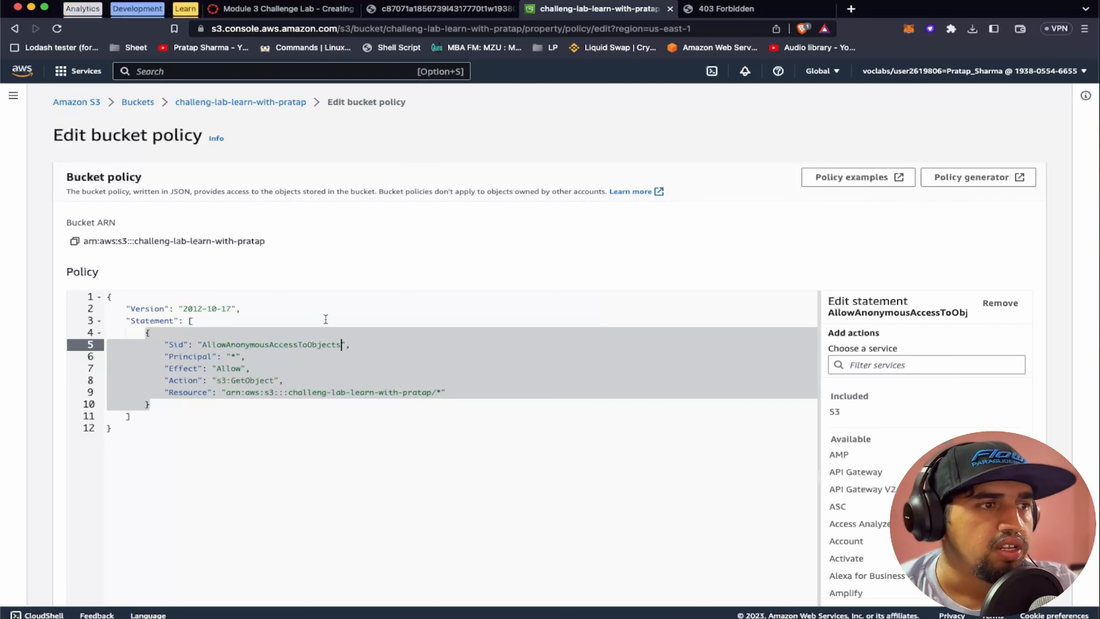
Review the statement's Sid, Effect, Action and Resource, and check the area beneath the policy editor
double_click(310, 344)
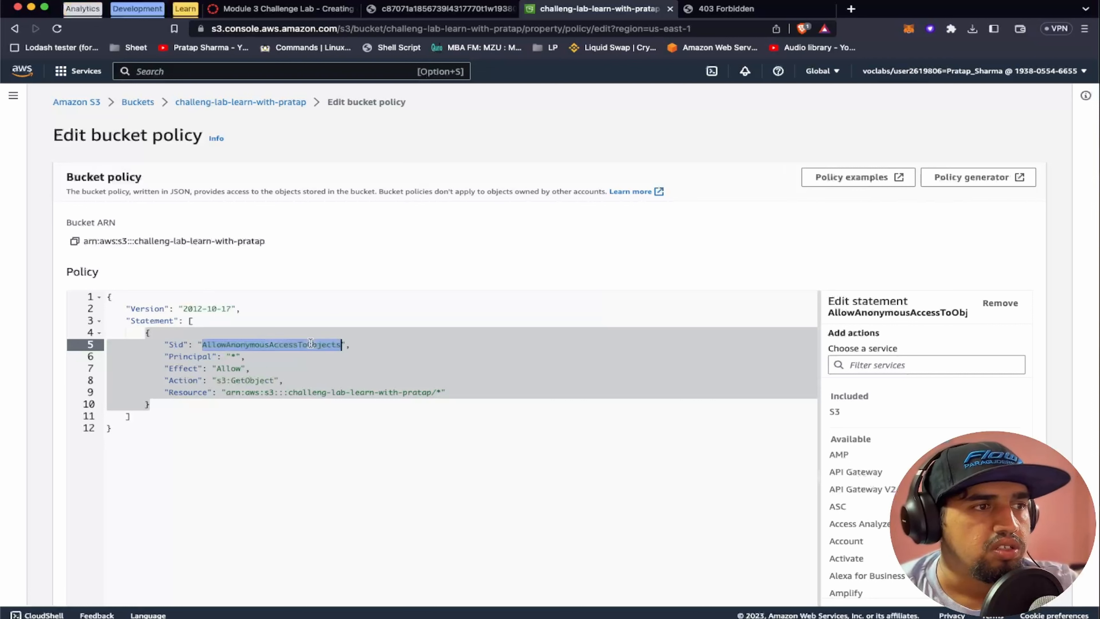
double_click(193, 369)
double_click(229, 369)
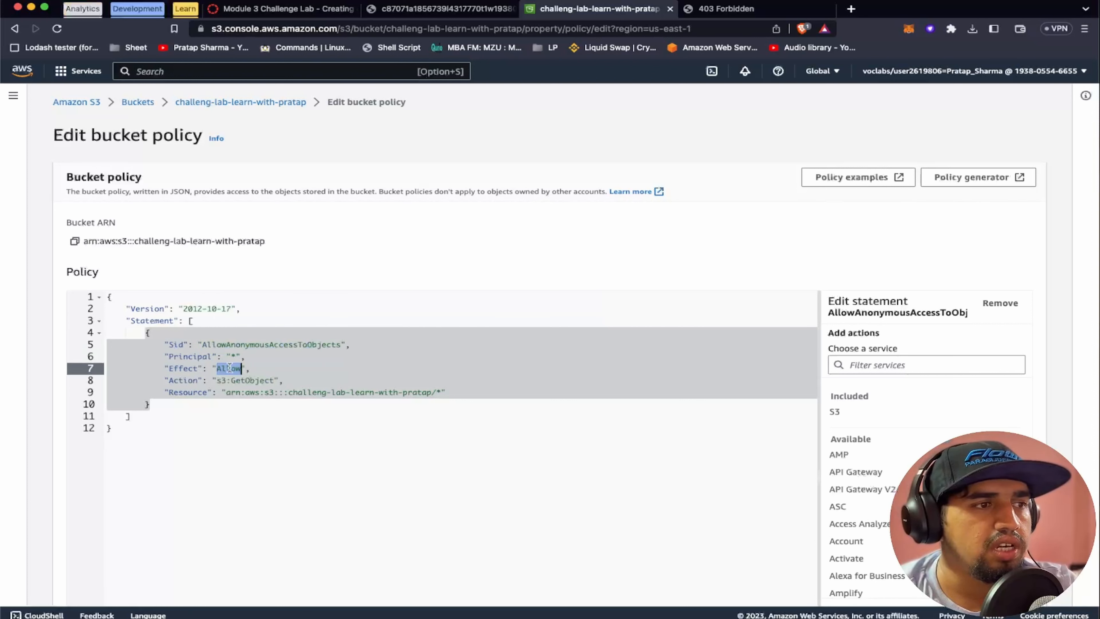
double_click(249, 380)
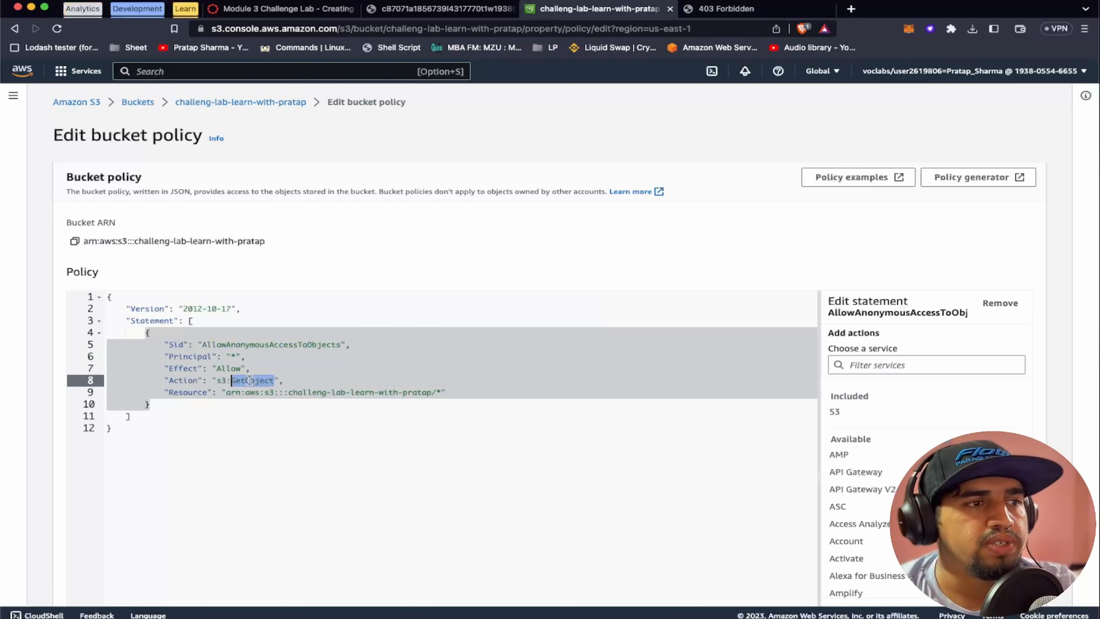
double_click(221, 380)
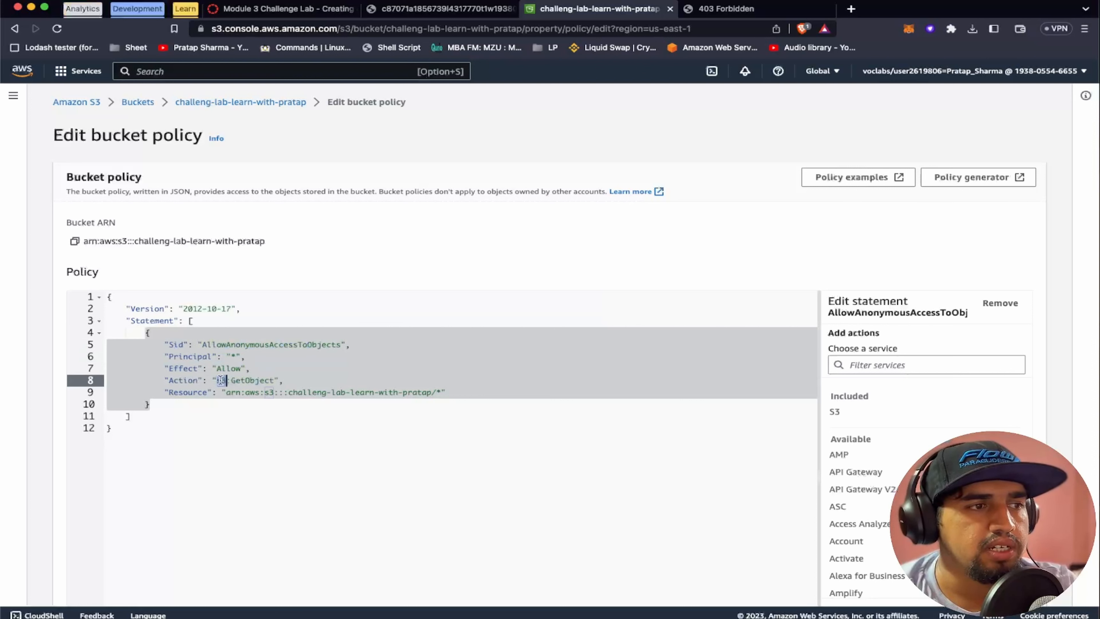
double_click(252, 392)
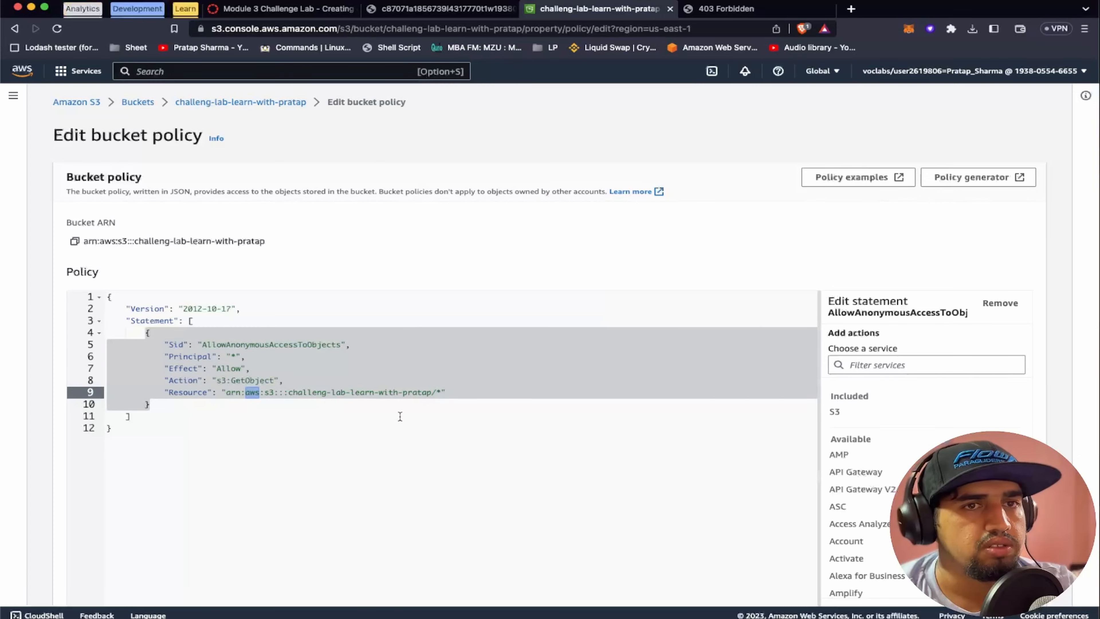
scroll(400, 416, down, 5)
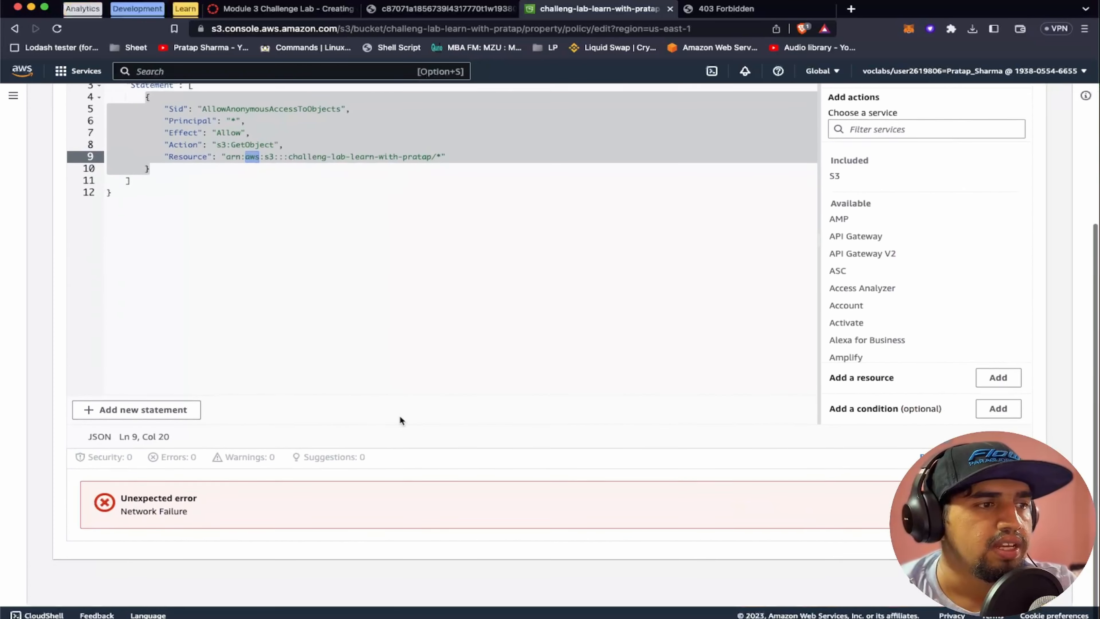
Save the bucket policy and return to the lab instructions for confirming the café website's public access
click(1000, 583)
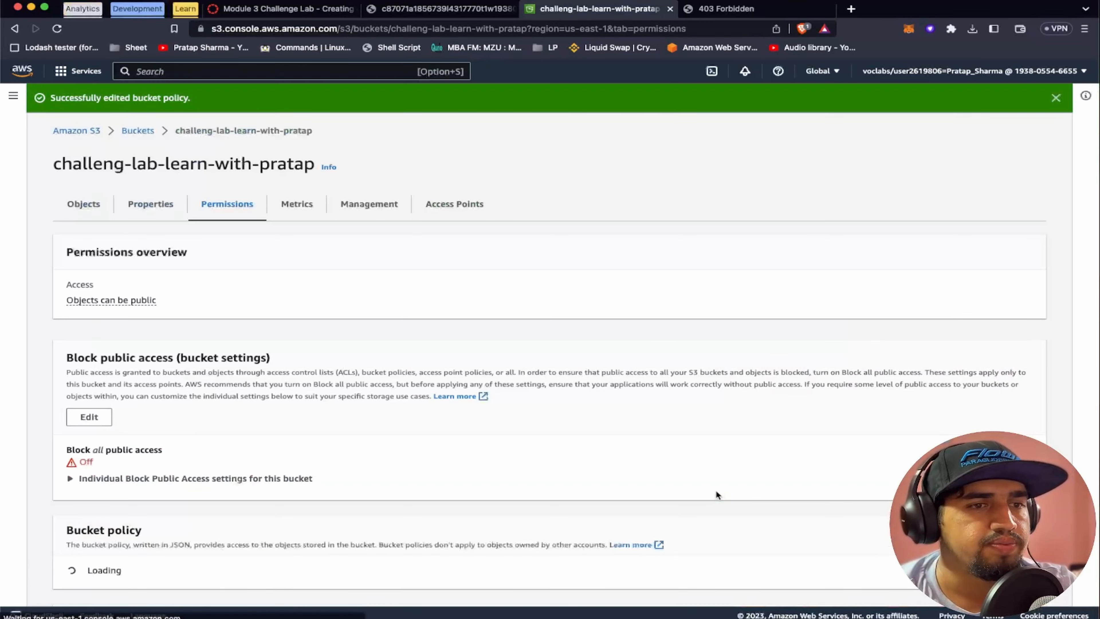
click(319, 9)
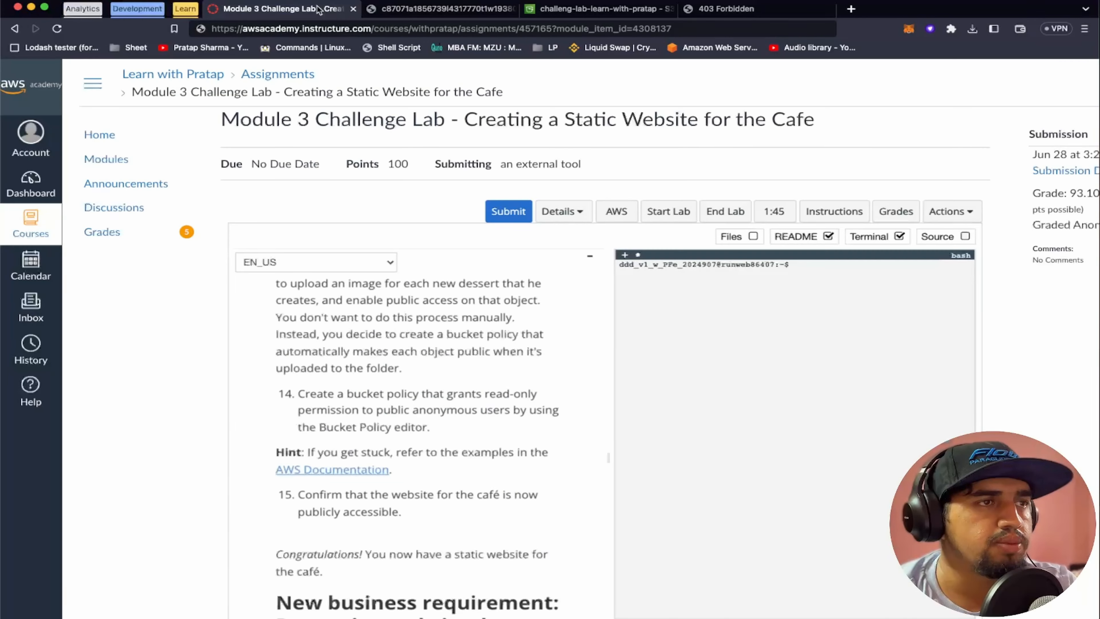
scroll(414, 420, down, 2)
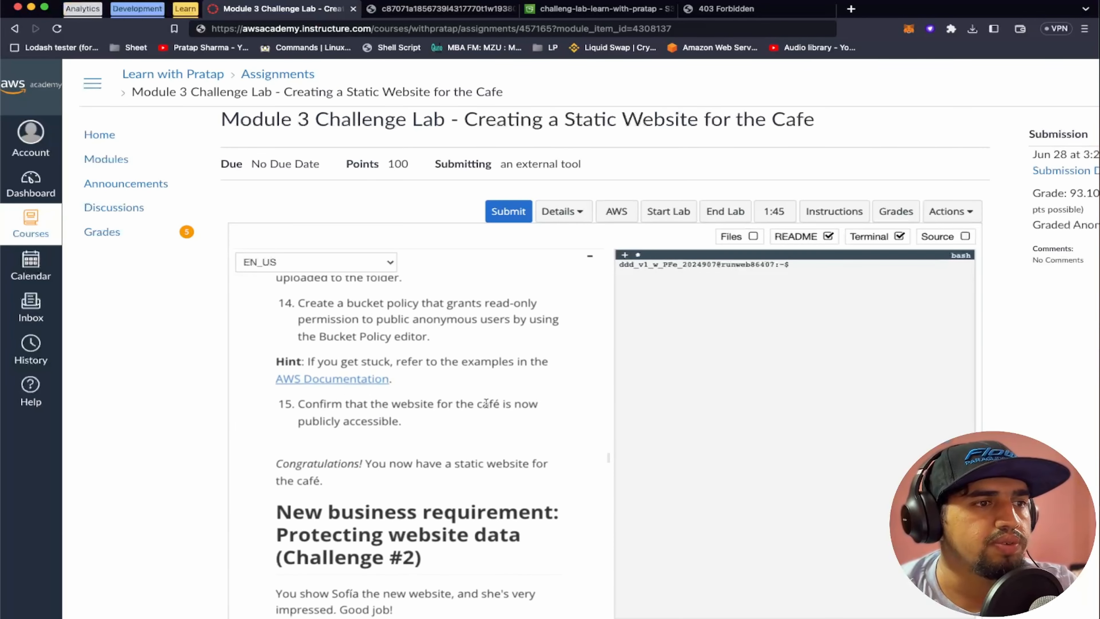
Load the bucket's website endpoint again to check public access to the café page, and dismiss the translation prompt
click(728, 9)
click(676, 27)
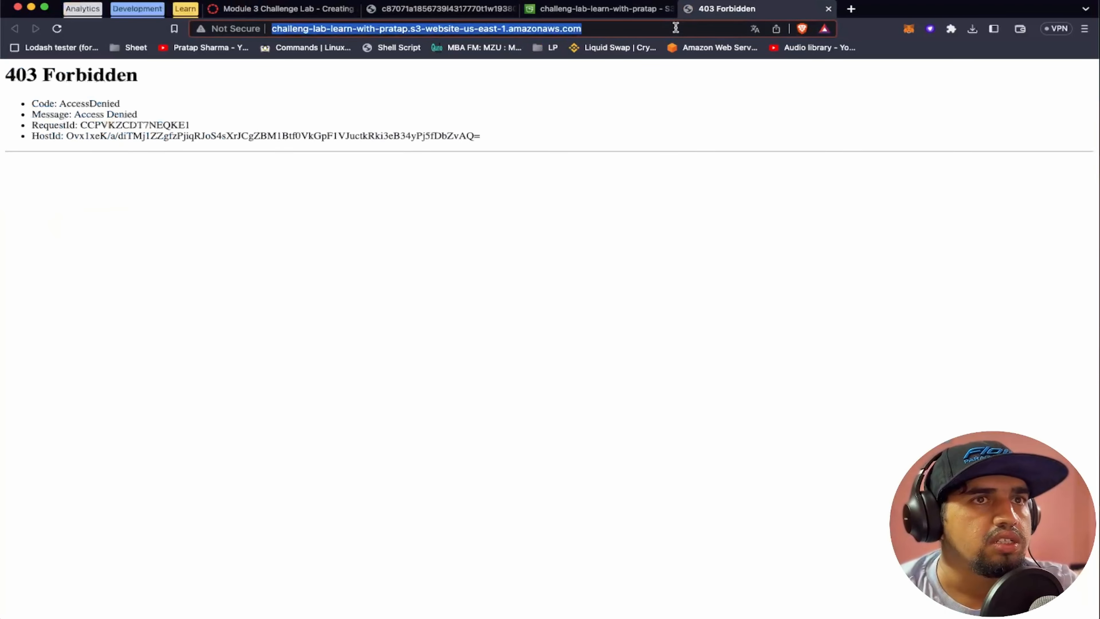
key(Return)
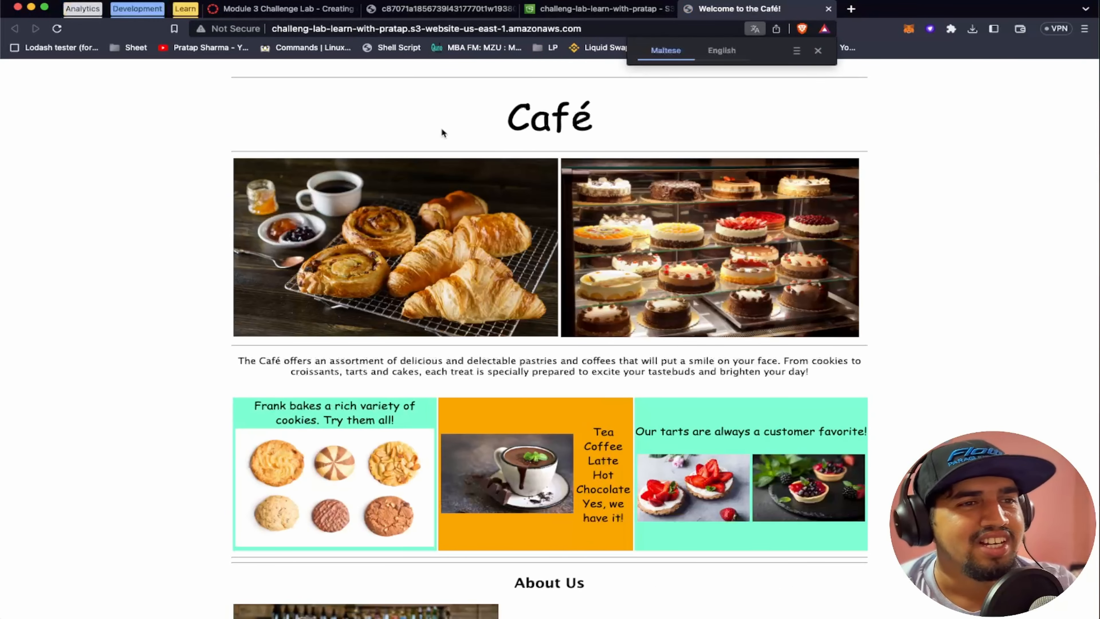
click(817, 51)
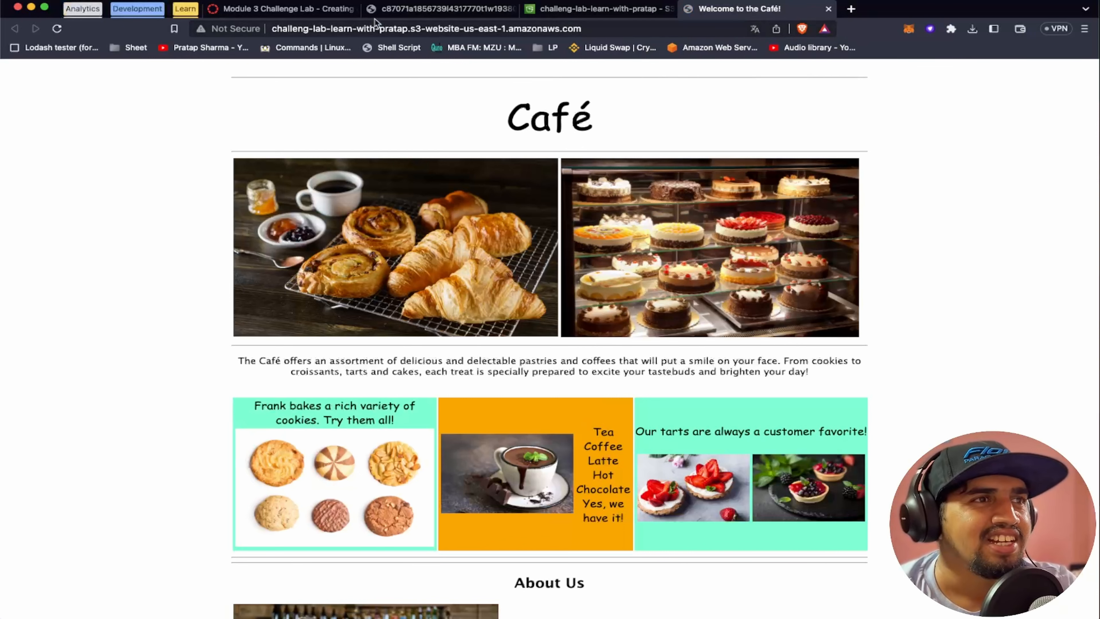
Review the challenge outline in the note and read the Task 5 lab instructions on enabling versioning
click(256, 9)
scroll(390, 323, down, 3)
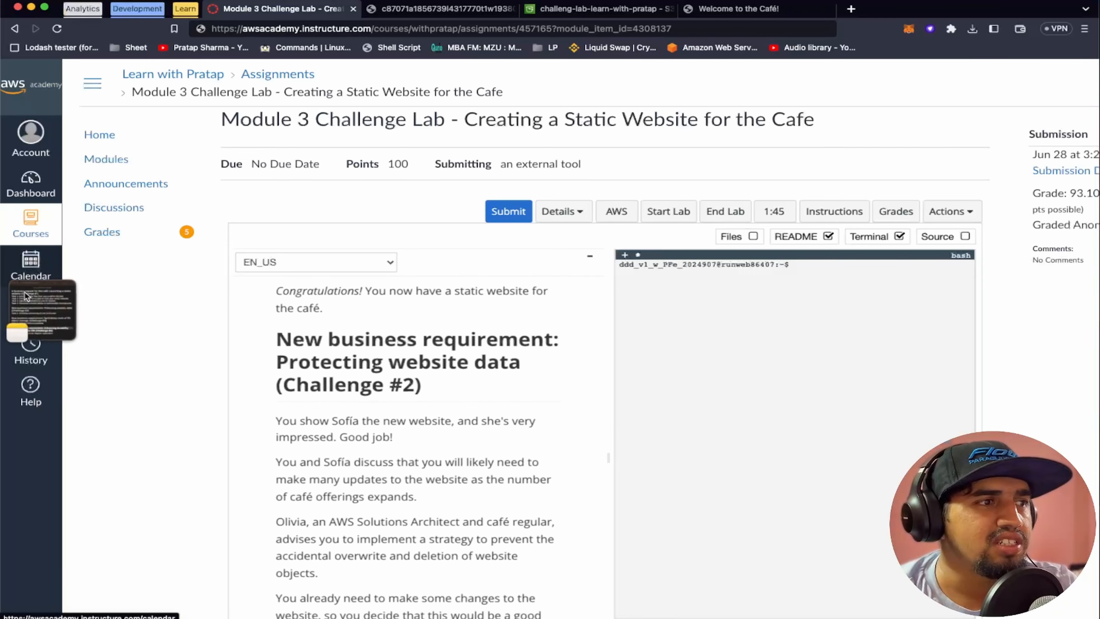
click(18, 310)
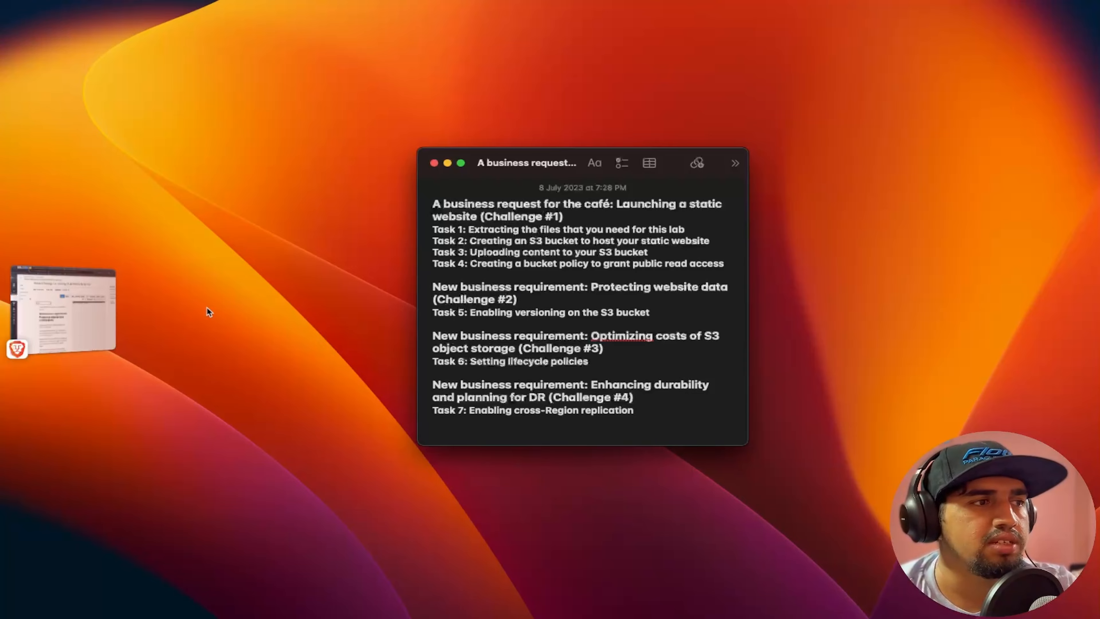
click(80, 311)
scroll(372, 373, down, 9)
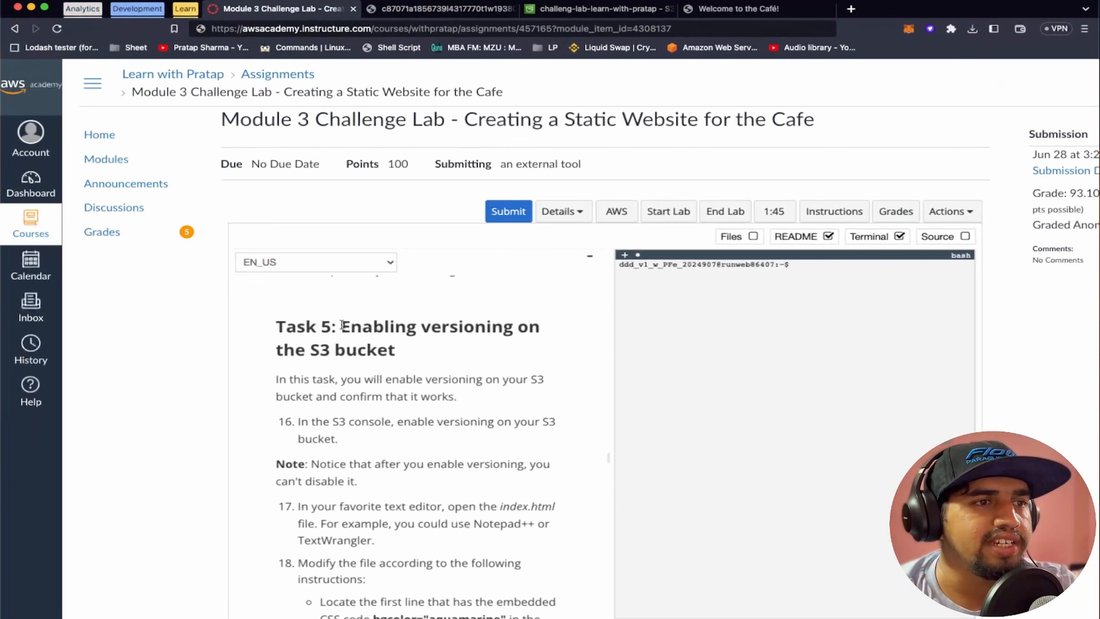
scroll(418, 390, down, 2)
scroll(419, 390, down, 3)
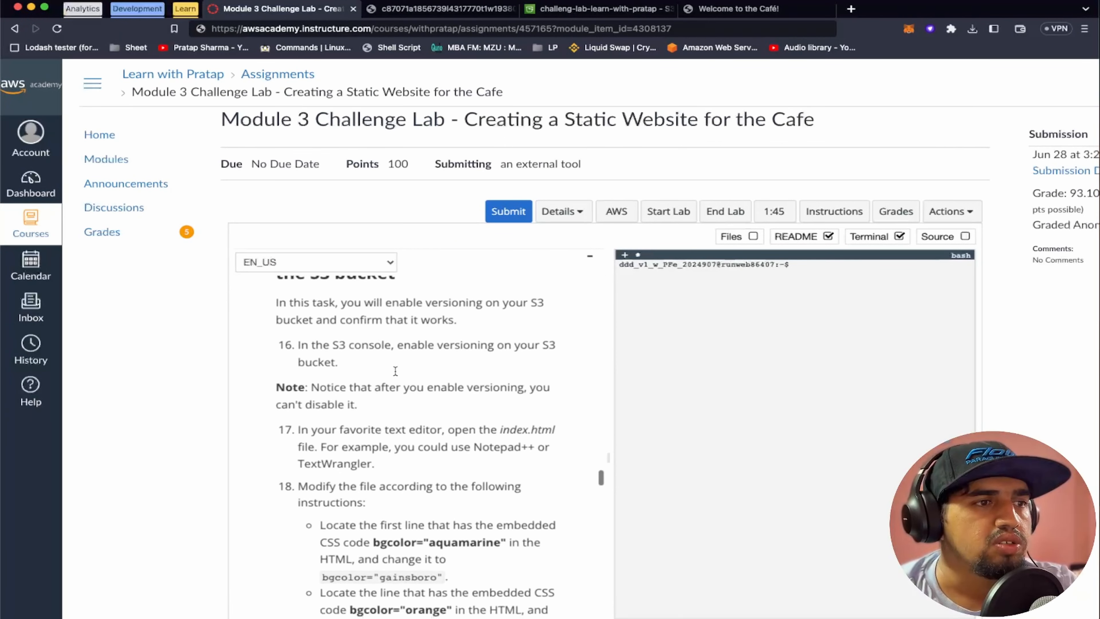
Enable Bucket Versioning in the properties of the challeng-lab-learn-with-pratap bucket and save the change
click(602, 9)
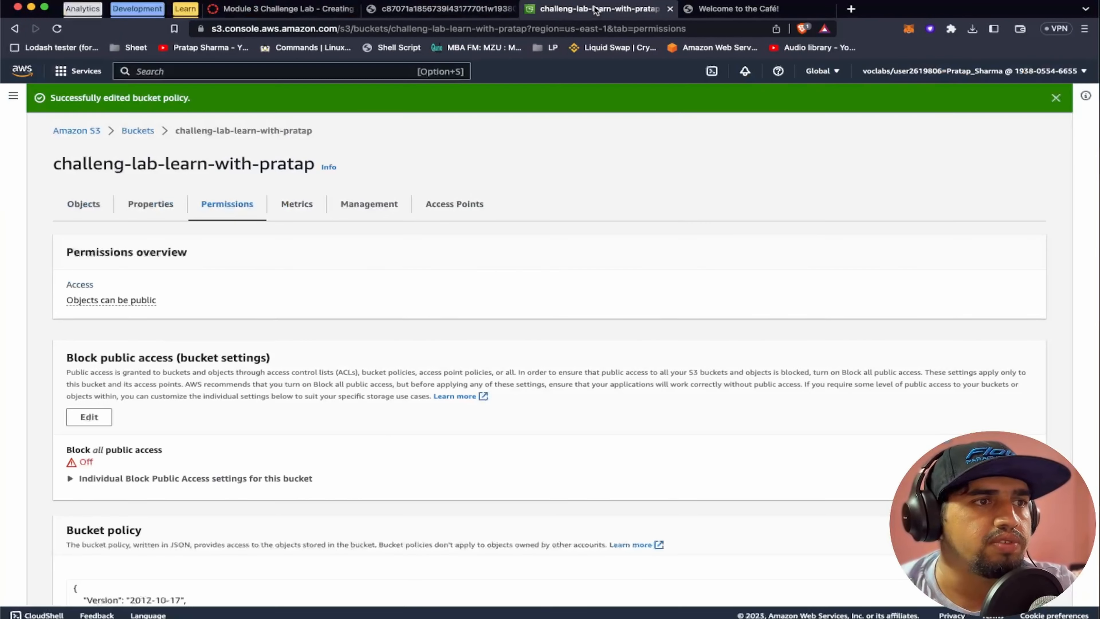
scroll(364, 234, down, 15)
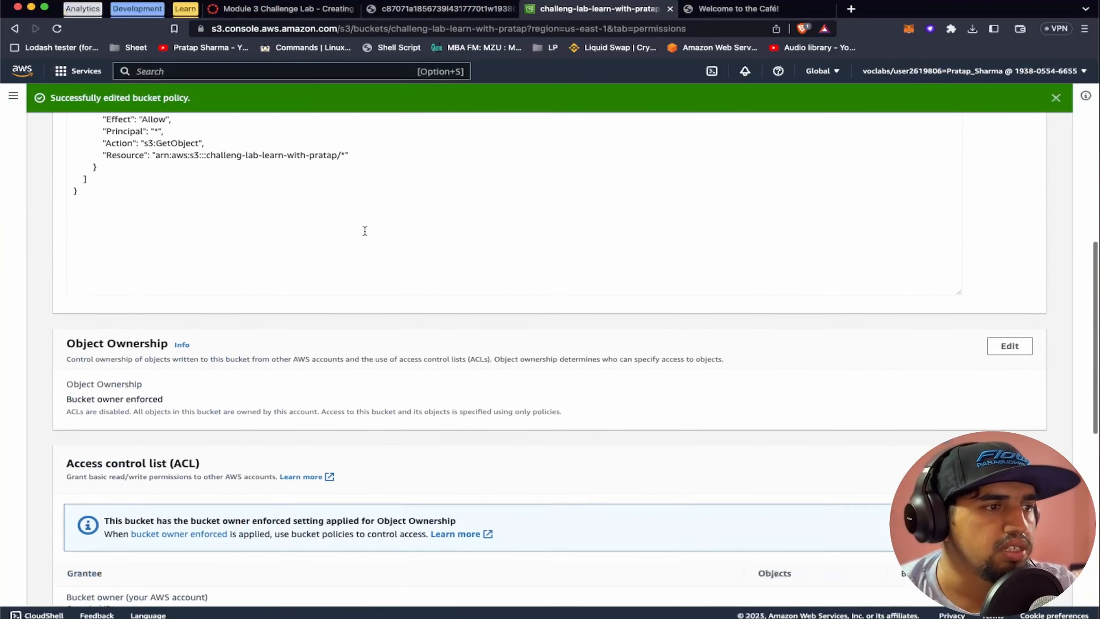
scroll(364, 234, down, 5)
scroll(364, 234, up, 20)
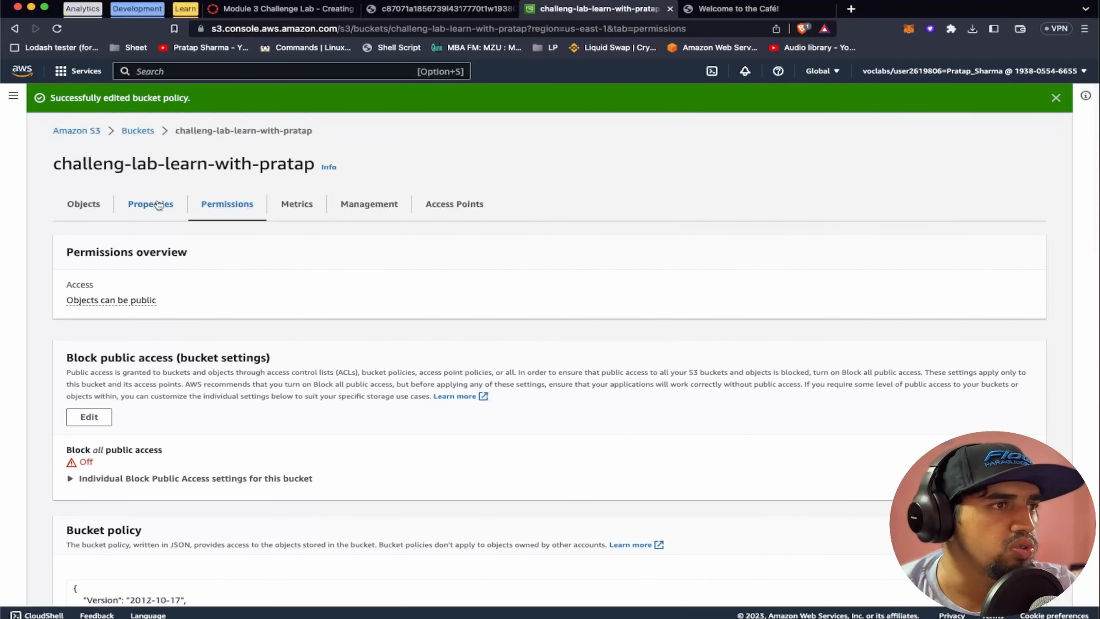
click(153, 207)
scroll(299, 372, down, 6)
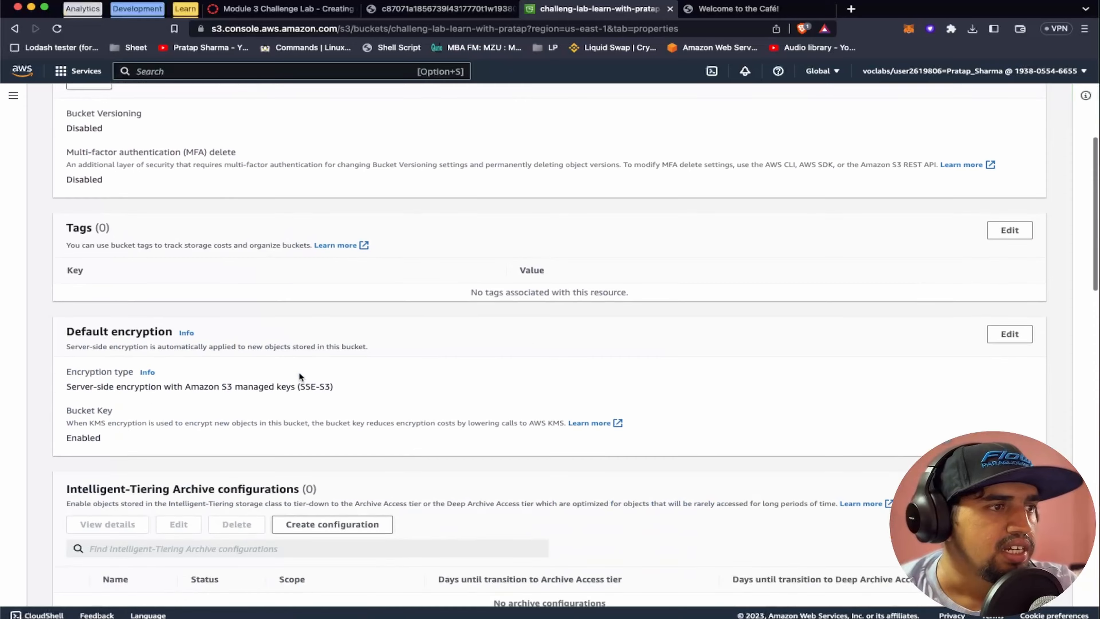
scroll(299, 371, up, 4)
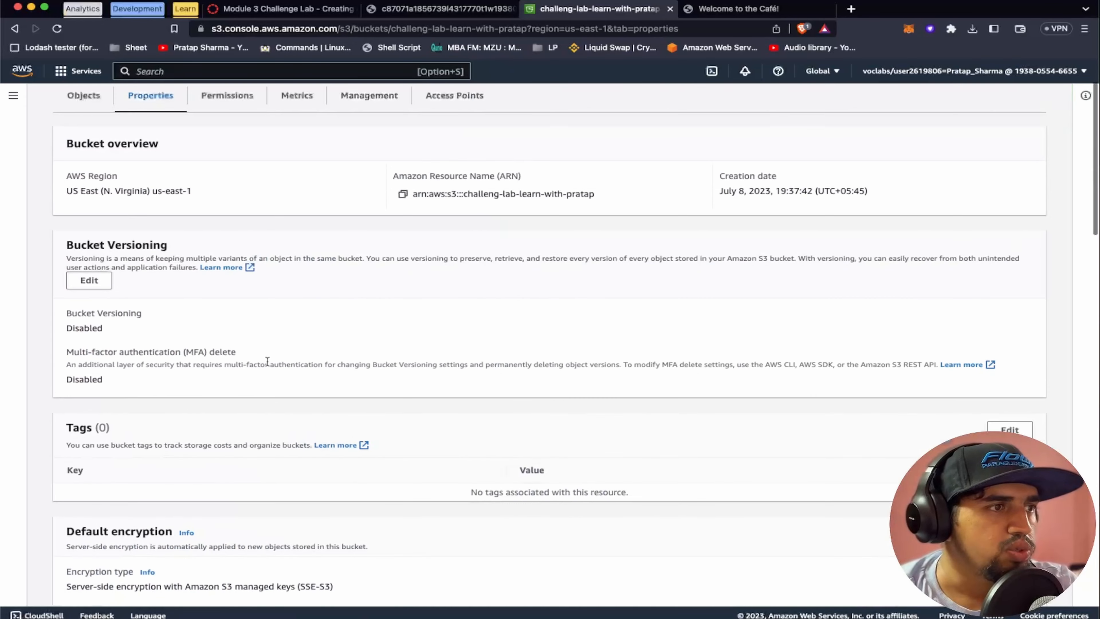
click(97, 281)
click(71, 294)
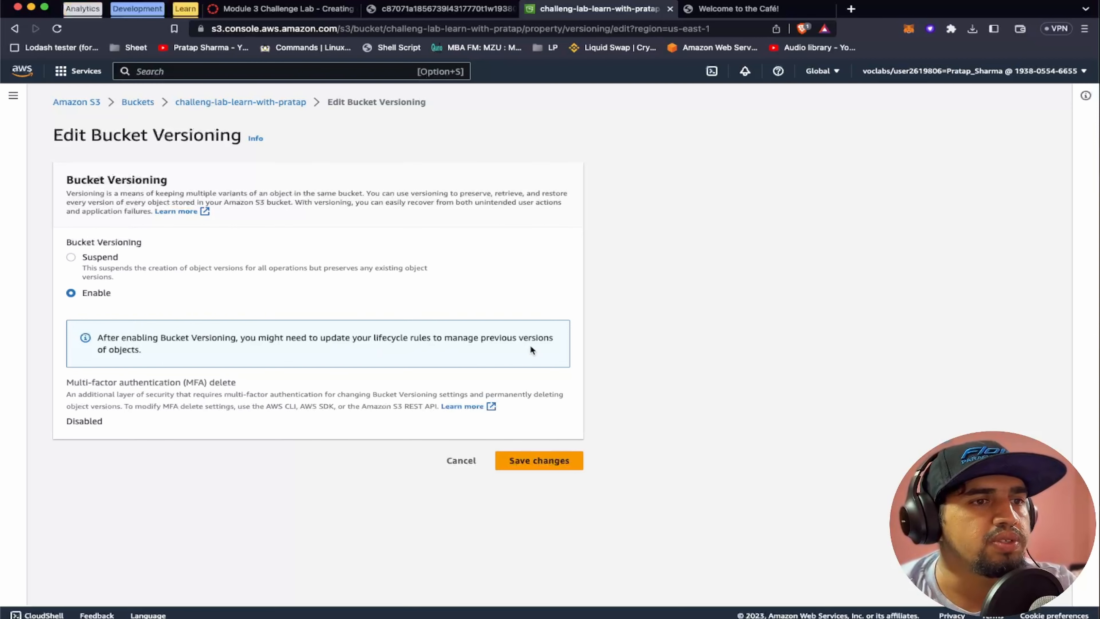
click(546, 460)
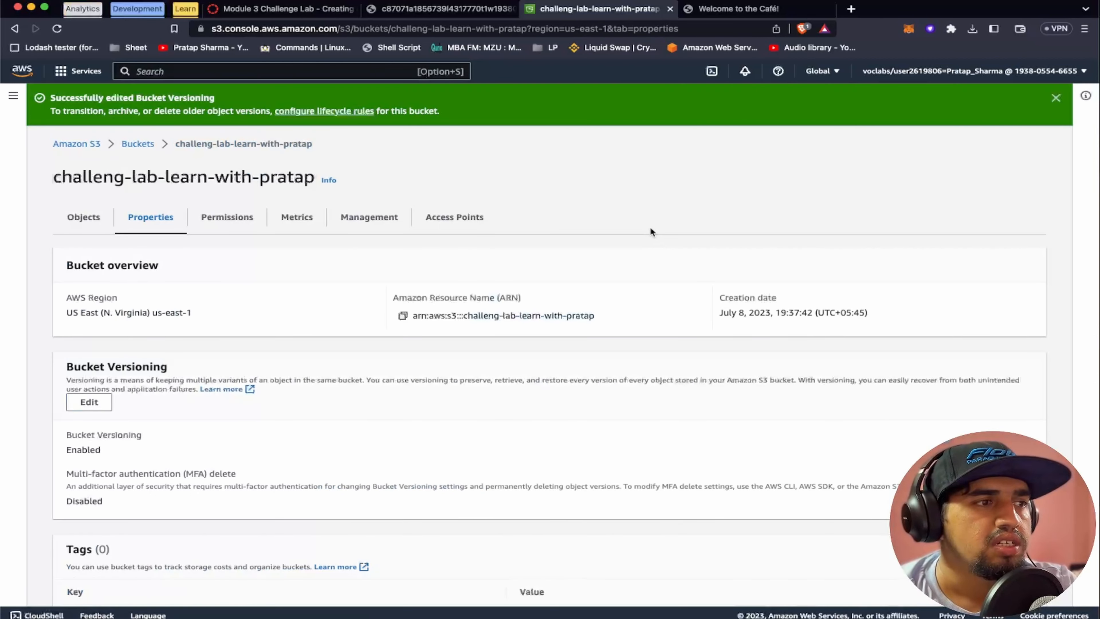
Read lab steps 17 and 18 on changing the bgcolor values, and check index.html in the code editor
click(291, 12)
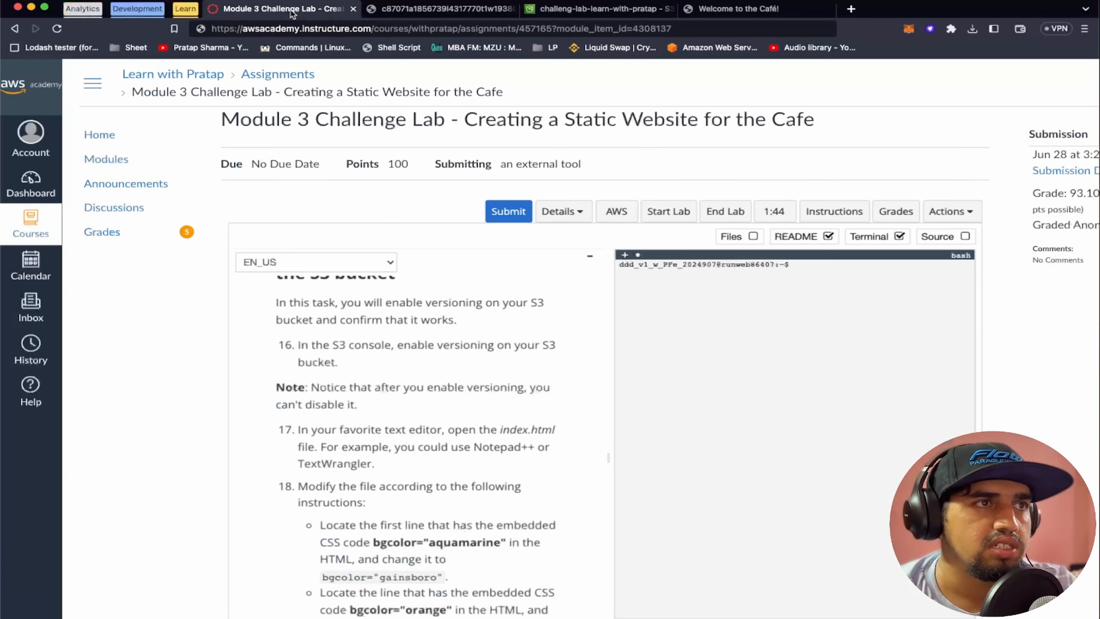
scroll(427, 474, down, 4)
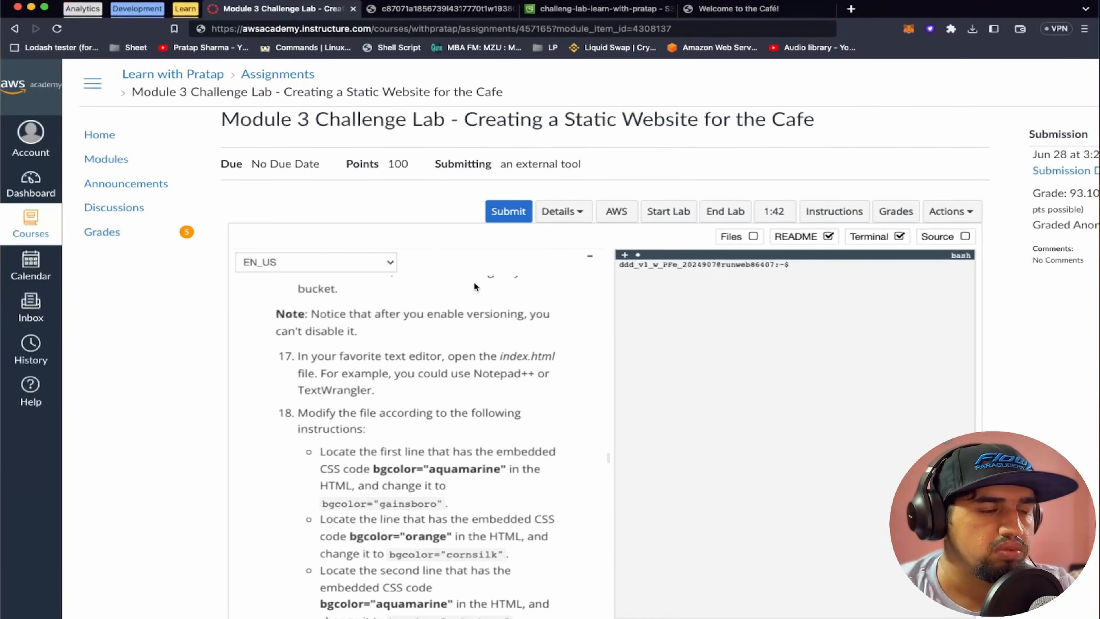
key(ctrl+Right)
click(453, 154)
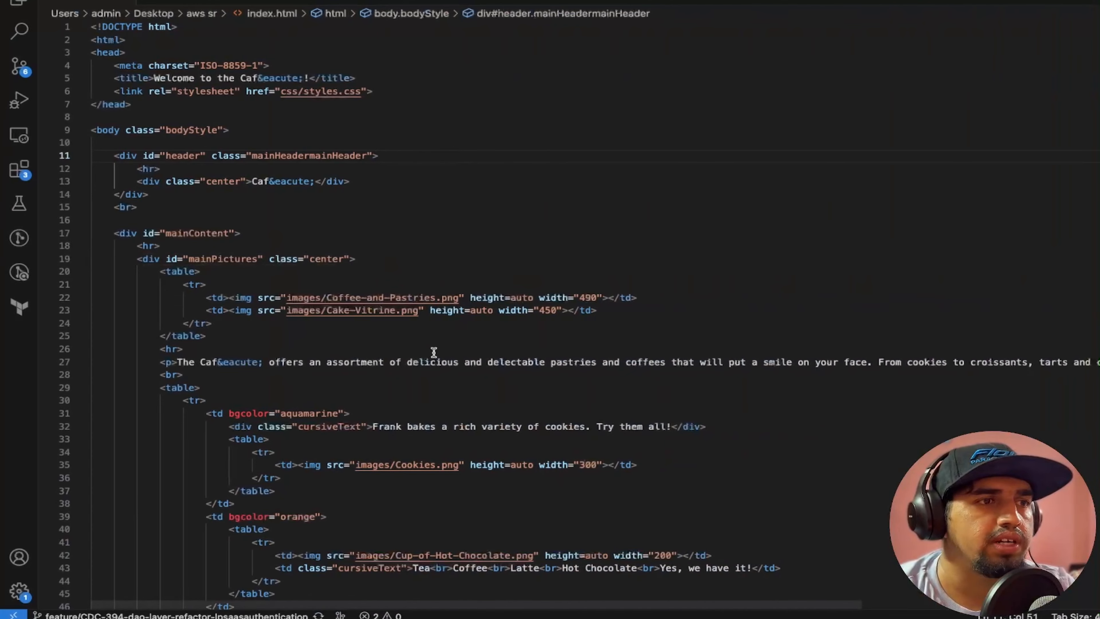
key(ctrl+Left)
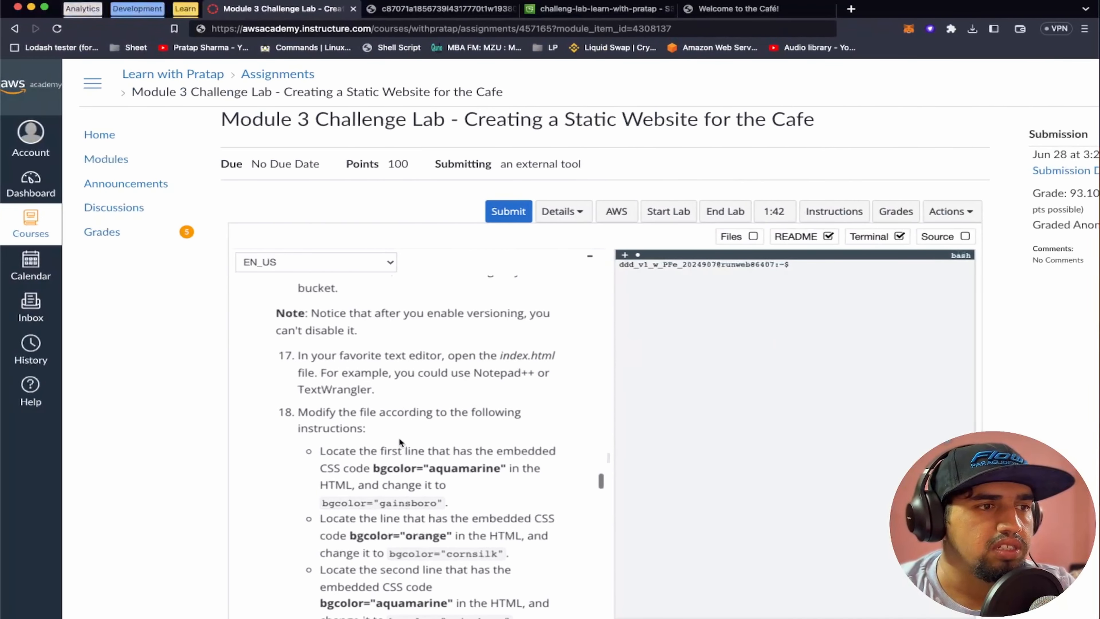
scroll(399, 438, down, 4)
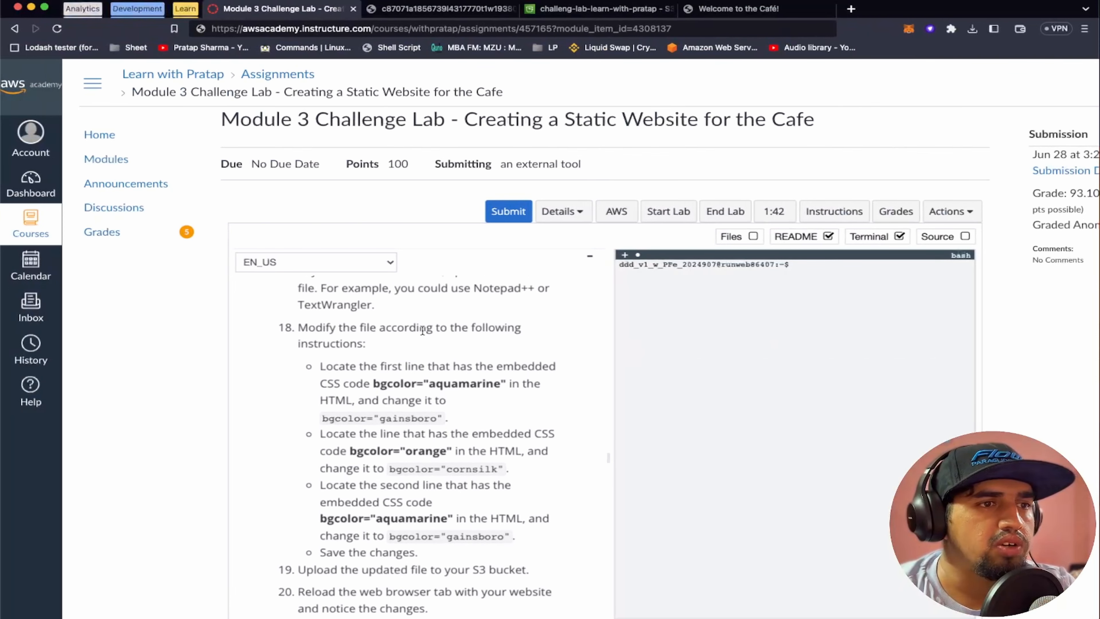
scroll(491, 331, down, 2)
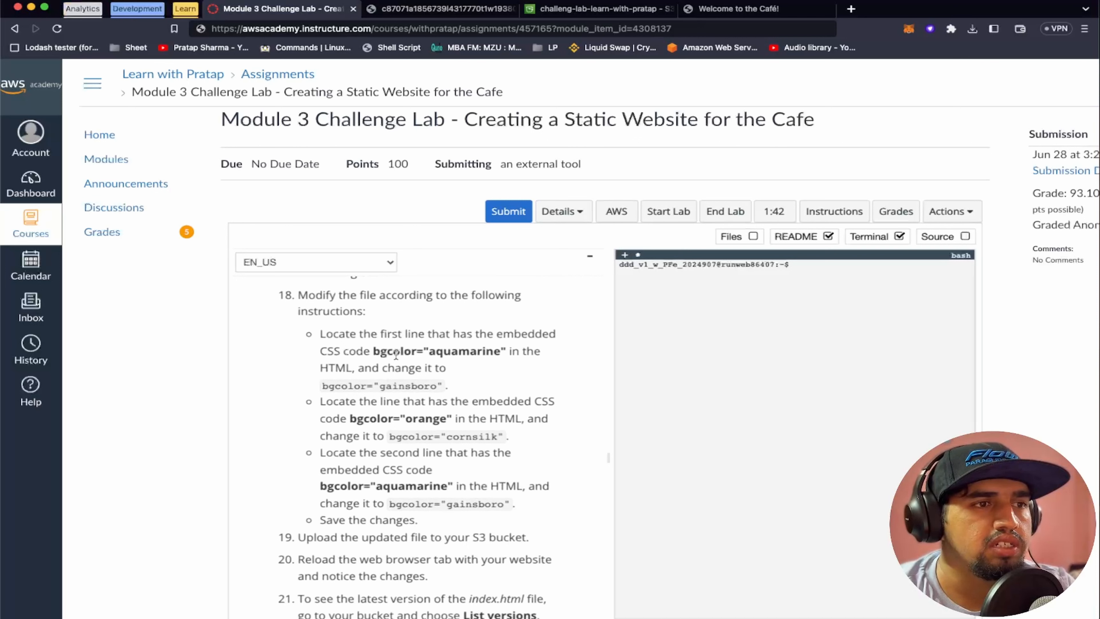
double_click(433, 353)
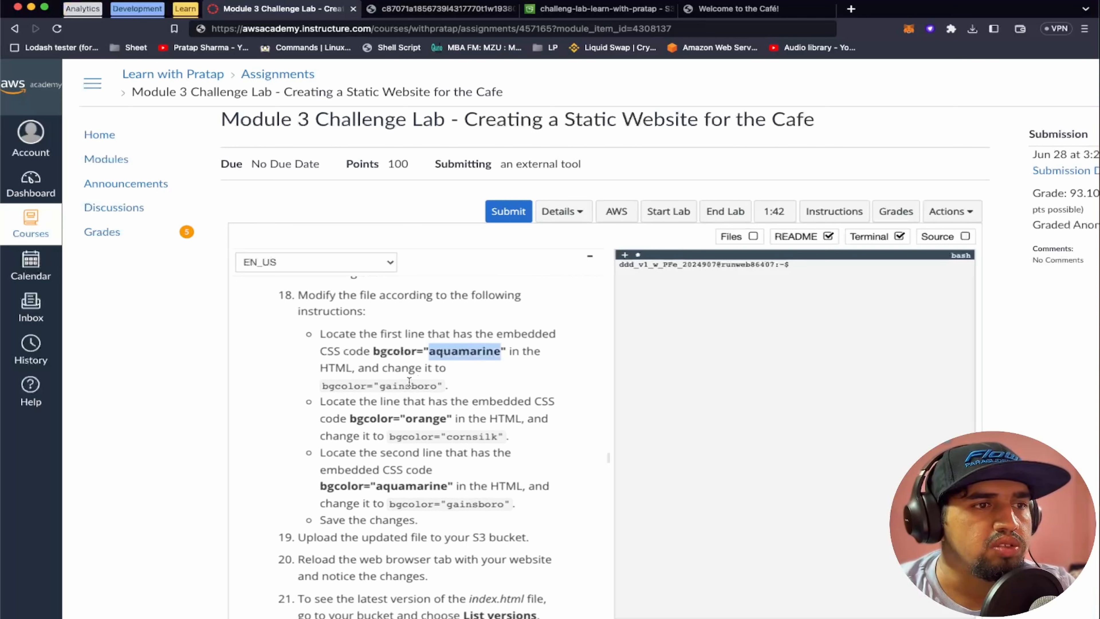
Replace both aquamarine bgcolor values in index.html in the code editor with gainsboro, copied from the lab instructions
key(super+Tab)
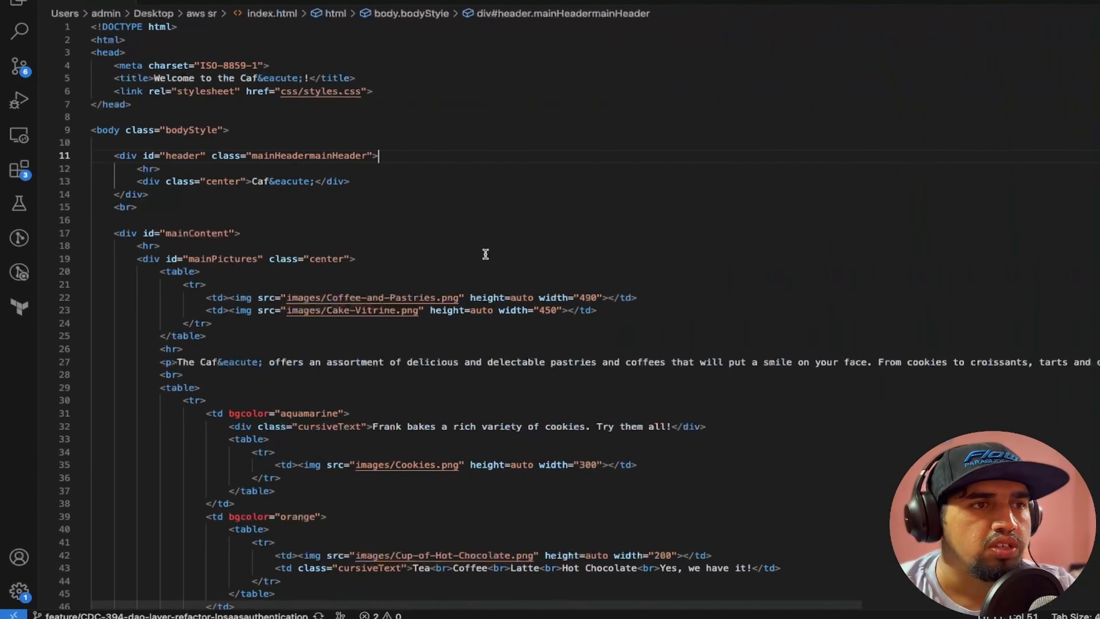
click(484, 256)
key(super+Tab)
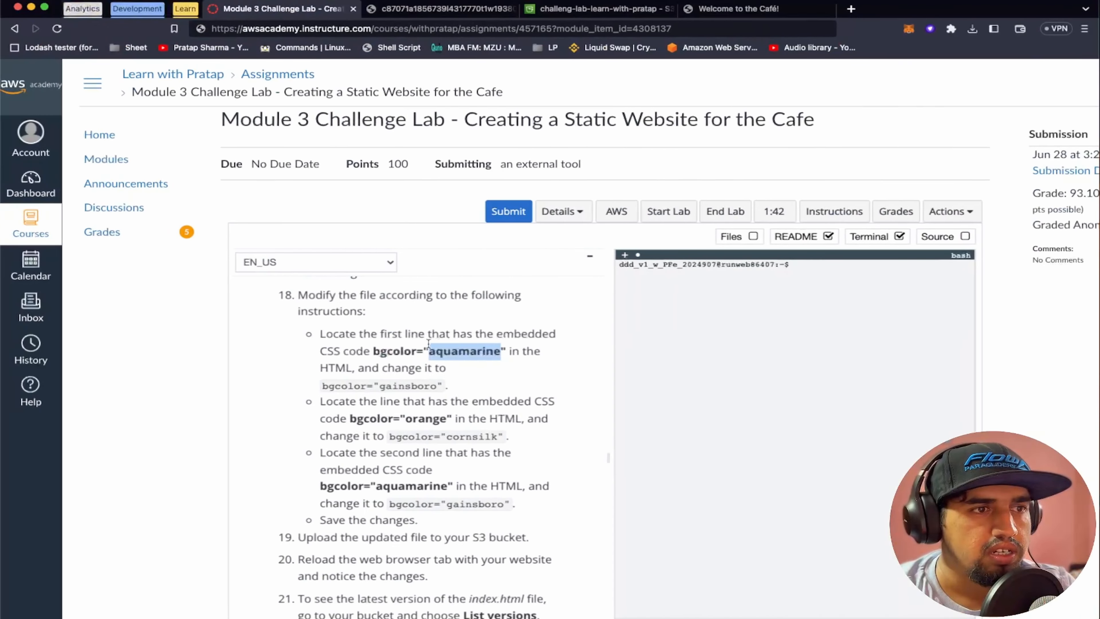
key(super+Tab)
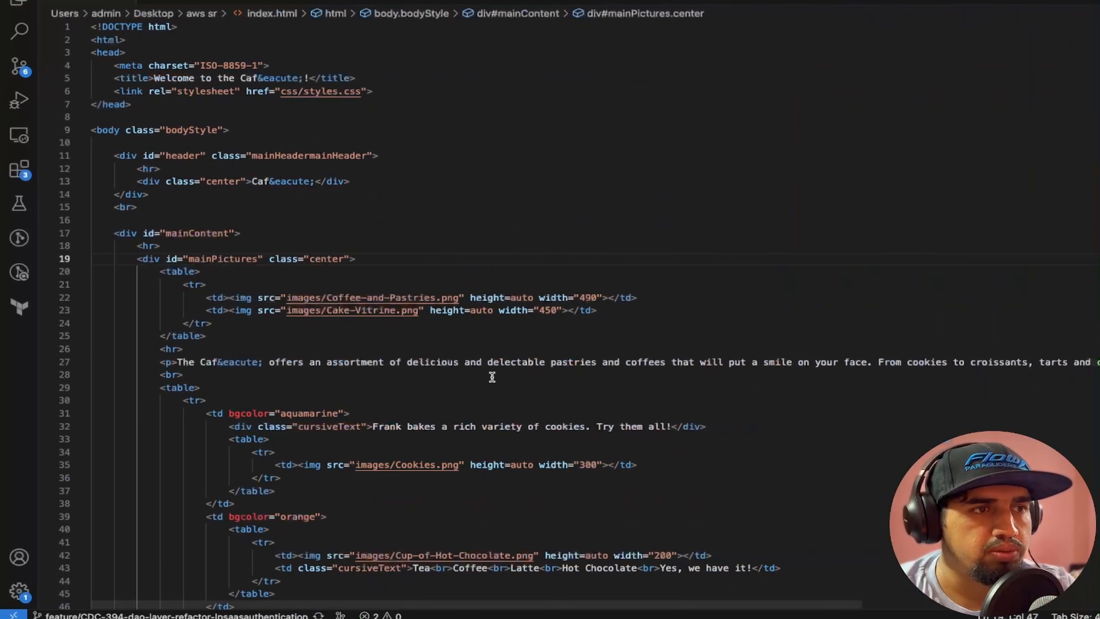
scroll(494, 377, down, 5)
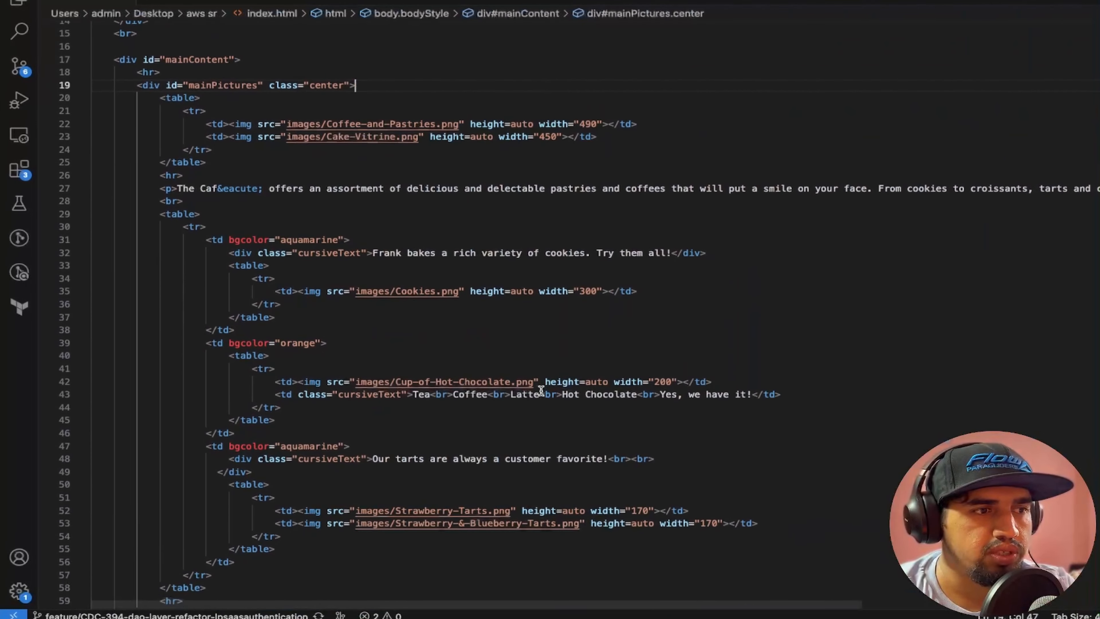
double_click(307, 239)
key(super+d)
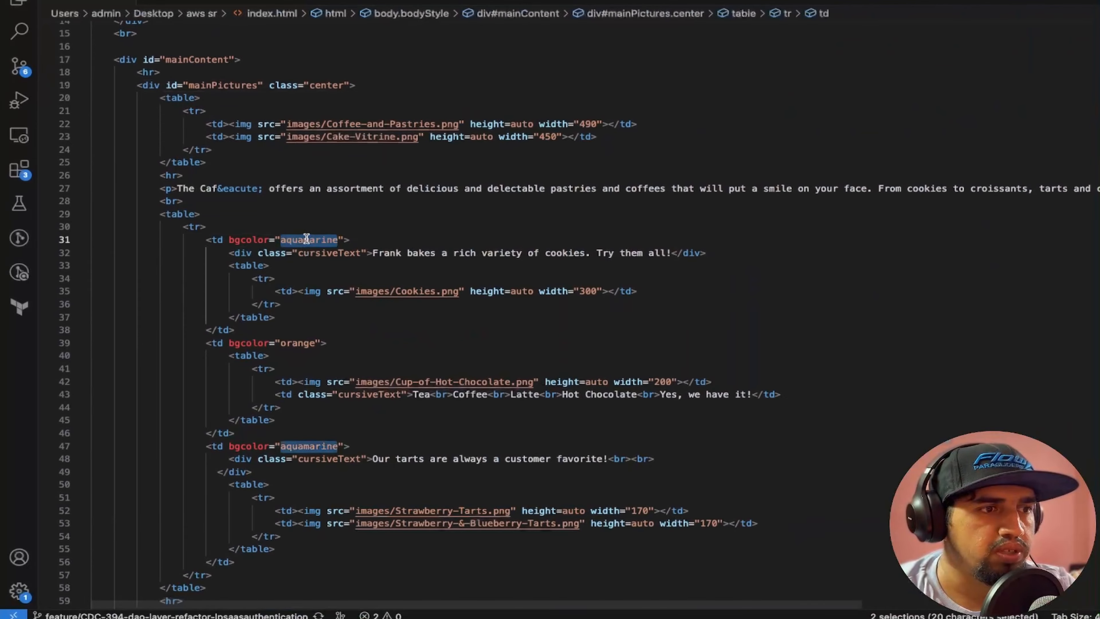
key(ctrl+Left)
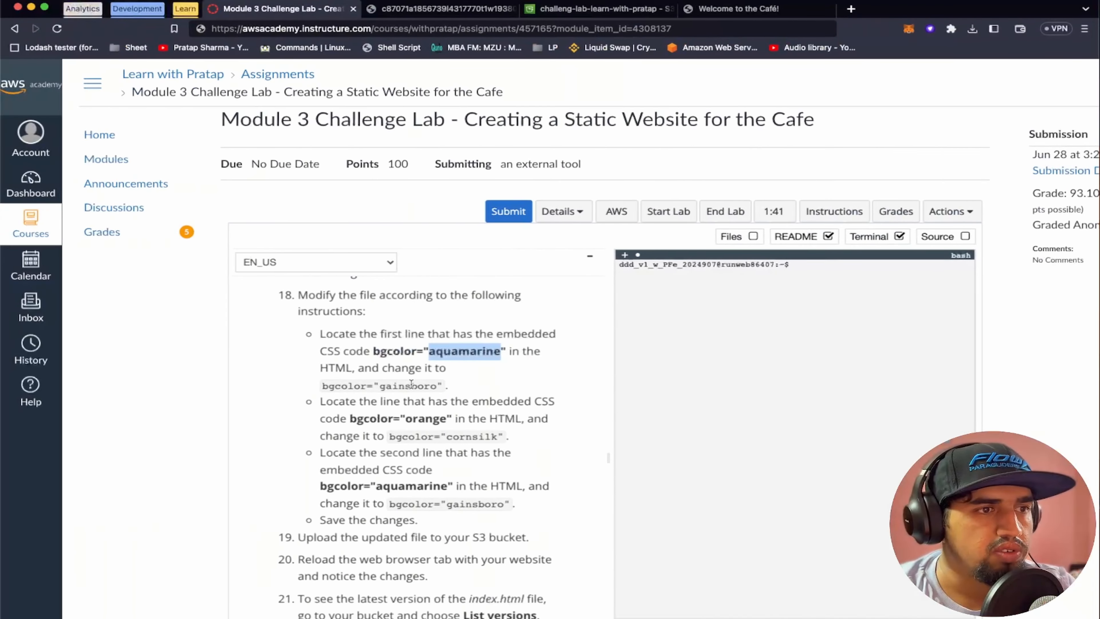
double_click(411, 384)
key(super+c)
key(ctrl+Right)
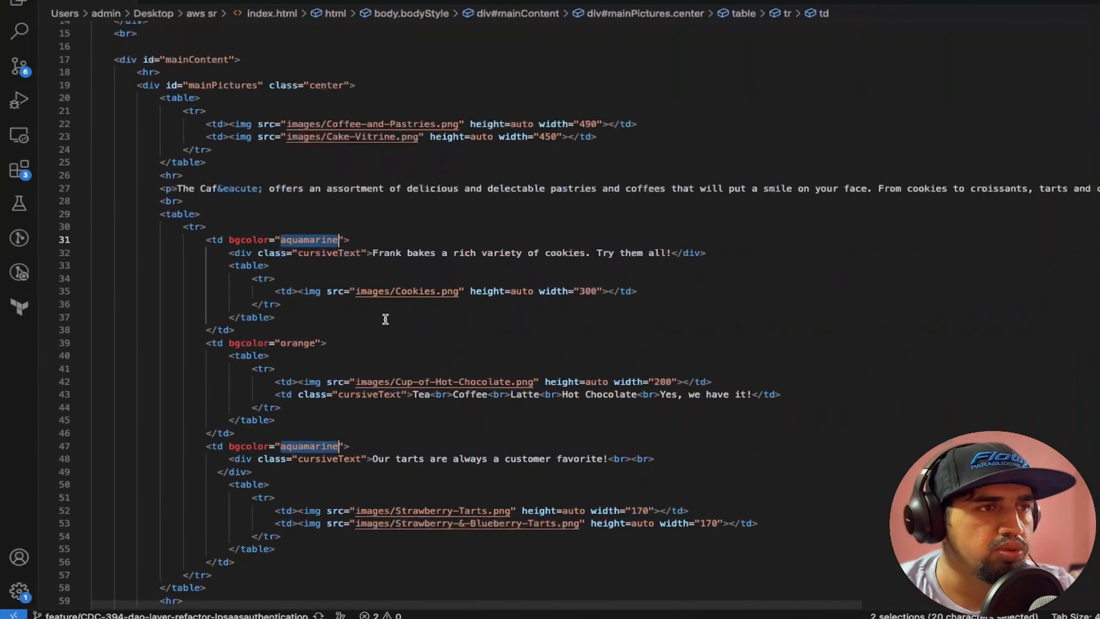
key(super+v)
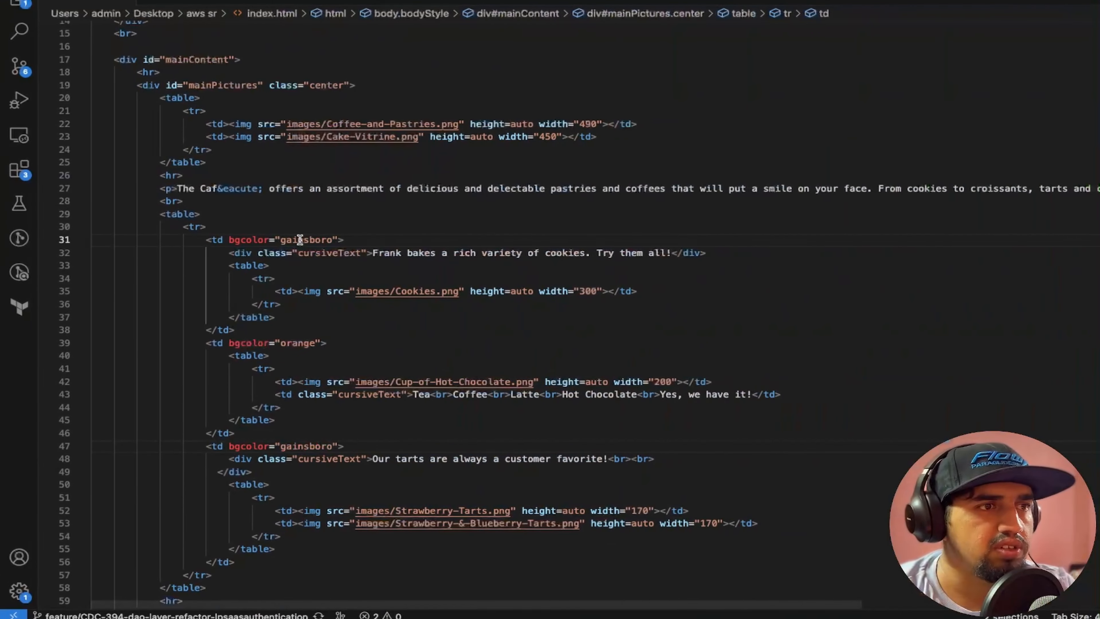
Replace the orange bgcolor value in index.html in the code editor with cornsilk, copied from the lab instructions
key(ctrl+Left)
click(411, 399)
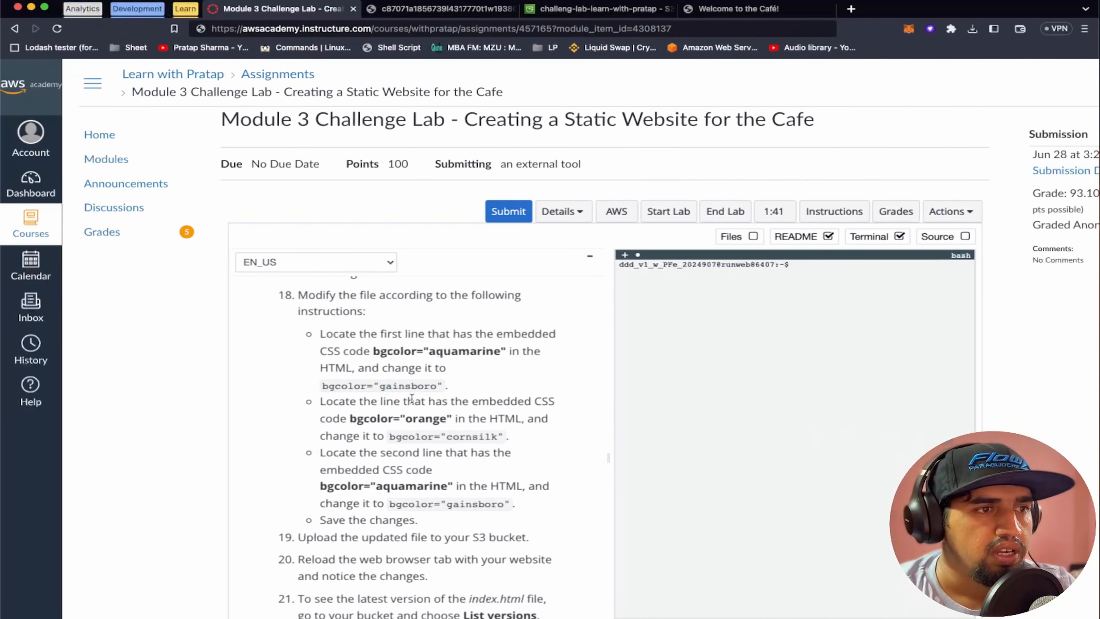
double_click(420, 420)
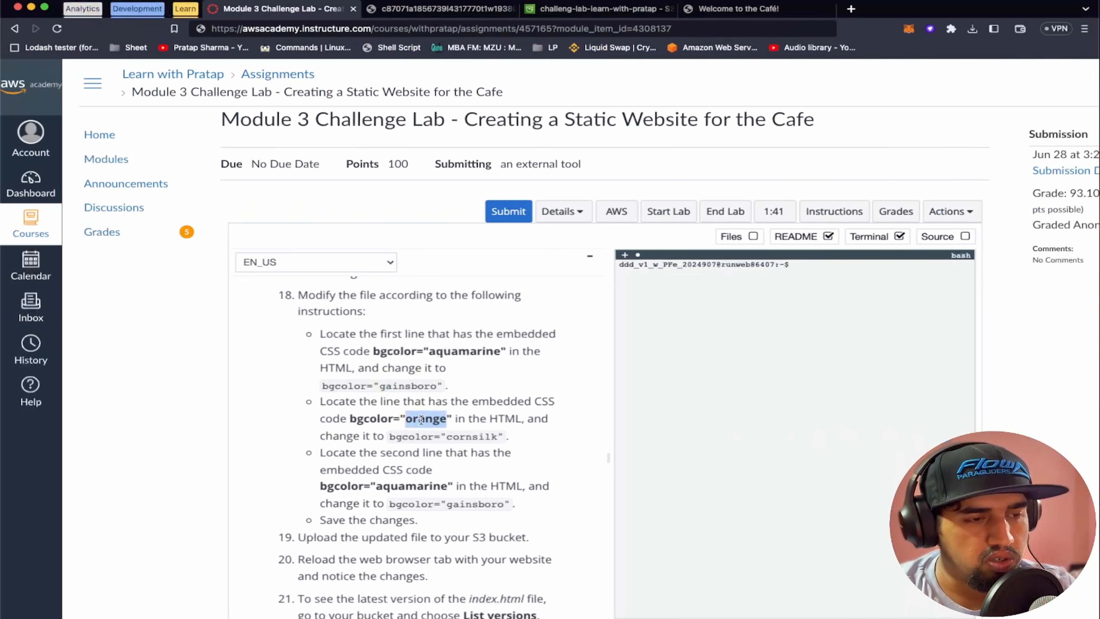
key(ctrl+Right)
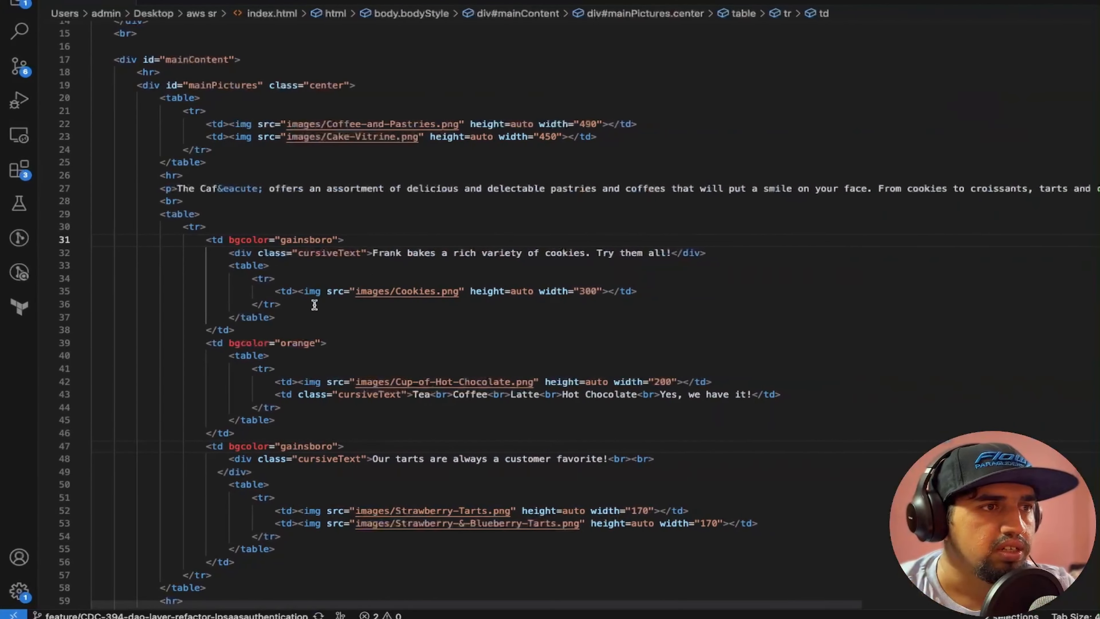
double_click(293, 342)
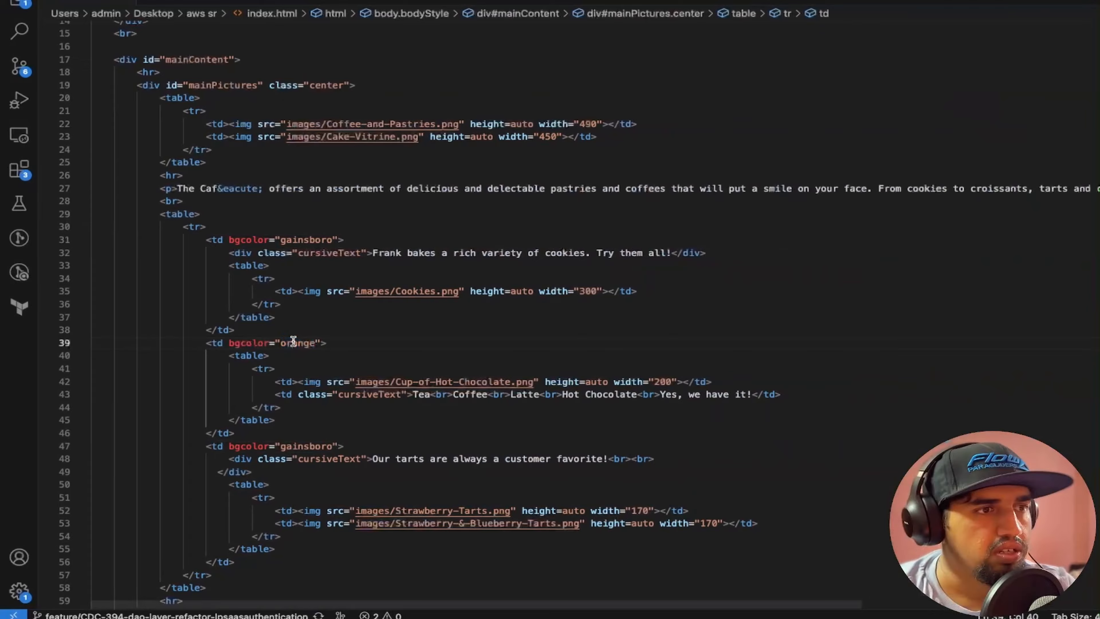
key(ctrl+Left)
double_click(470, 436)
key(ctrl+c)
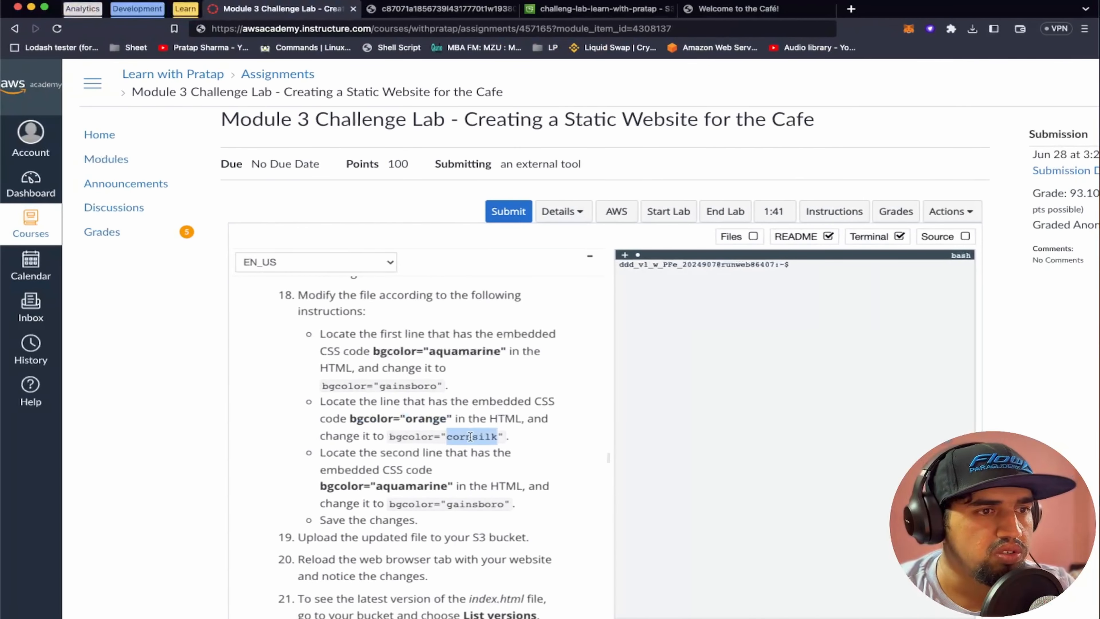
key(ctrl+Right)
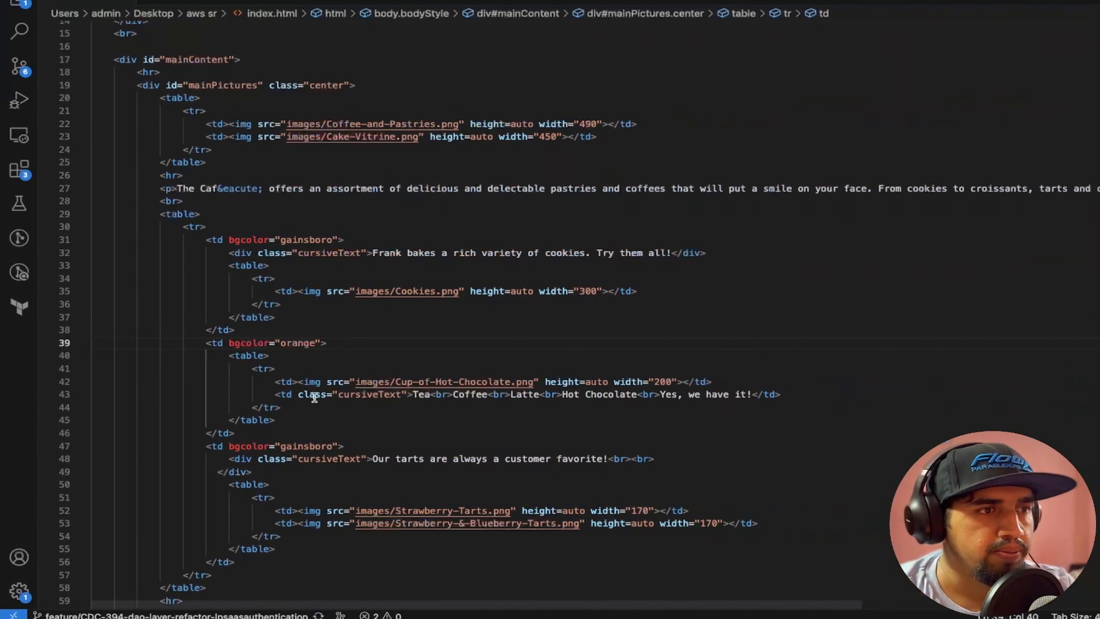
double_click(298, 343)
key(ctrl+v)
Check the second aquamarine replacement and the upload instruction in lab steps 18 and 19 against the edited index.html in the code editor
key(ctrl+Left)
scroll(460, 451, down, 3)
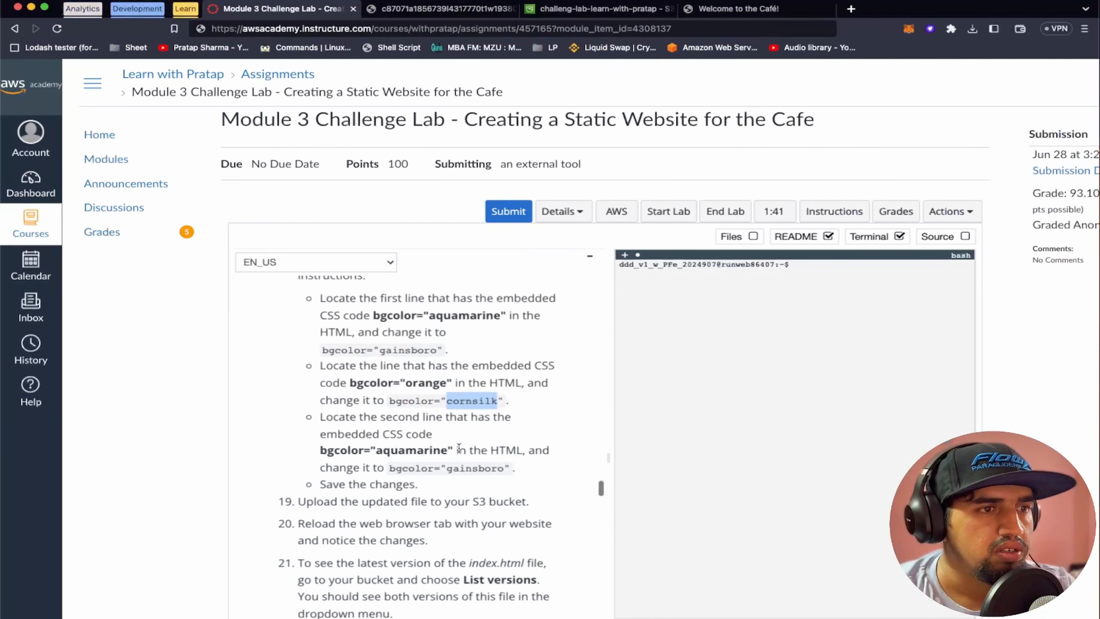
double_click(412, 425)
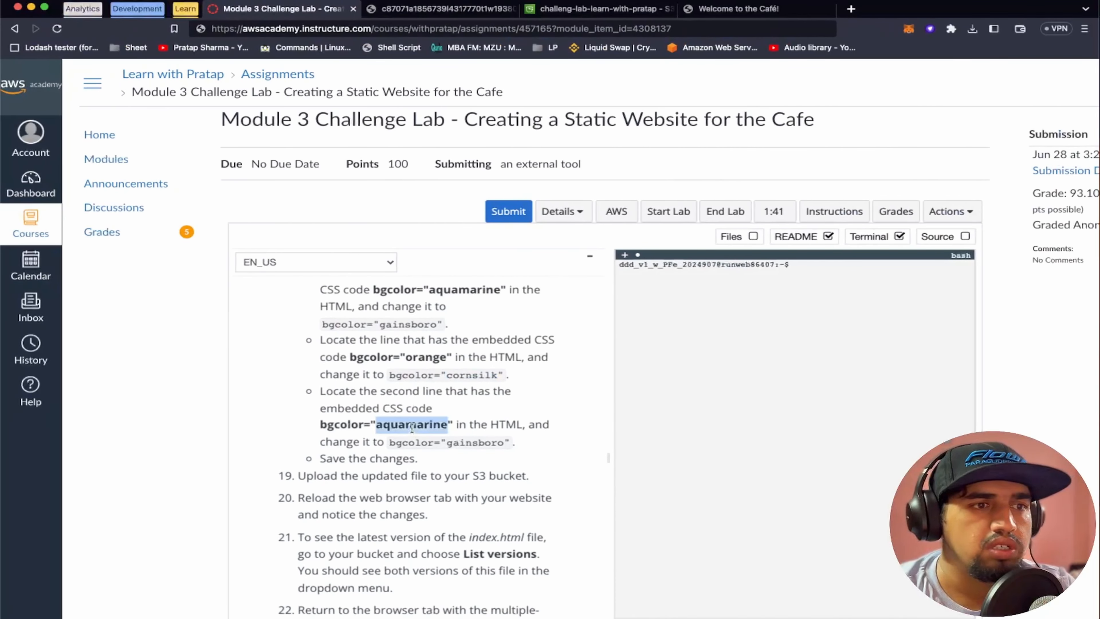
scroll(467, 441, down, 3)
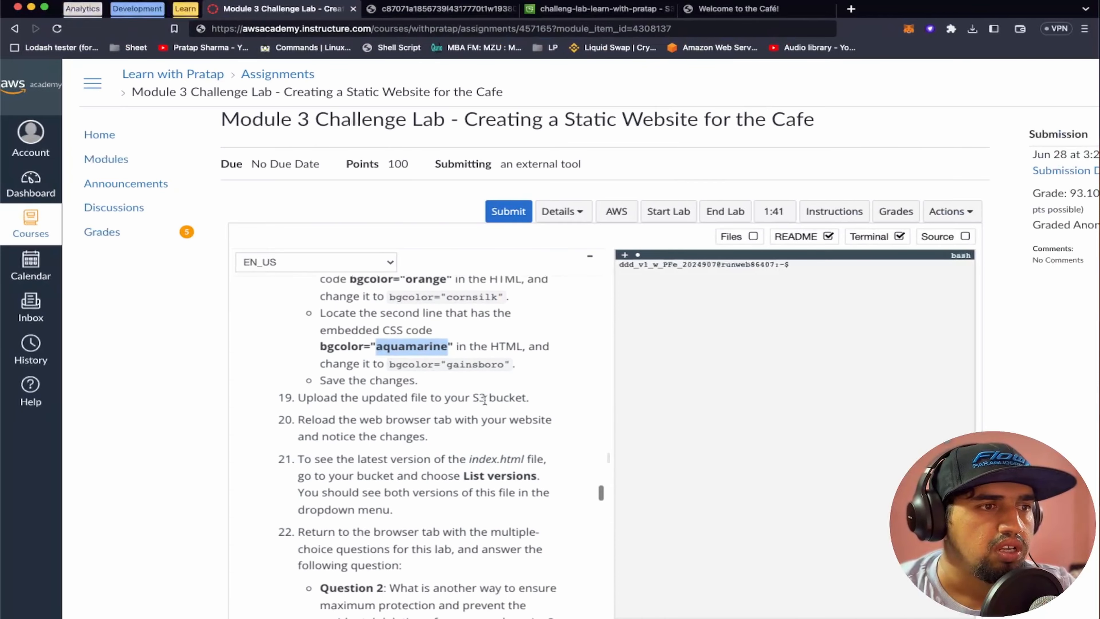
key(ctrl+Right)
click(531, 248)
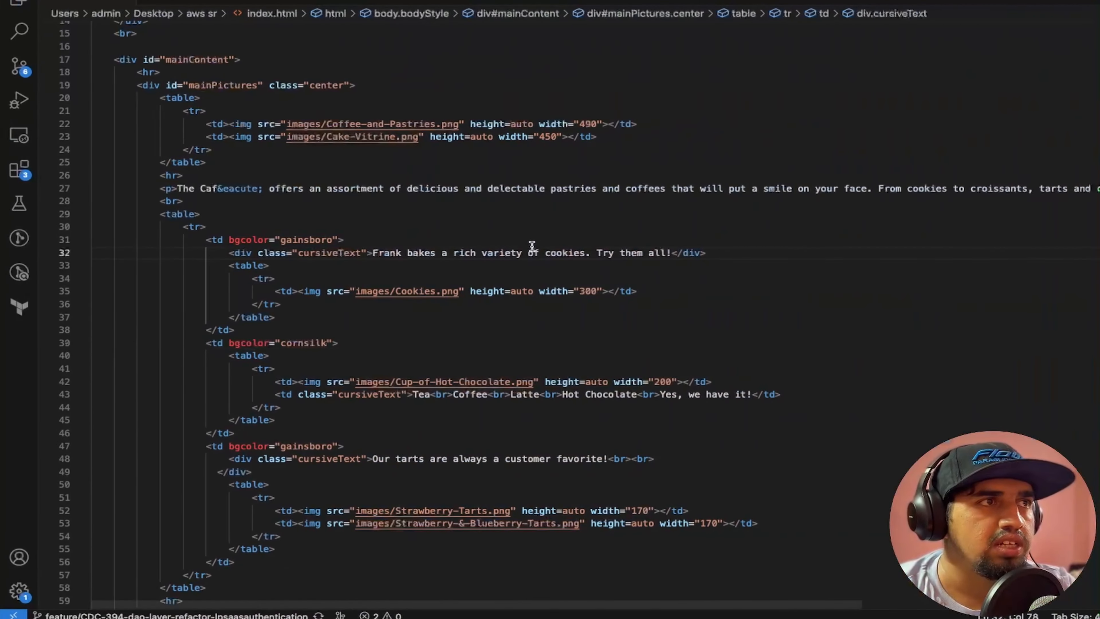
key(ctrl+Left)
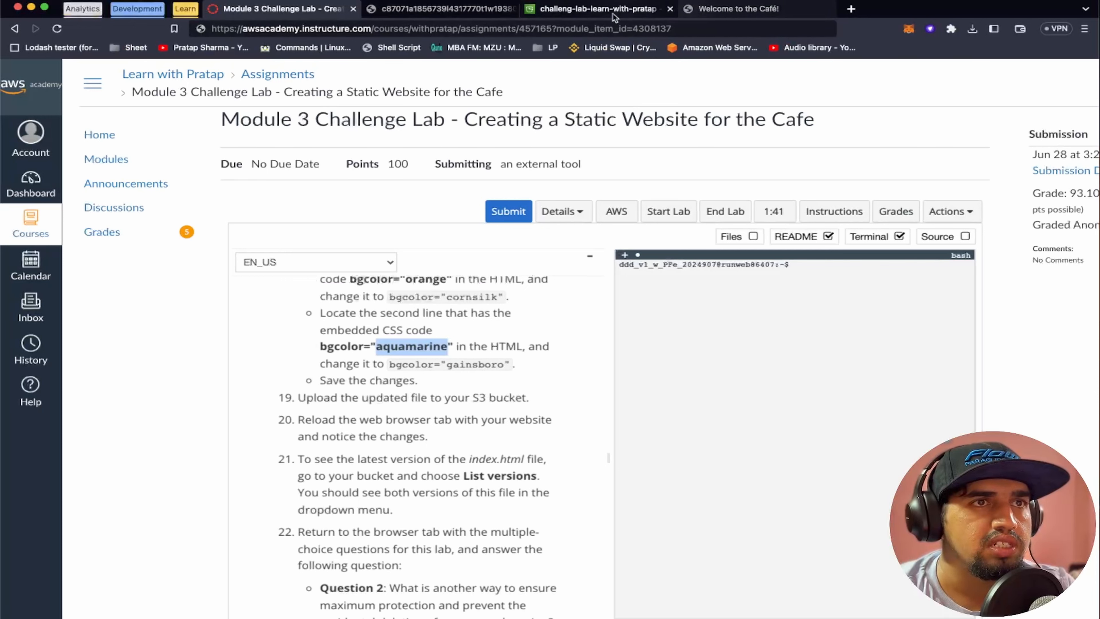
Upload the edited index.html from the aws sr folder to the challeng-lab-learn-with-pratap bucket in the S3 console
click(586, 10)
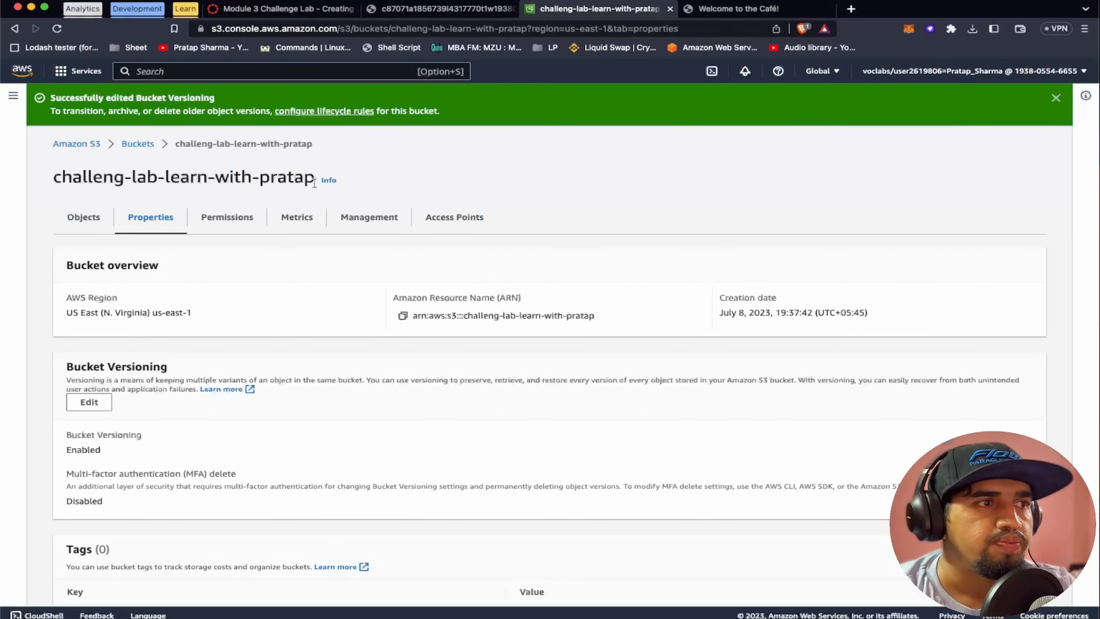
click(86, 218)
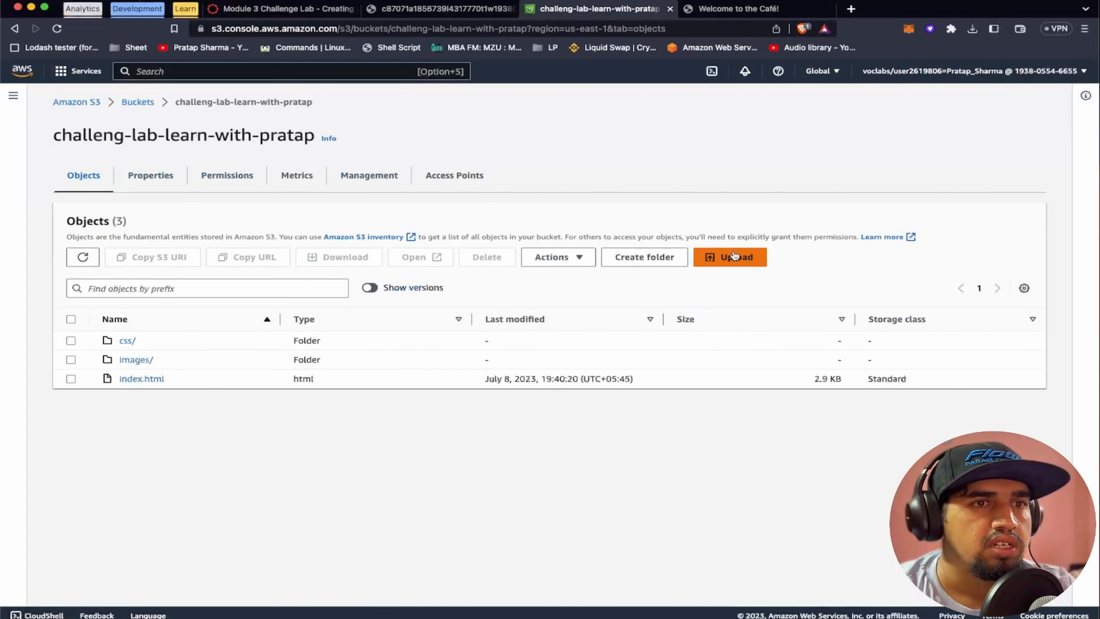
click(733, 255)
click(460, 249)
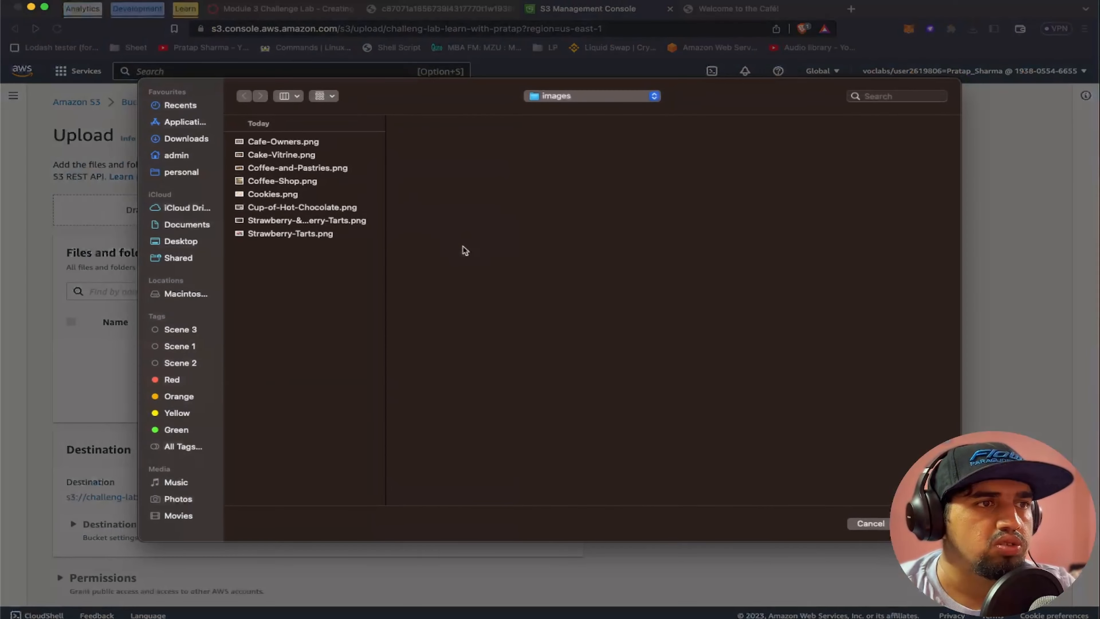
click(575, 96)
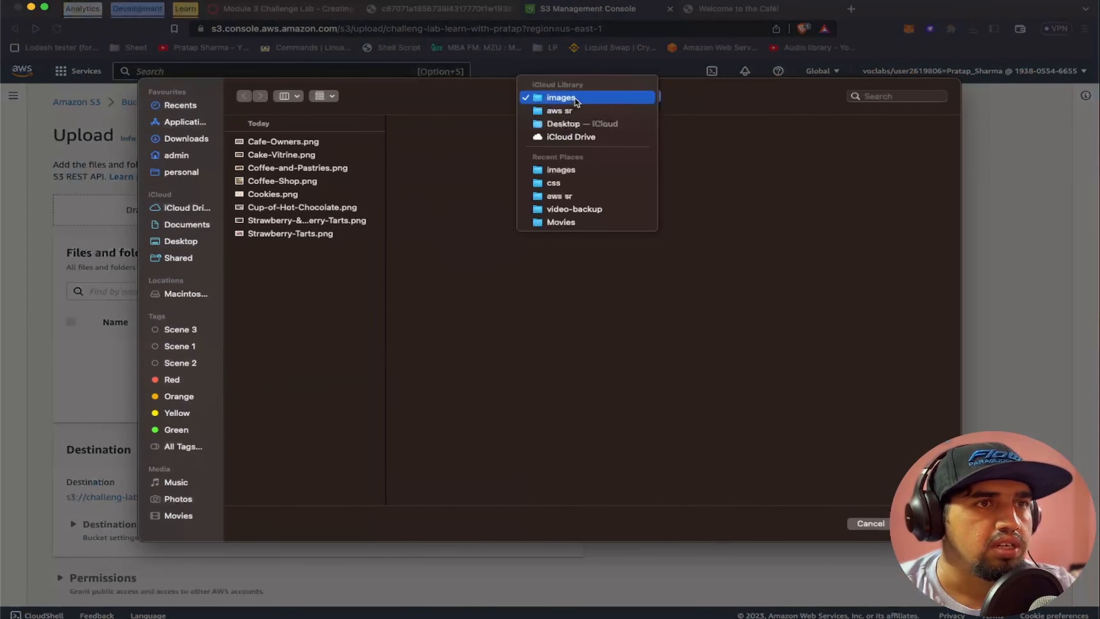
click(569, 111)
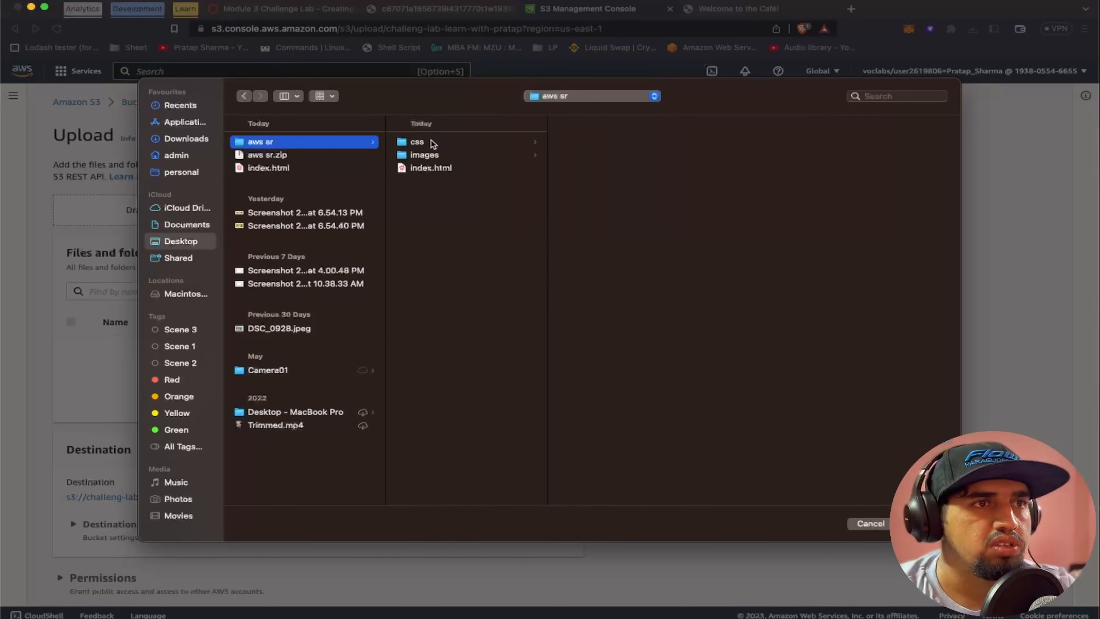
click(435, 168)
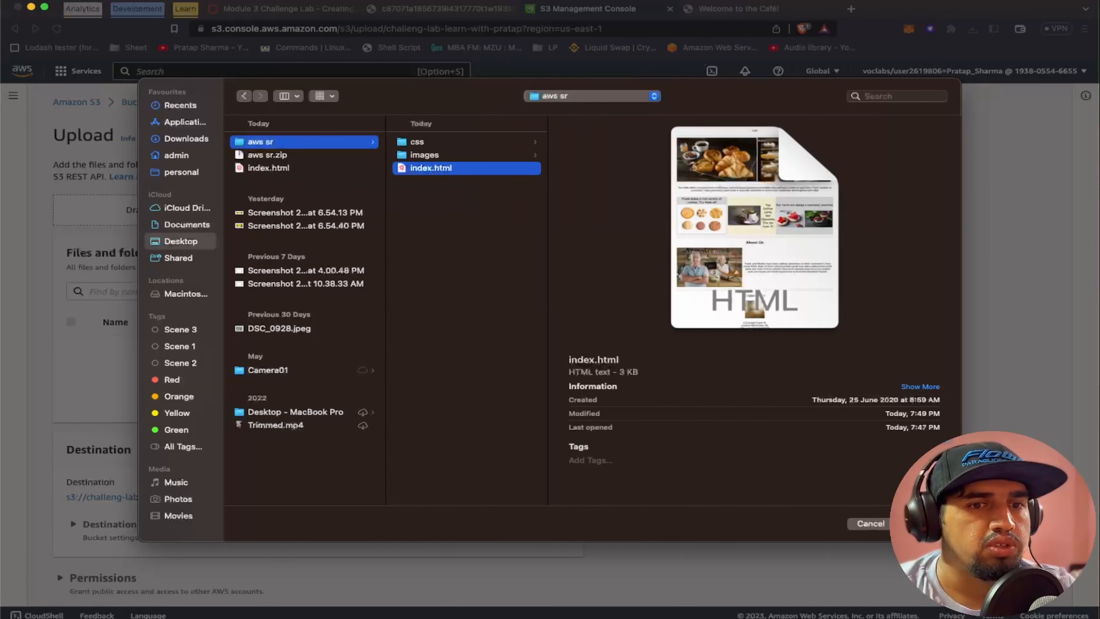
click(924, 523)
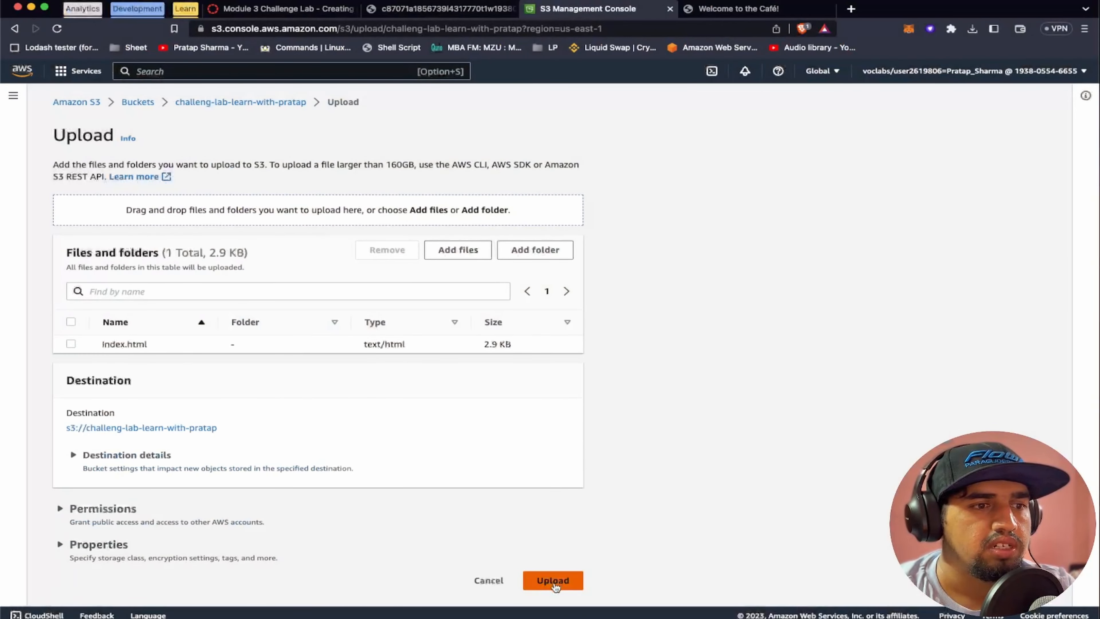
click(554, 582)
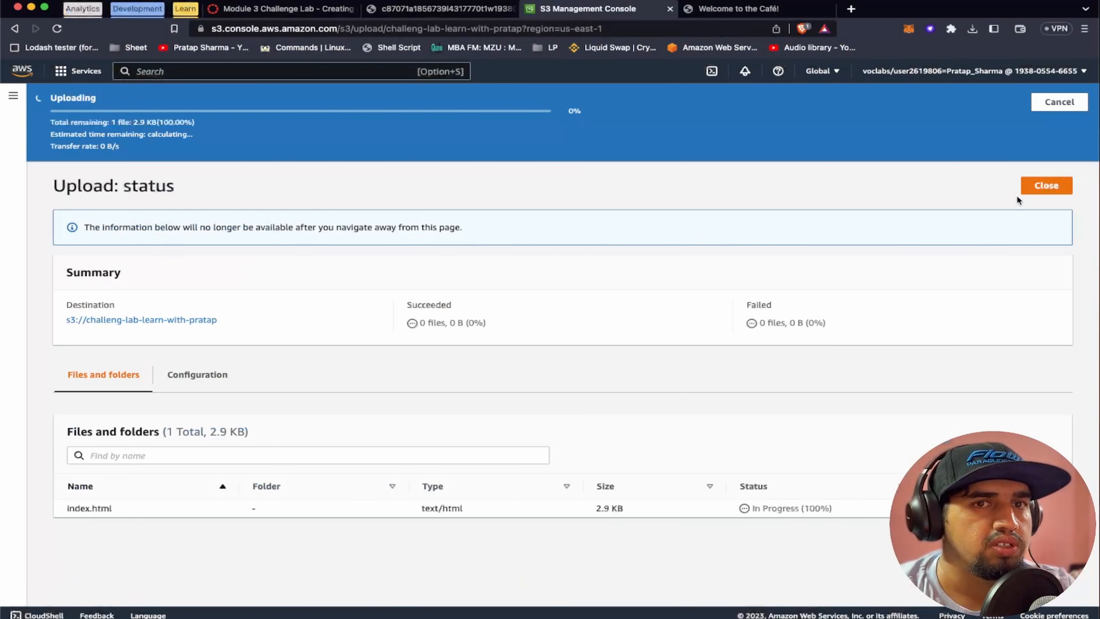
Reload the café website and check the background colours of the three product sections
click(730, 12)
scroll(633, 414, down, 2)
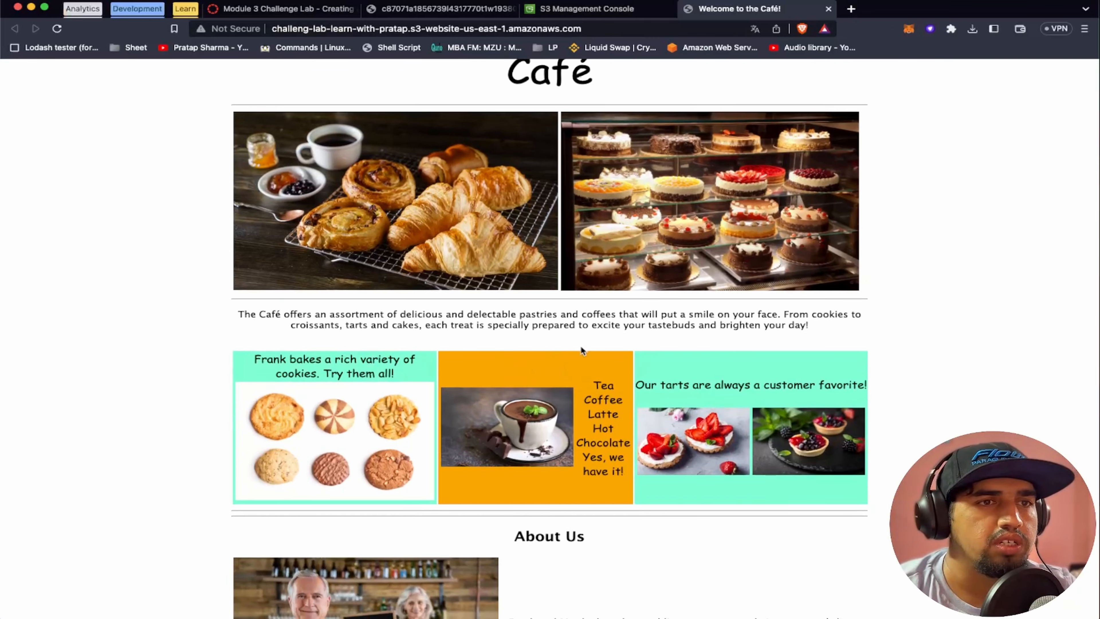
scroll(580, 346, up, 2)
click(641, 27)
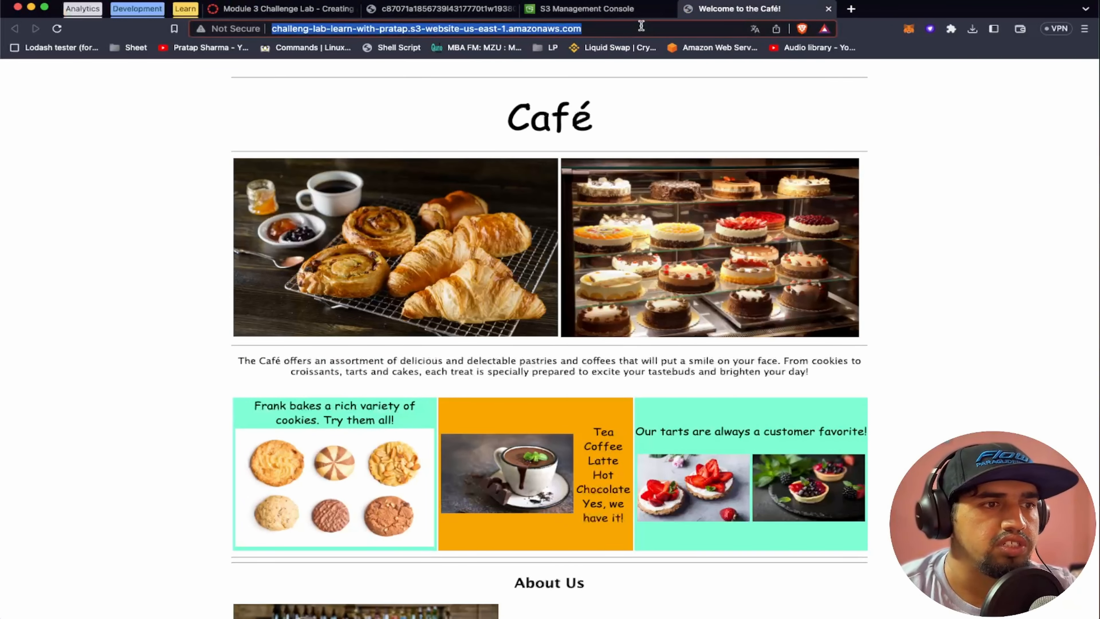
key(Return)
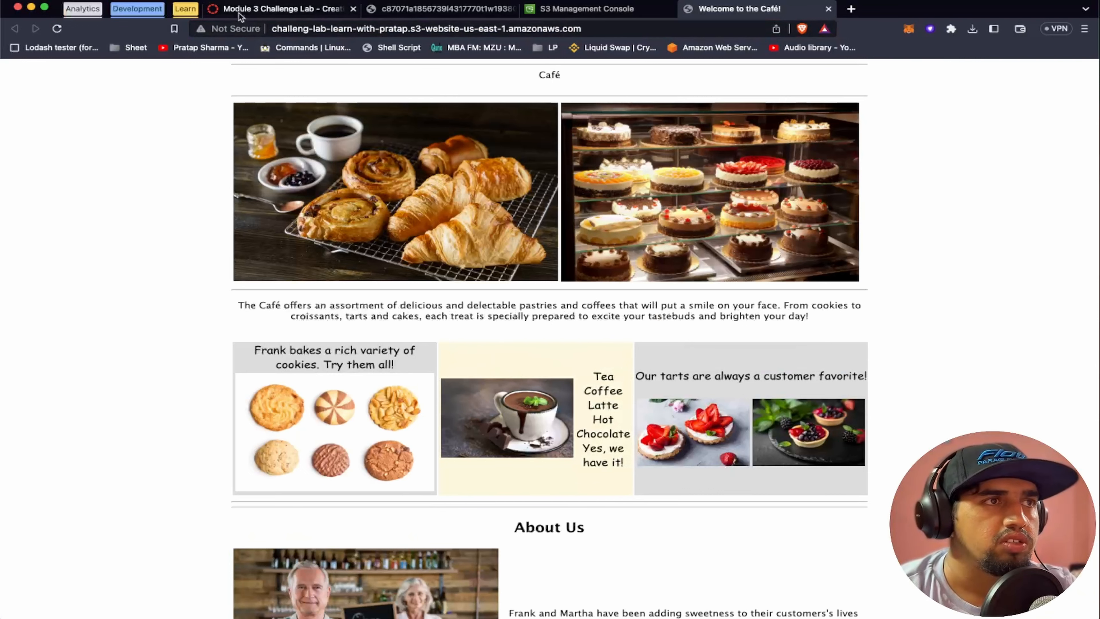
Read lab step 21, and examine the version list of index.html in the S3 bucket alongside the edited code
click(281, 8)
scroll(416, 337, down, 3)
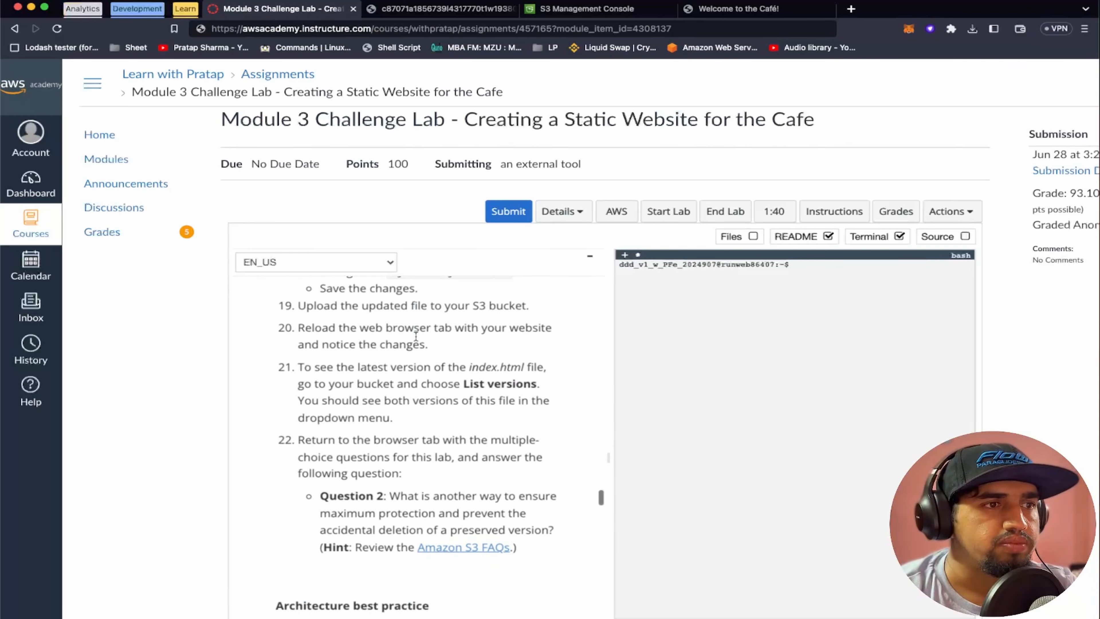
scroll(447, 341, down, 1)
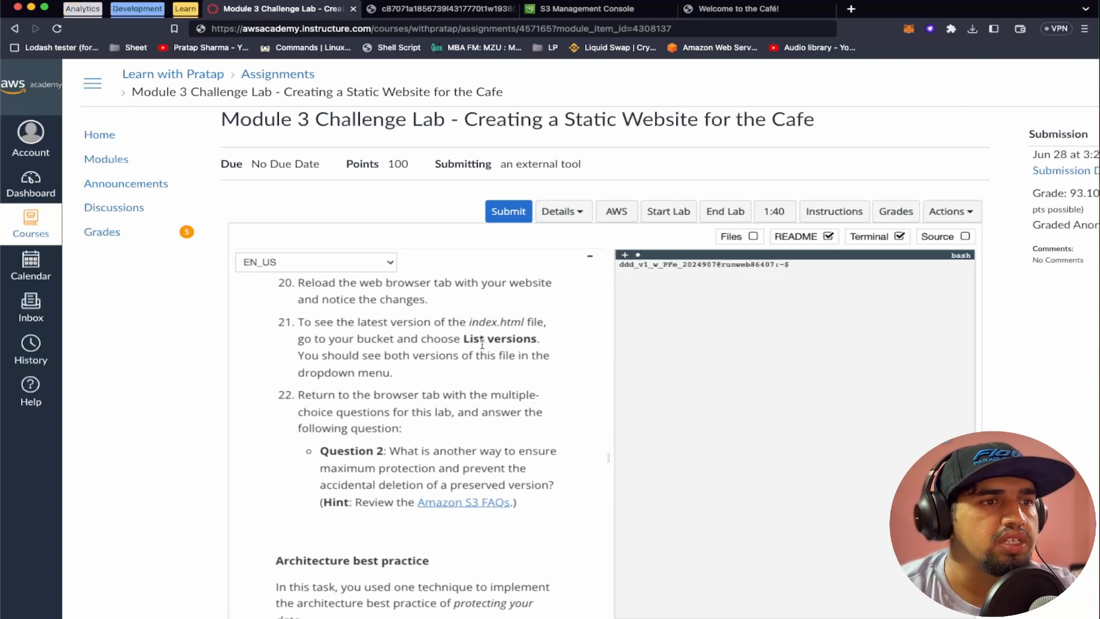
click(587, 8)
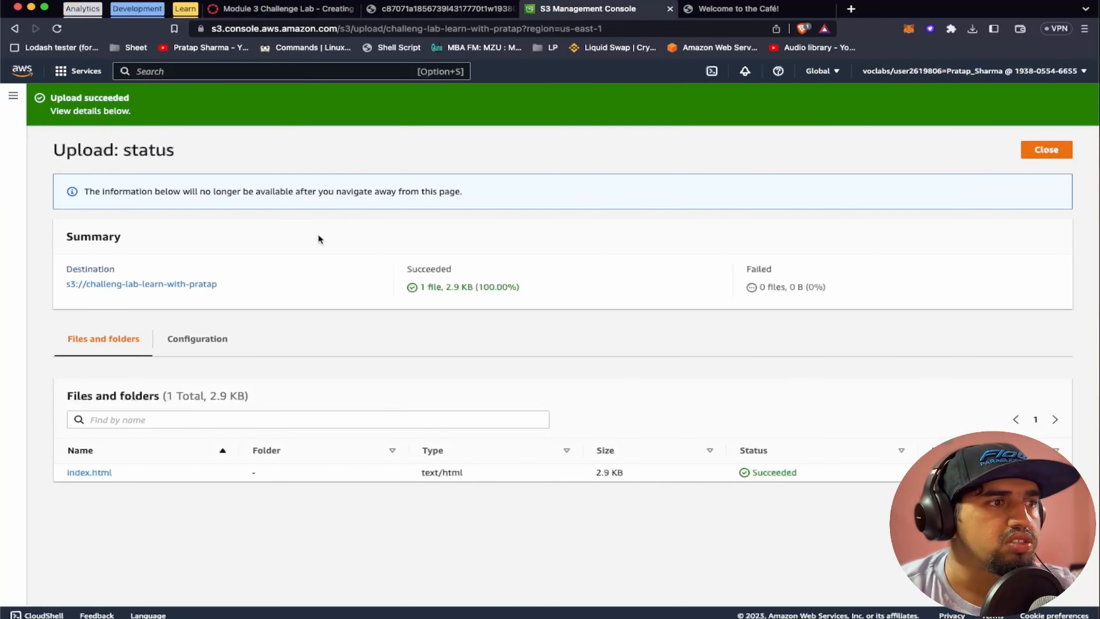
click(1052, 149)
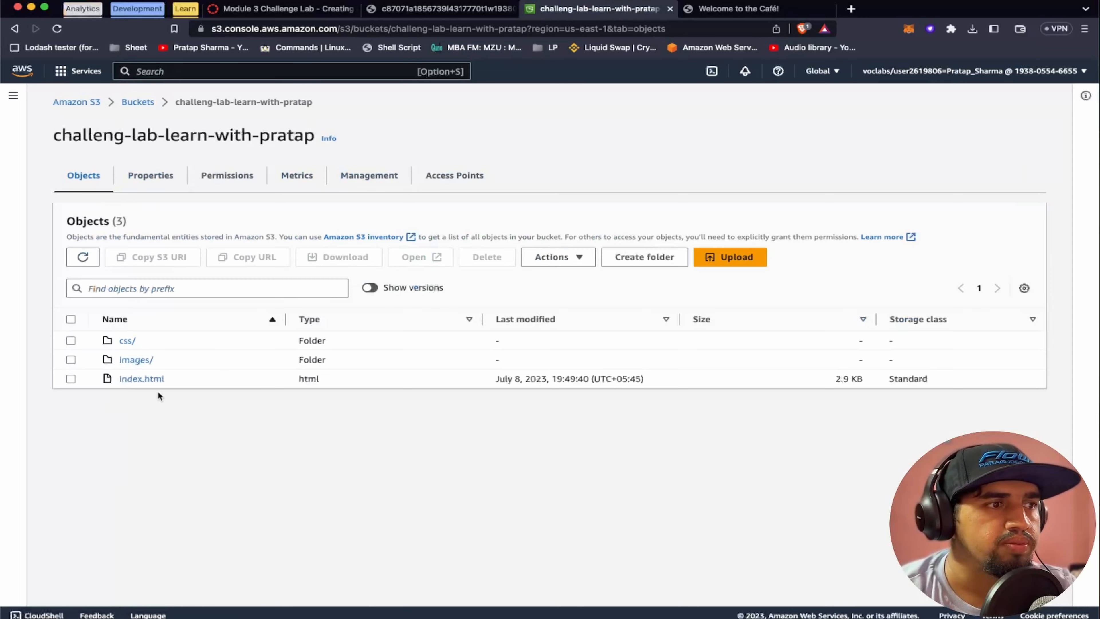
click(146, 379)
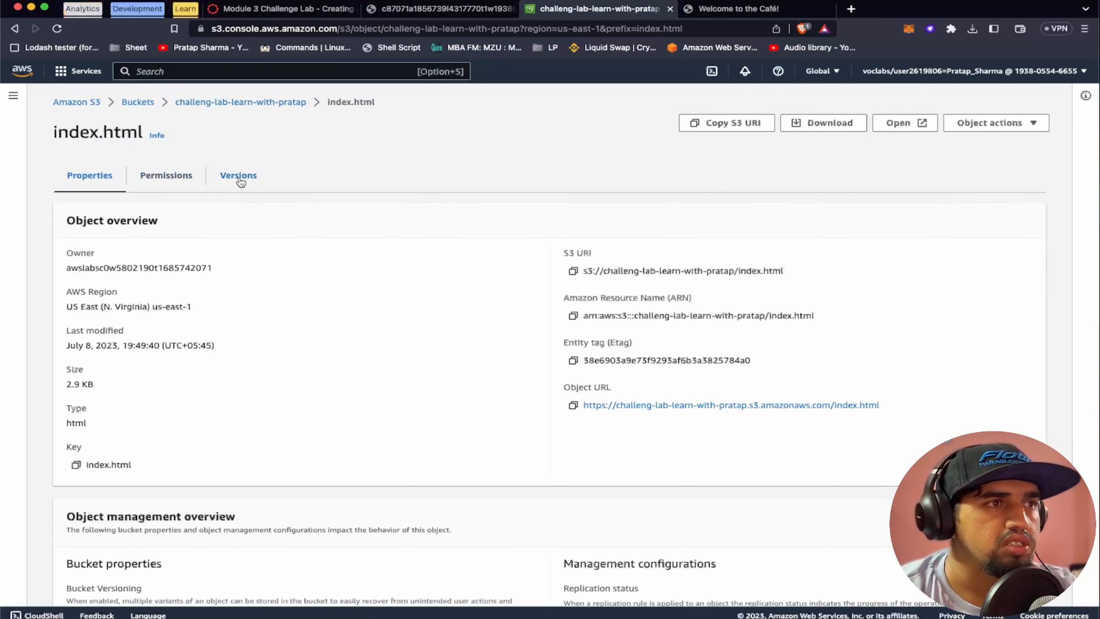
click(240, 178)
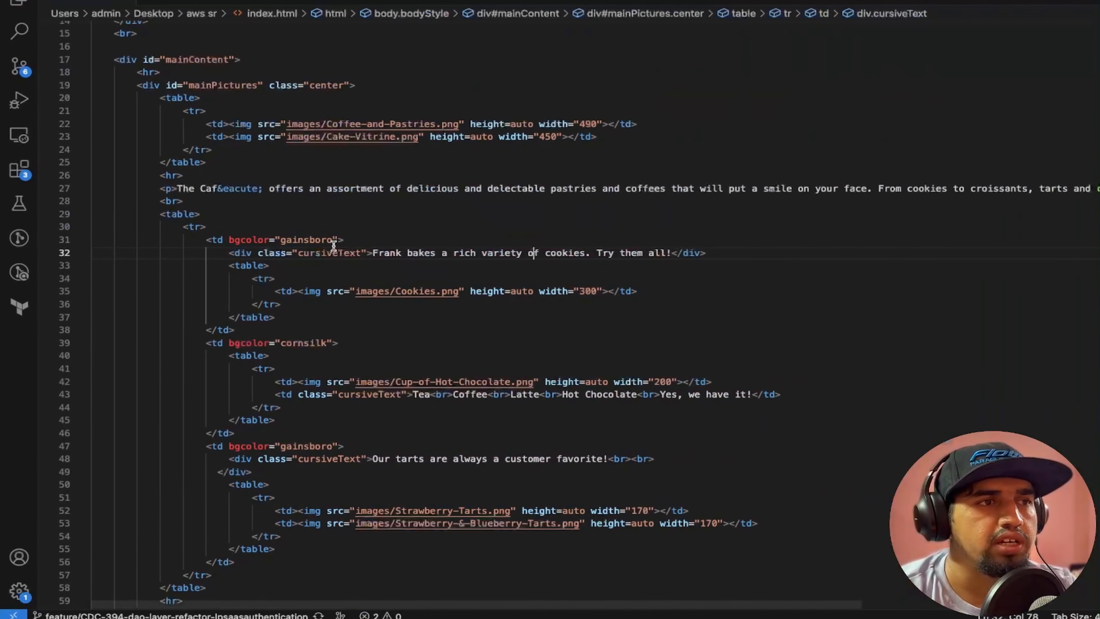
double_click(315, 242)
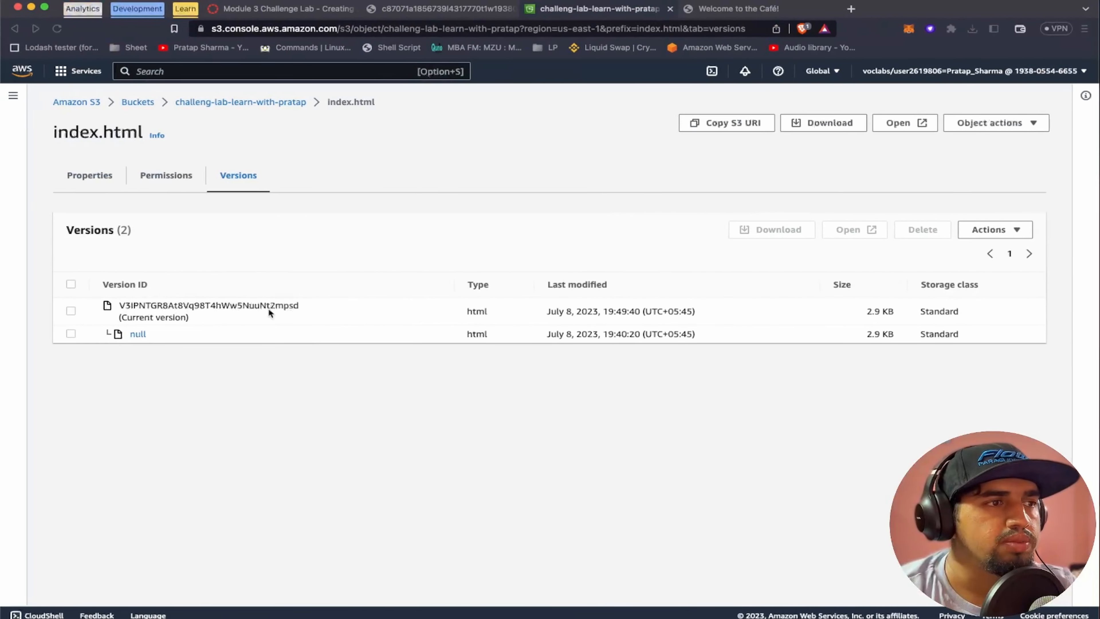
drag(119, 318, 198, 321)
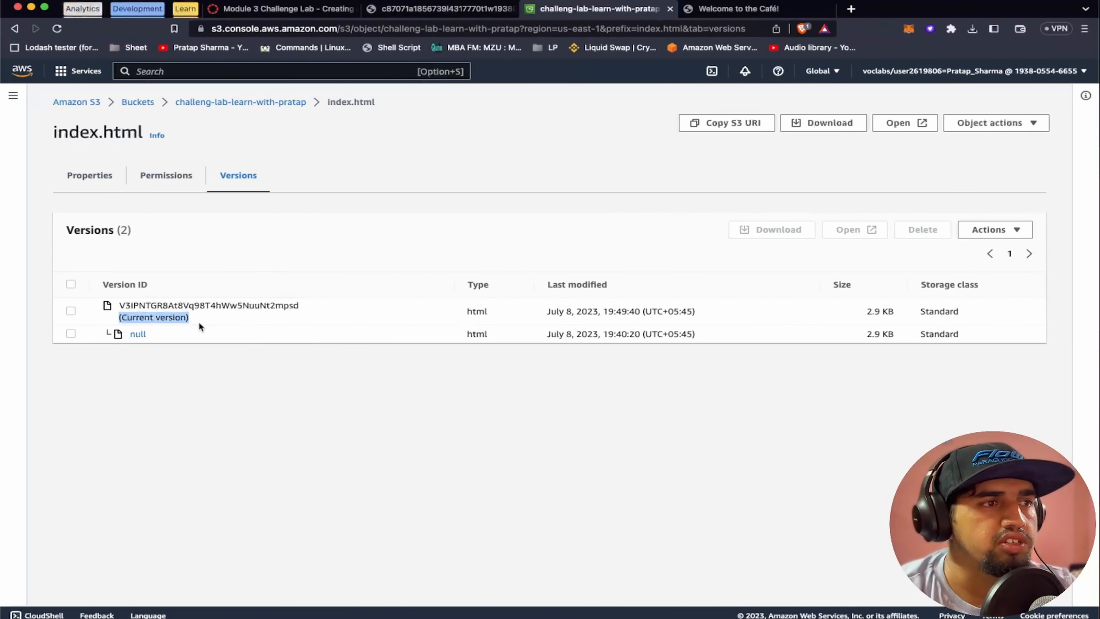
click(225, 314)
Read lab step 22 and select Multi-factor authentication as the answer to Question 2 on the lab questions page
click(287, 9)
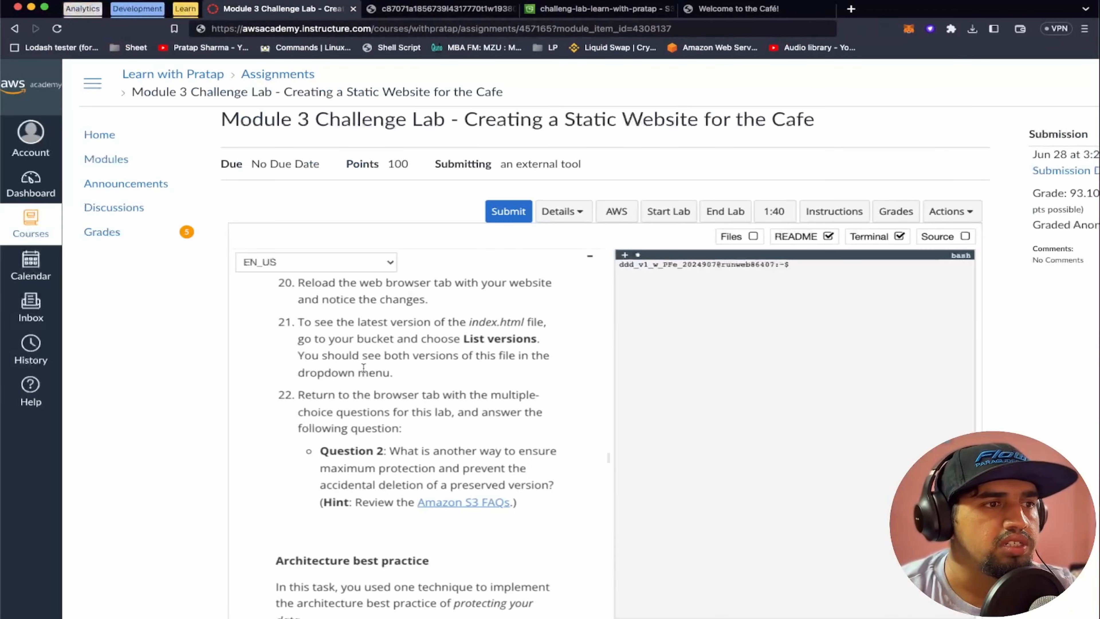
scroll(363, 367, down, 1)
scroll(396, 377, down, 1)
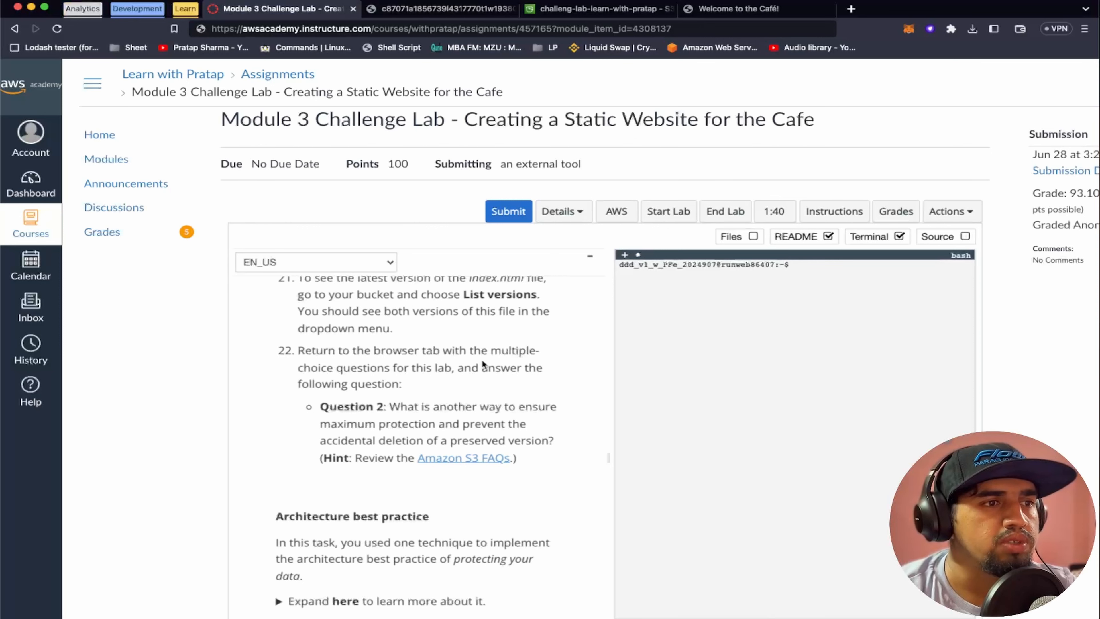
scroll(483, 363, up, 1)
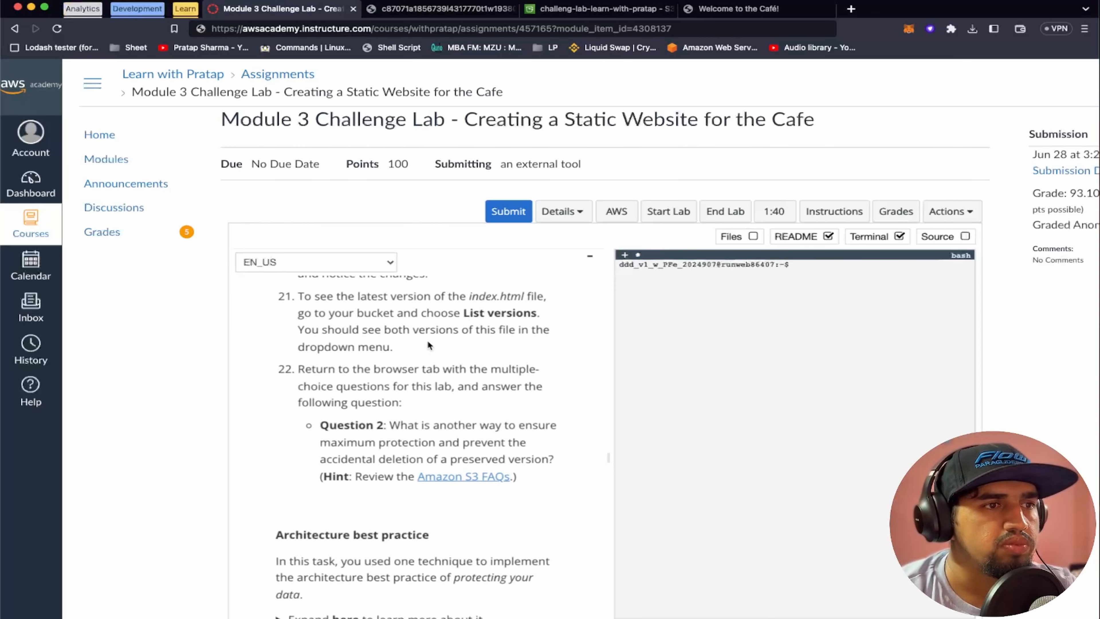
click(437, 8)
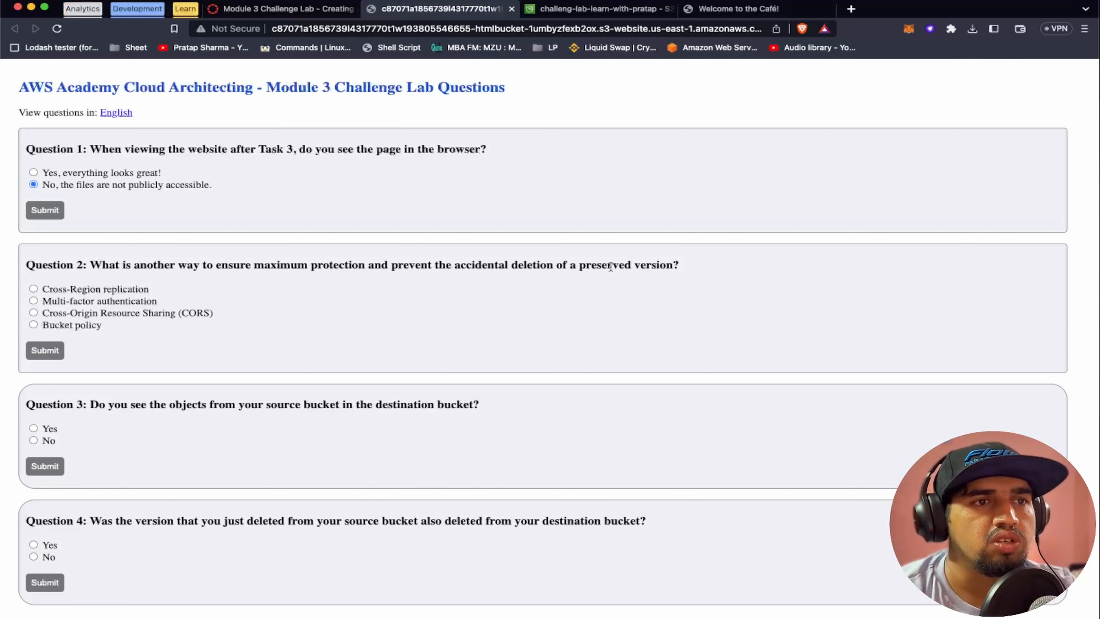
click(33, 301)
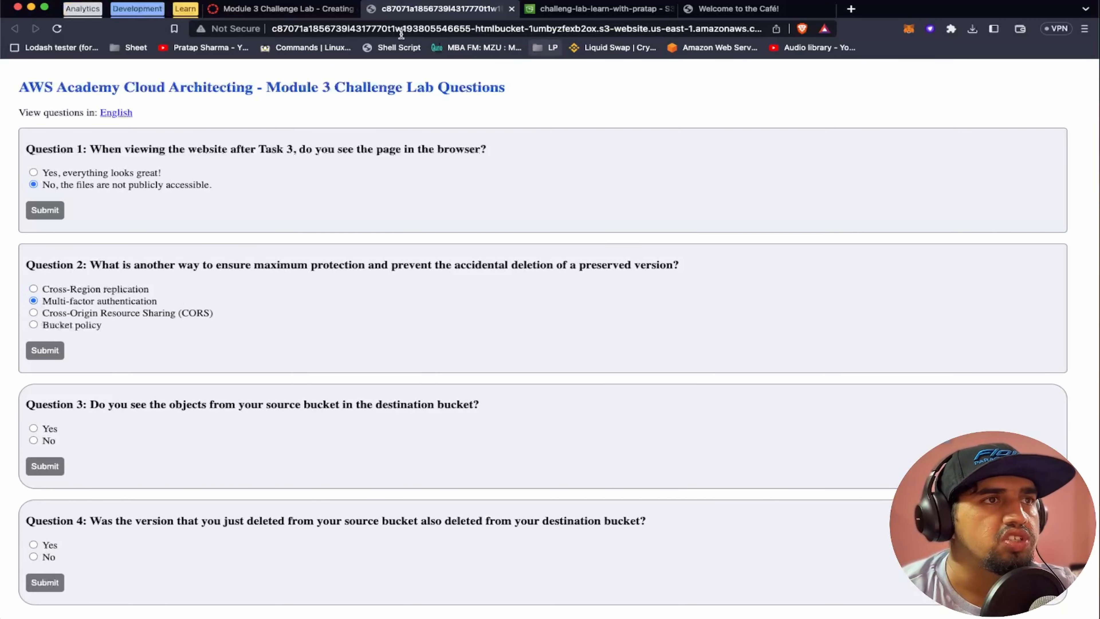
Return to the lab instructions and read Challenge #3 and Task 6 step 23 on setting lifecycle policies for the website bucket
click(285, 9)
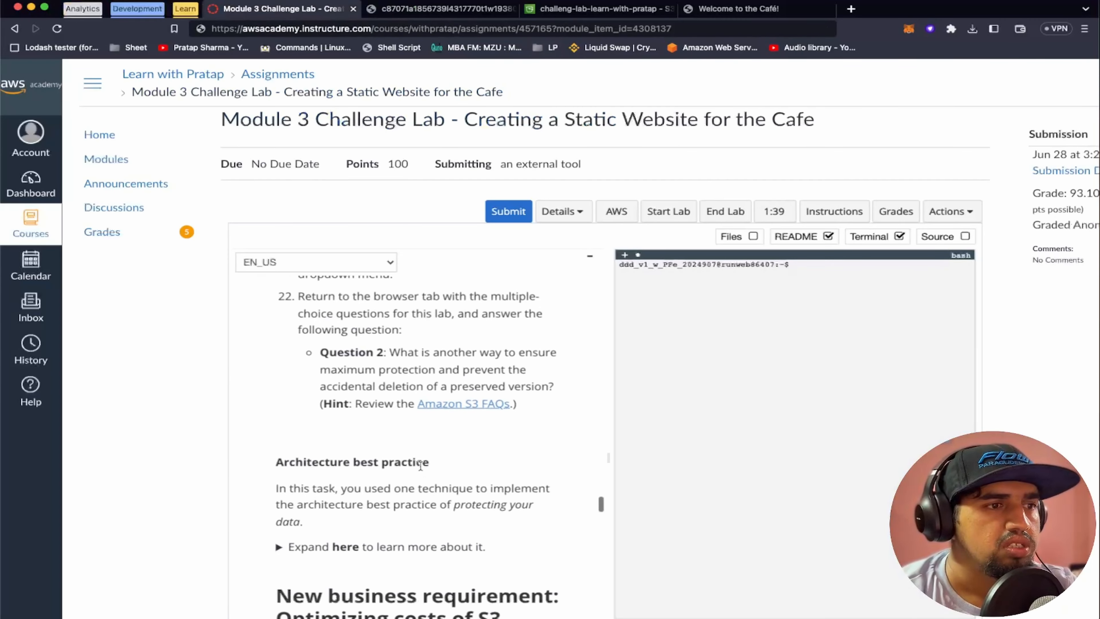
scroll(421, 469, down, 4)
scroll(420, 465, down, 4)
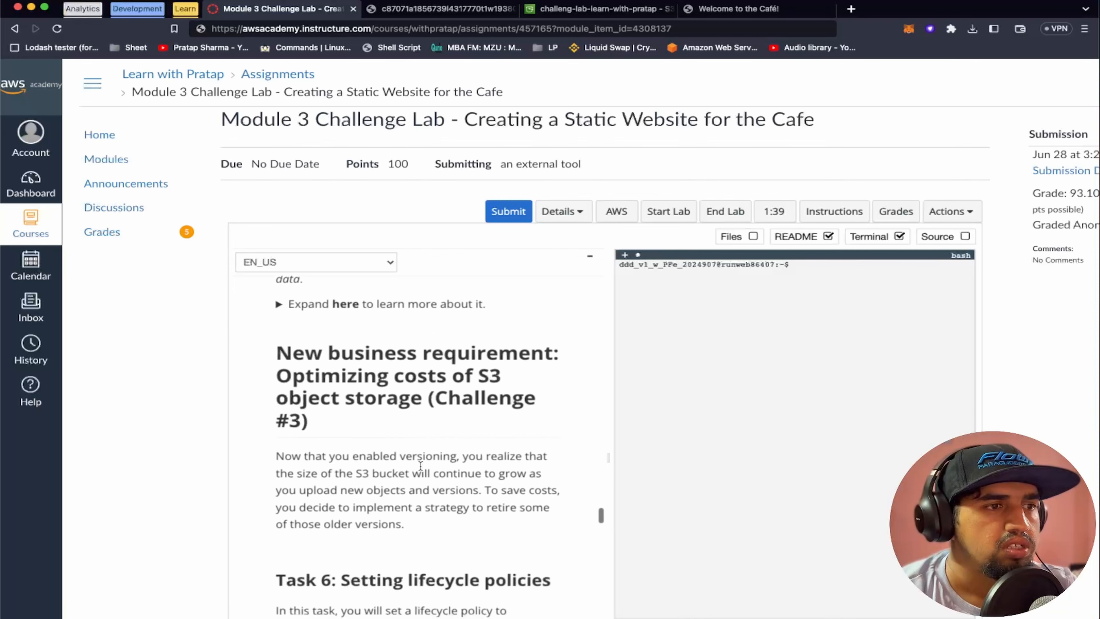
scroll(420, 466, down, 4)
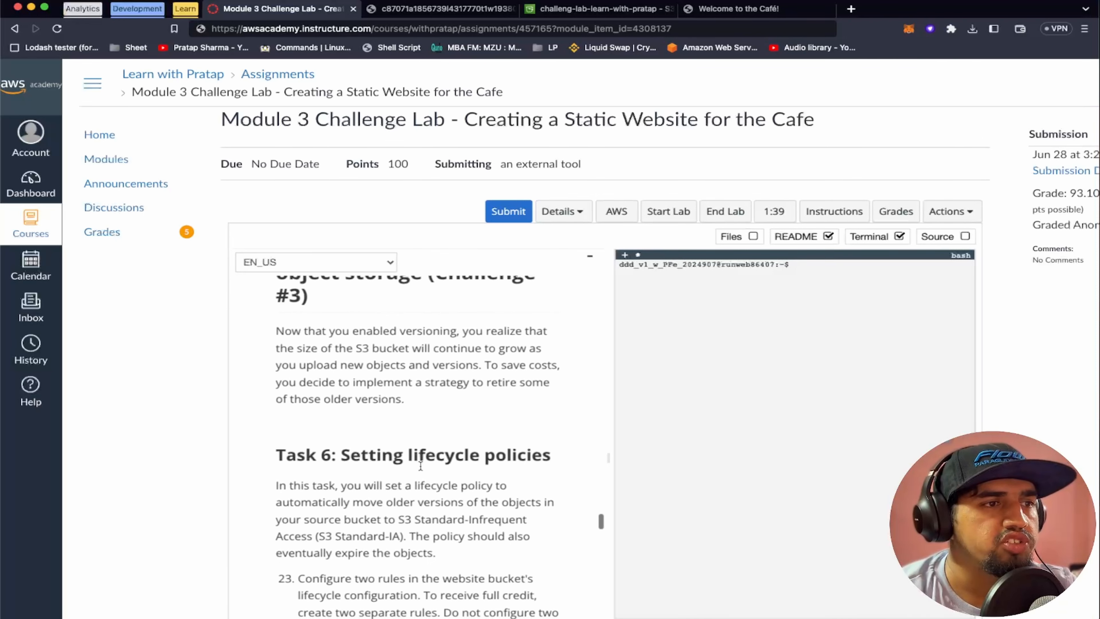
scroll(420, 466, up, 1)
scroll(419, 466, down, 2)
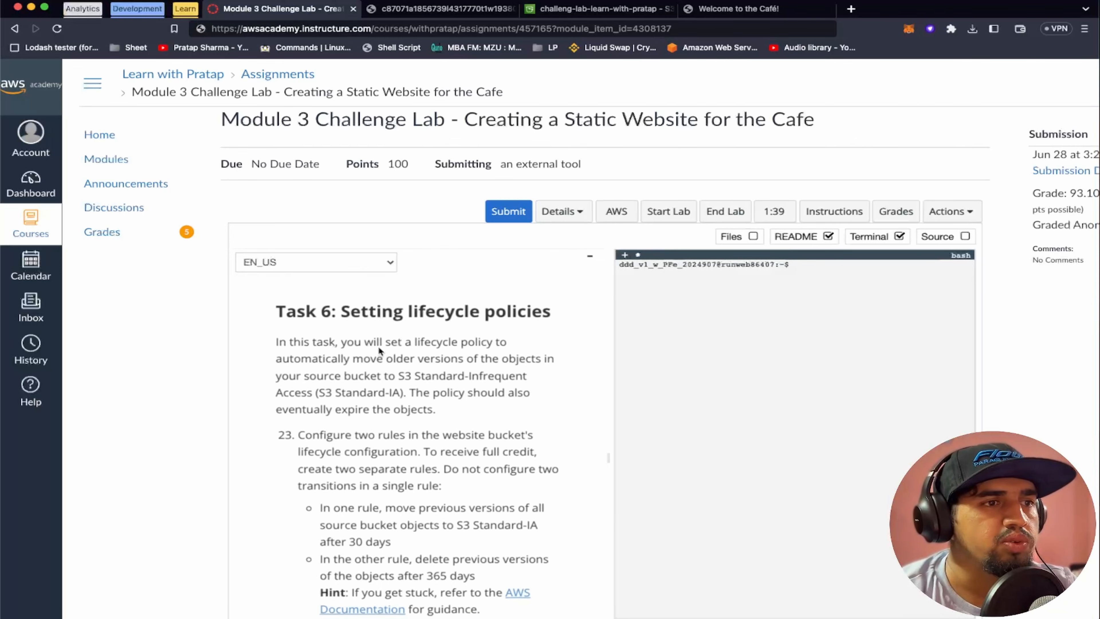
scroll(459, 425, down, 1)
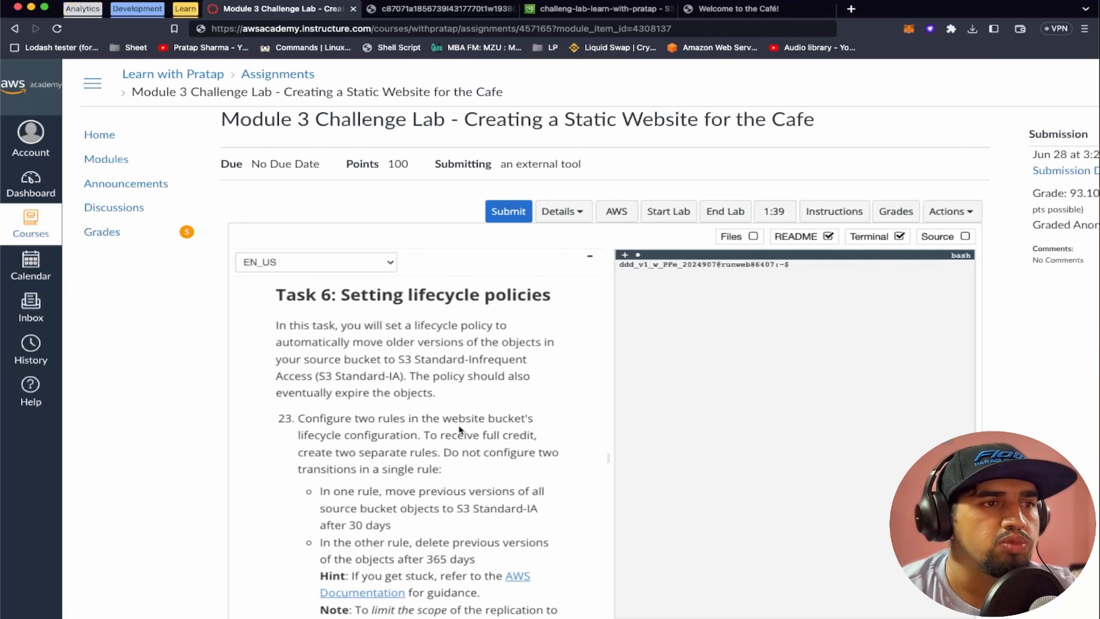
scroll(459, 425, down, 1)
scroll(459, 425, down, 3)
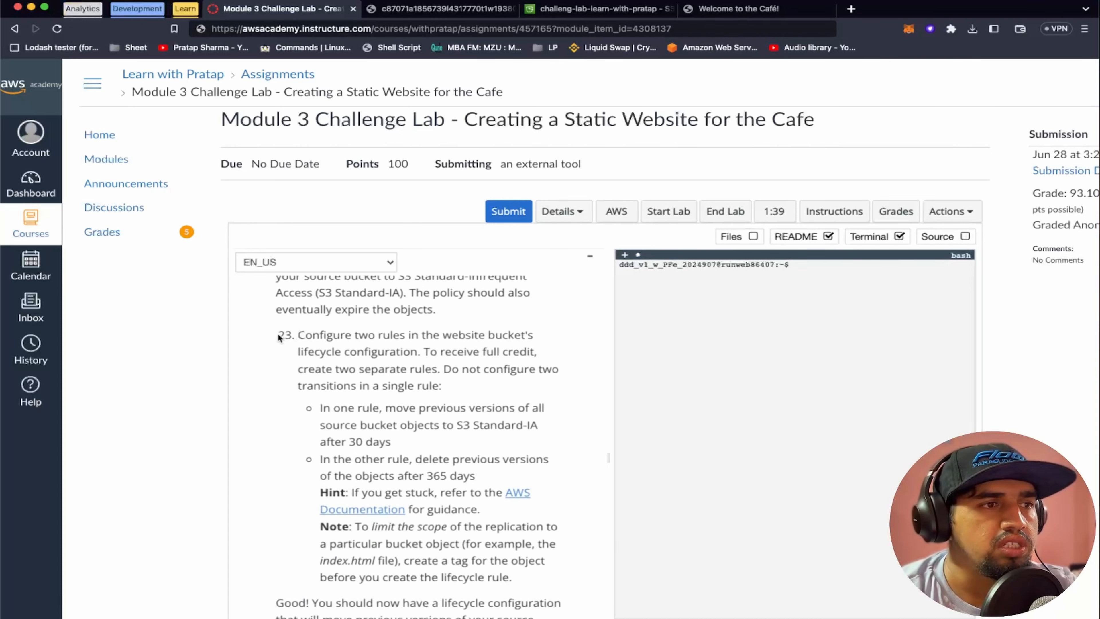
scroll(419, 352, down, 1)
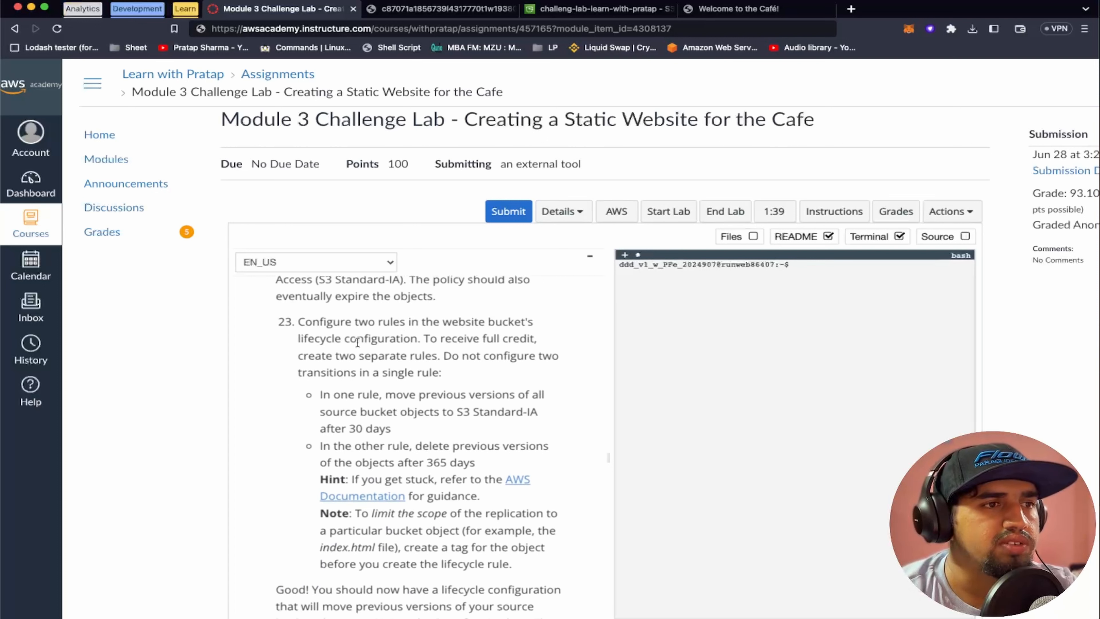
scroll(474, 349, down, 1)
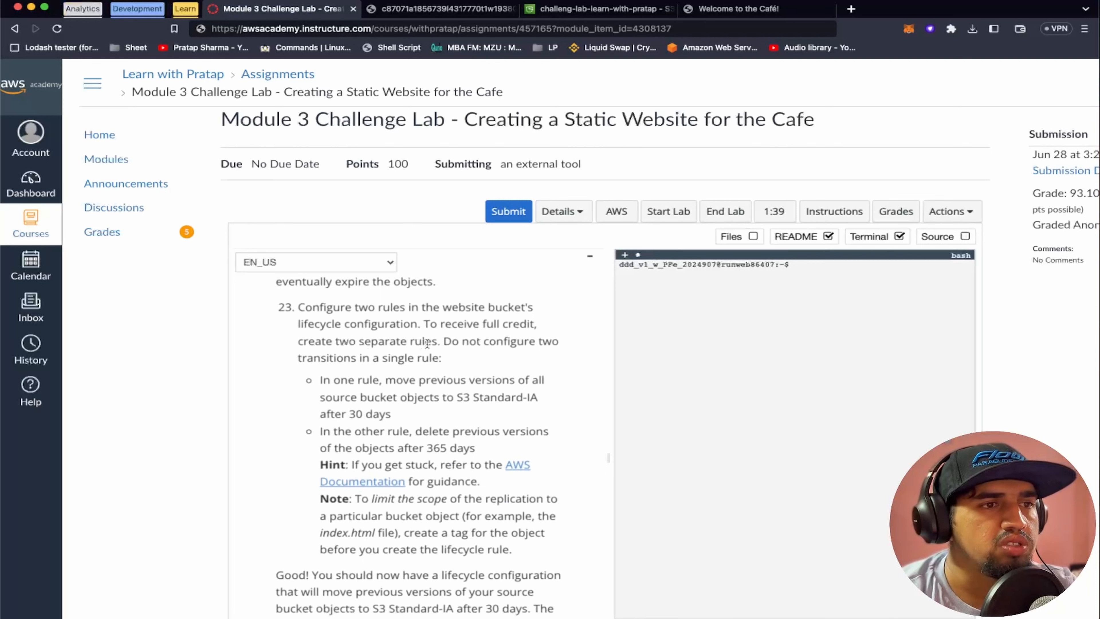
scroll(433, 370, down, 3)
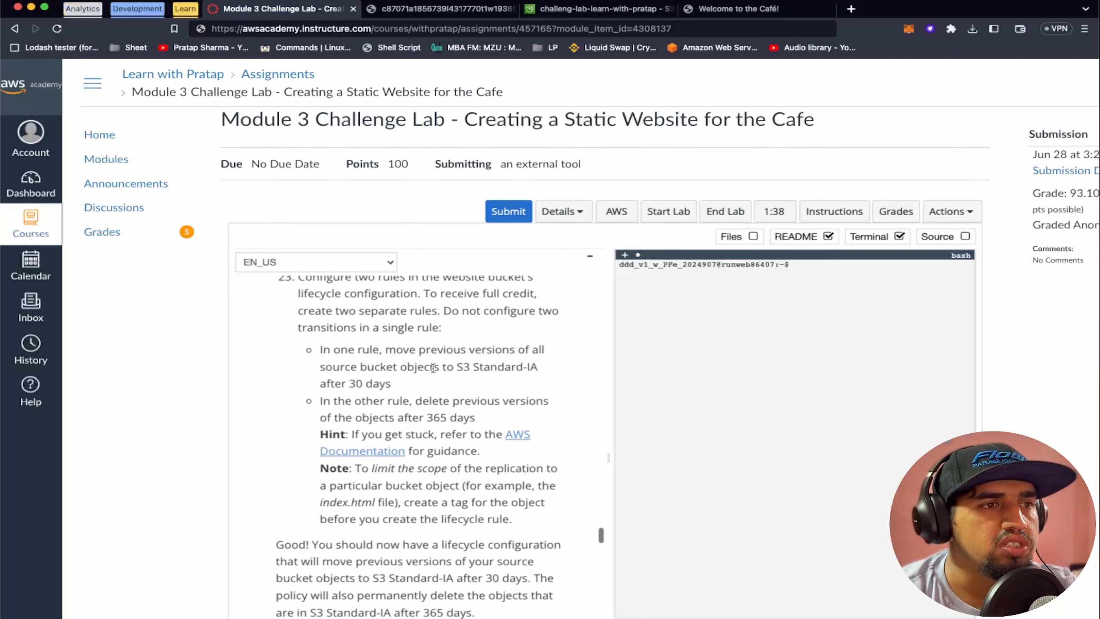
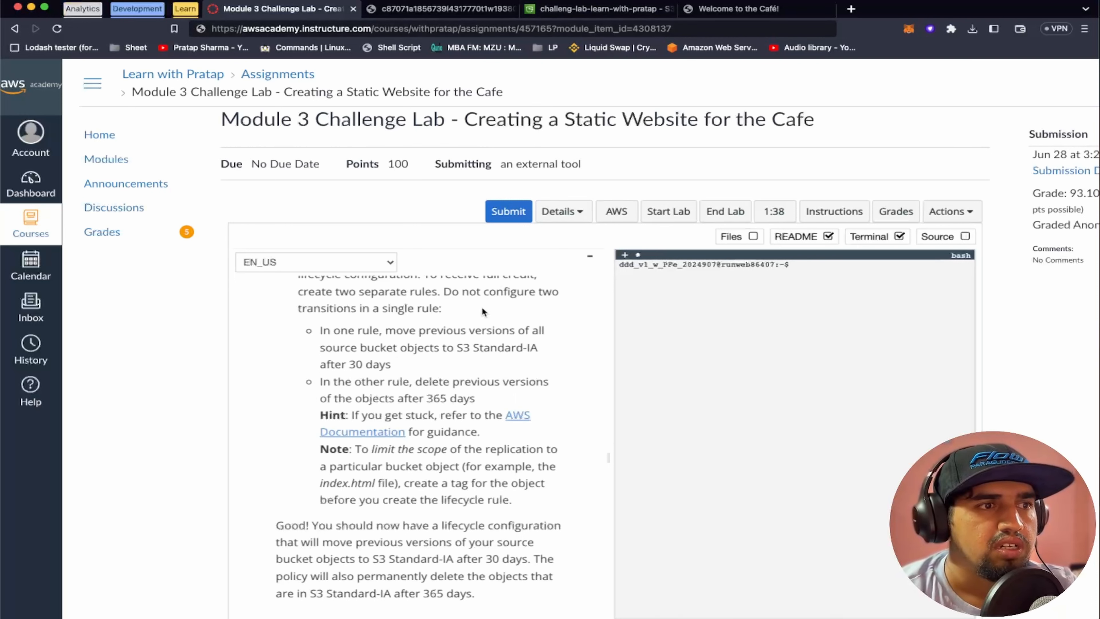
Reread lab step 23, then start a lifecycle rule for the challeng-lab-learn-with-pratap bucket in the S3 console and name it 30days
scroll(482, 309, up, 3)
scroll(482, 307, down, 2)
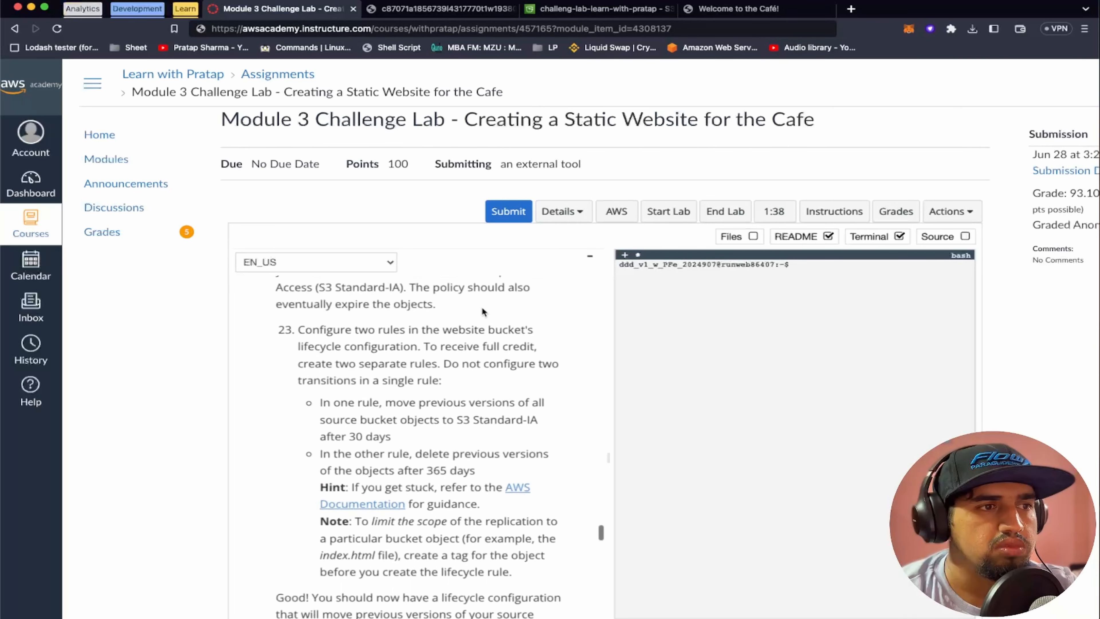
click(595, 10)
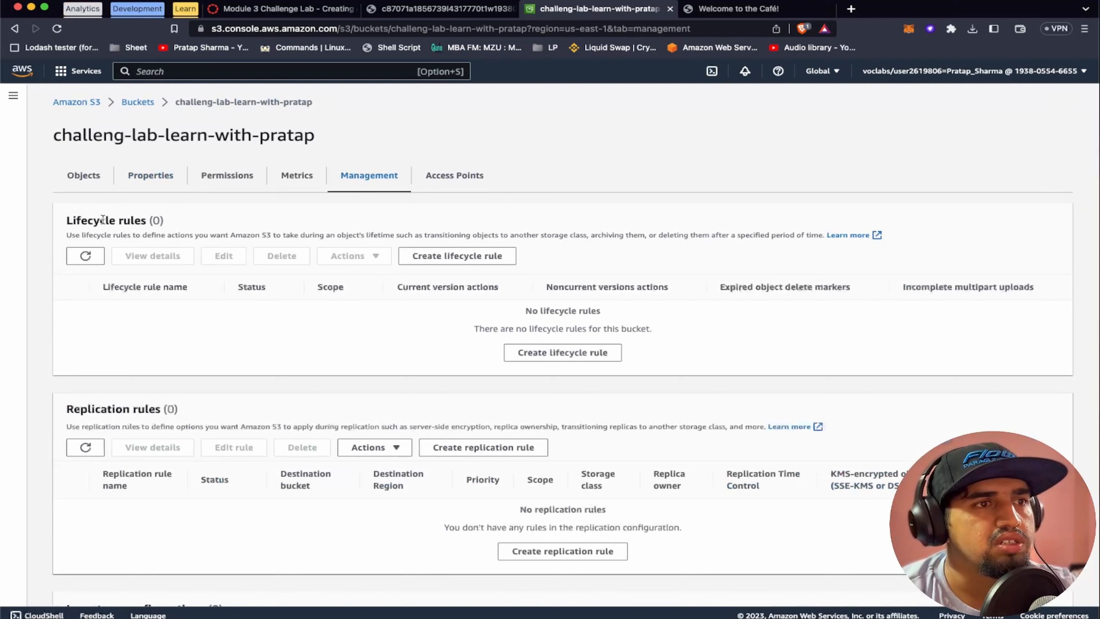
click(530, 351)
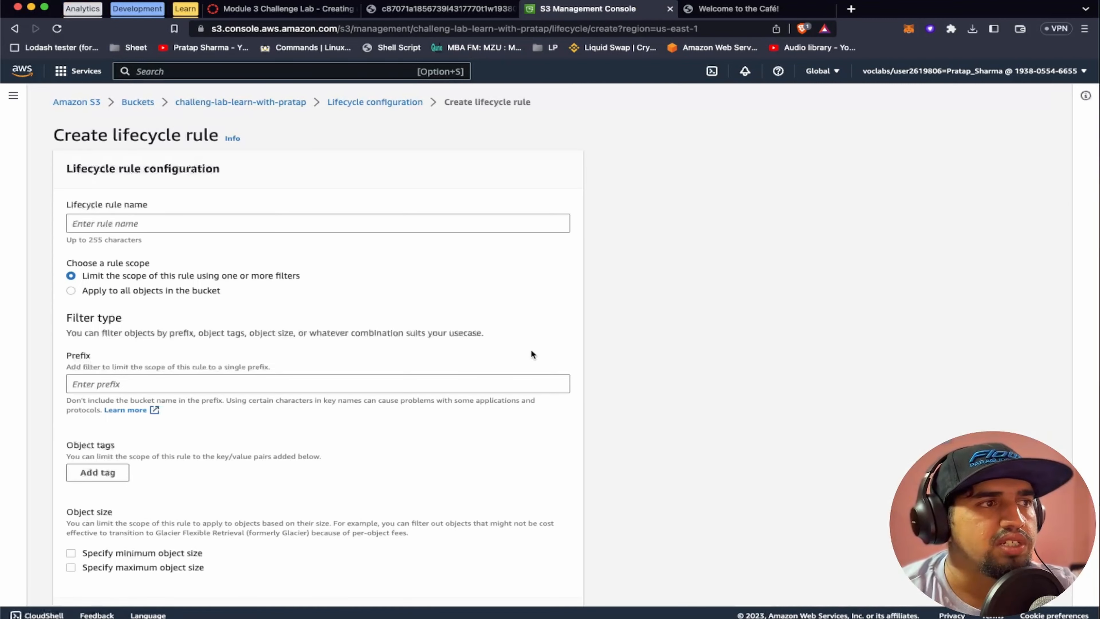
click(151, 222)
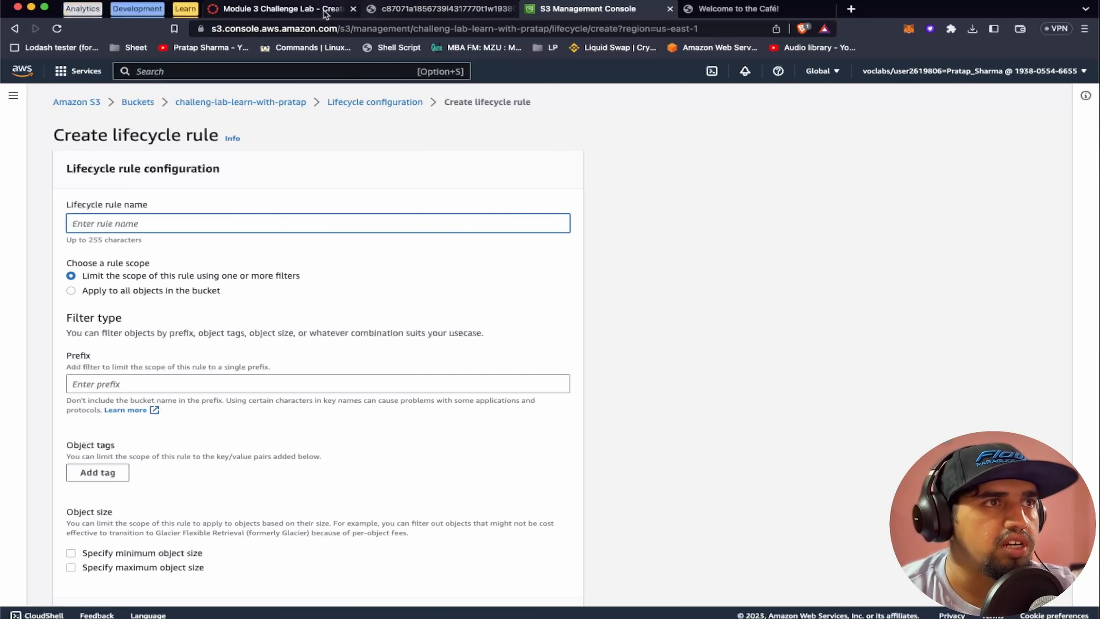
click(303, 10)
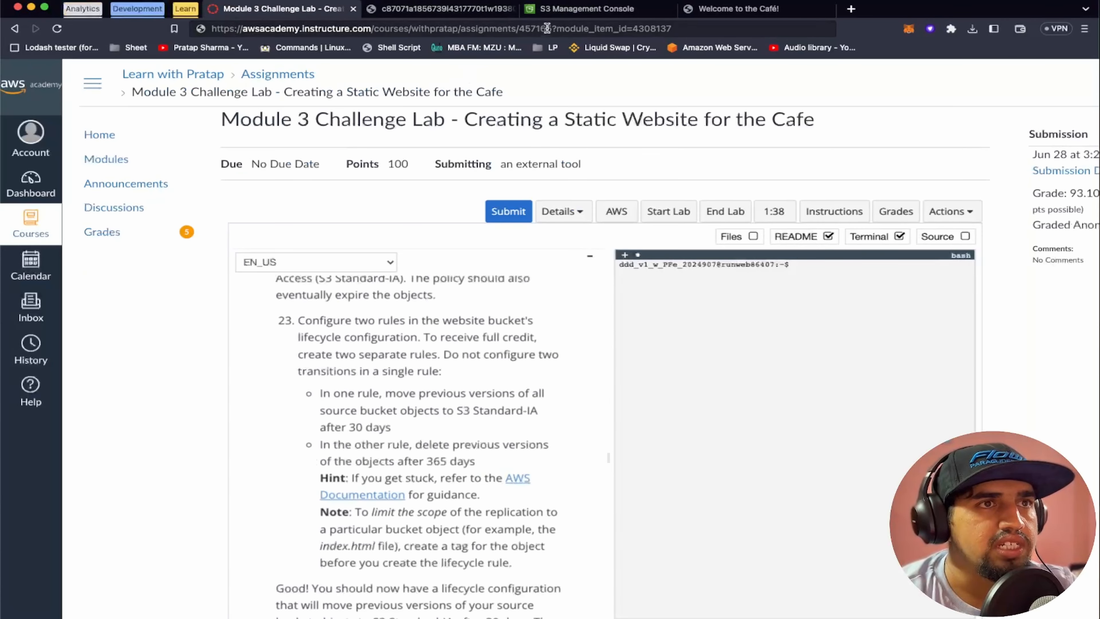
click(563, 9)
text(30days)
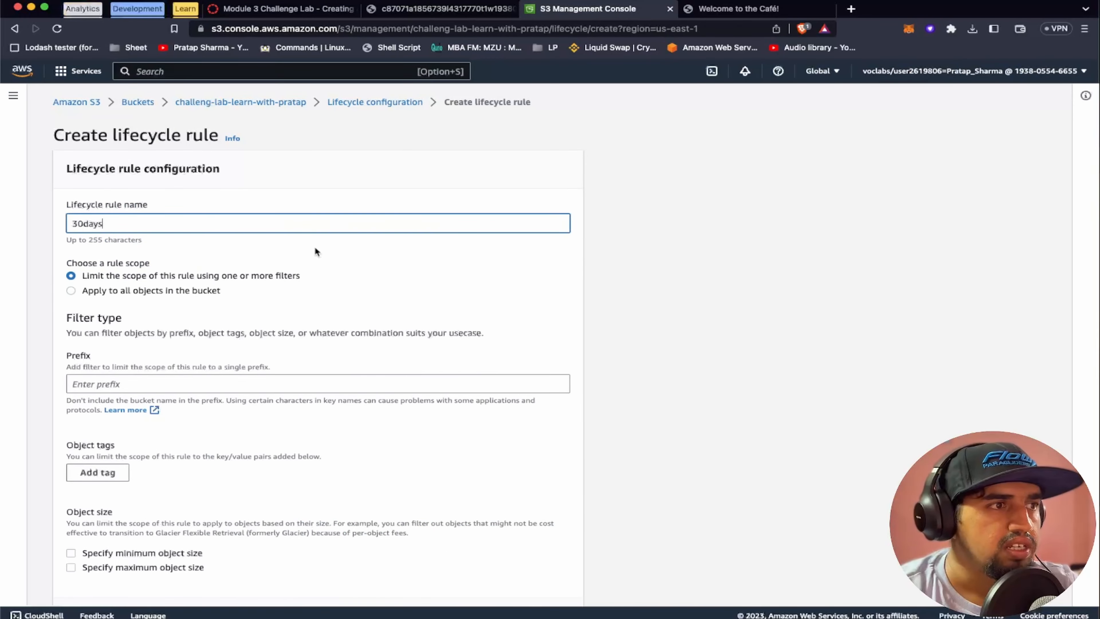
Apply the 30days rule to all objects in the bucket and acknowledge that scope
scroll(345, 284, down, 1)
scroll(345, 284, down, 1)
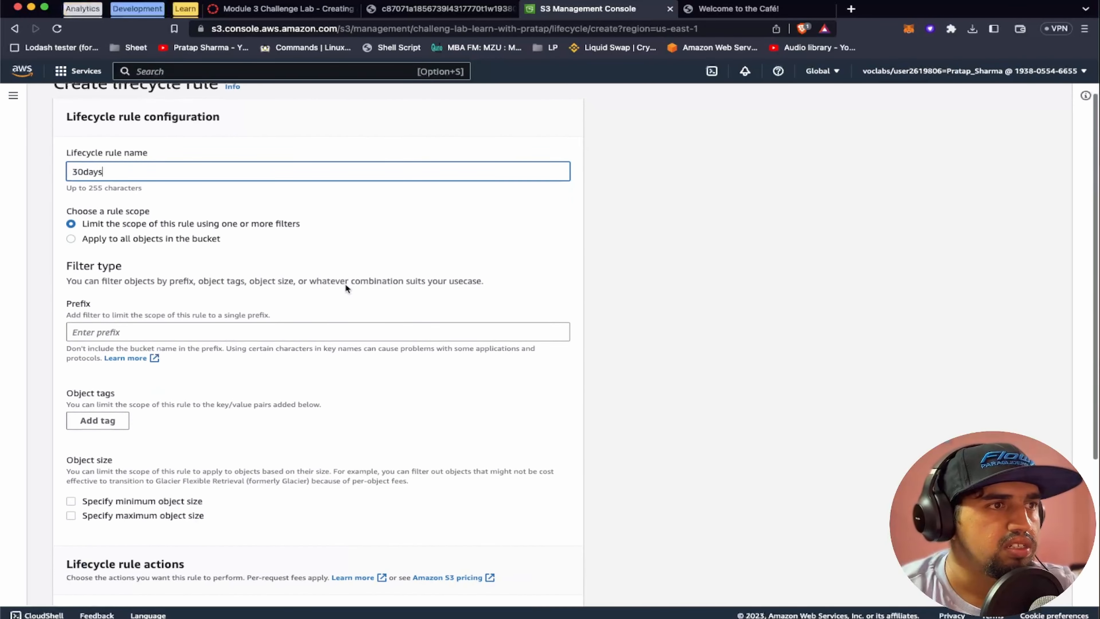
click(109, 236)
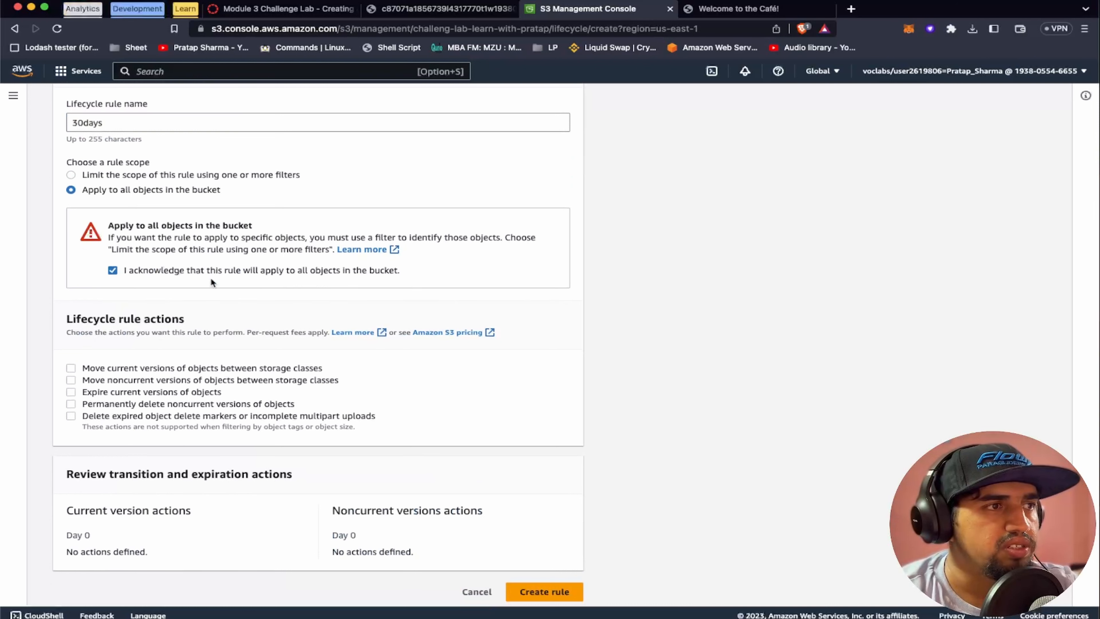
scroll(243, 309, down, 1)
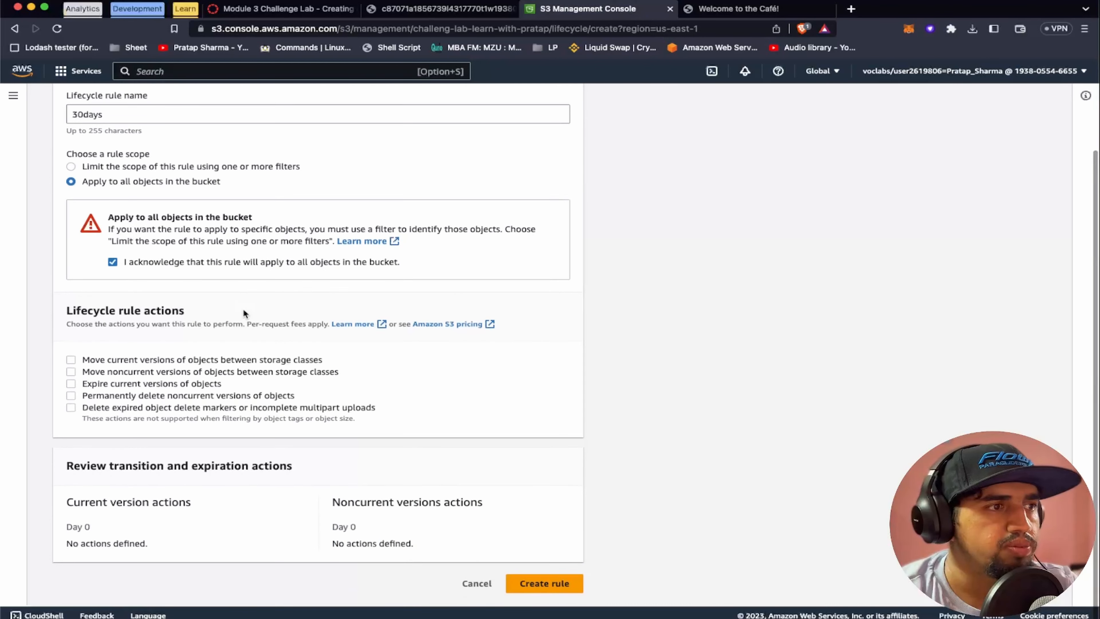
Have the rule move current object versions to Standard-IA 30 days after creation, and create it
click(72, 363)
scroll(203, 425, down, 4)
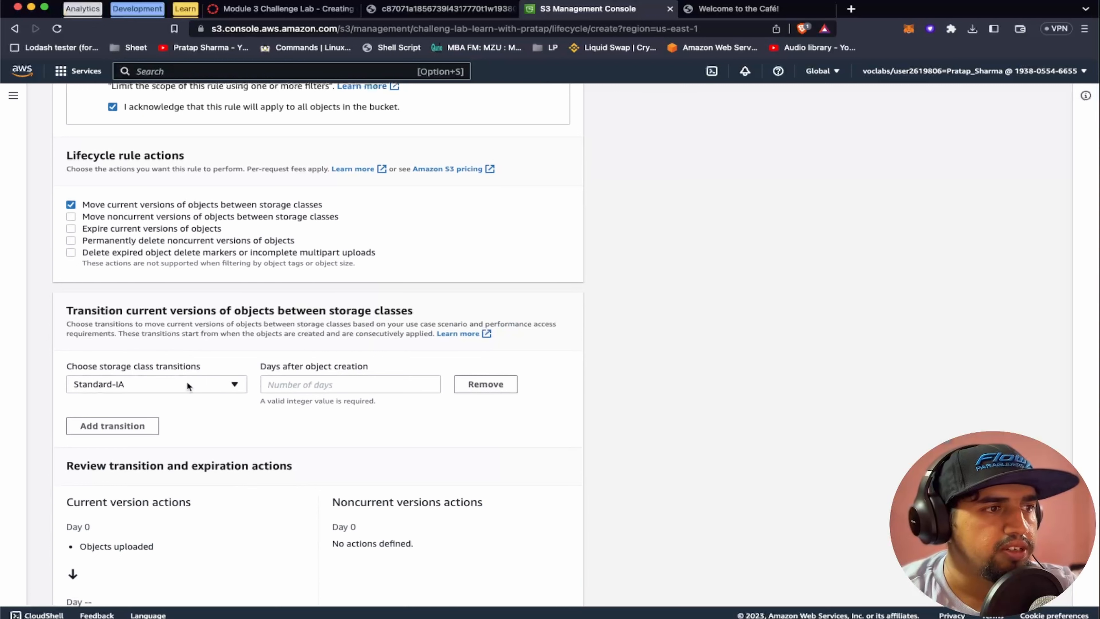
click(308, 385)
text(30)
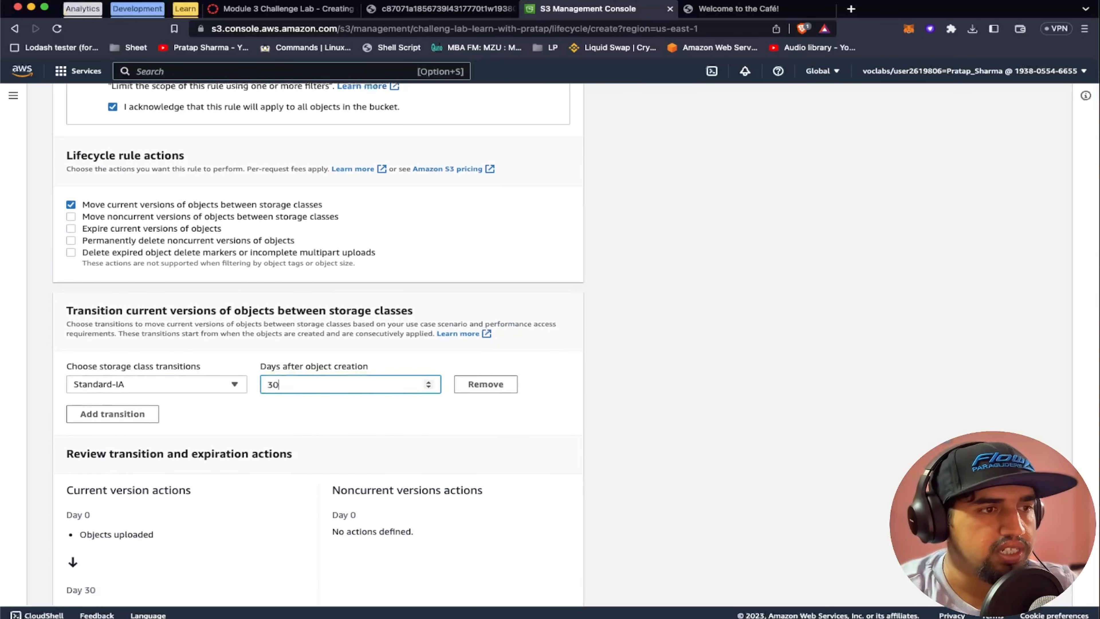
scroll(364, 420, down, 2)
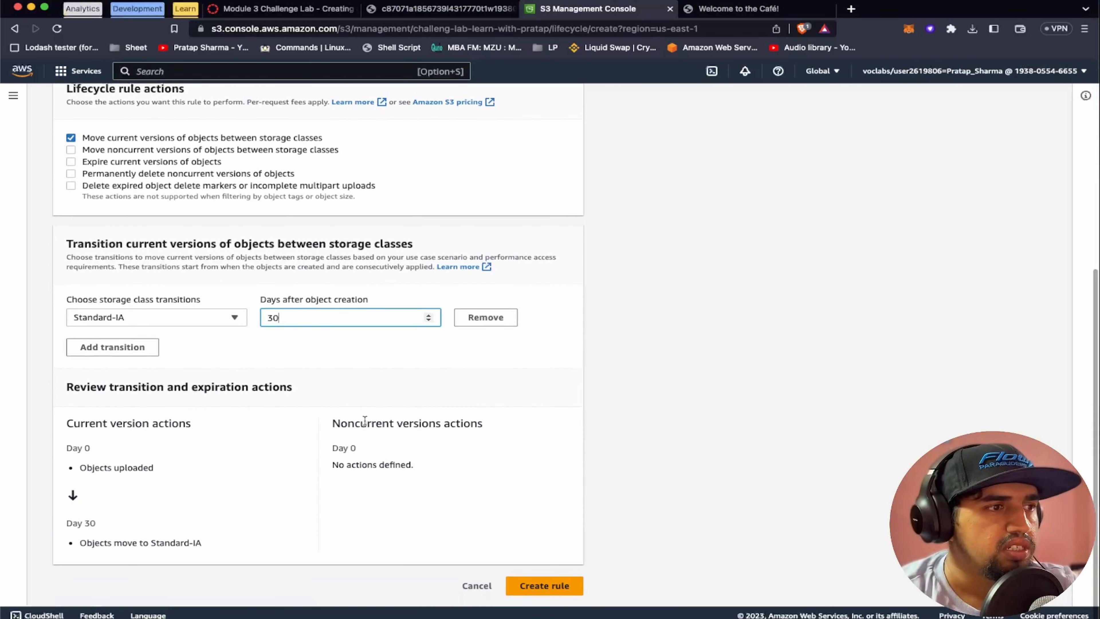
click(540, 583)
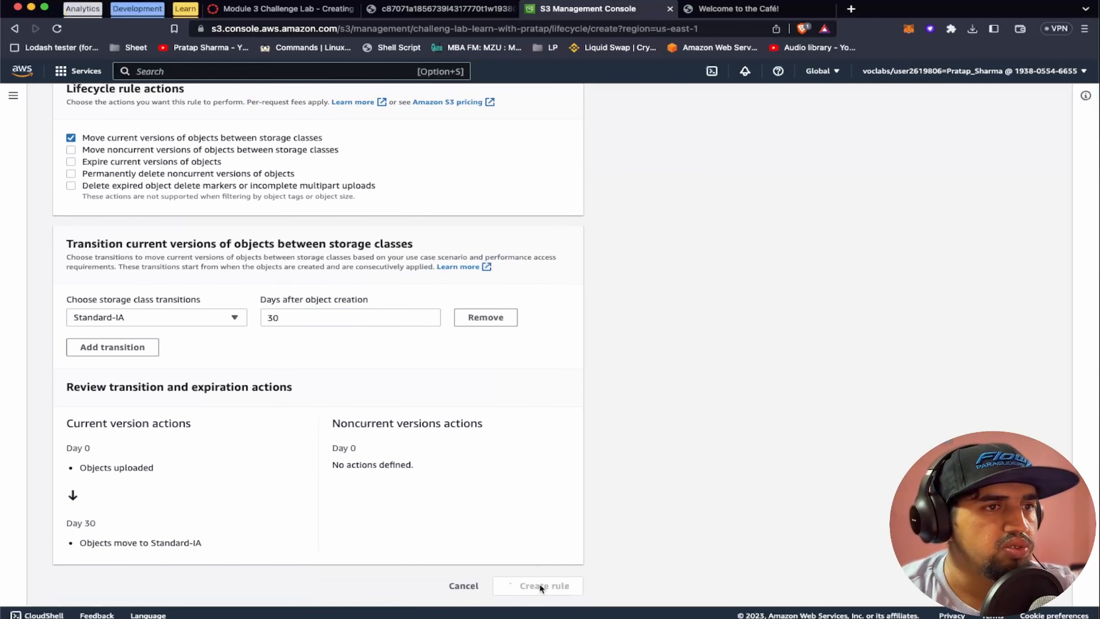
Check the second rule's requirements in the lab instructions, then start another lifecycle rule in the S3 console named 365 days
click(282, 8)
scroll(339, 413, down, 1)
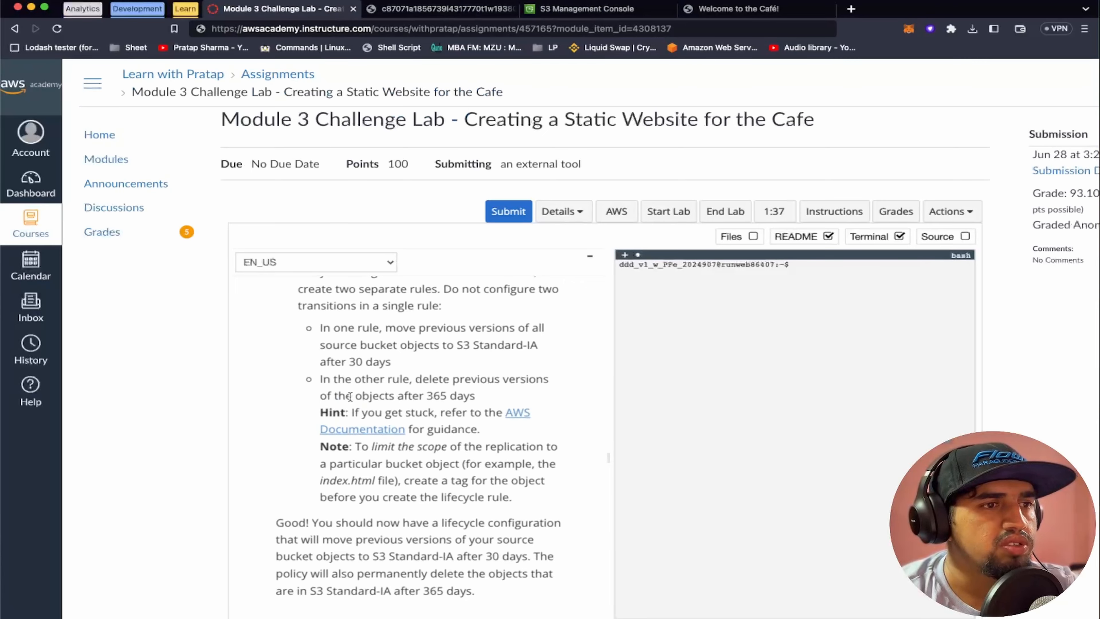
click(584, 9)
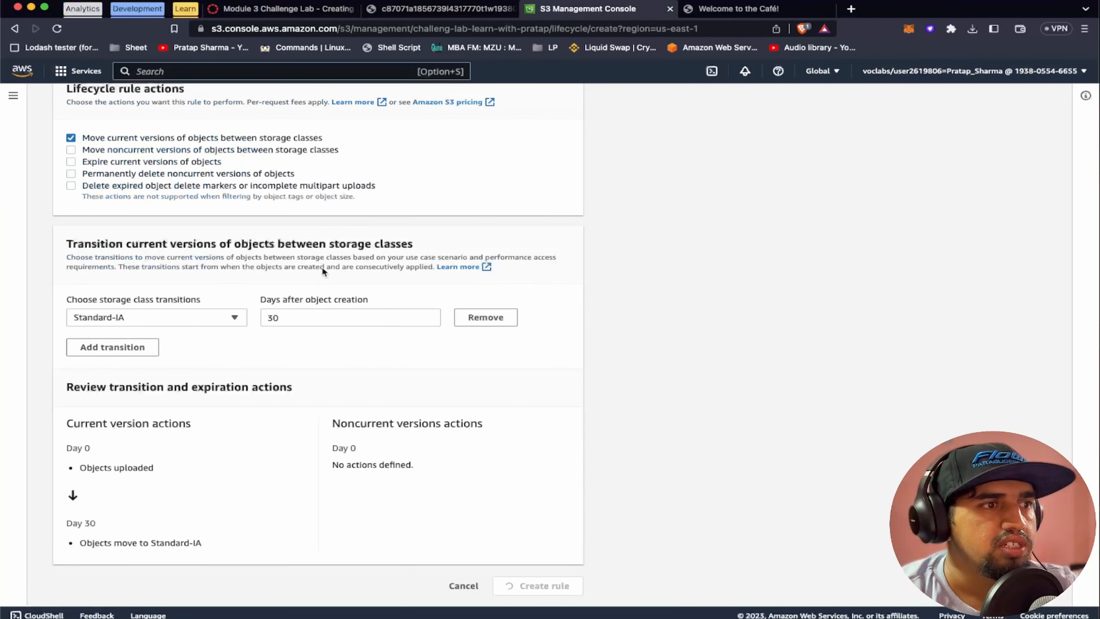
scroll(292, 326, up, 8)
scroll(291, 327, down, 8)
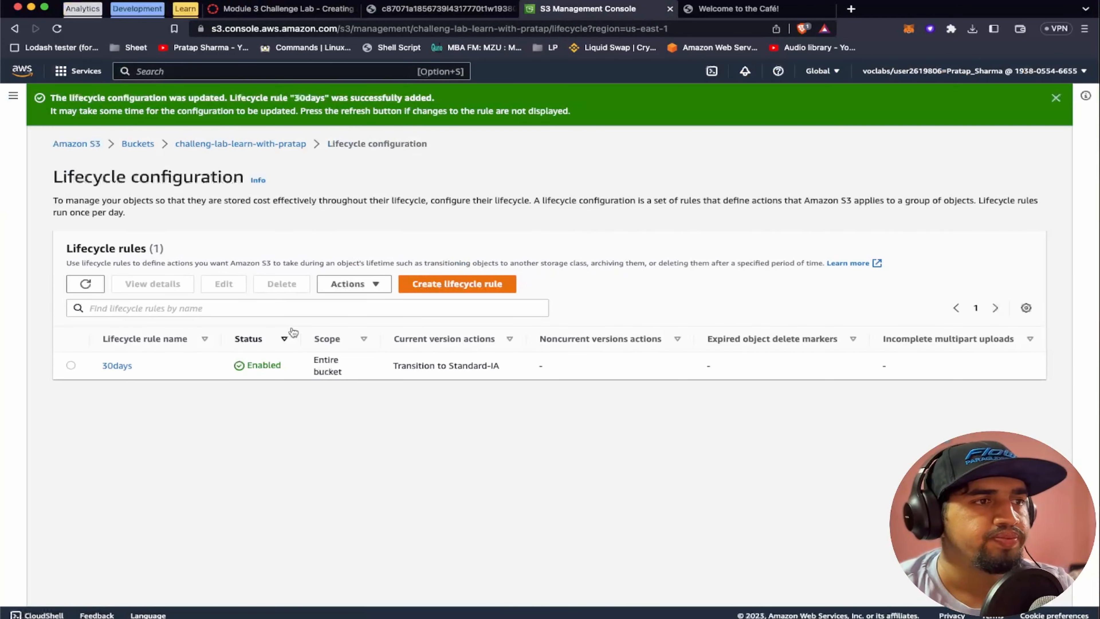
click(430, 283)
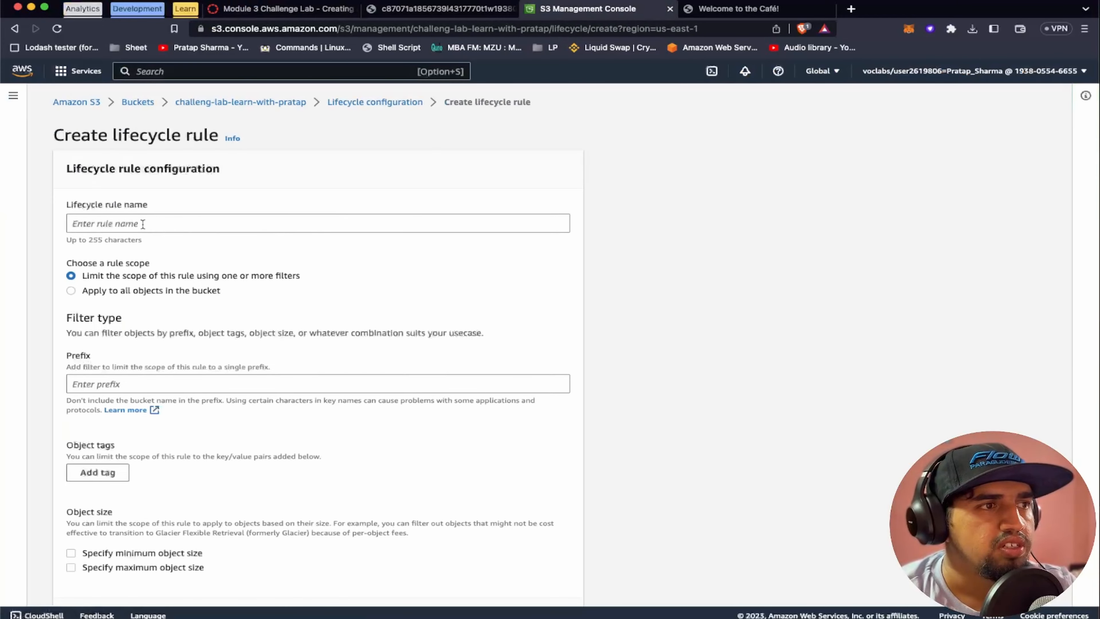
click(142, 224)
text(36)
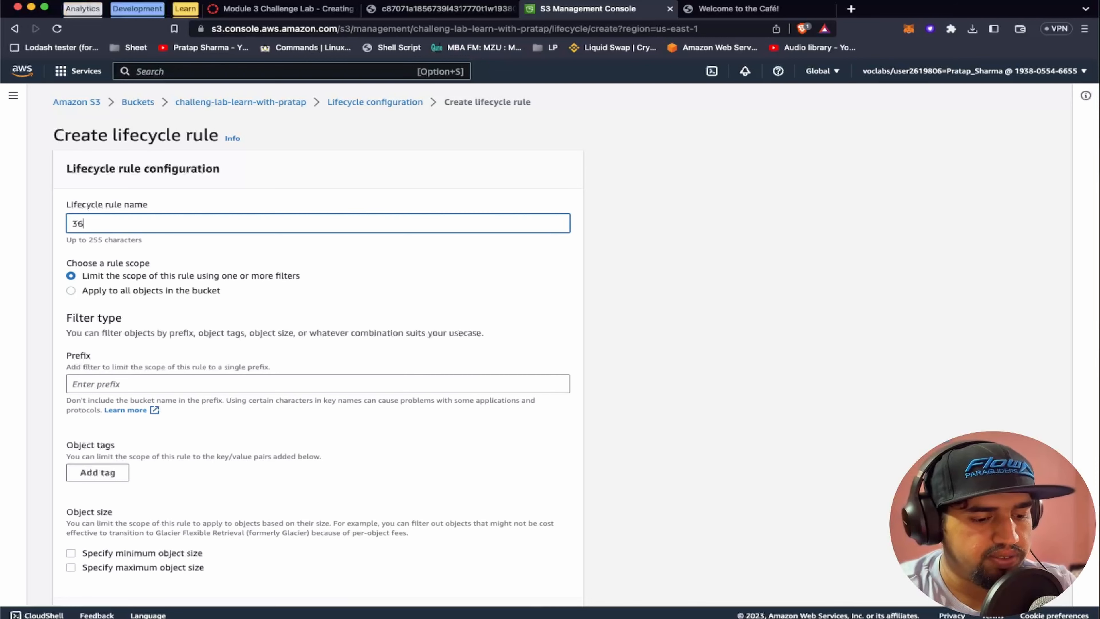
text(5 days)
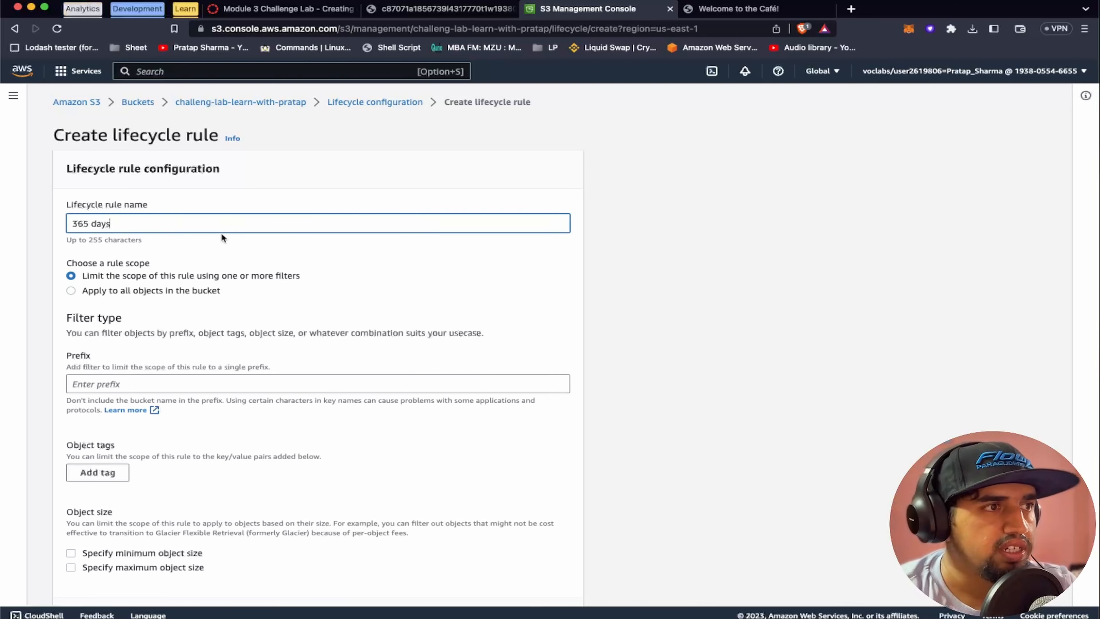
Apply the 365 days rule to all objects in the bucket and acknowledge that scope
scroll(208, 322, down, 3)
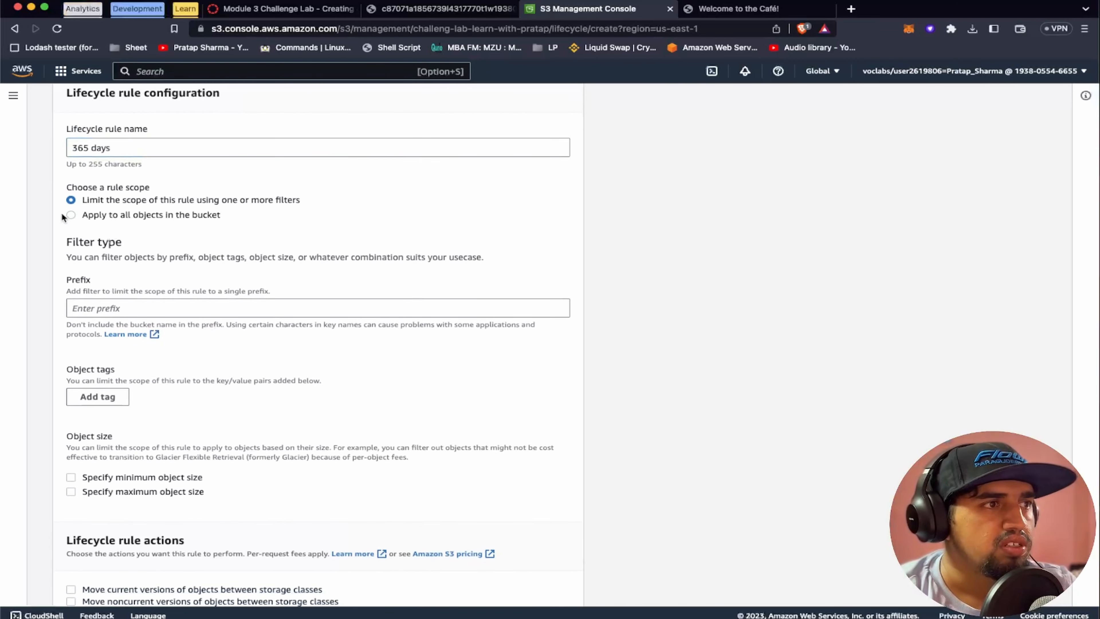
click(70, 215)
scroll(192, 279, down, 1)
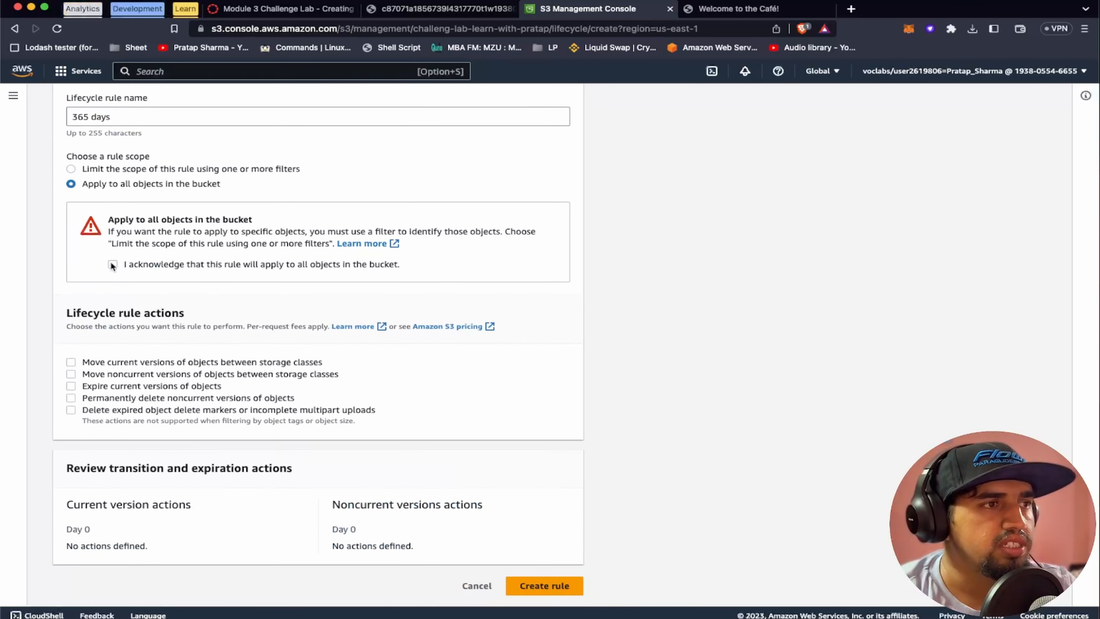
click(112, 264)
Have the rule permanently delete noncurrent object versions 365 days after they become noncurrent, and create it
click(101, 397)
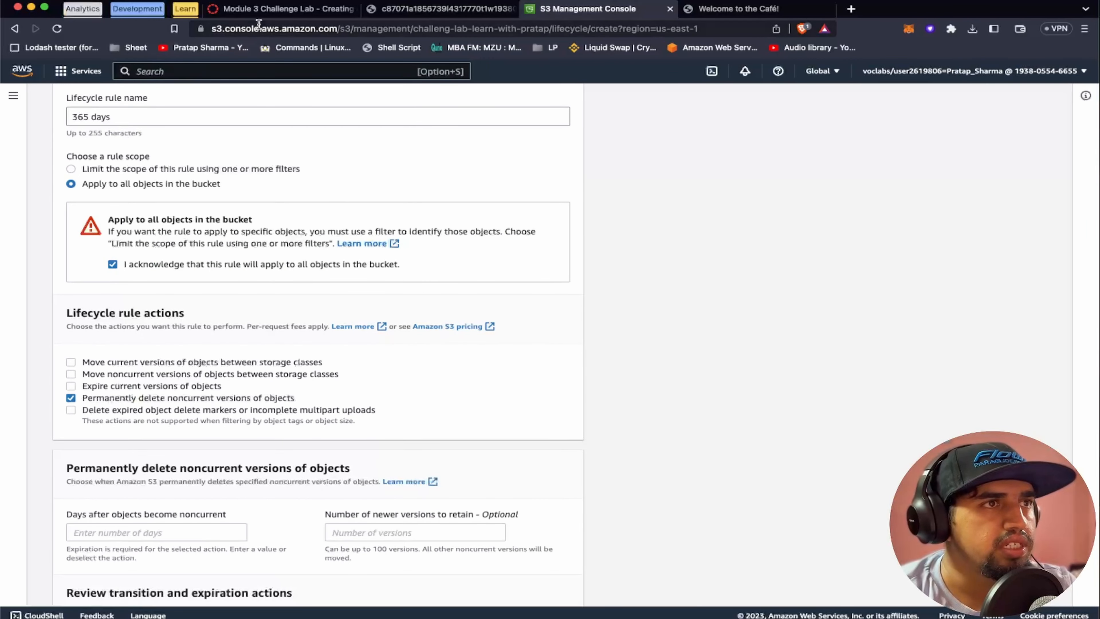
click(283, 9)
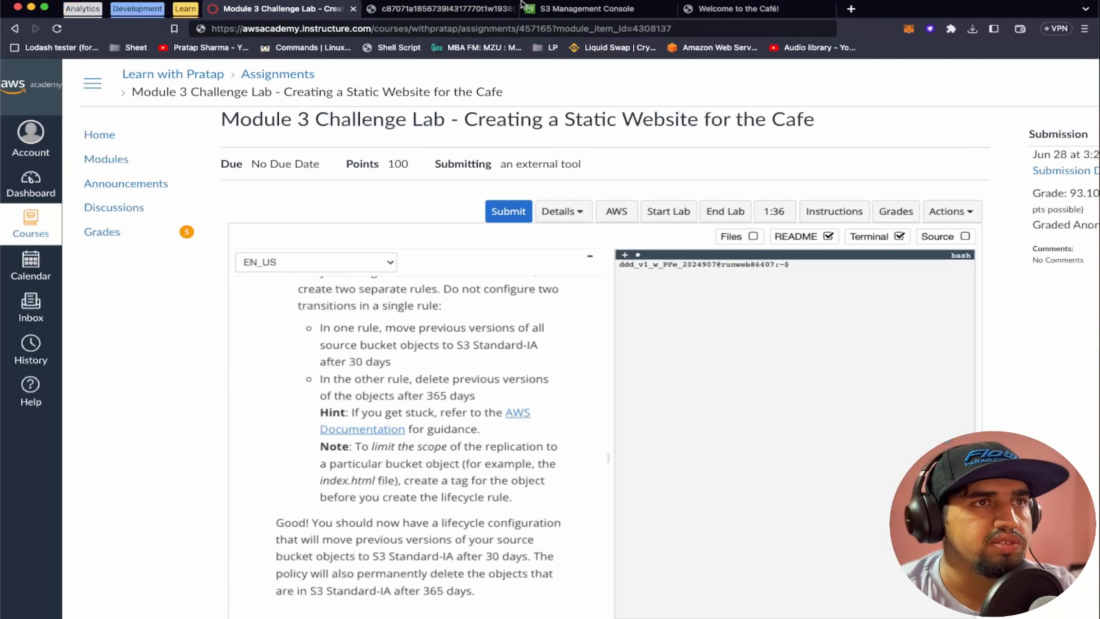
click(565, 10)
scroll(265, 375, down, 5)
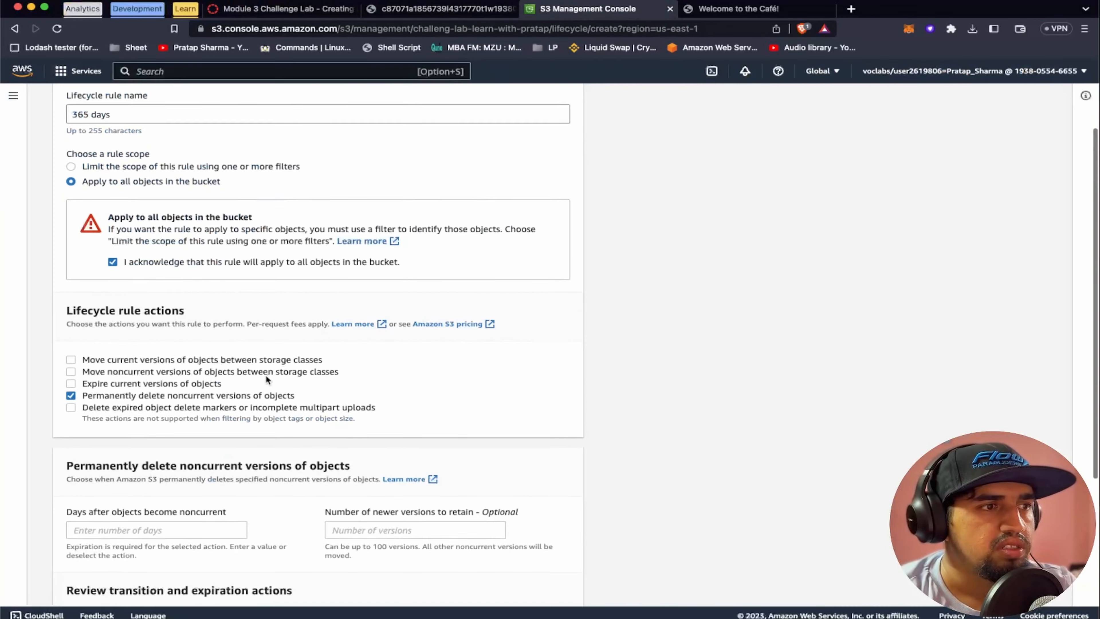
click(146, 395)
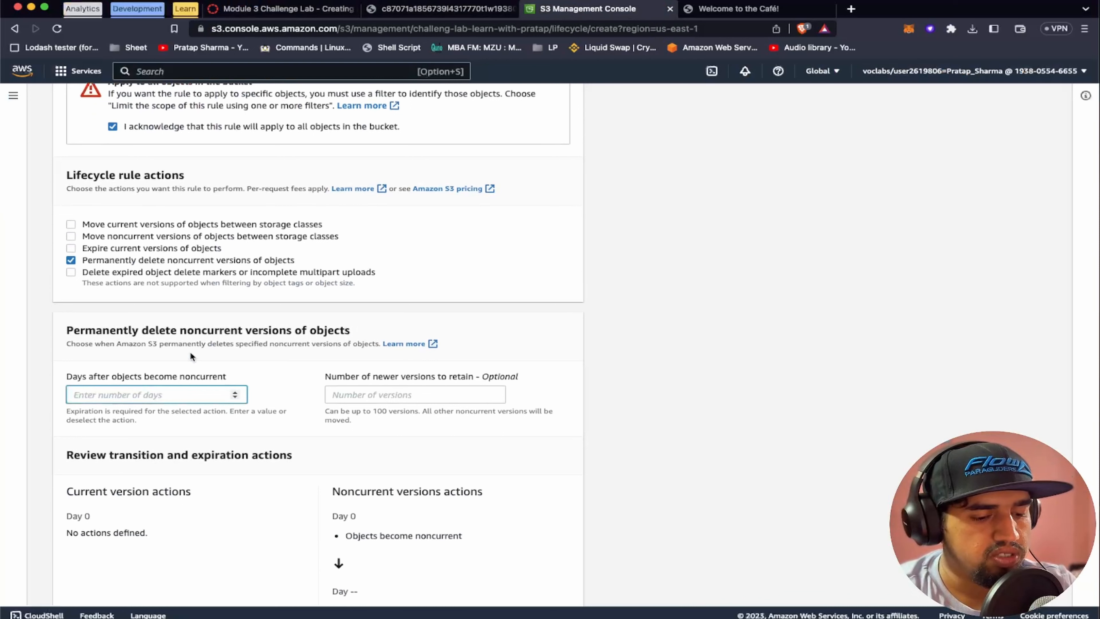
text(365)
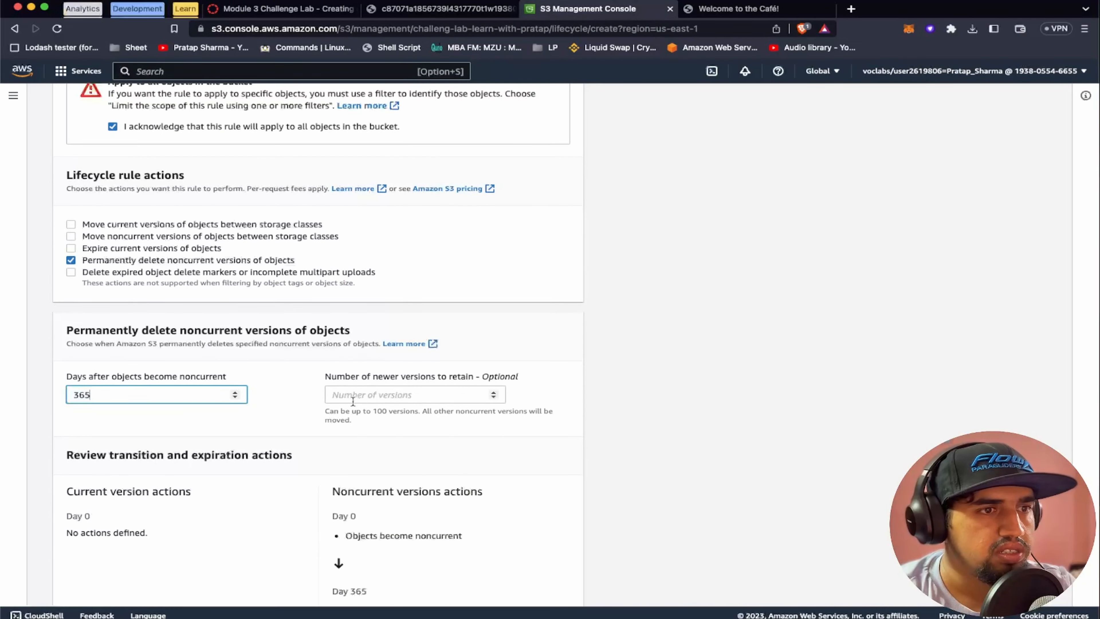
scroll(325, 429, down, 3)
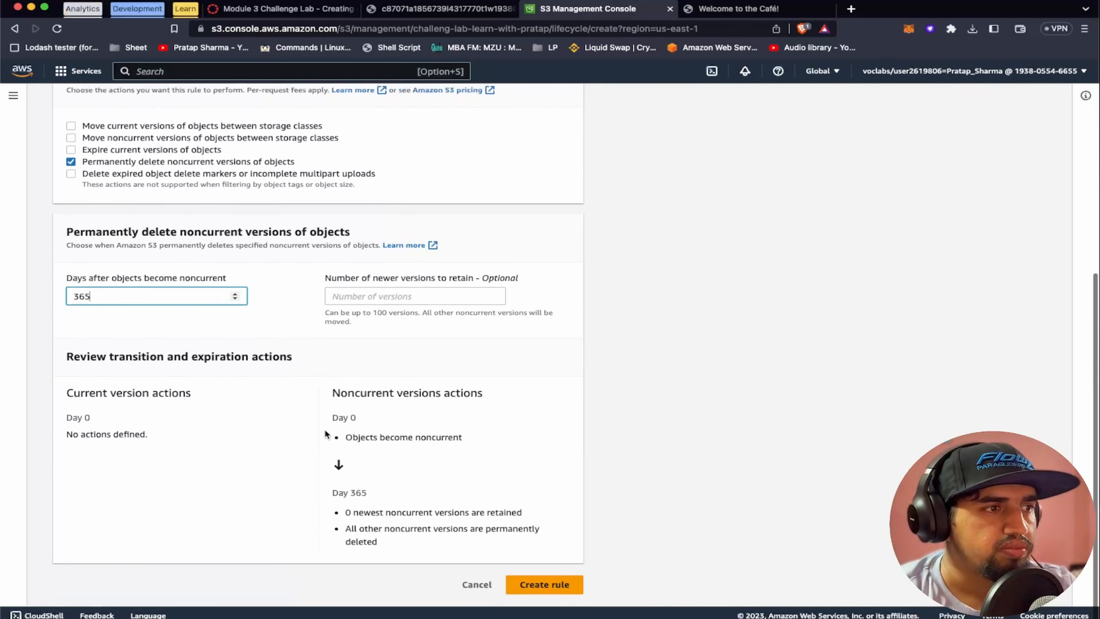
click(532, 586)
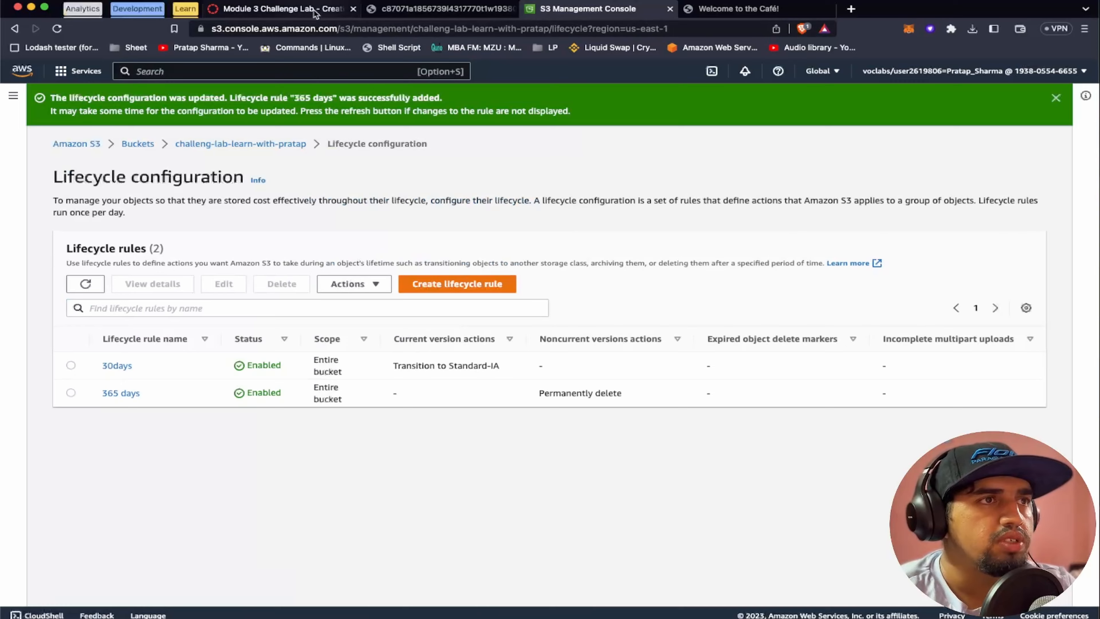
Return to the lab instructions and read Task 7 steps 24 and 25 on enabling cross-Region replication
click(283, 9)
scroll(384, 420, down, 5)
scroll(384, 420, down, 5)
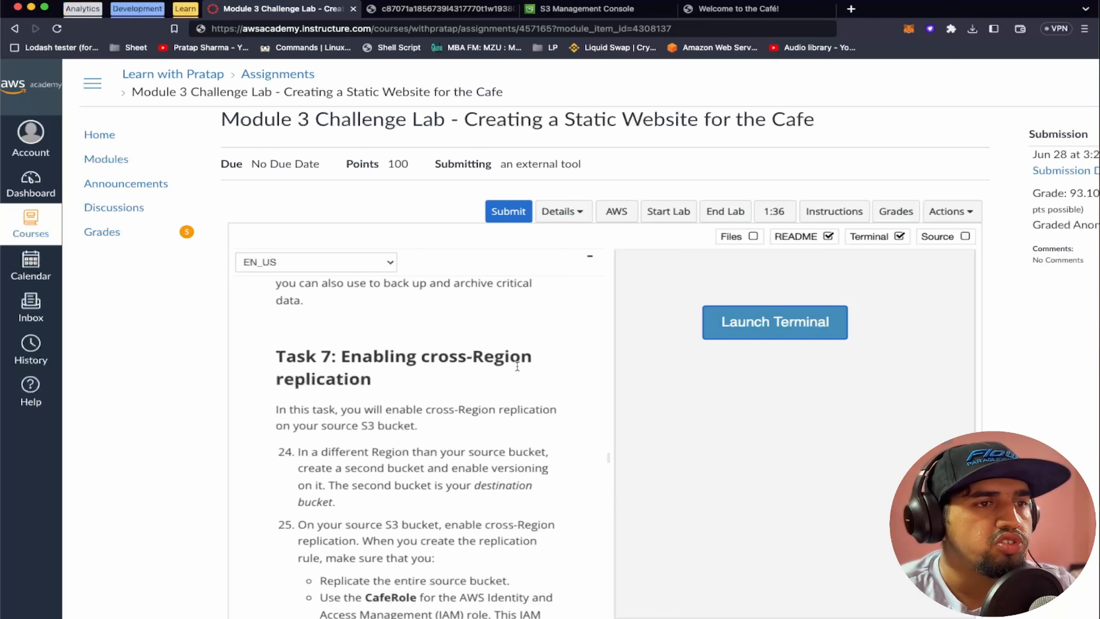
scroll(398, 398, down, 2)
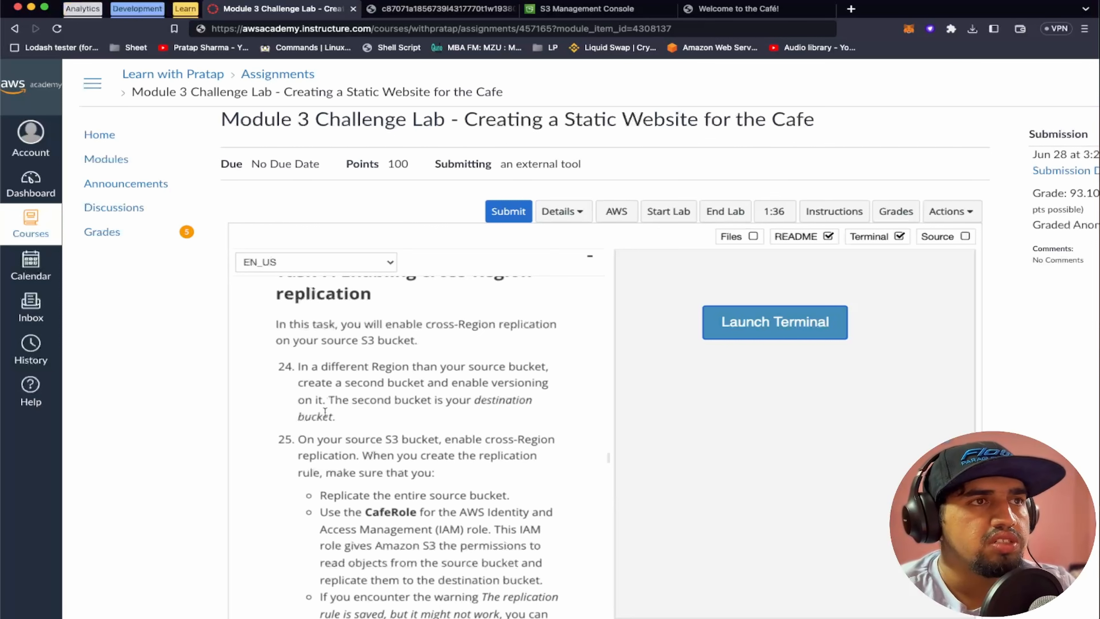
Switch to the S3 console, return to the list of buckets and check the source bucket's Region
click(587, 16)
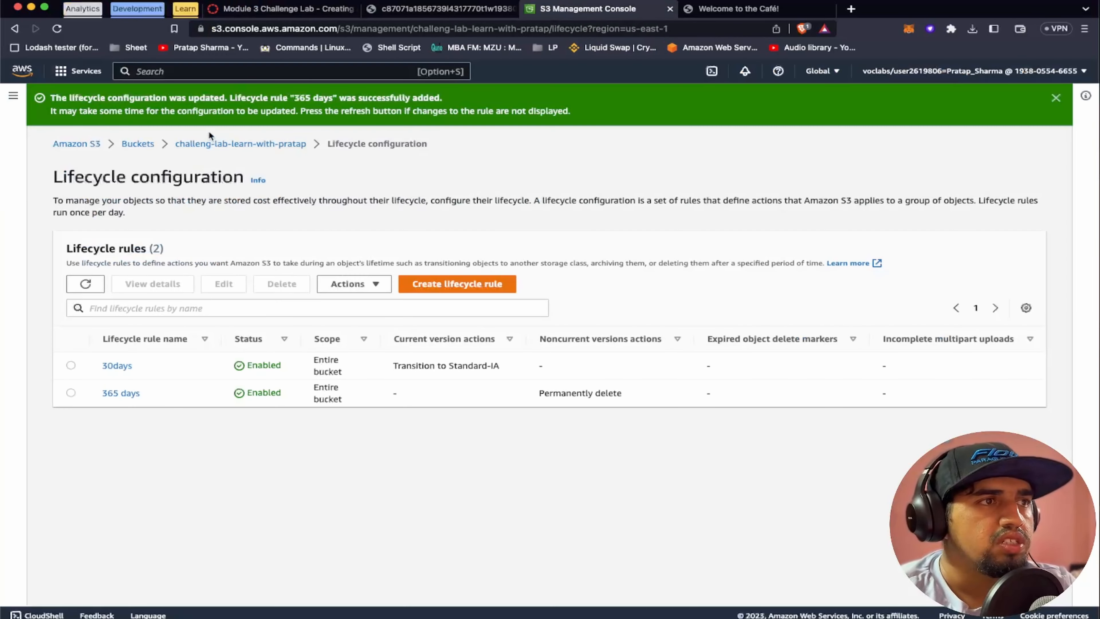
click(132, 145)
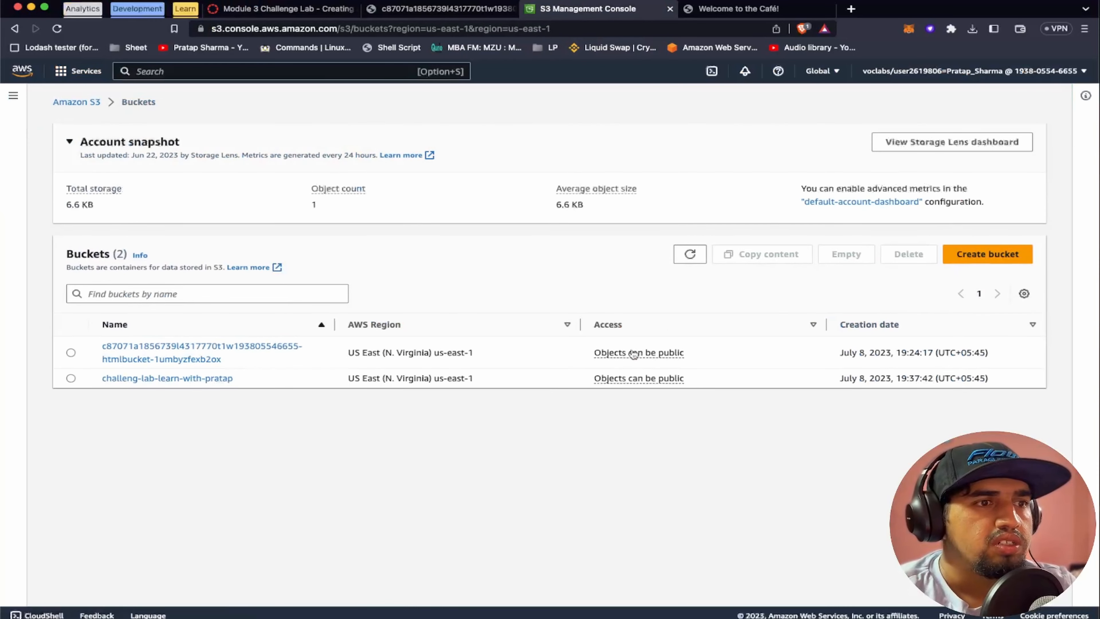
drag(434, 378, 479, 379)
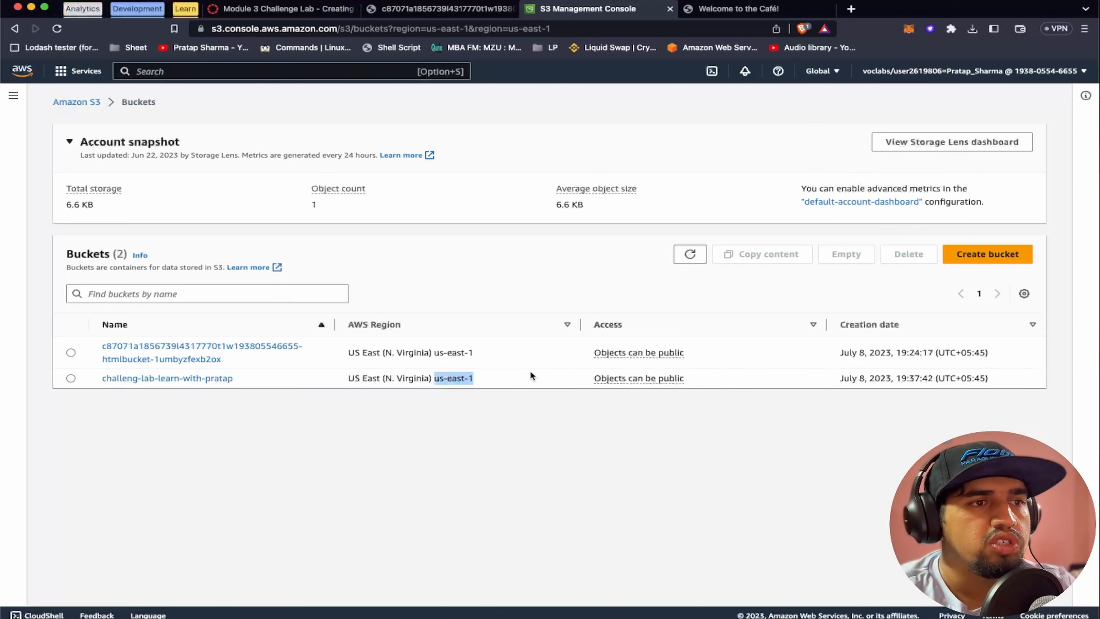
Start a new bucket named "challenge-lab-learn-with-" plus the course owner's first name, and set its Region to US East (Ohio) us-east-2
click(965, 253)
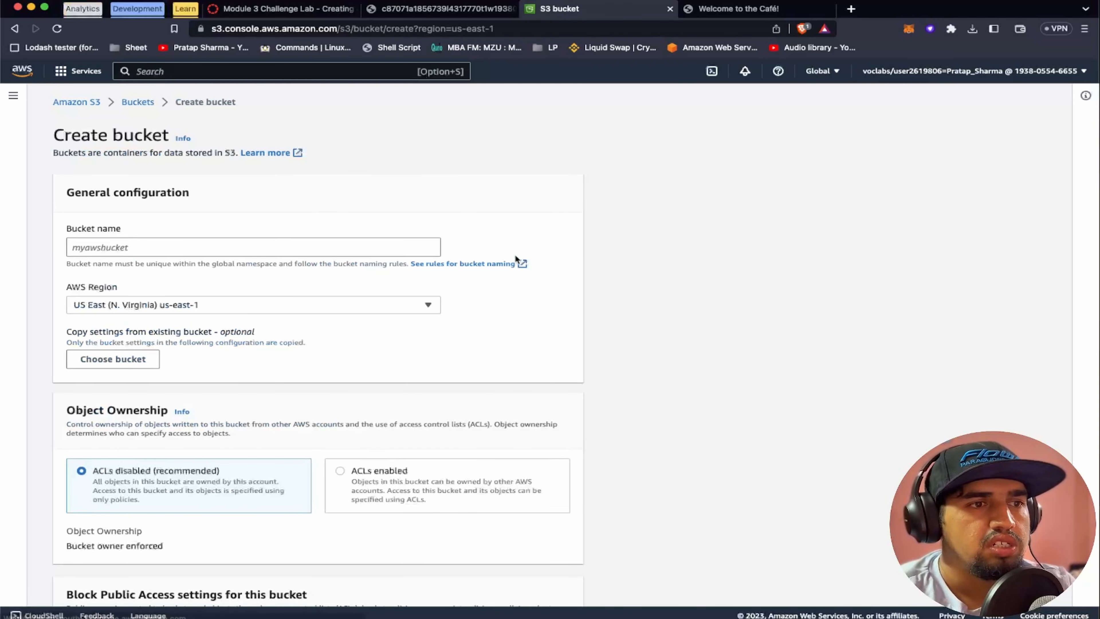
click(114, 247)
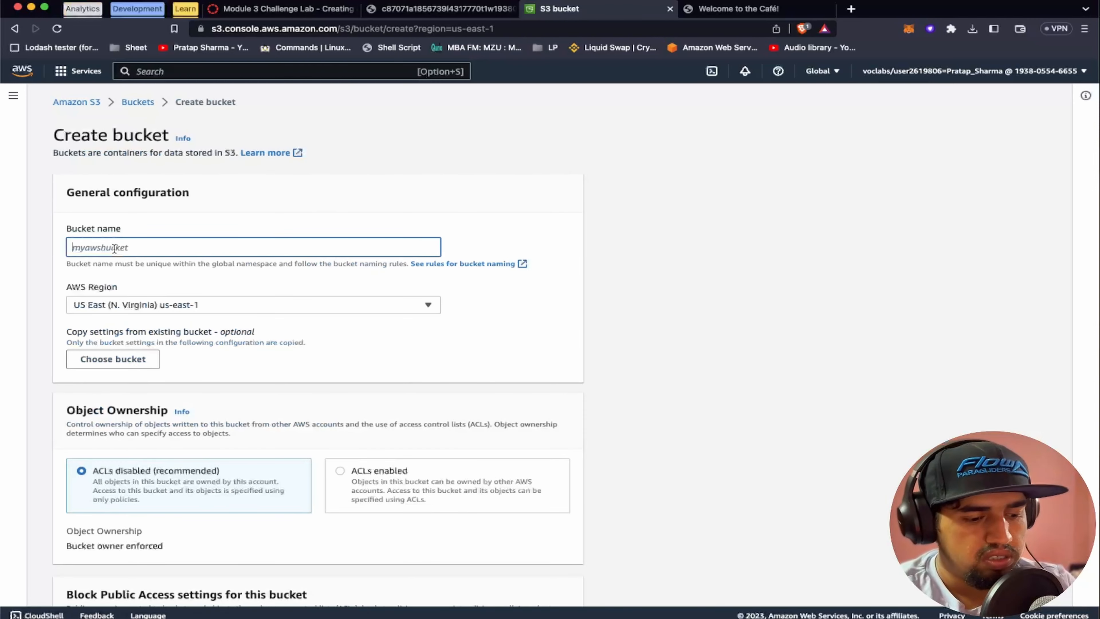
text(challe)
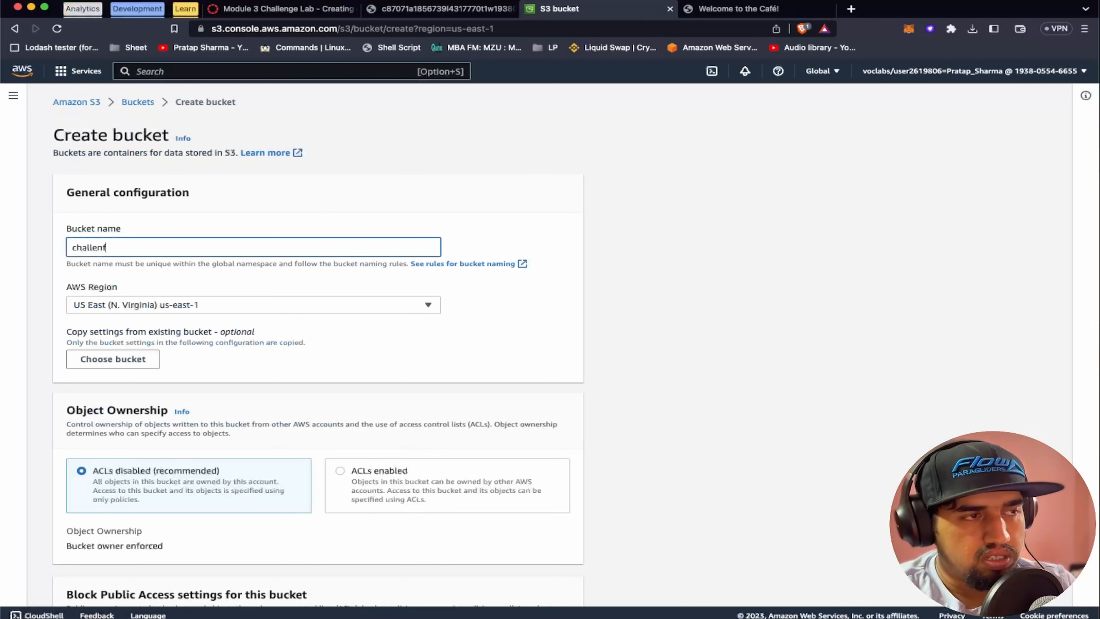
key(super+a)
text(cha)
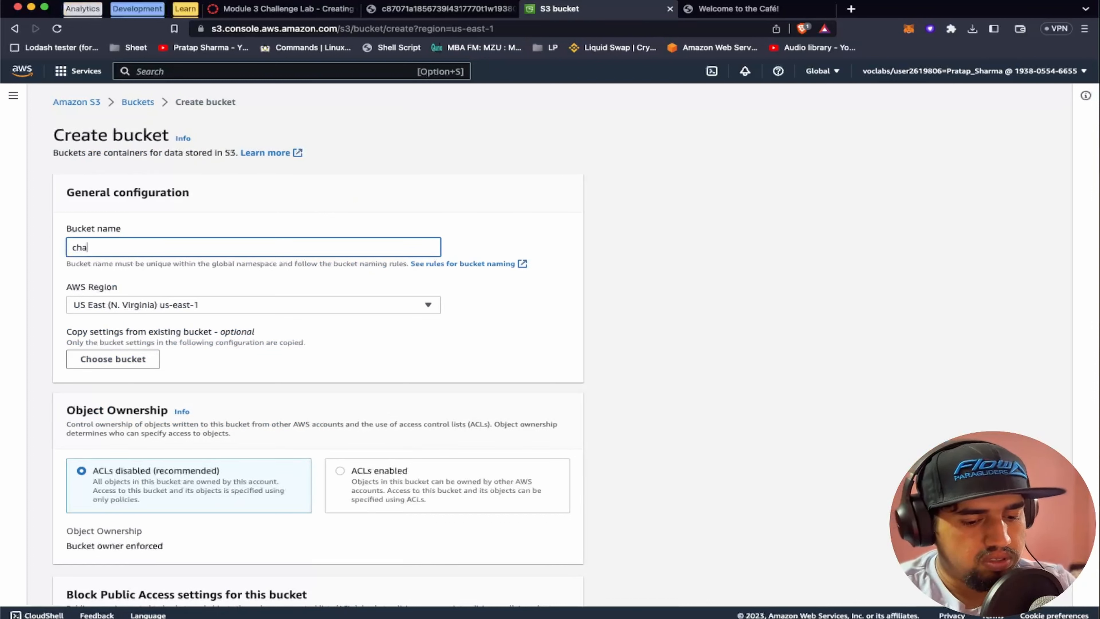
text(llenge-lab-learn)
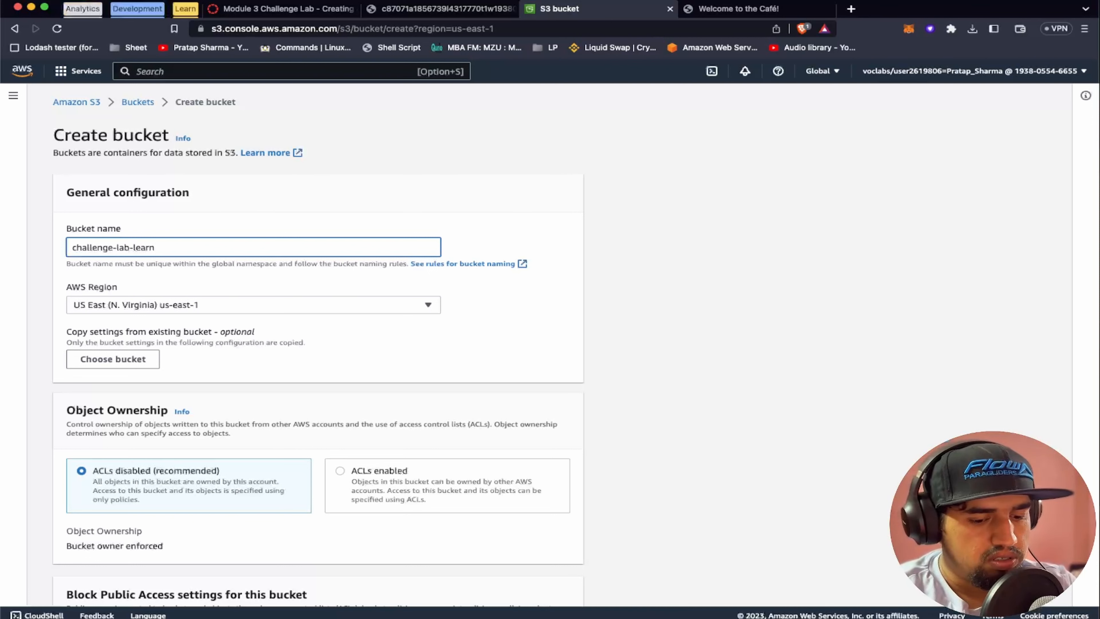
text(-with-p)
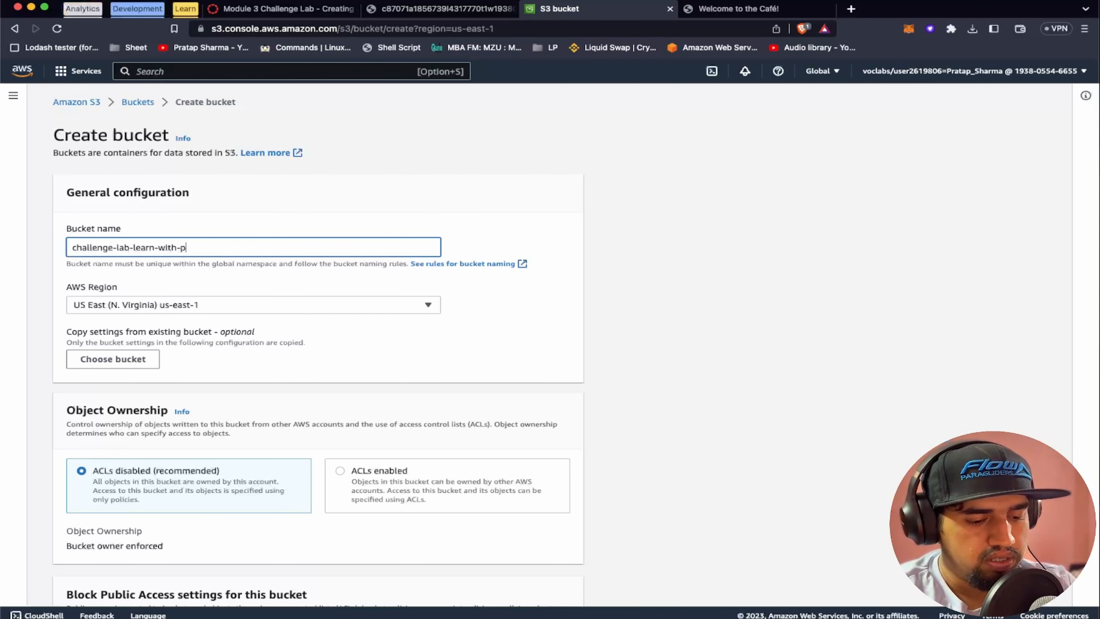
text(ratap)
scroll(202, 309, down, 2)
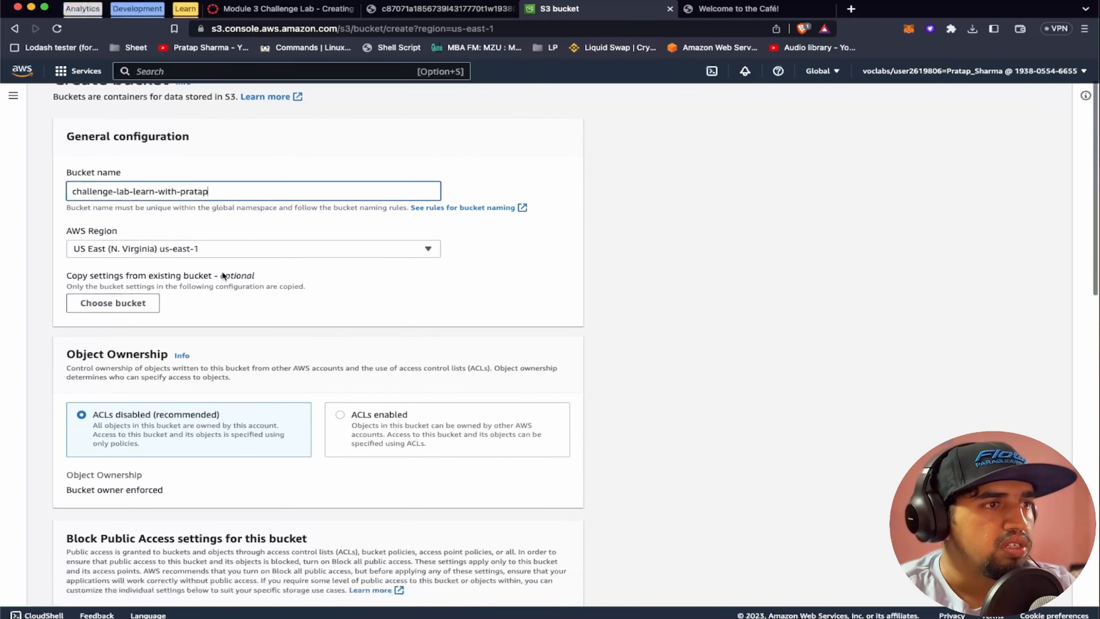
click(210, 251)
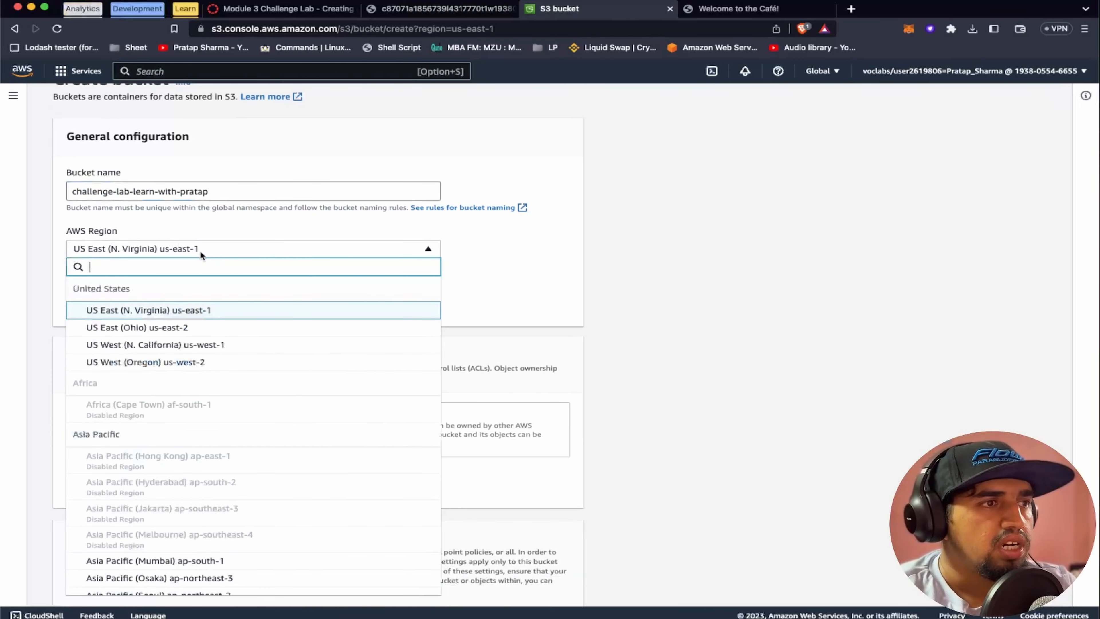
click(201, 326)
Turn off Block all public access for the new bucket and acknowledge that its objects might become public
scroll(313, 287, down, 3)
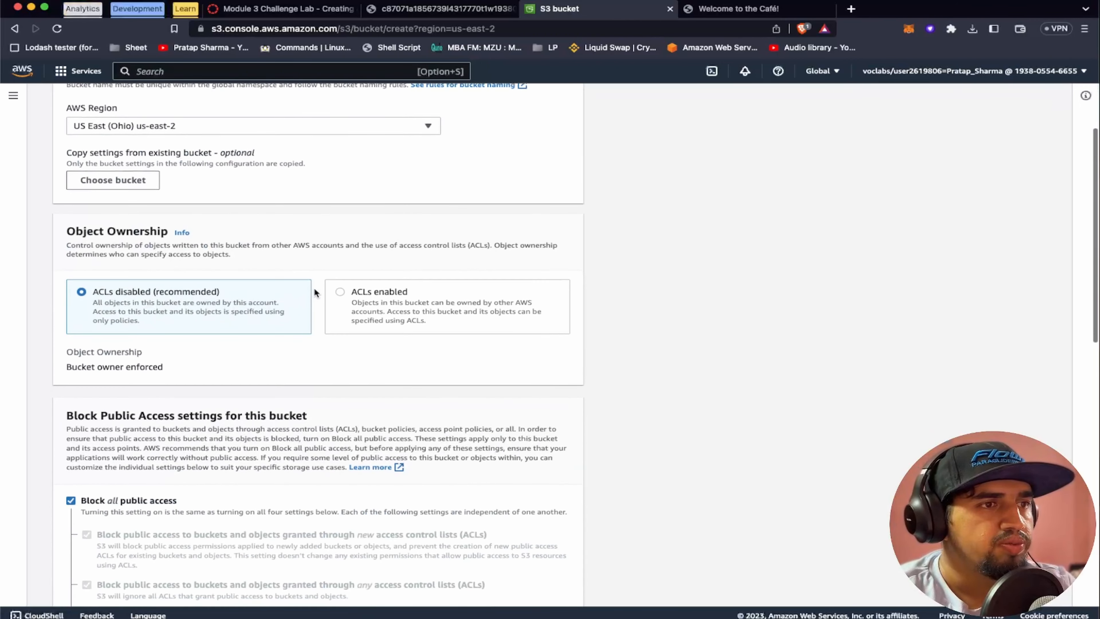
scroll(297, 350, down, 5)
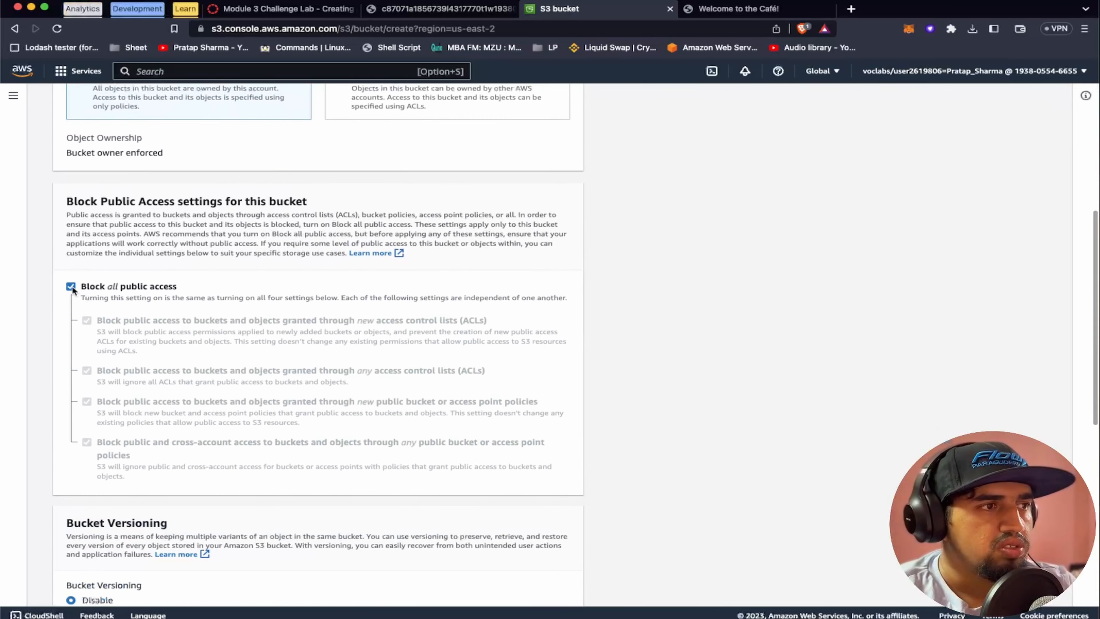
click(71, 286)
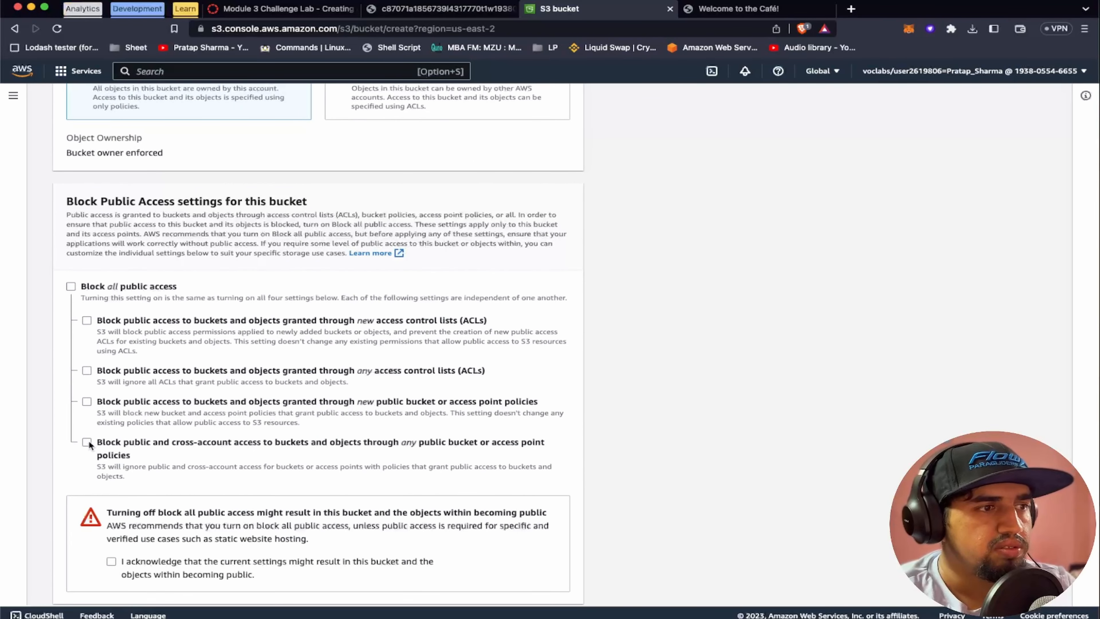
scroll(109, 476, down, 1)
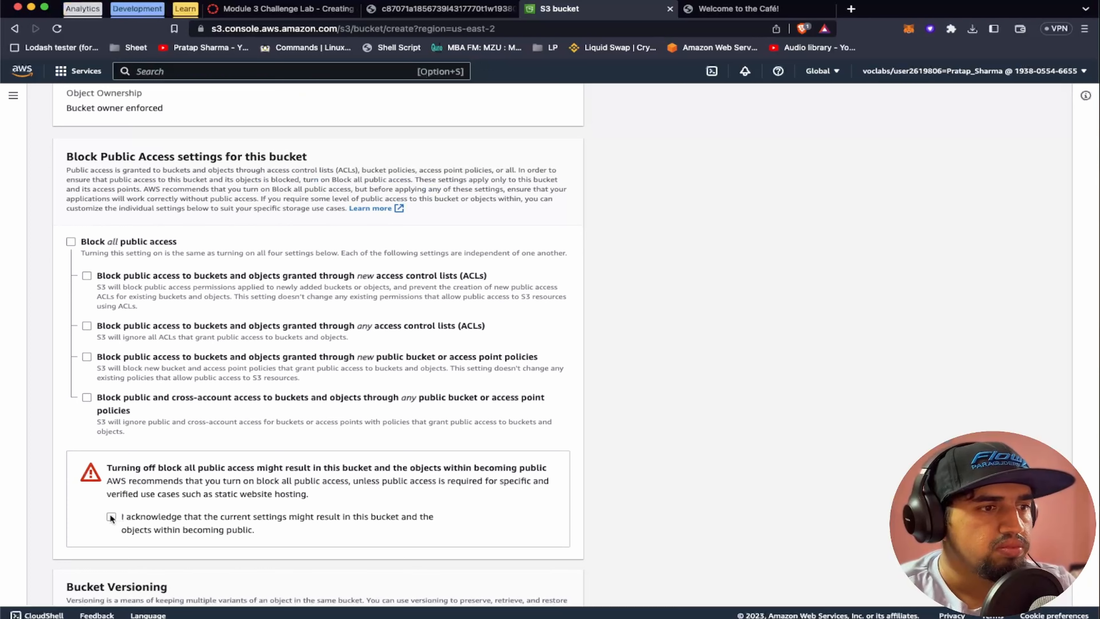
scroll(242, 498, down, 5)
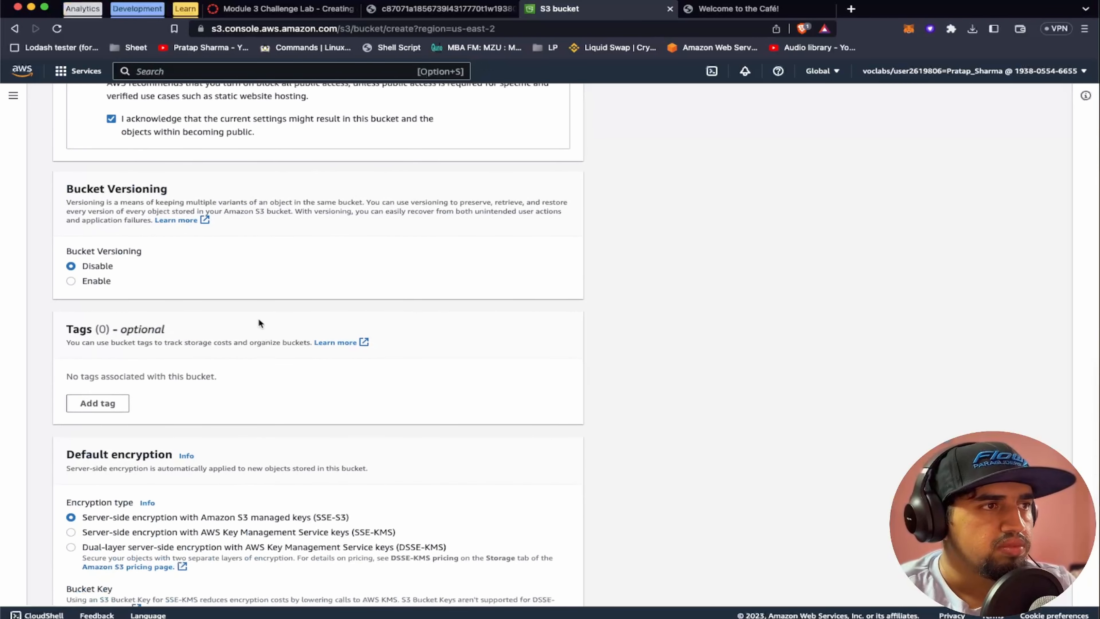
Check the versioning requirement in the lab instructions, then enable Bucket Versioning and create the bucket
click(277, 6)
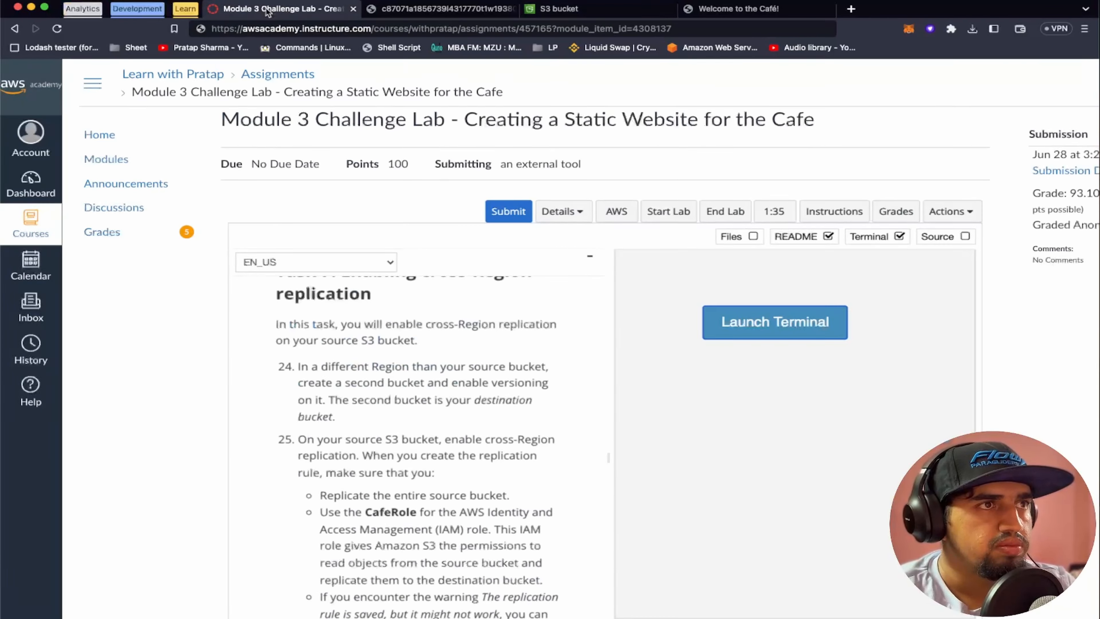
click(559, 9)
click(71, 280)
scroll(73, 281, down, 4)
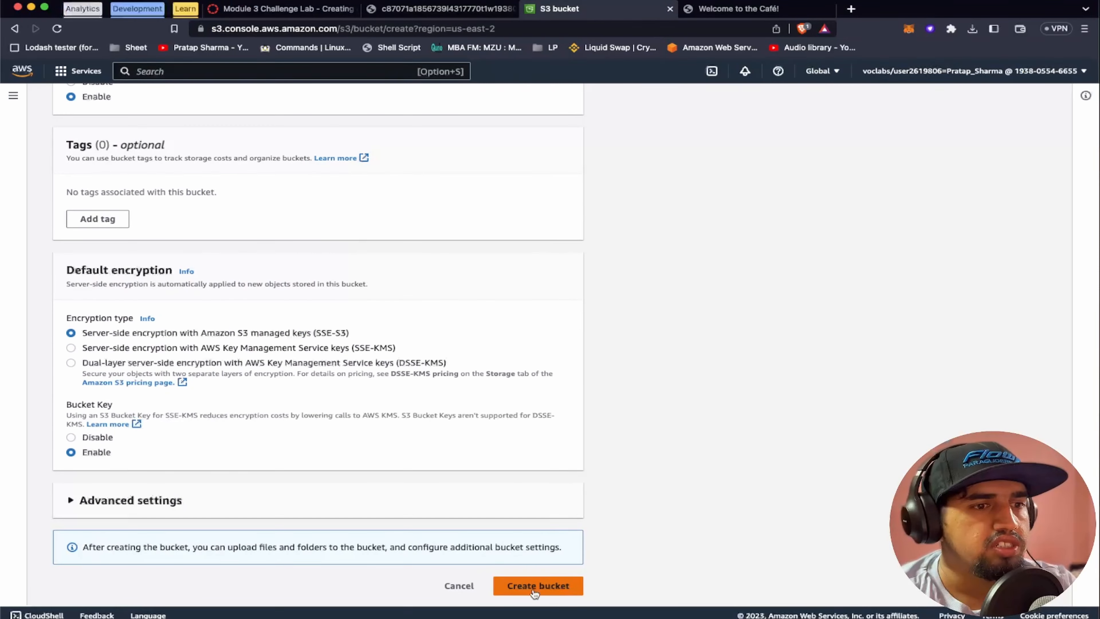
click(533, 585)
Compare the Regions of the new and source buckets, then read the replication rule requirements in step 25 of the lab instructions
click(316, 9)
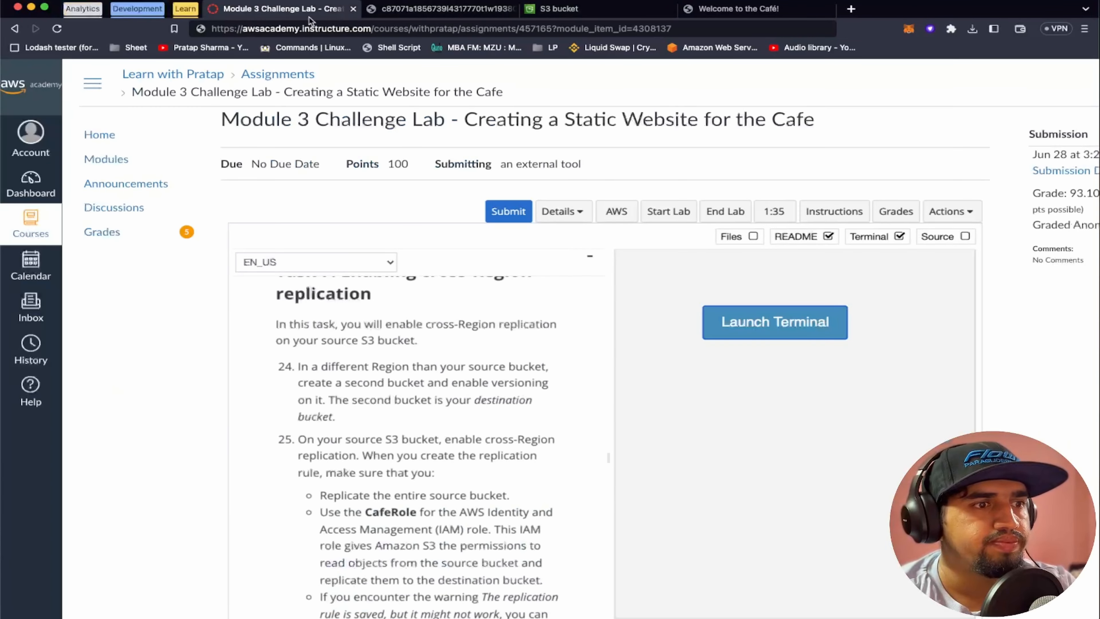
click(563, 9)
drag(412, 399, 458, 398)
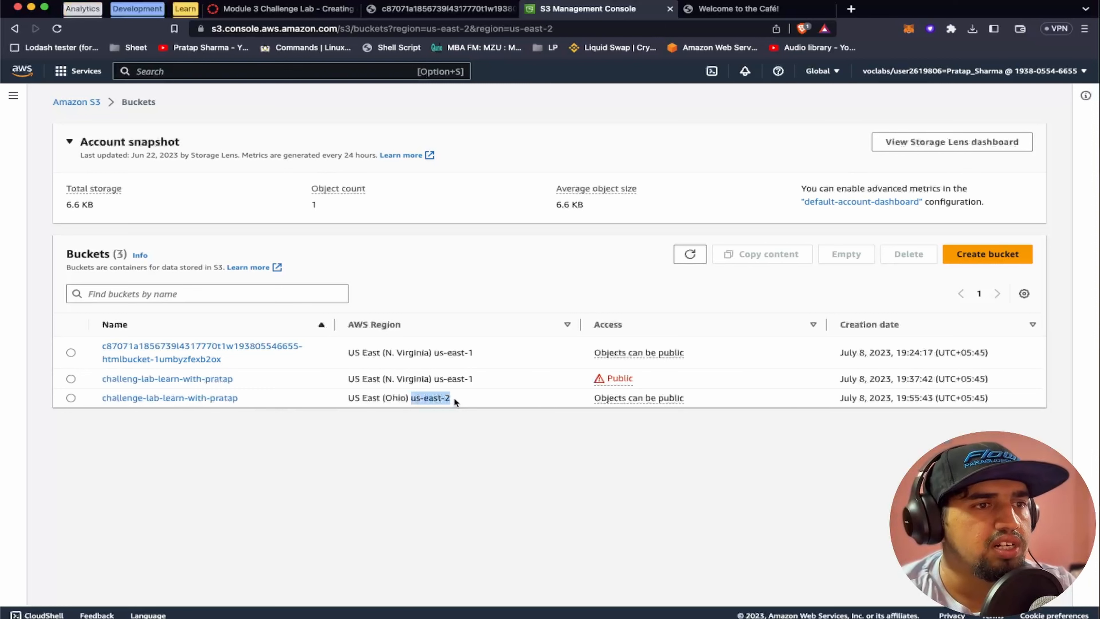
click(435, 380)
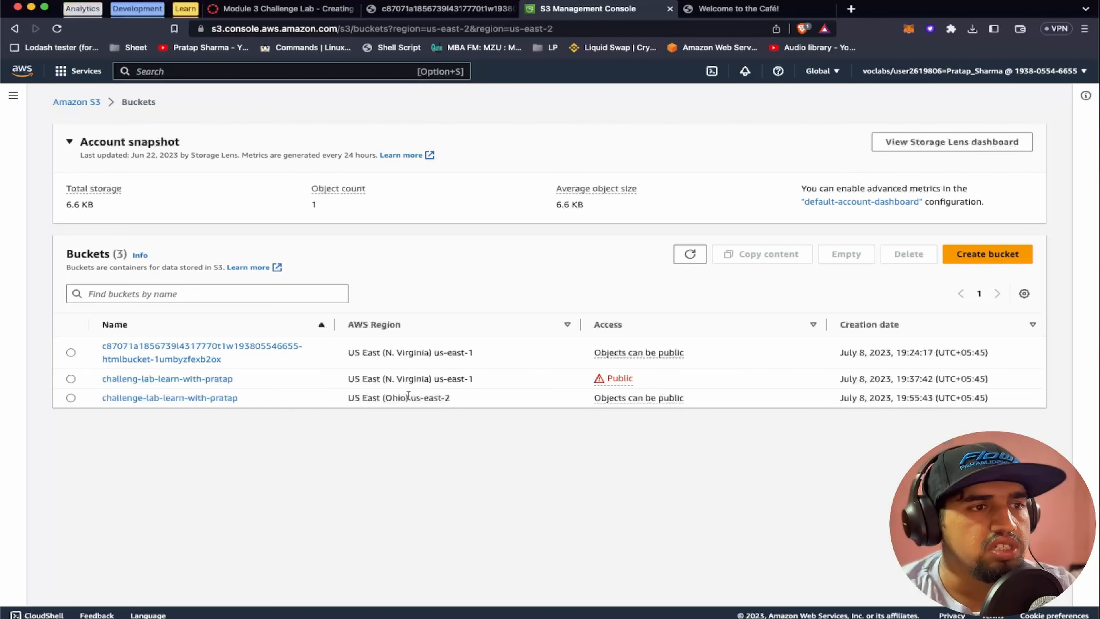
click(287, 12)
scroll(428, 429, down, 3)
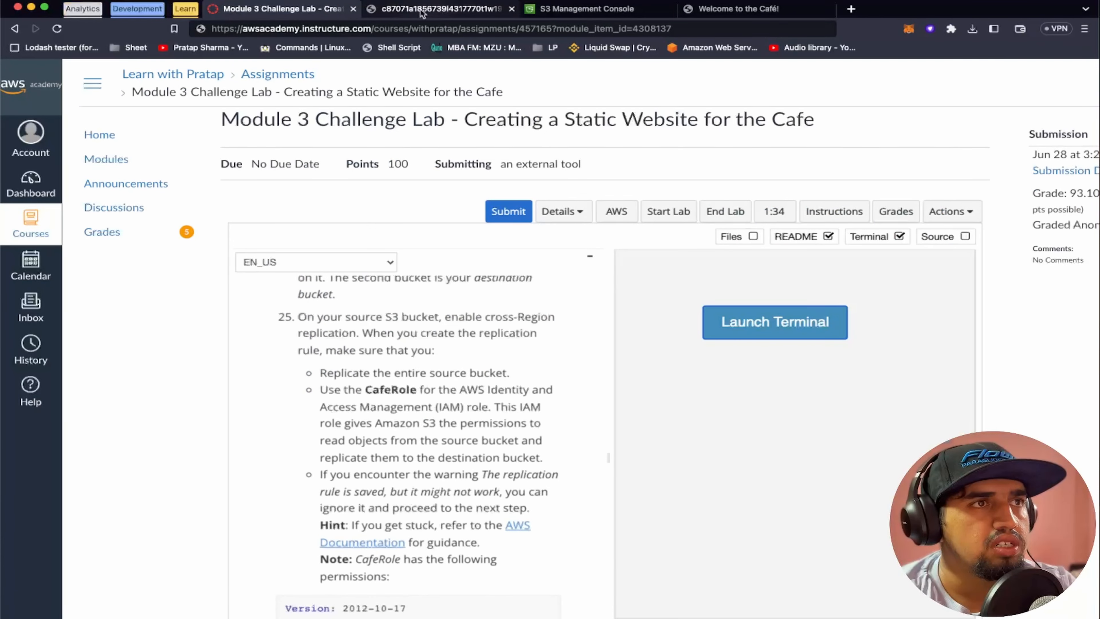
Open the us-east-1 source bucket that holds the website and look through its properties for replication settings
click(594, 9)
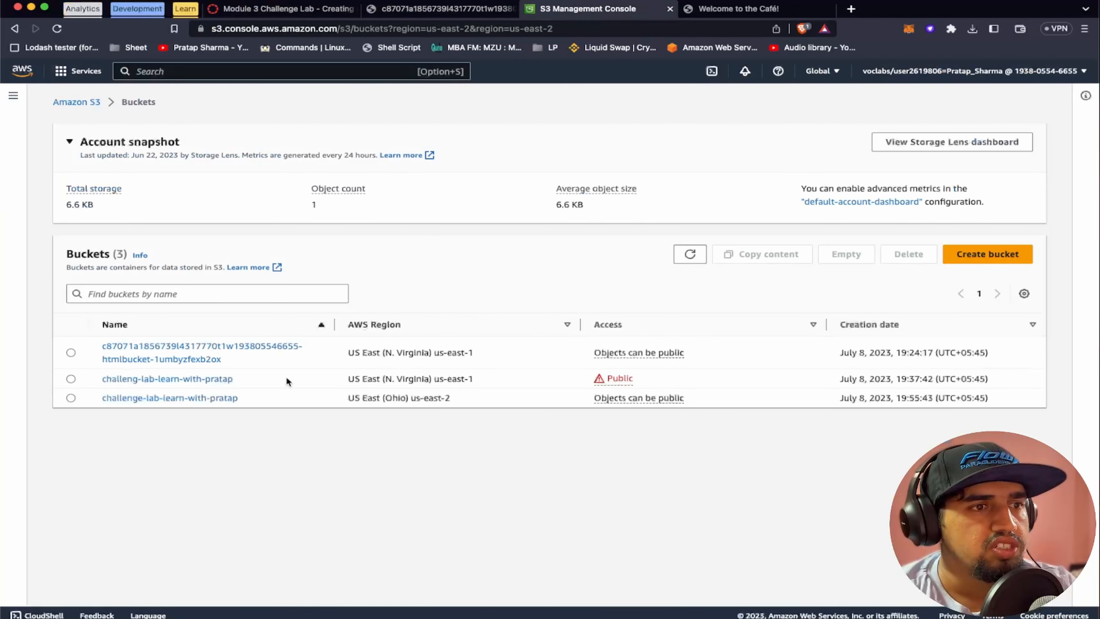
click(224, 379)
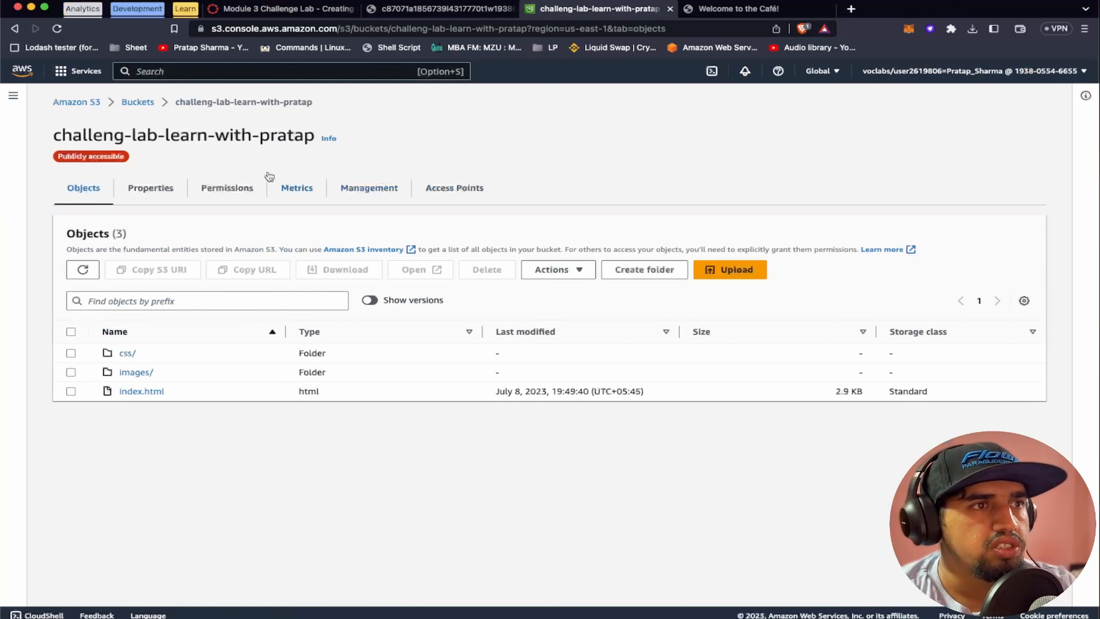
click(152, 190)
click(313, 11)
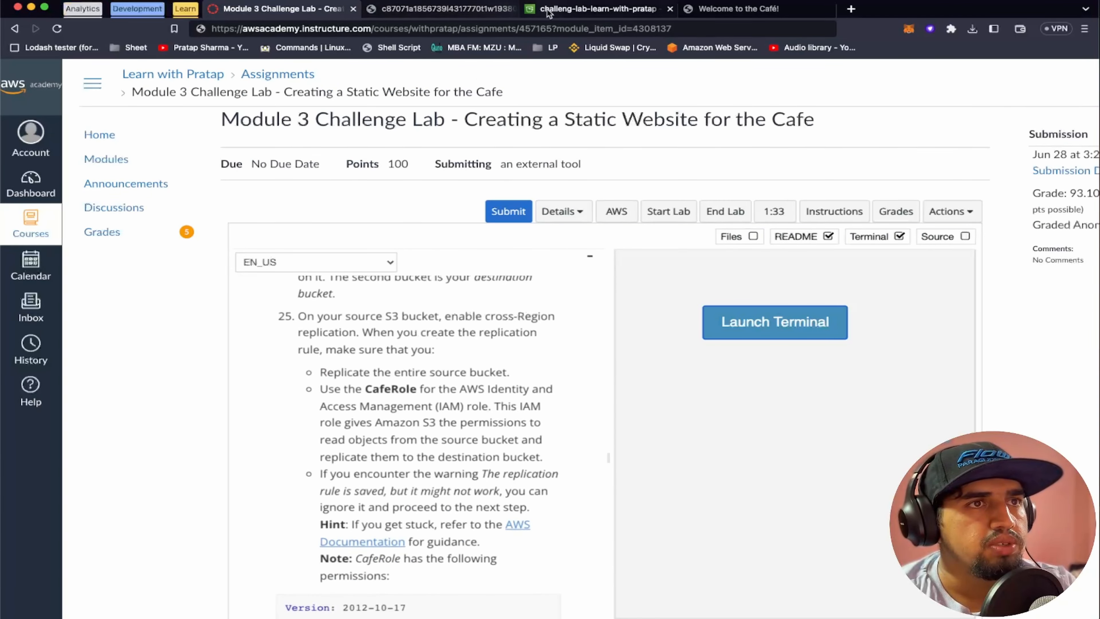
click(598, 8)
scroll(298, 332, down, 10)
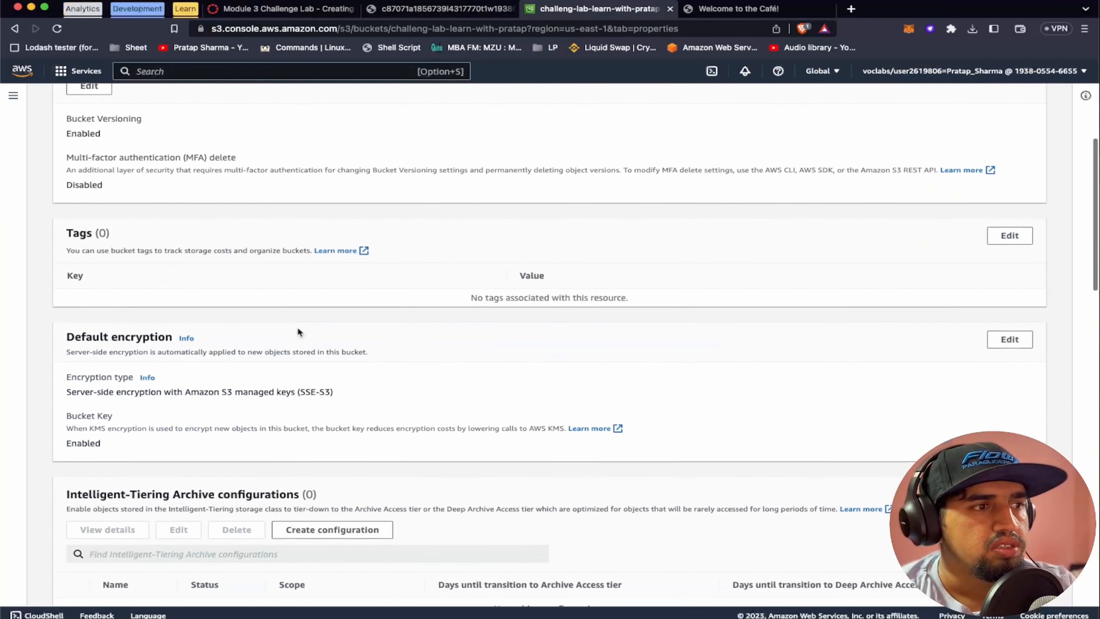
scroll(297, 327, down, 8)
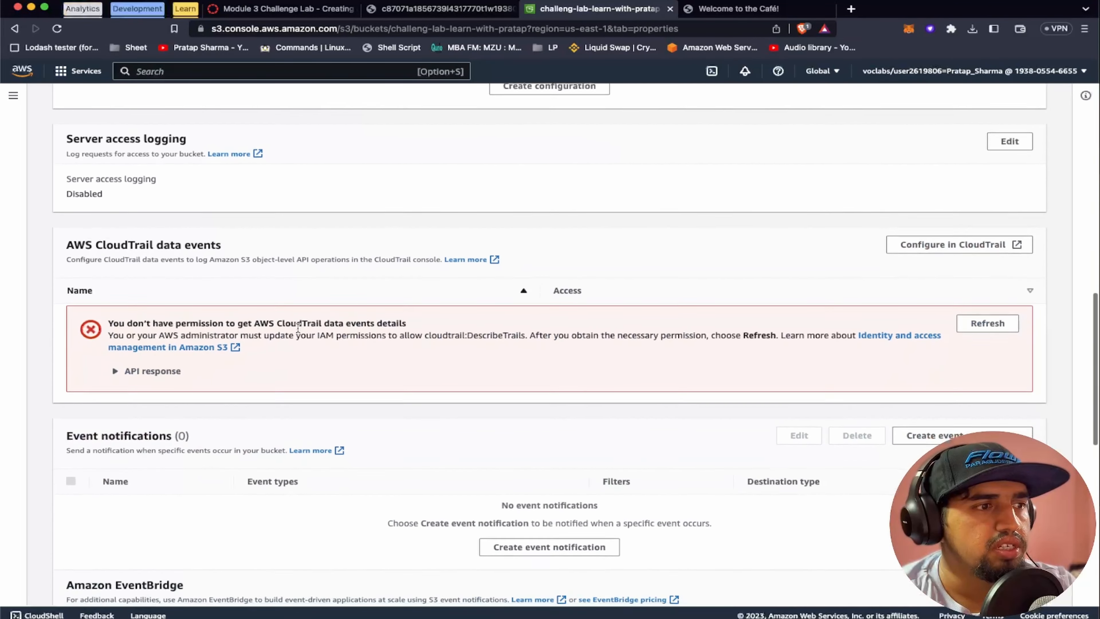
scroll(364, 273, up, 20)
Start a new replication rule in the source bucket's management settings and name it replicate
click(383, 189)
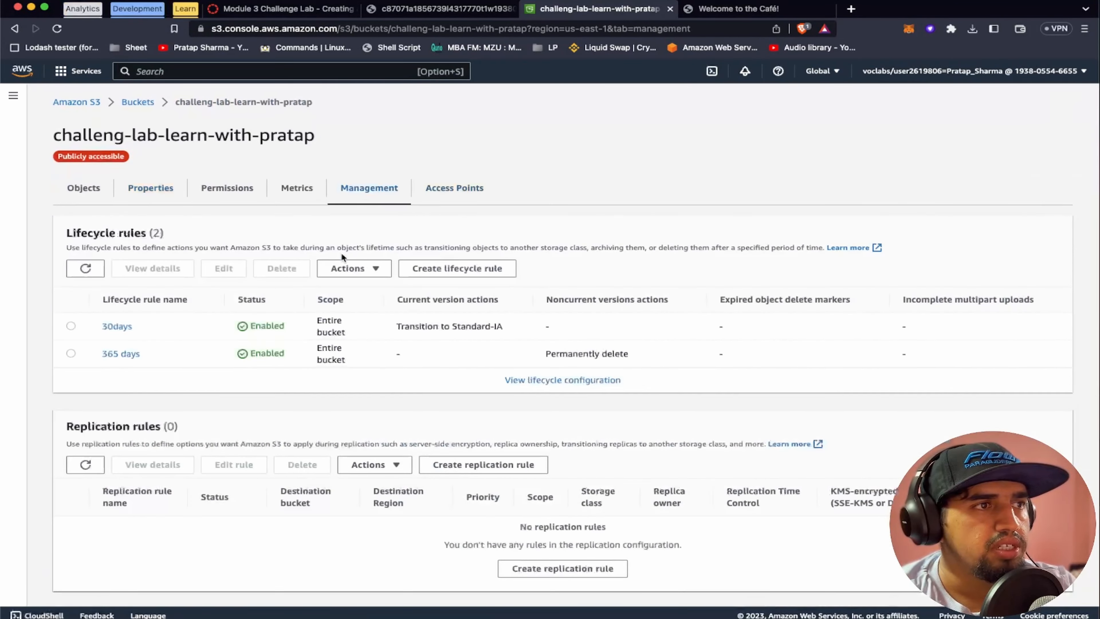
scroll(296, 373, down, 5)
scroll(296, 370, up, 2)
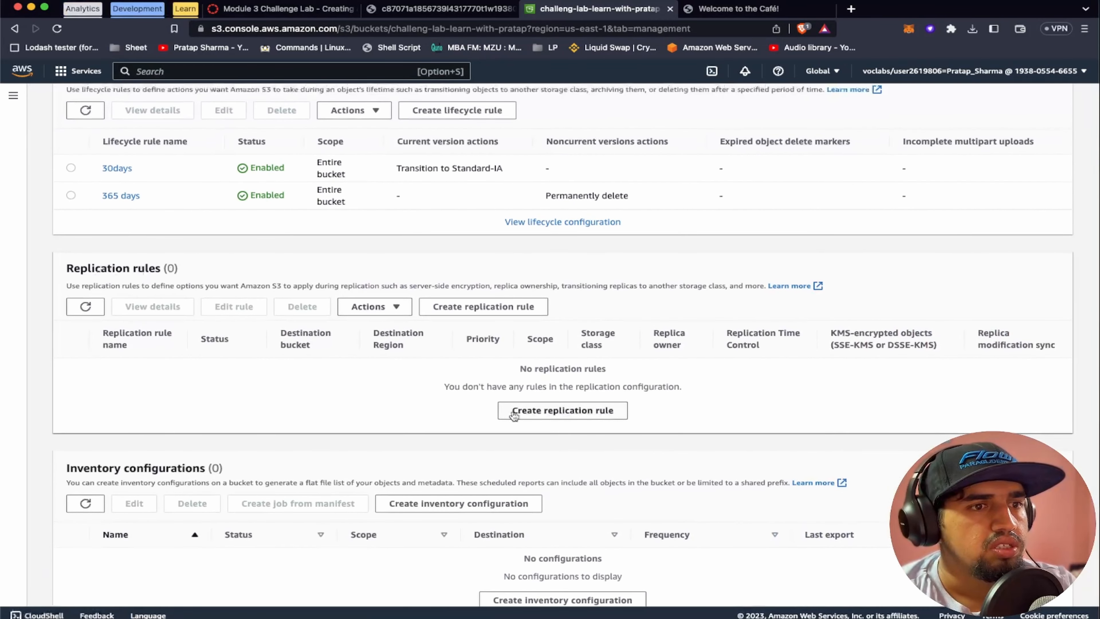
click(528, 410)
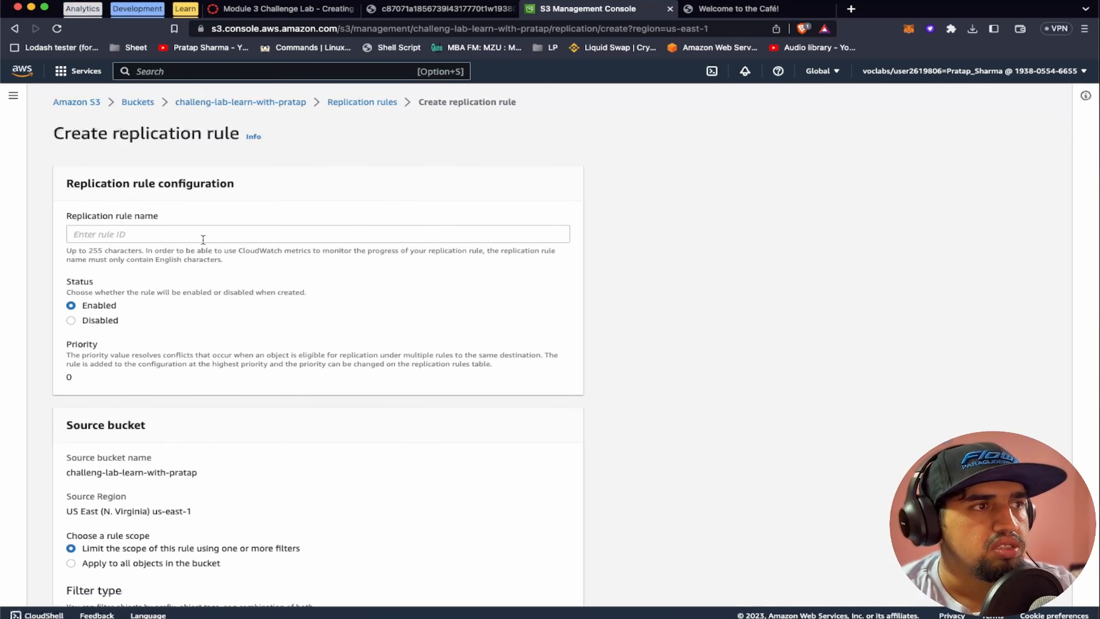
scroll(203, 239, down, 2)
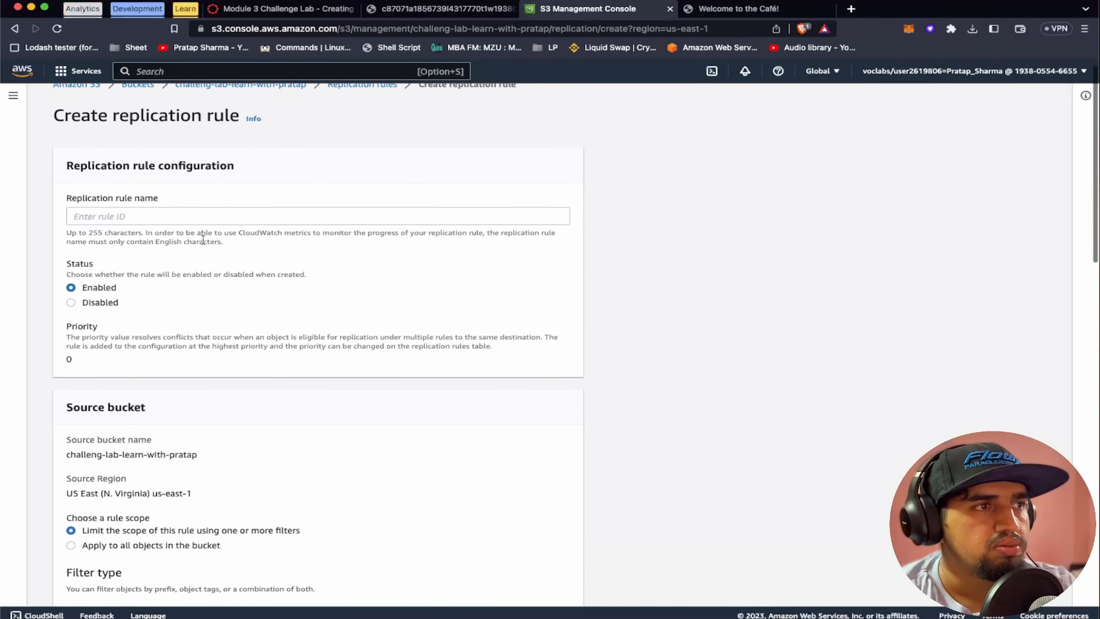
click(134, 202)
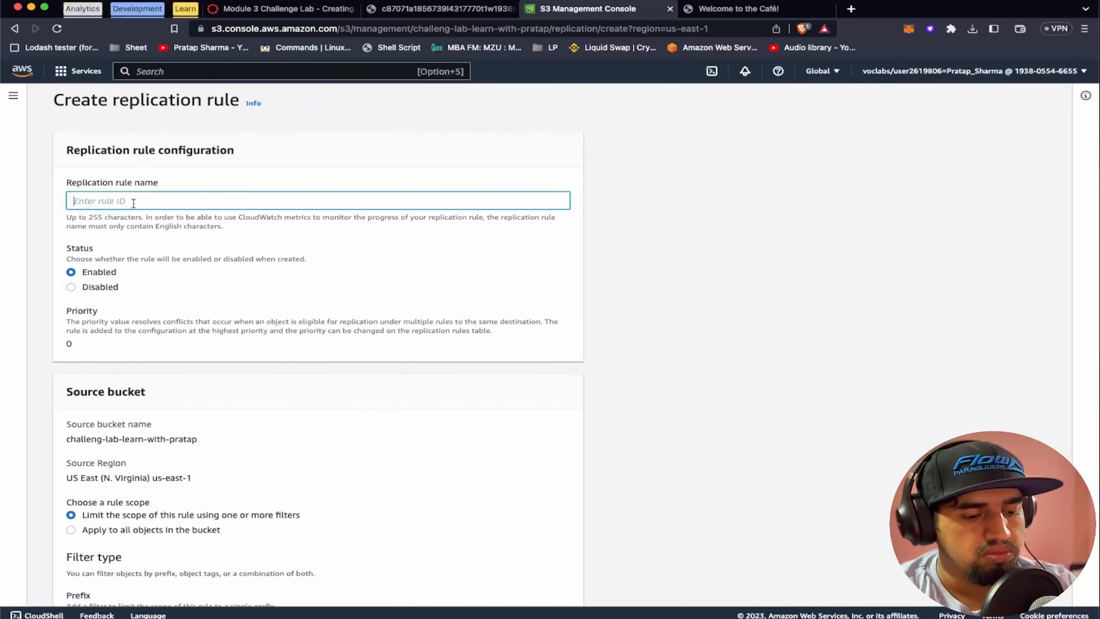
text(replicate)
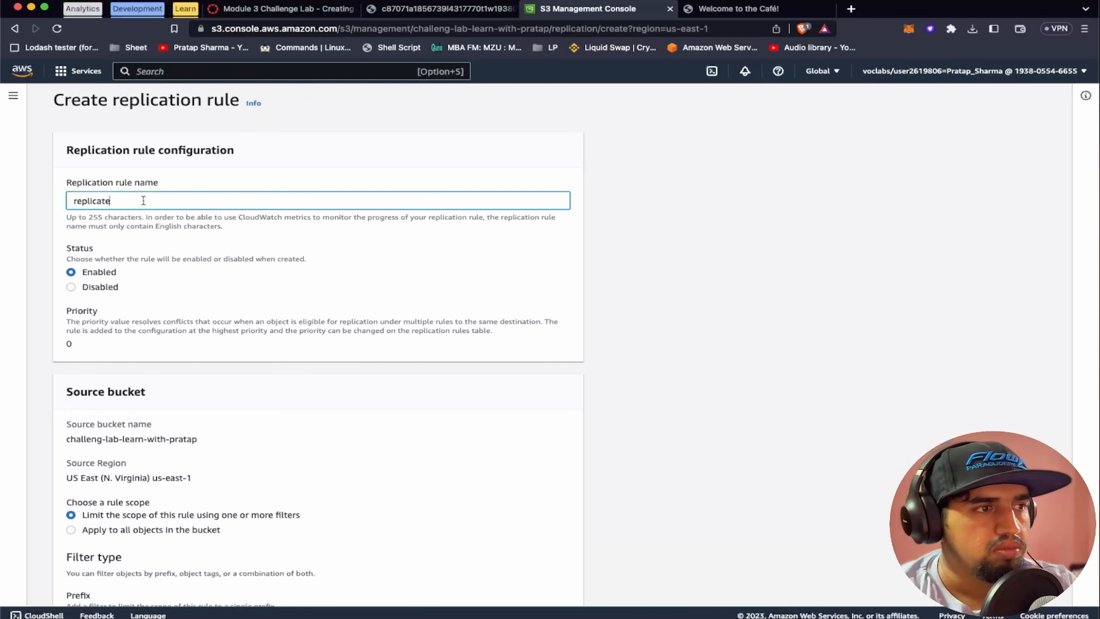
scroll(200, 293, down, 2)
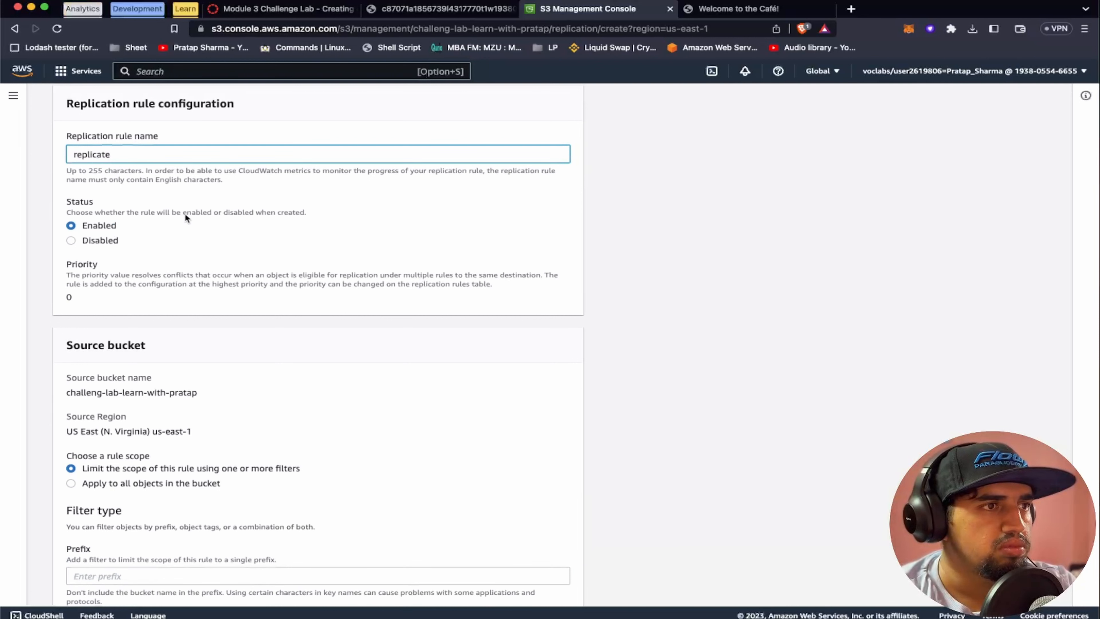
scroll(227, 375, down, 5)
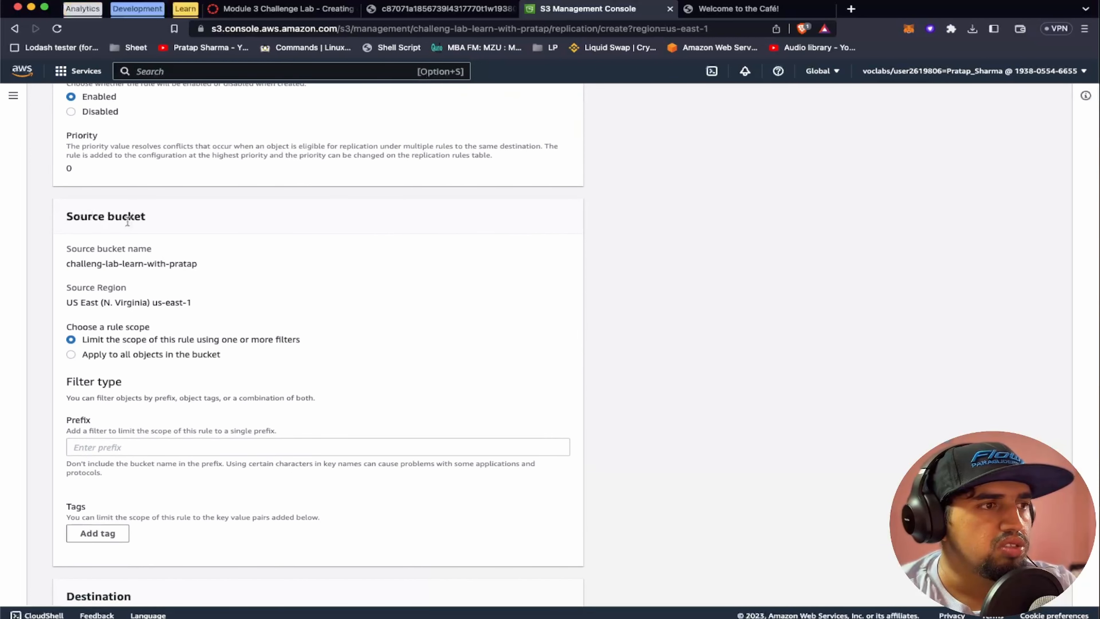
Set the replication rule's destination to the account's bucket in US East (Ohio) us-east-2
scroll(230, 357, down, 10)
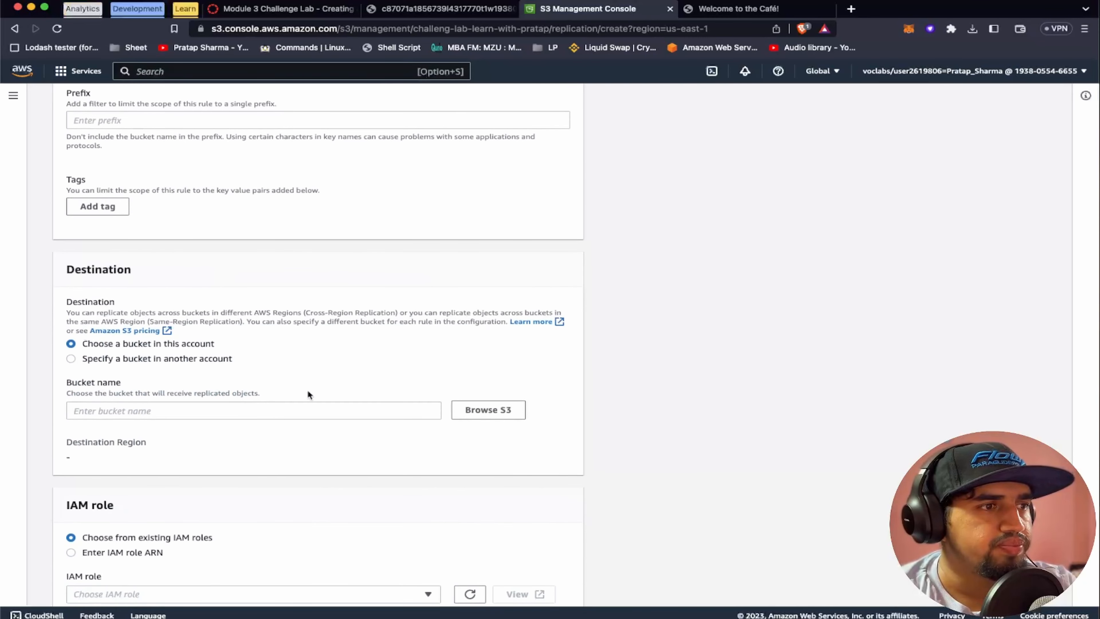
click(492, 412)
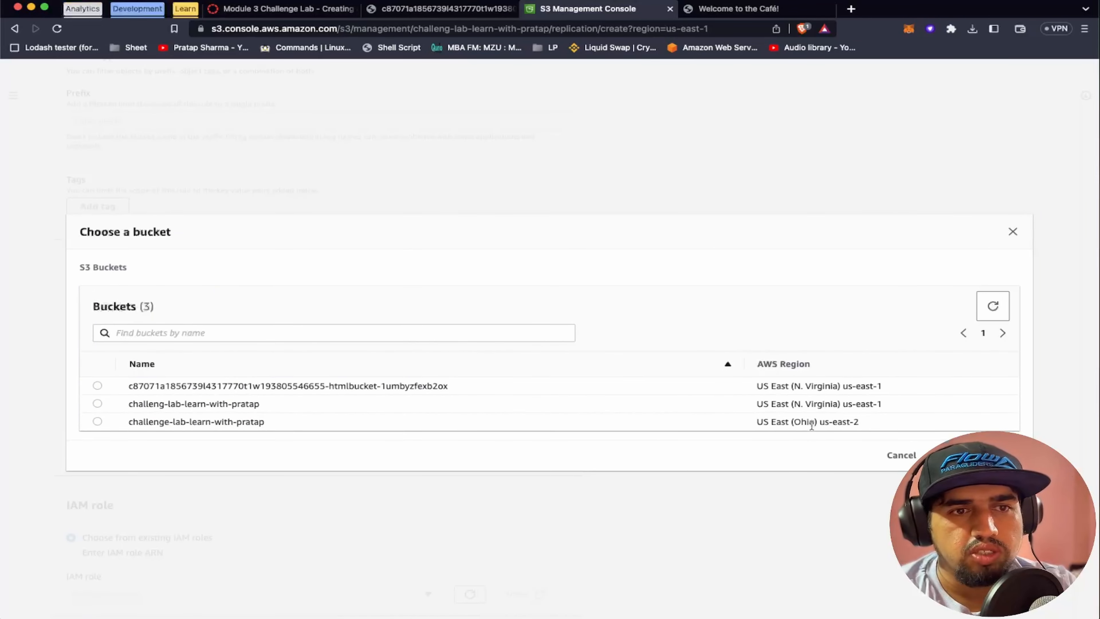
drag(818, 422, 856, 421)
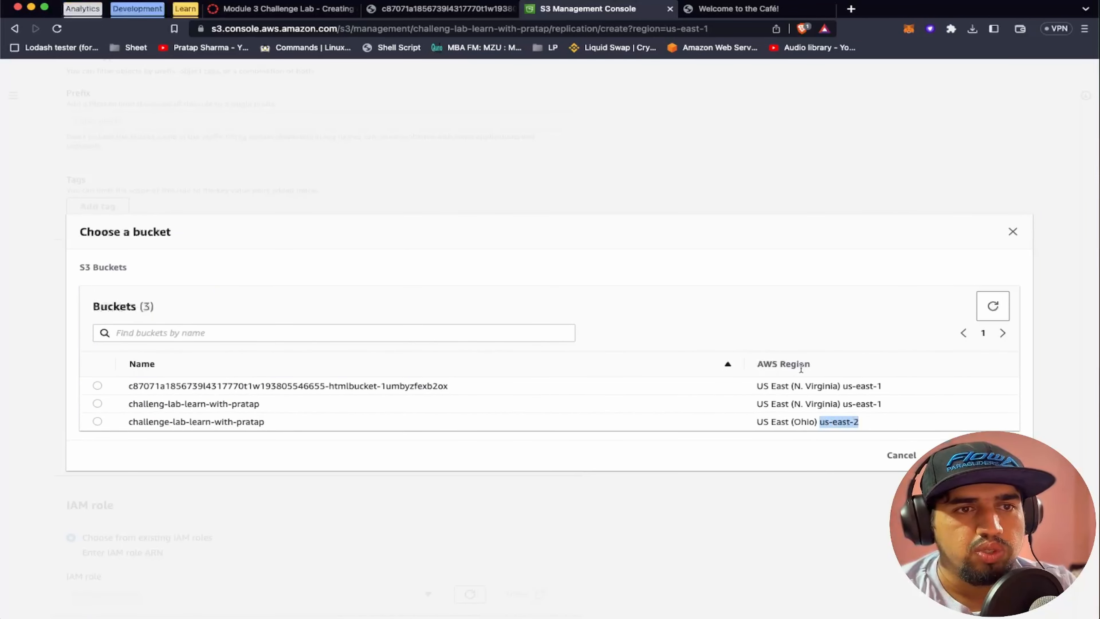
click(97, 422)
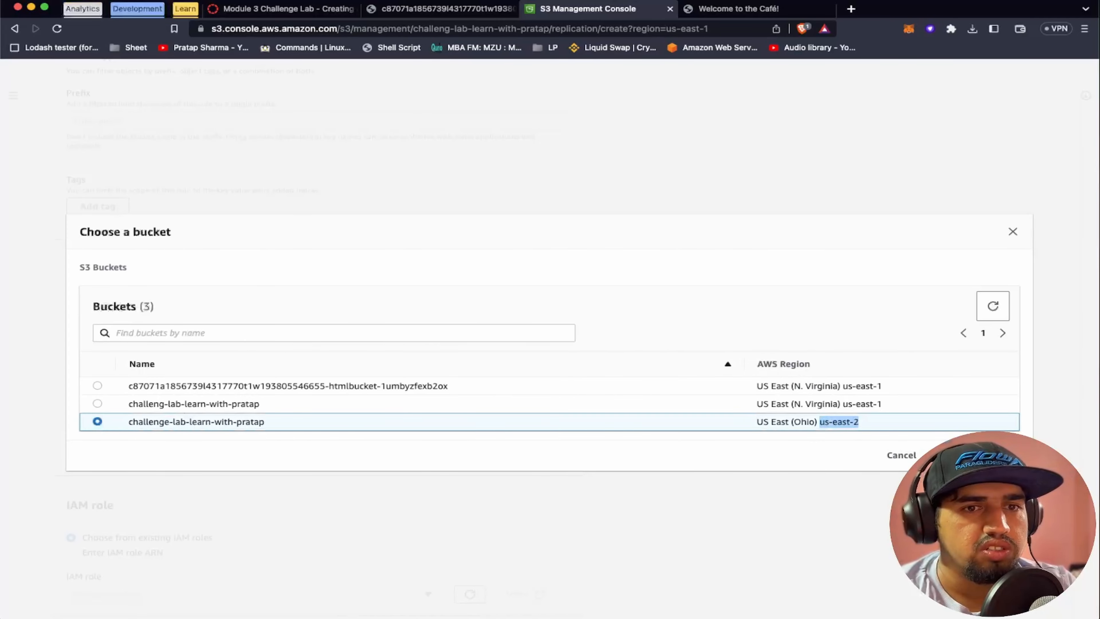
click(979, 455)
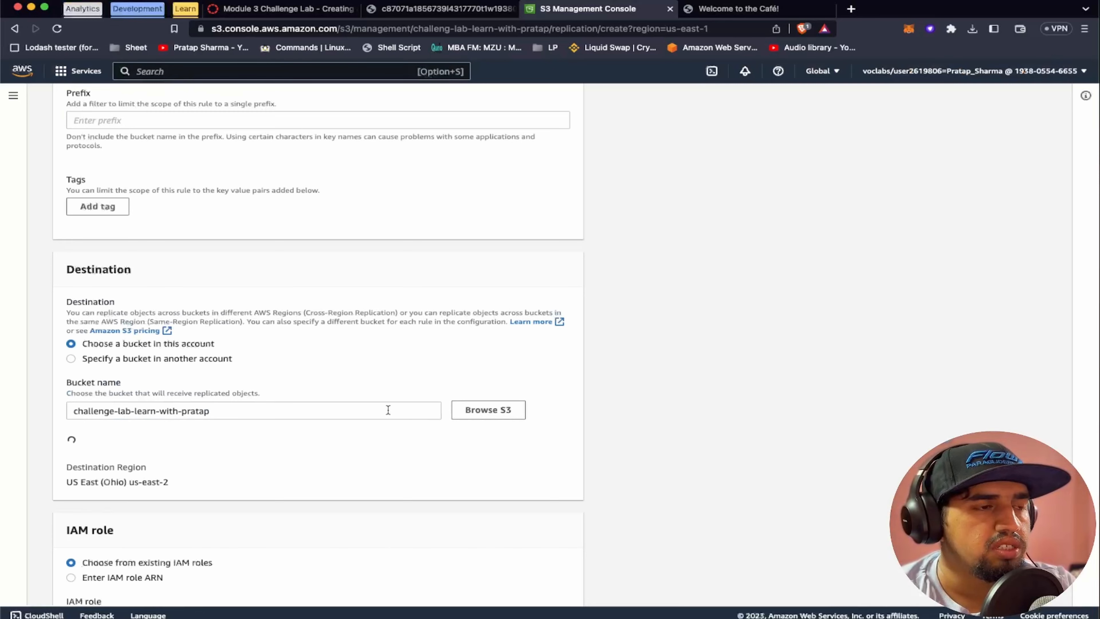
Check the required IAM role in the lab instructions and select CafeRole for the replication rule
scroll(388, 409, down, 2)
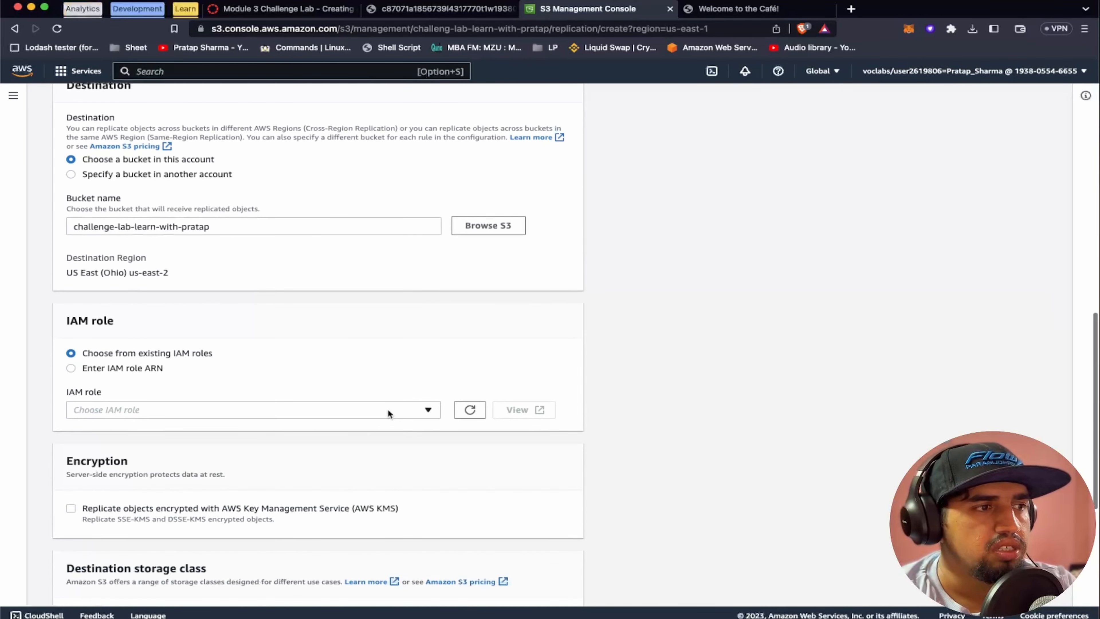
click(284, 15)
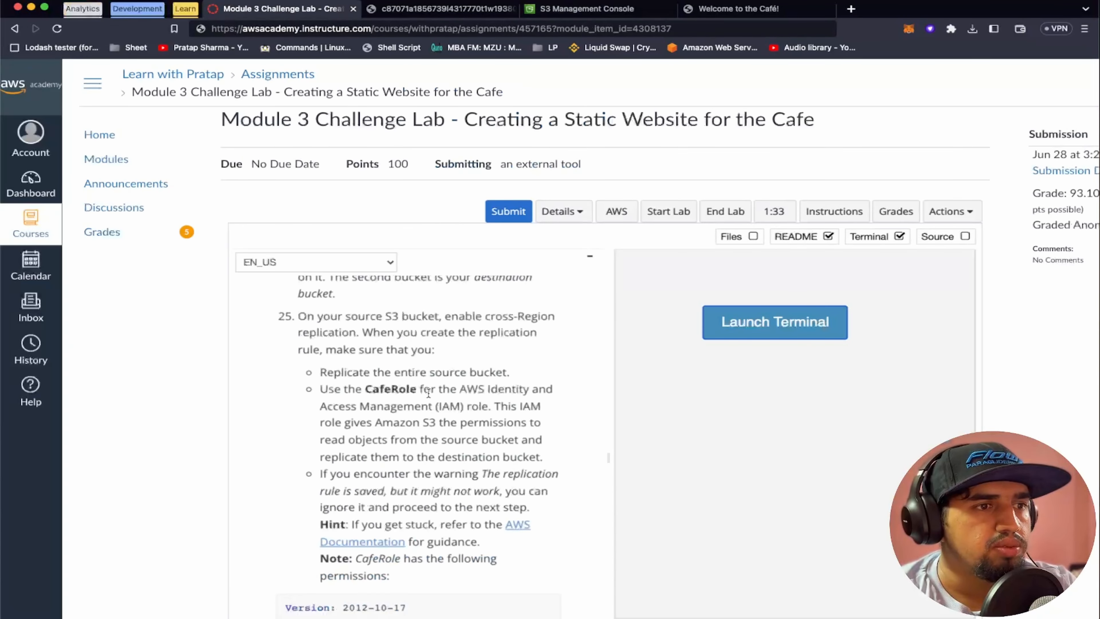
double_click(375, 392)
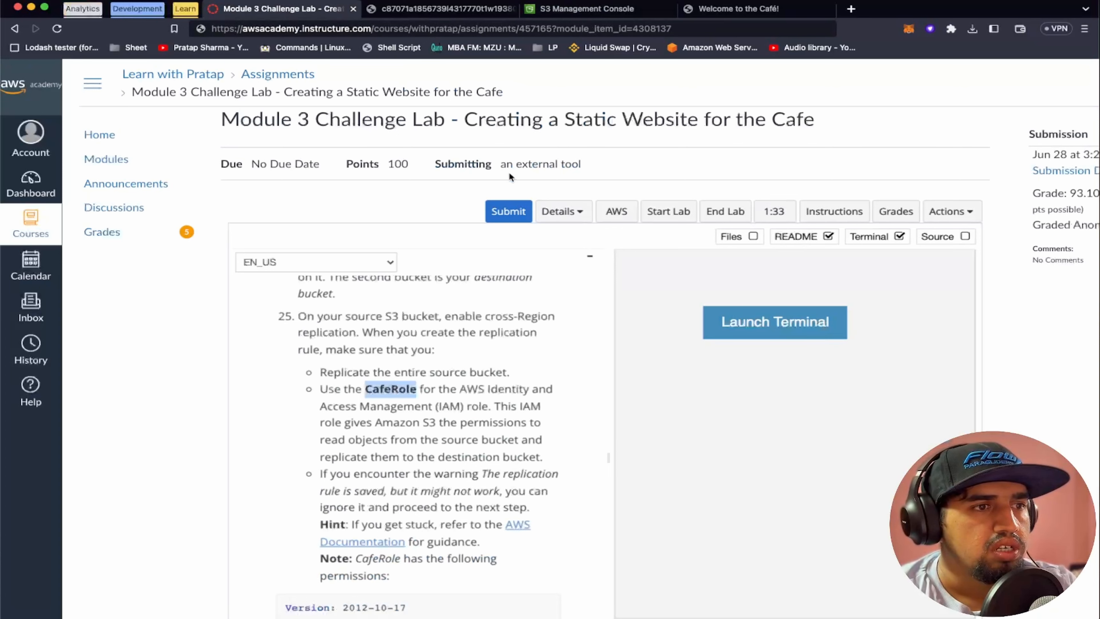
click(580, 9)
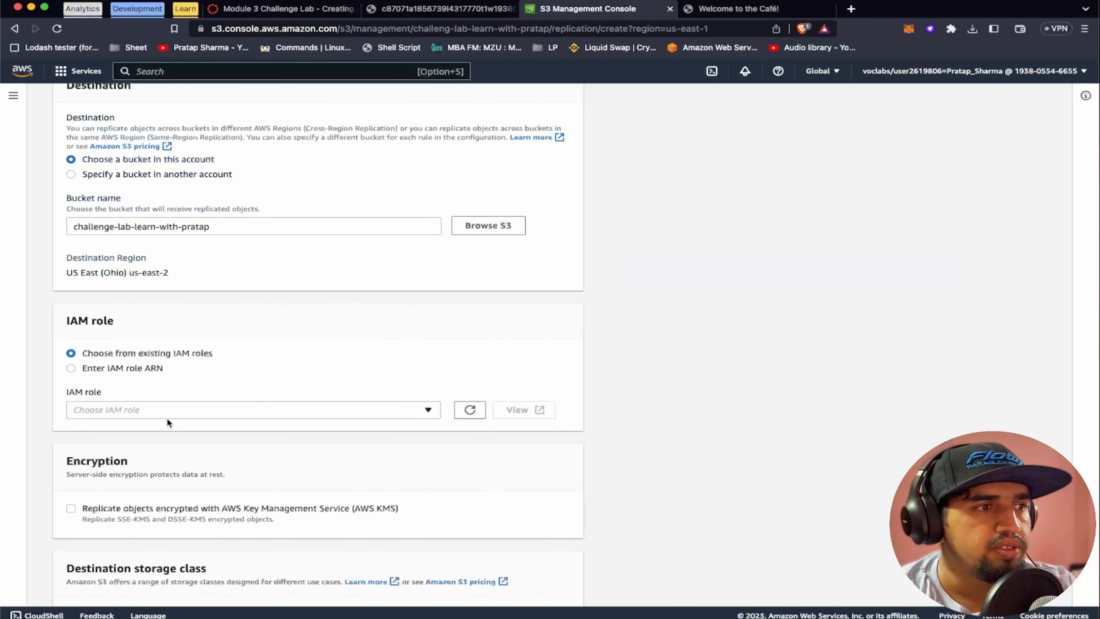
click(164, 409)
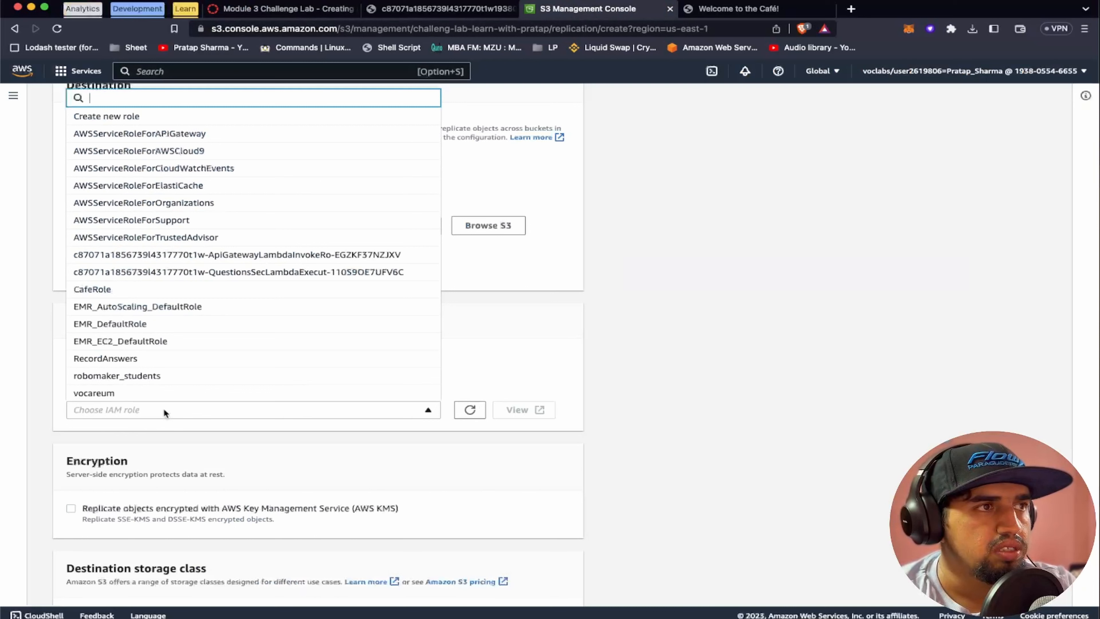
text(ca)
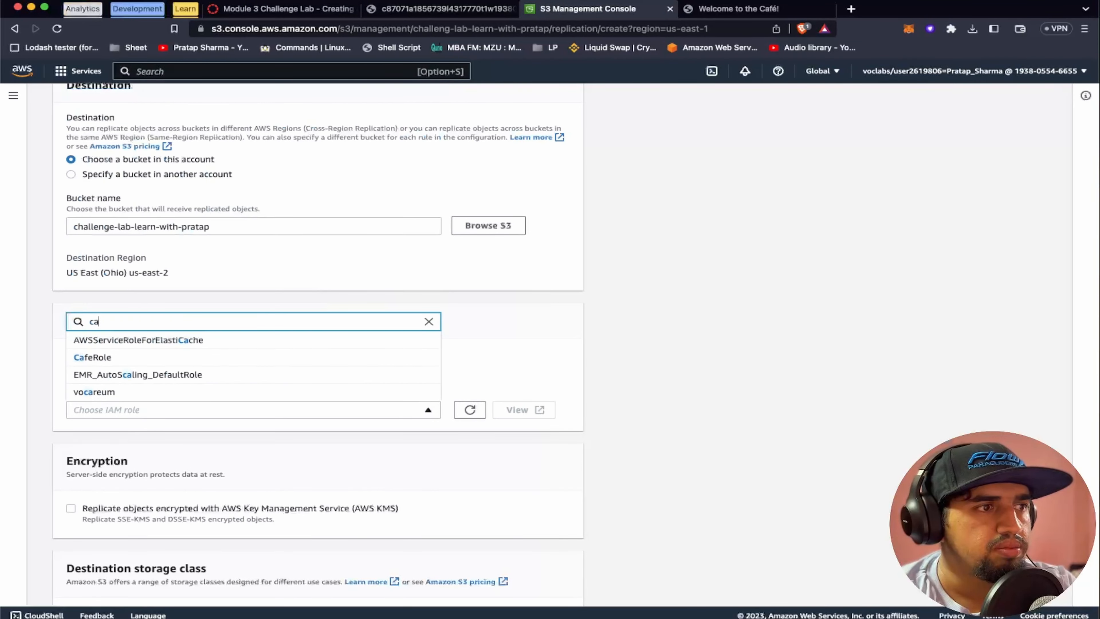
click(104, 358)
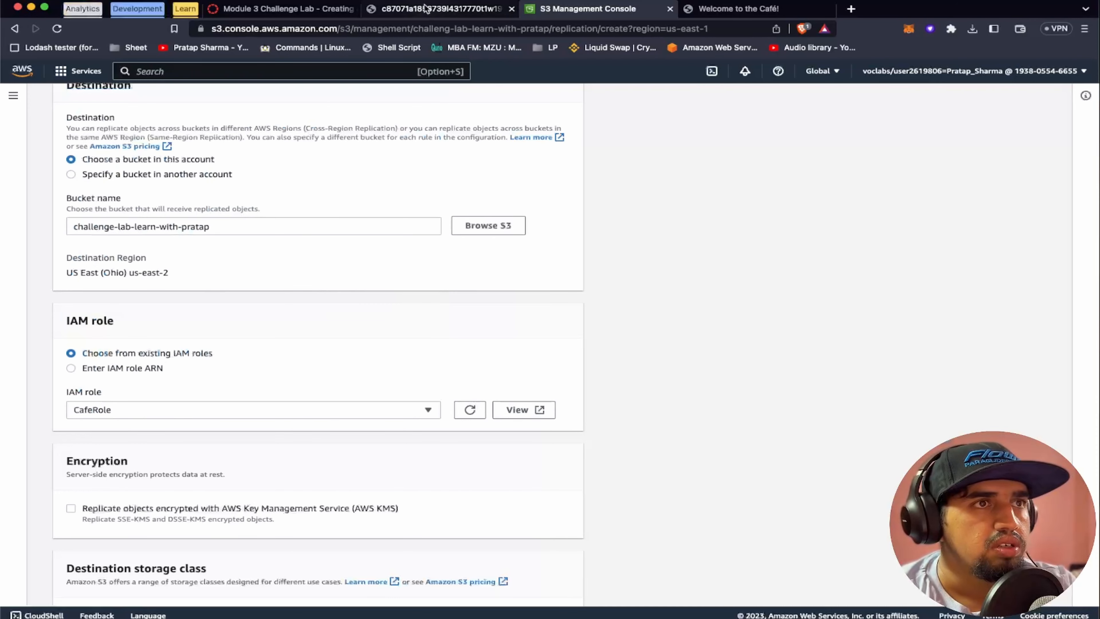
Review the CafeRole permissions and the following steps in the lab instructions, then try to save the replication rule
click(286, 14)
scroll(497, 324, down, 6)
scroll(374, 344, up, 1)
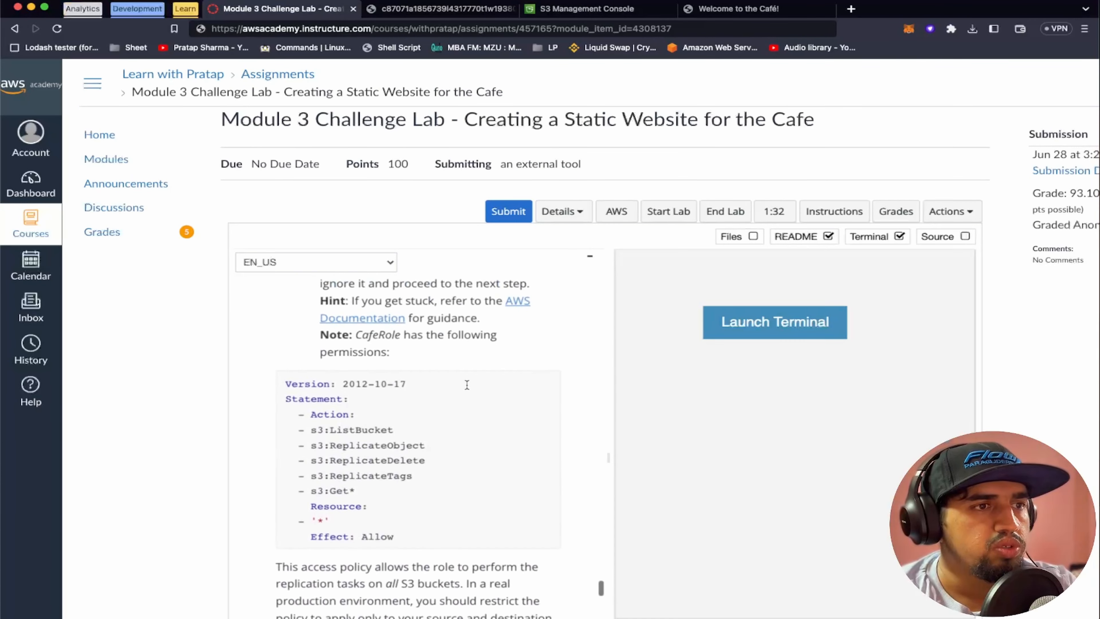
scroll(438, 442, down, 3)
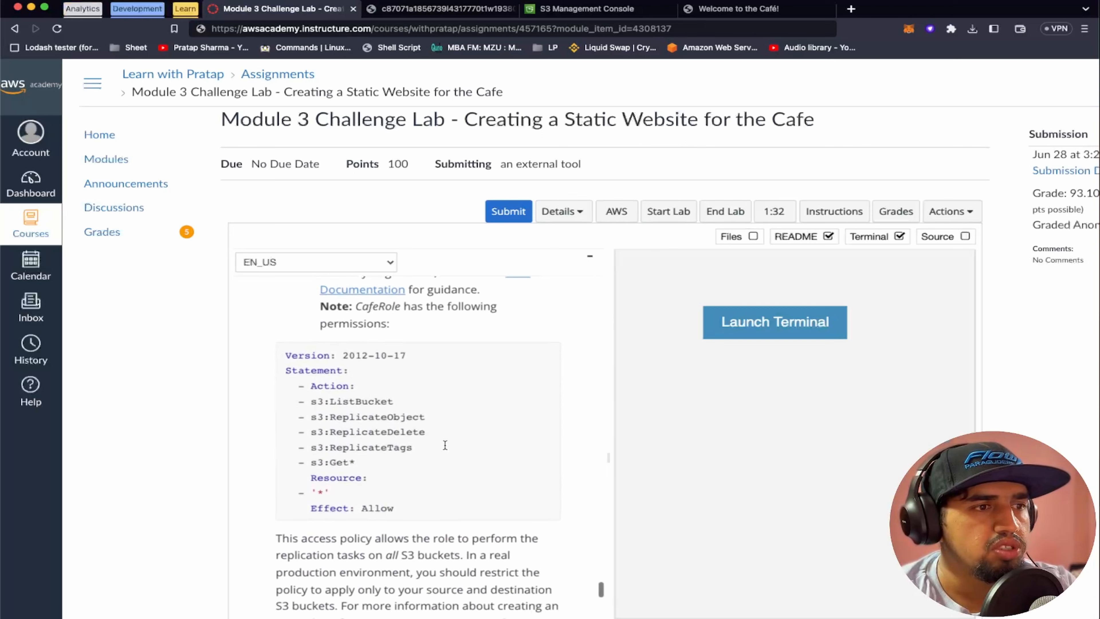
scroll(435, 411, down, 4)
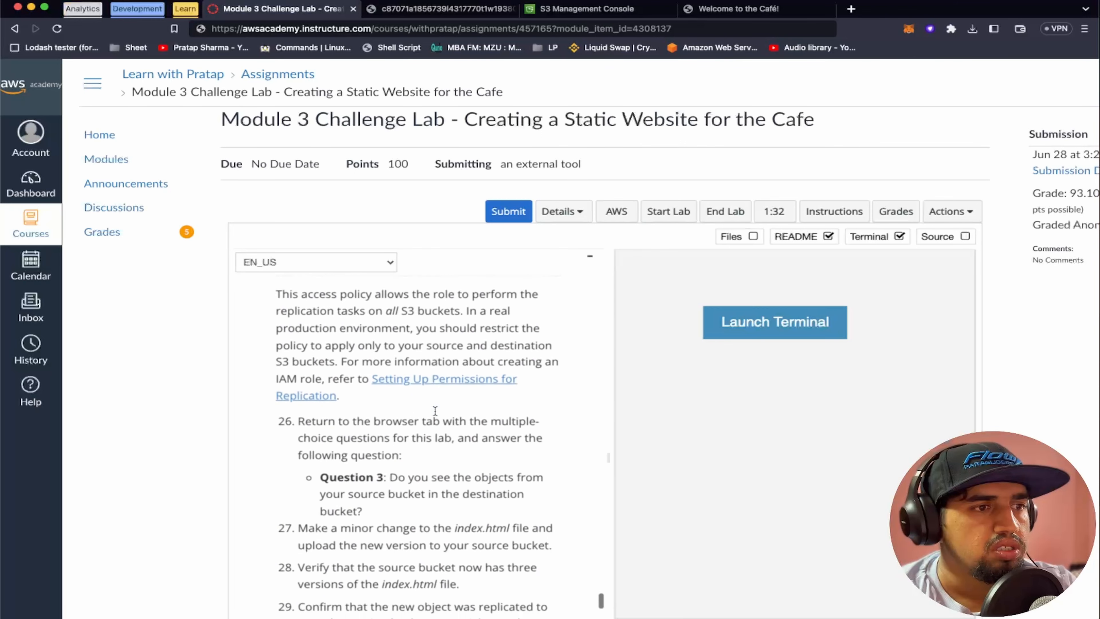
click(580, 9)
scroll(434, 374, down, 2)
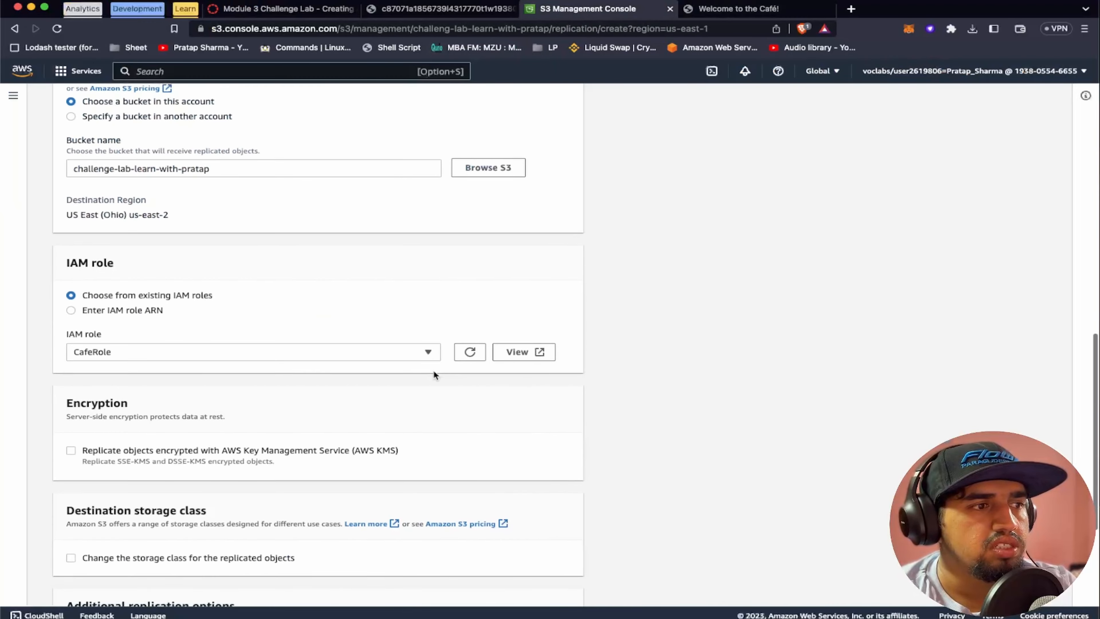
scroll(434, 374, down, 5)
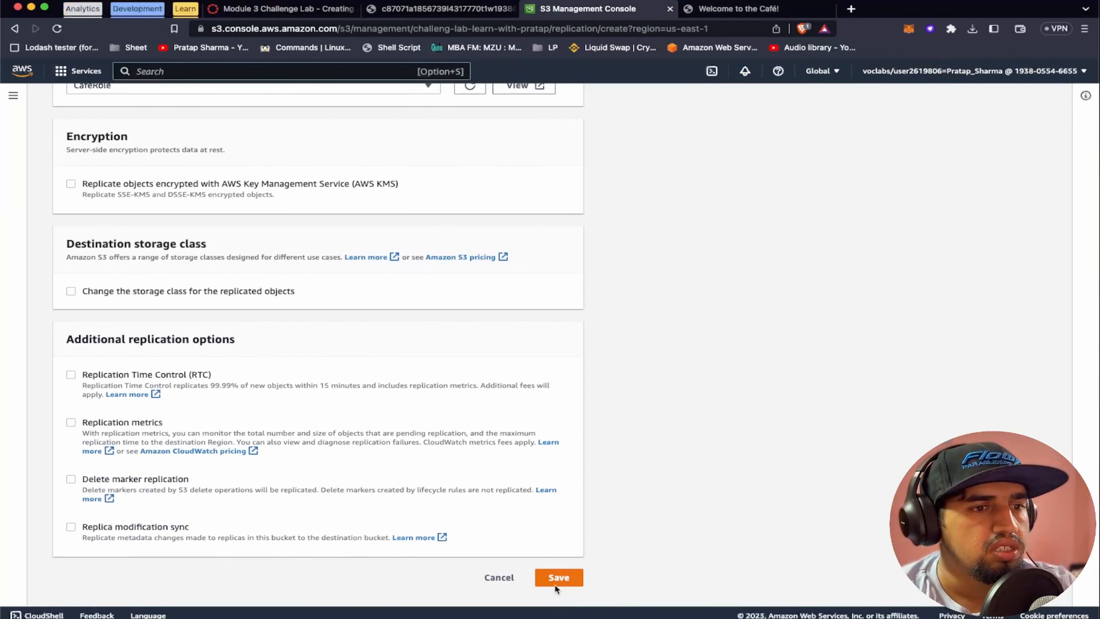
click(555, 583)
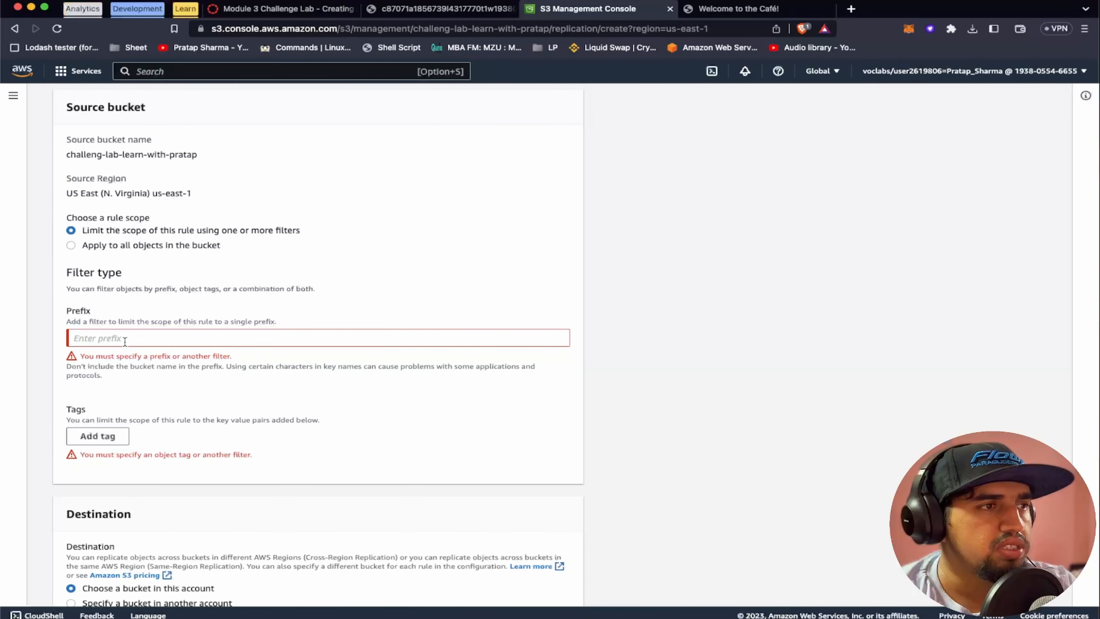
Set the rule scope to apply to all objects in the source bucket and save the replication rule
click(71, 245)
scroll(168, 377, down, 10)
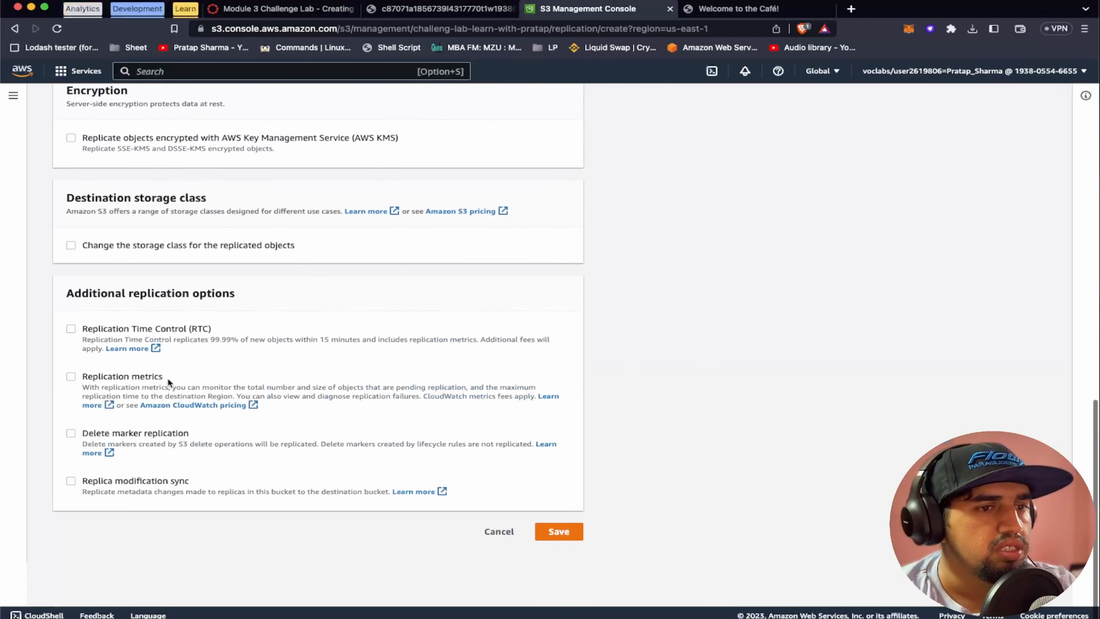
scroll(346, 455, up, 2)
click(557, 577)
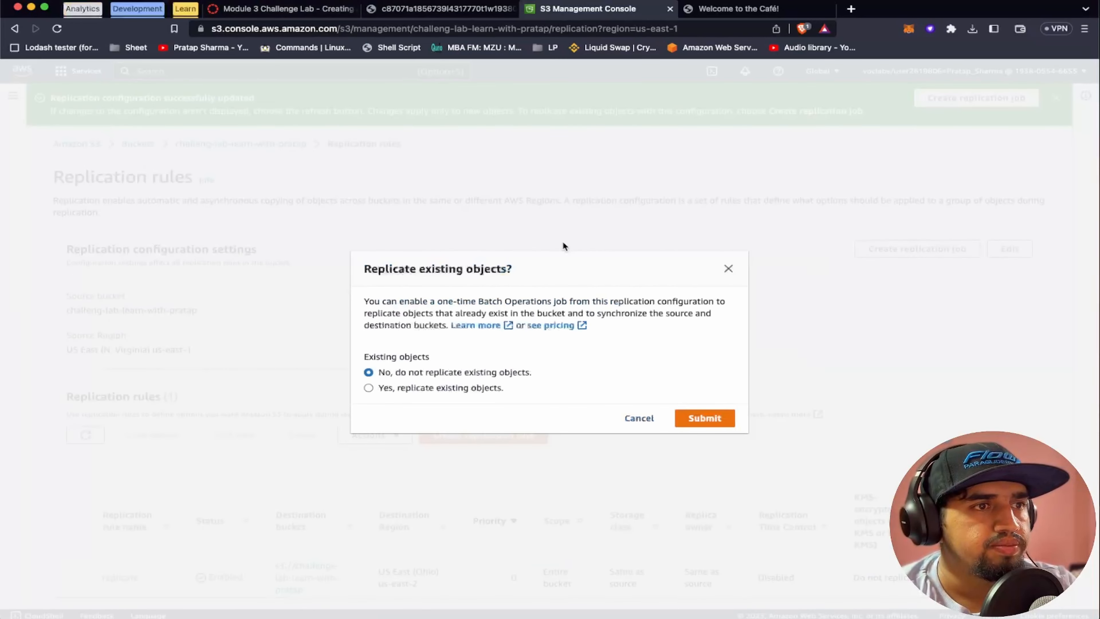
Choose to replicate existing objects and save the batch job without a completion report, running automatically when ready
click(368, 388)
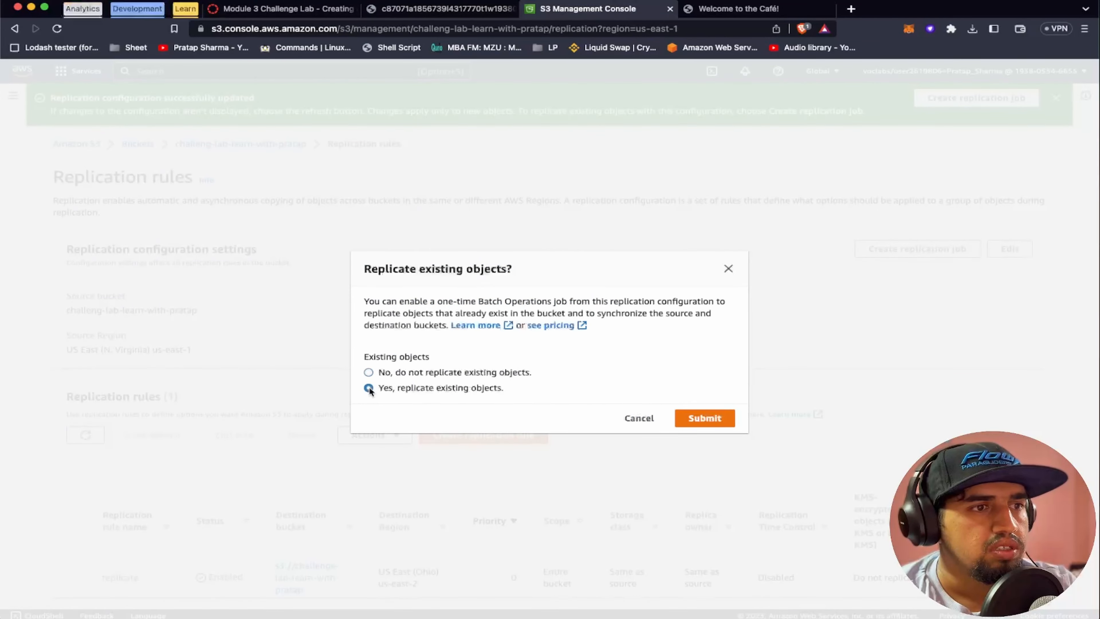
click(699, 422)
scroll(700, 422, down, 2)
click(71, 346)
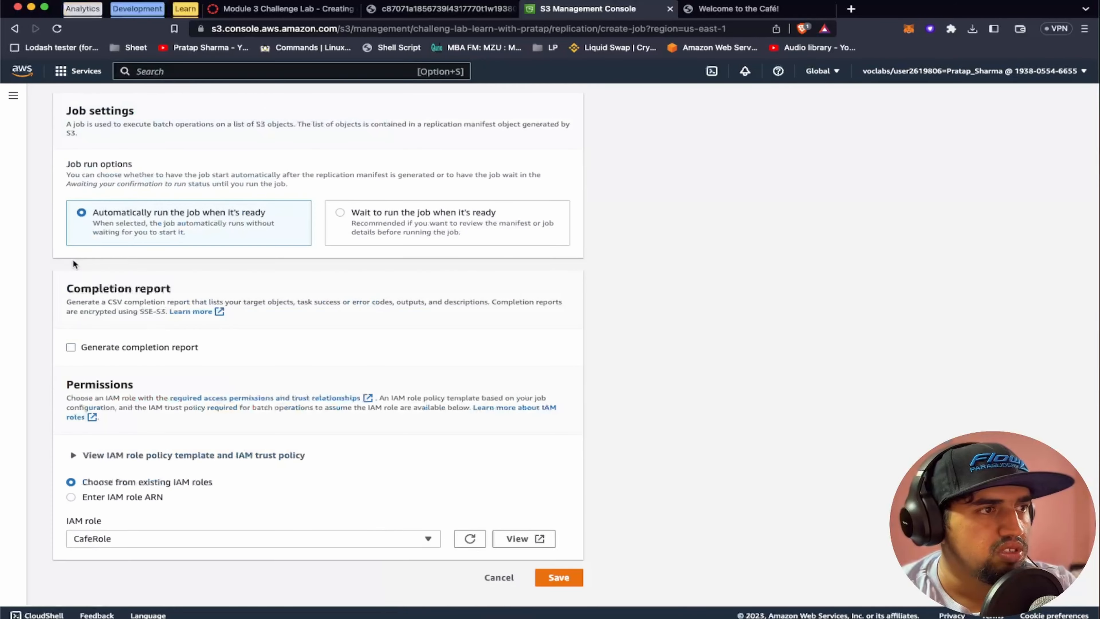
click(572, 582)
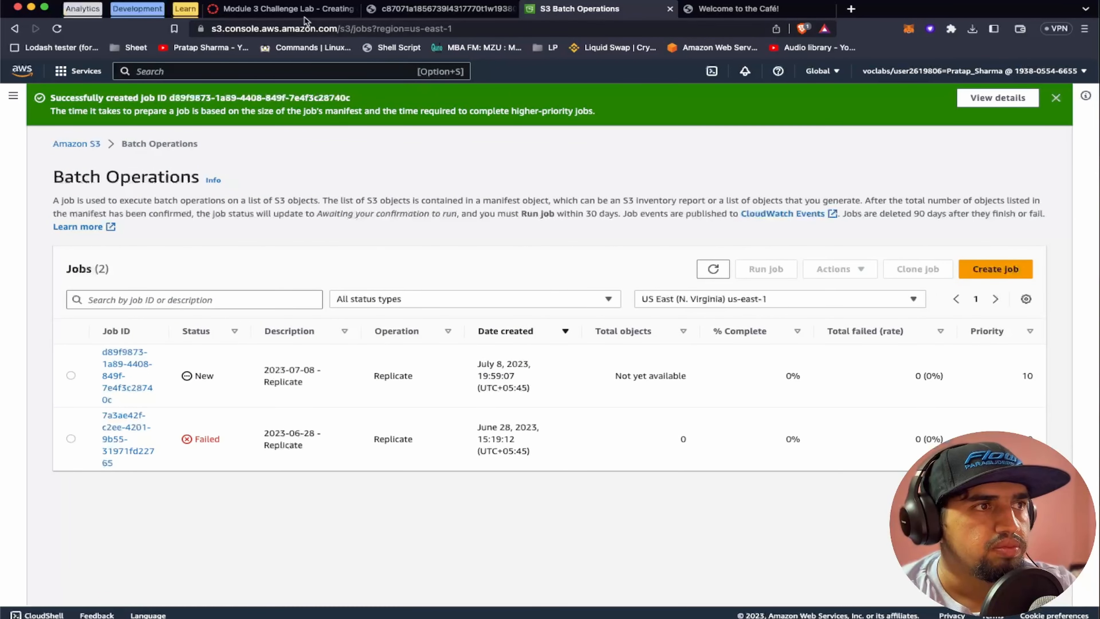
Read step 26 of the lab instructions and Question 3 on the lab questions page
click(281, 8)
scroll(411, 381, down, 2)
scroll(411, 381, down, 1)
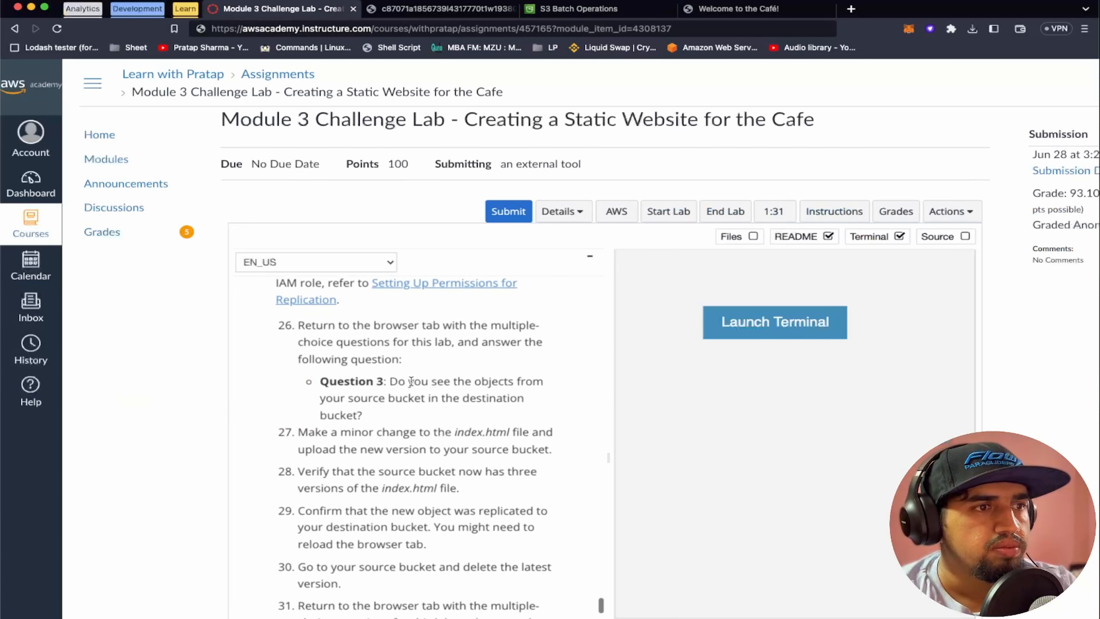
click(442, 9)
scroll(177, 287, down, 1)
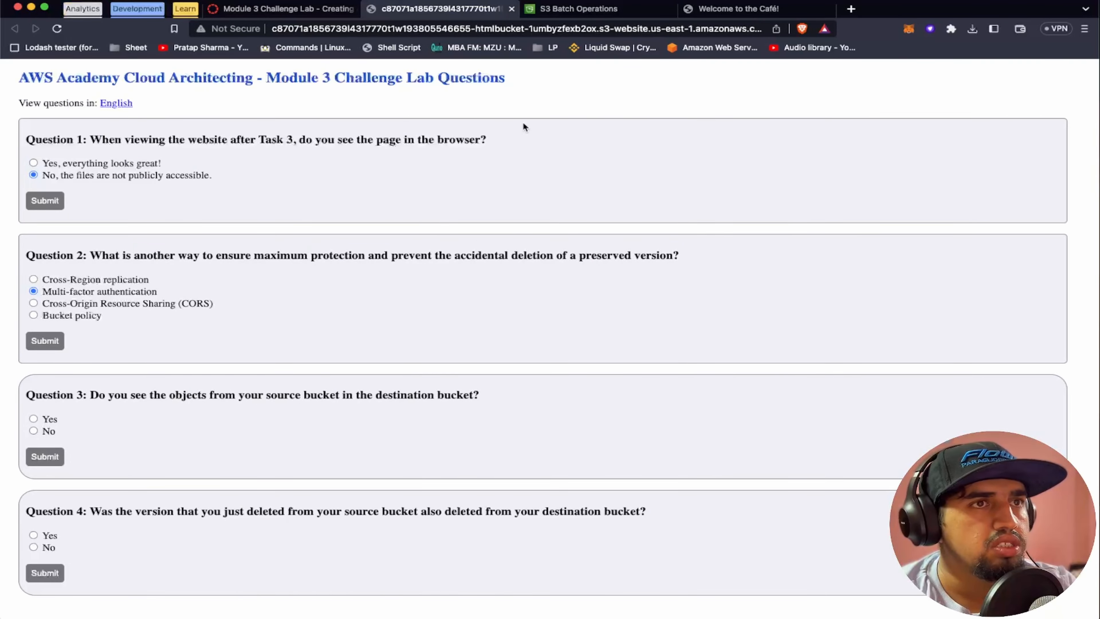
Check the us-east-2 destination bucket for replicated objects, then select No as the answer to Question 3
click(579, 8)
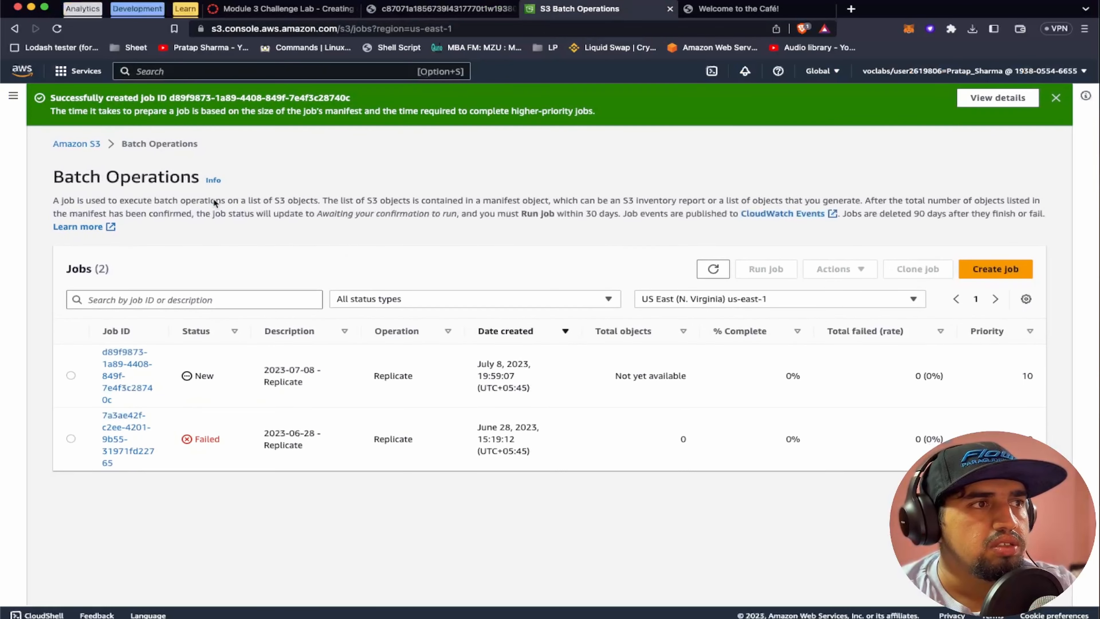
click(89, 145)
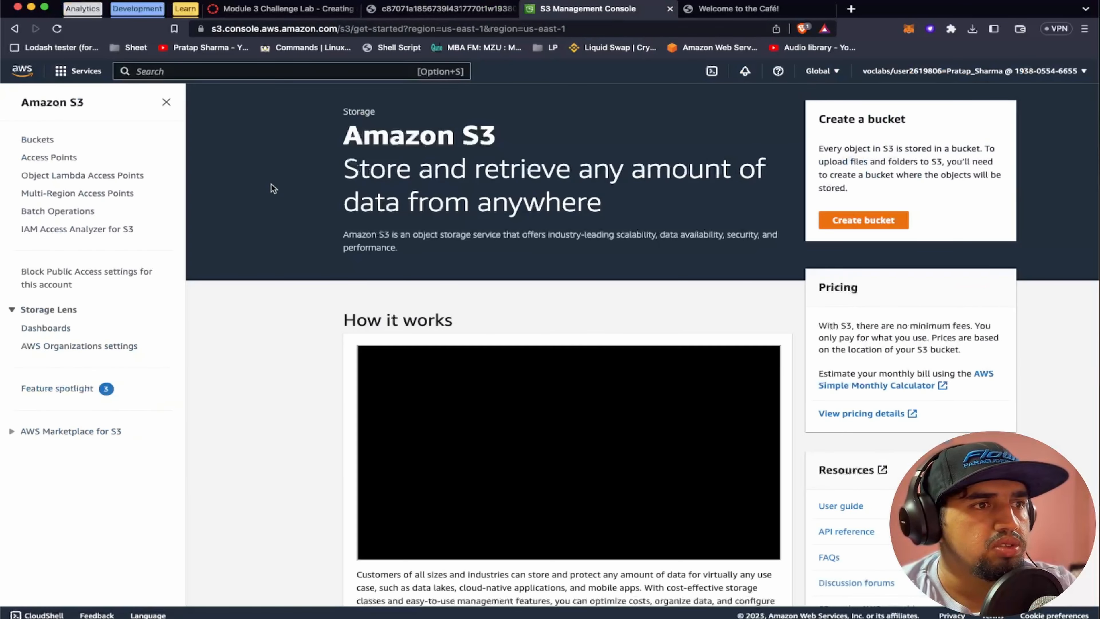
click(42, 140)
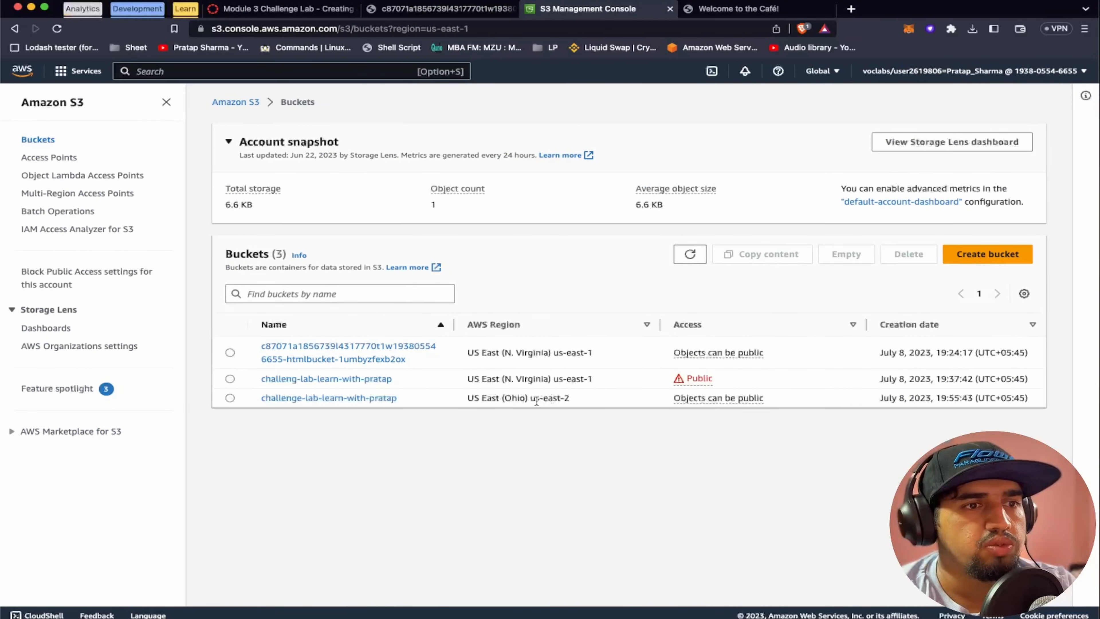
click(364, 397)
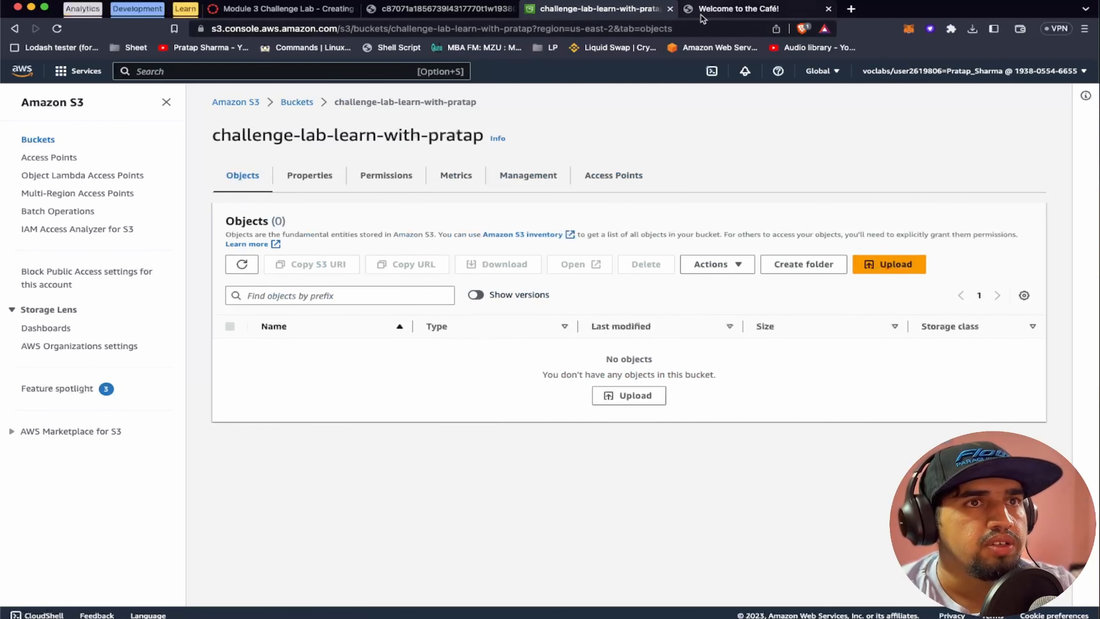
click(439, 10)
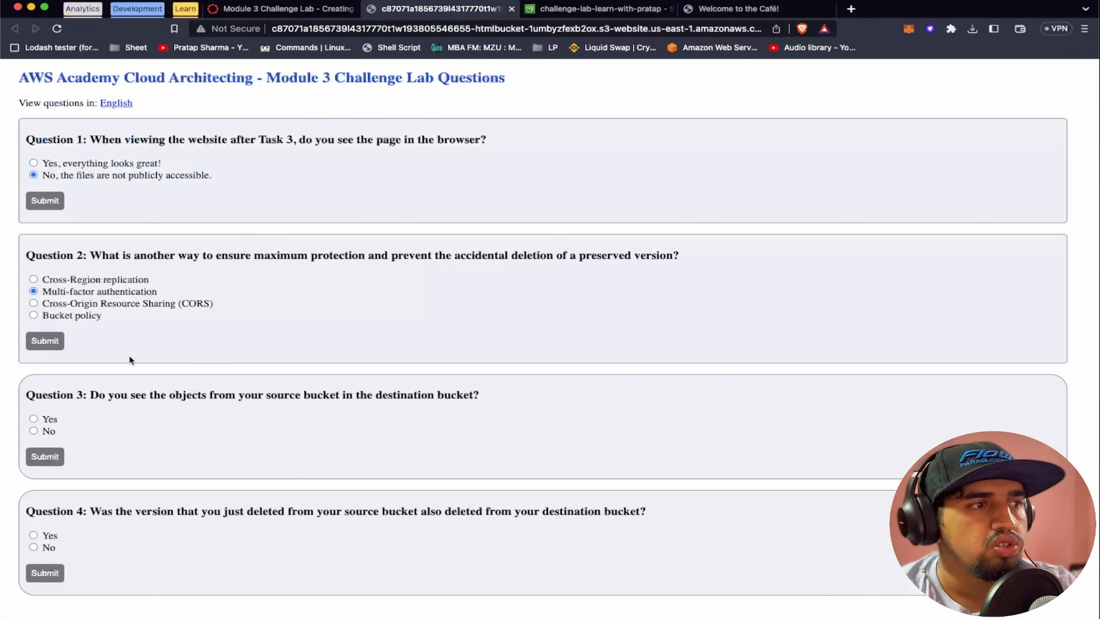
click(33, 431)
Read step 27 of the lab instructions and switch to the code editor showing index.html
click(279, 10)
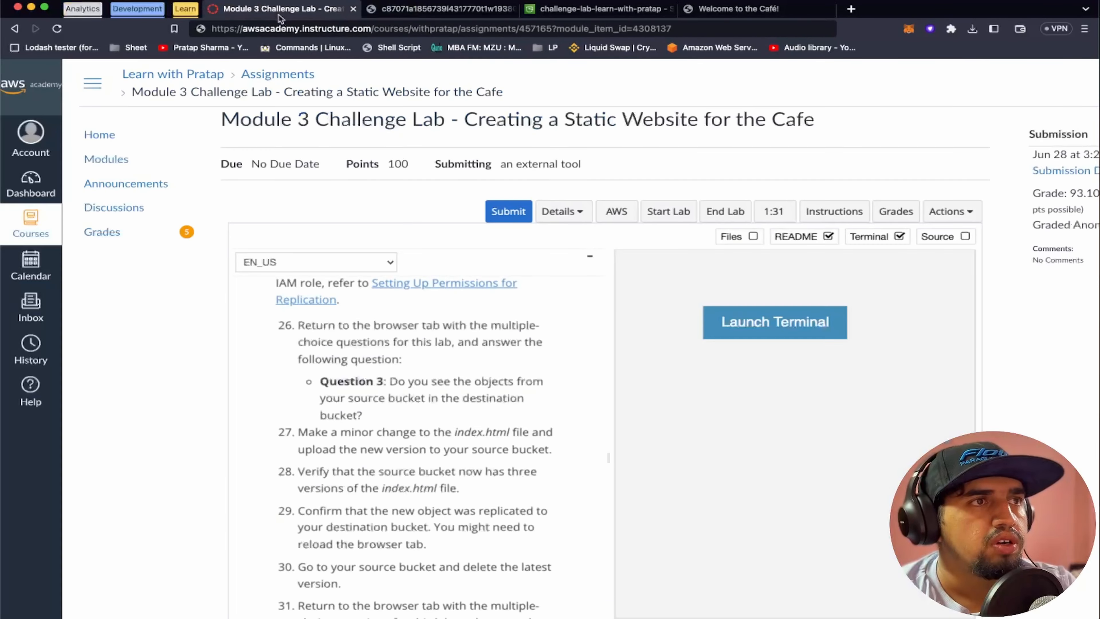
scroll(371, 365, down, 5)
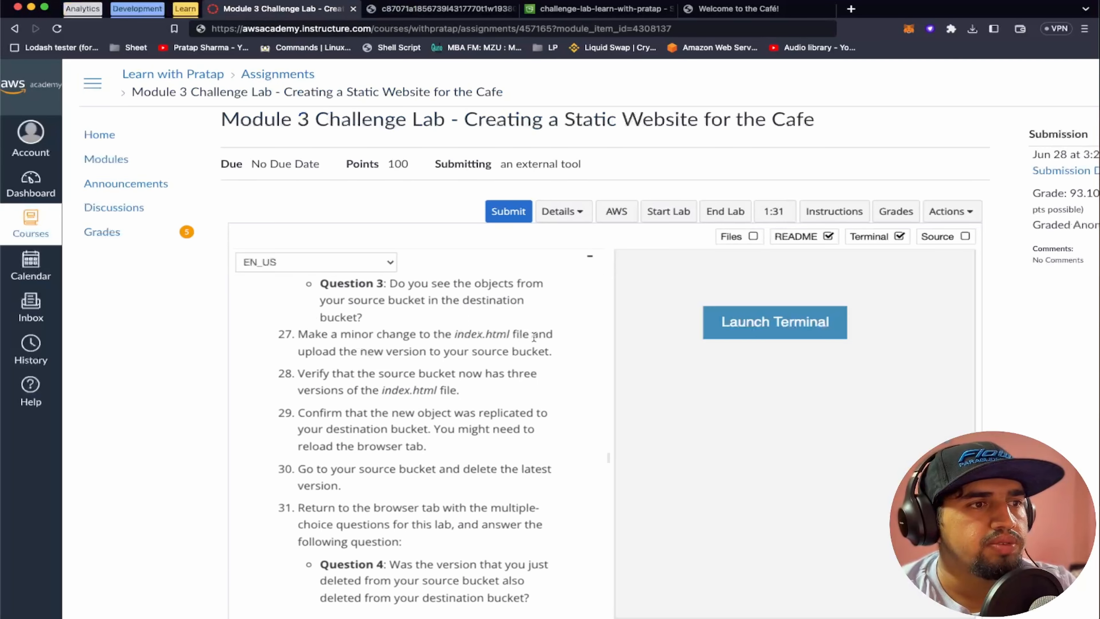
key(ctrl+Right)
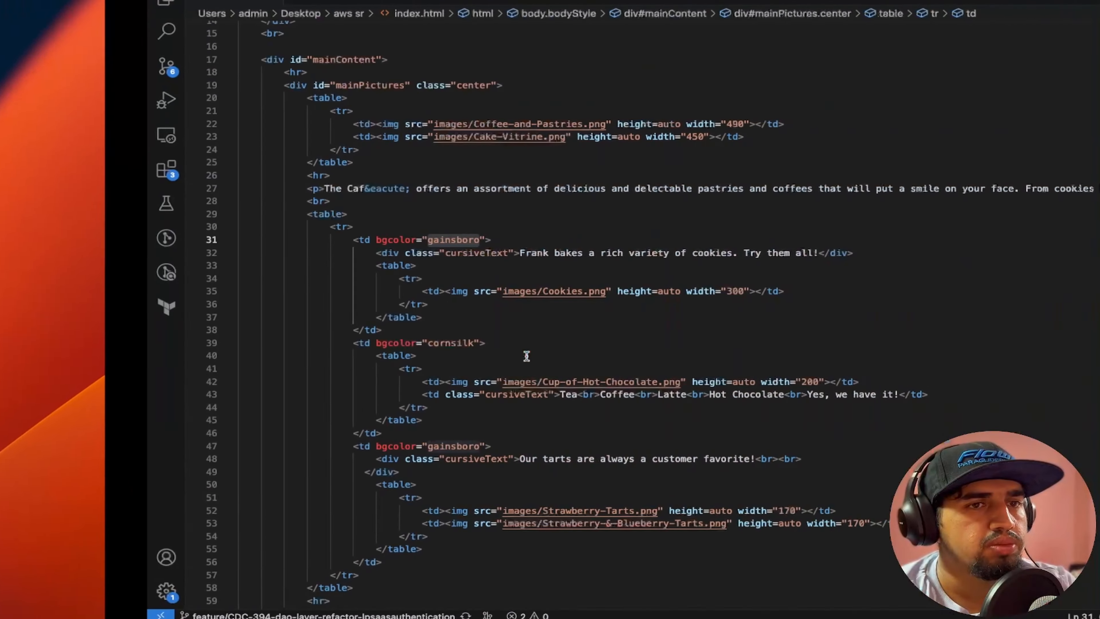
Add an h3 heading below the hr in index.html's header div, reading "Learn with" followed by the instructor's first name
scroll(552, 244, up, 1)
scroll(552, 243, up, 4)
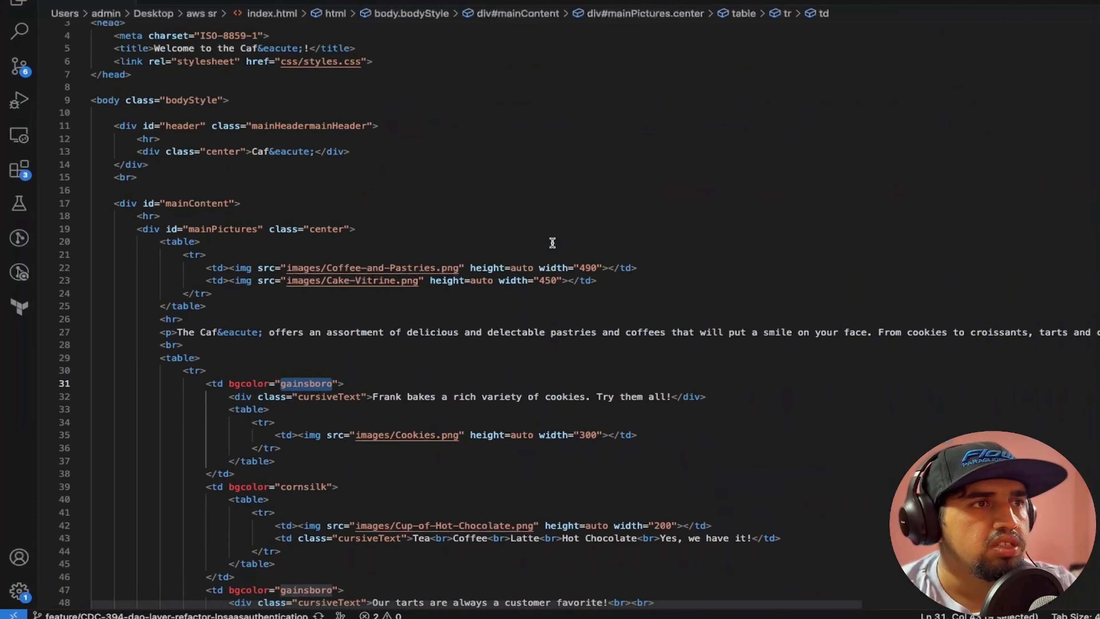
click(179, 170)
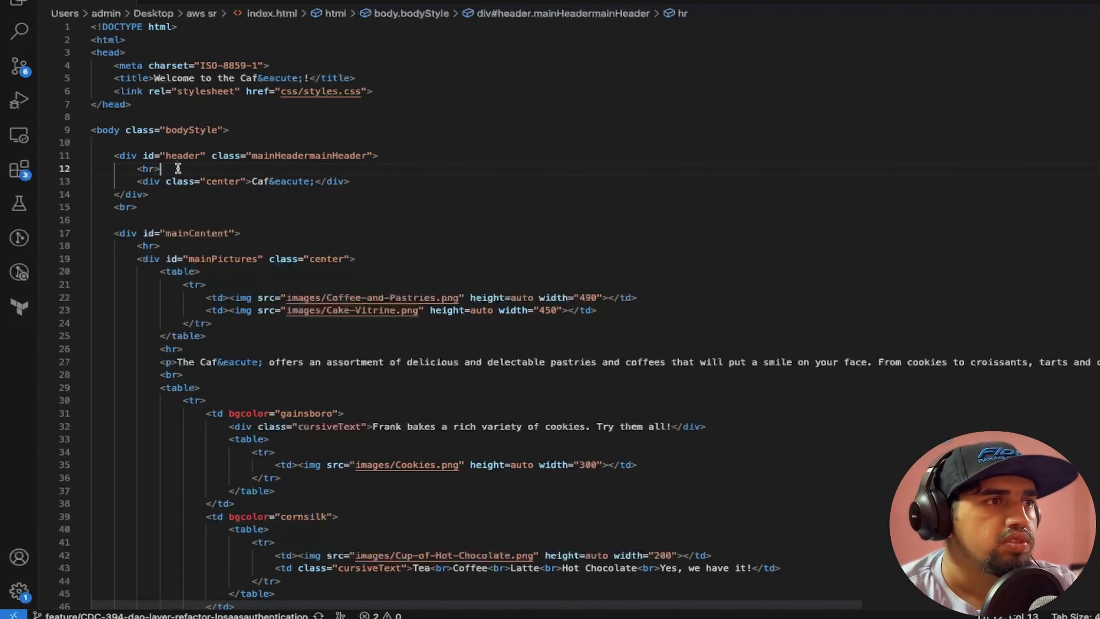
key(Return)
text(<h3>)
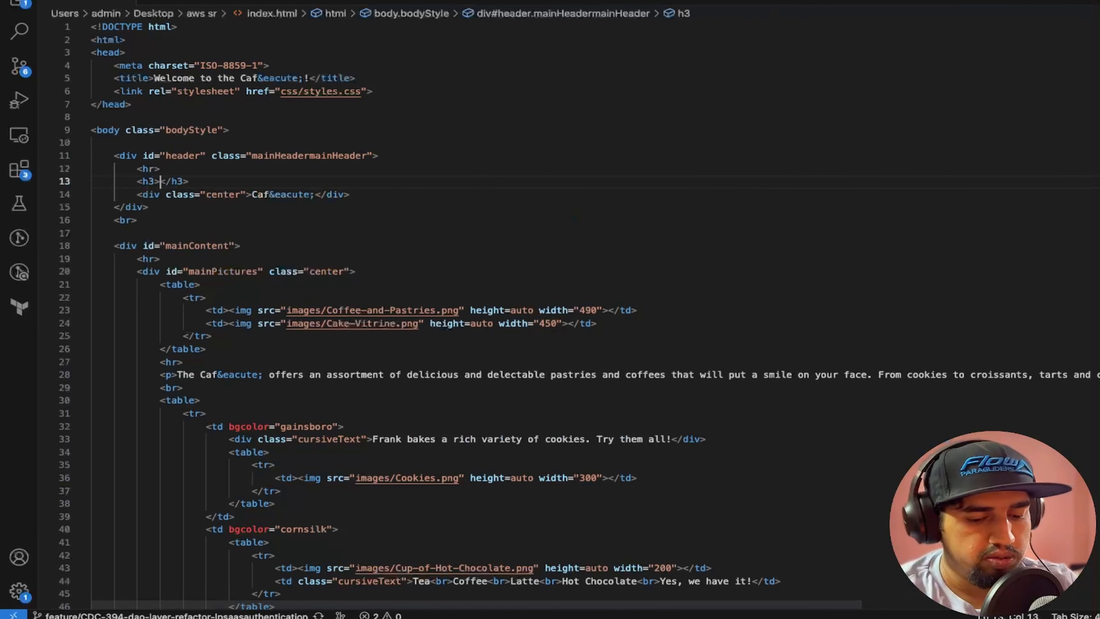
text(Pratap)
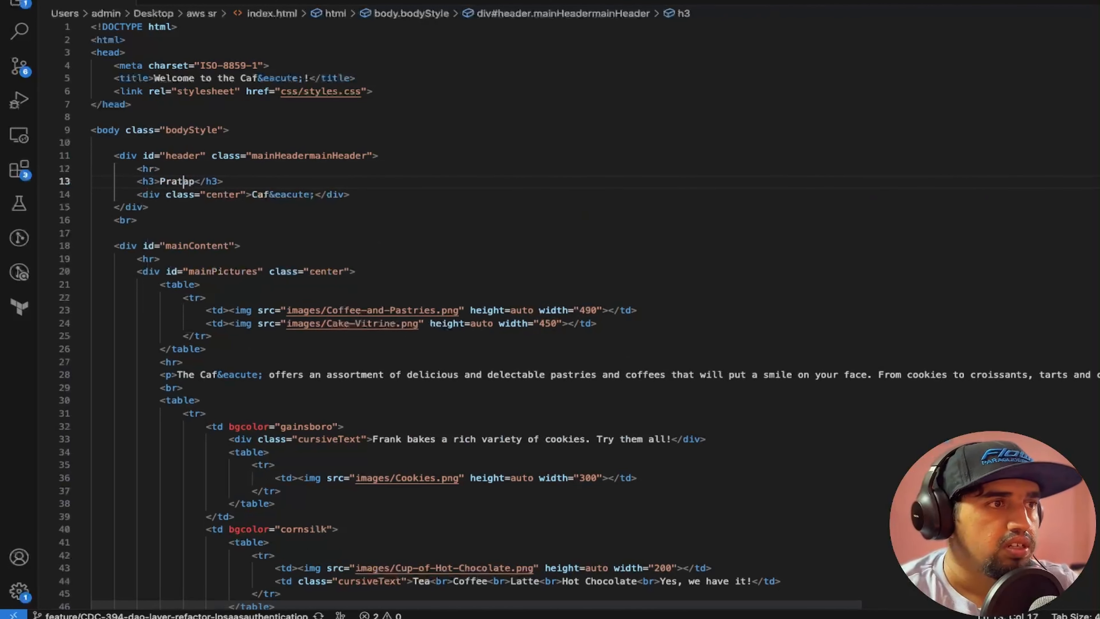
key(Left)
text(Learn wit)
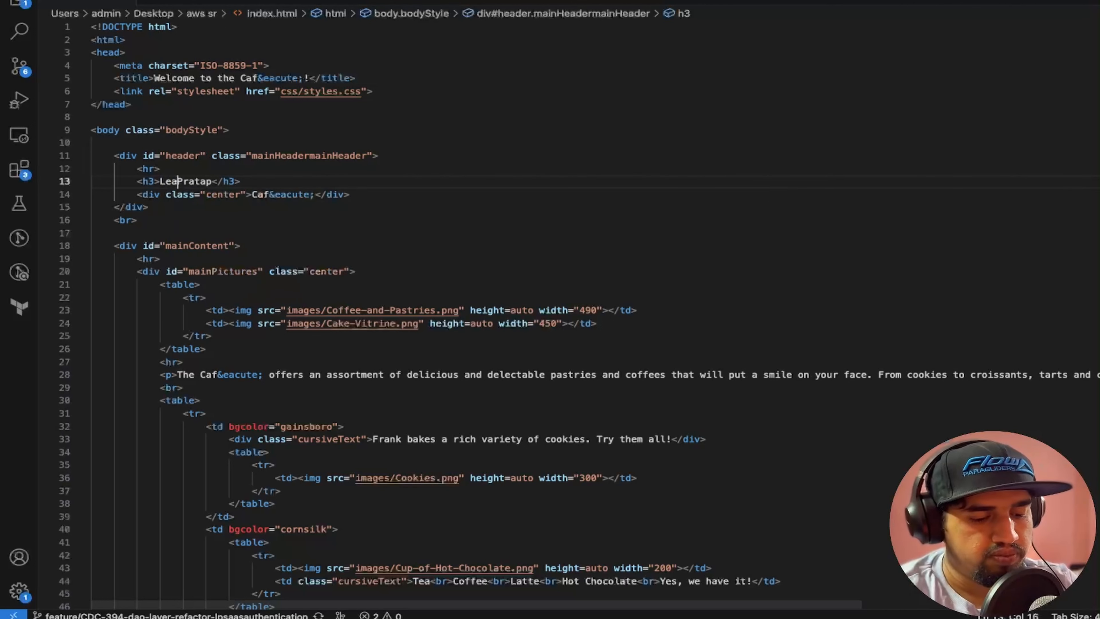
text(h)
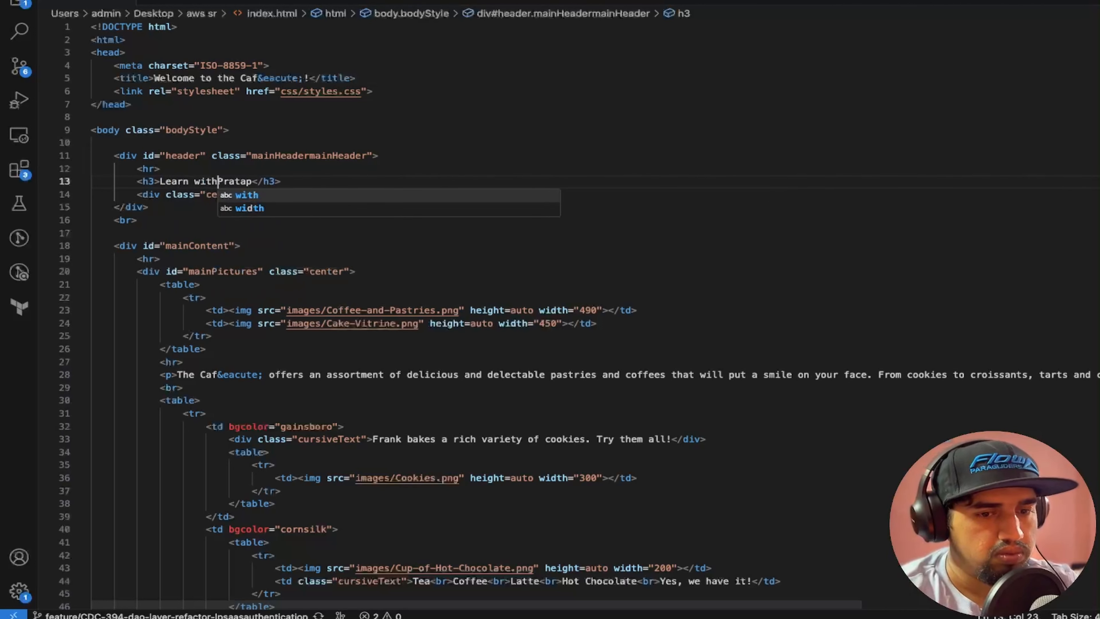
click(166, 181)
drag(166, 181, 237, 181)
Switch back to the browser, recheck which bucket step 27 names, and open the us-east-1 source bucket in S3
key(ctrl+Left)
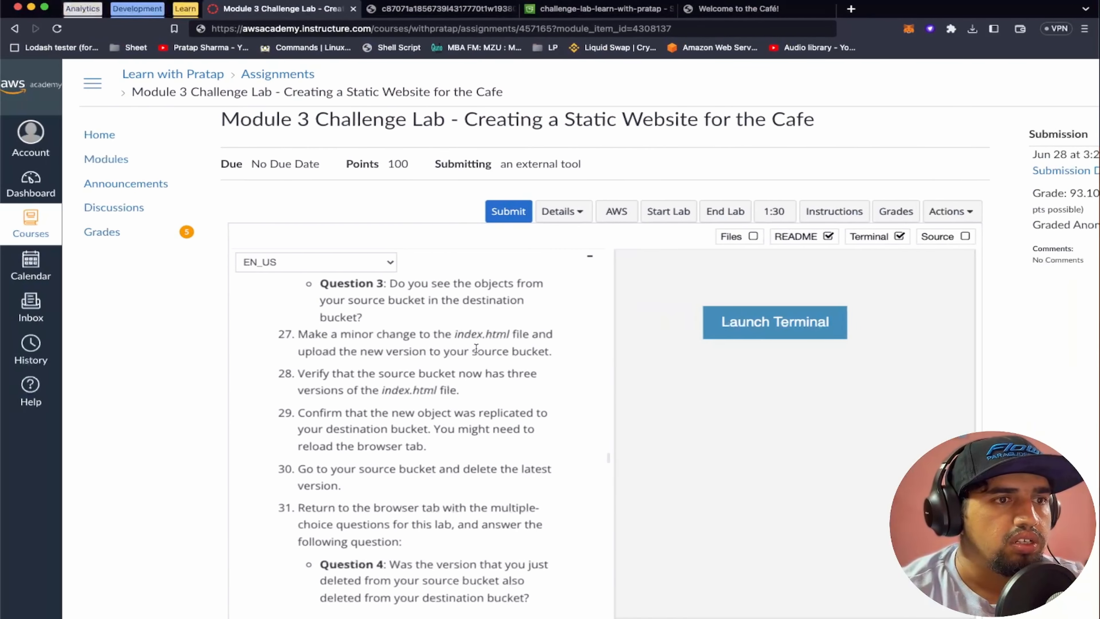
double_click(487, 352)
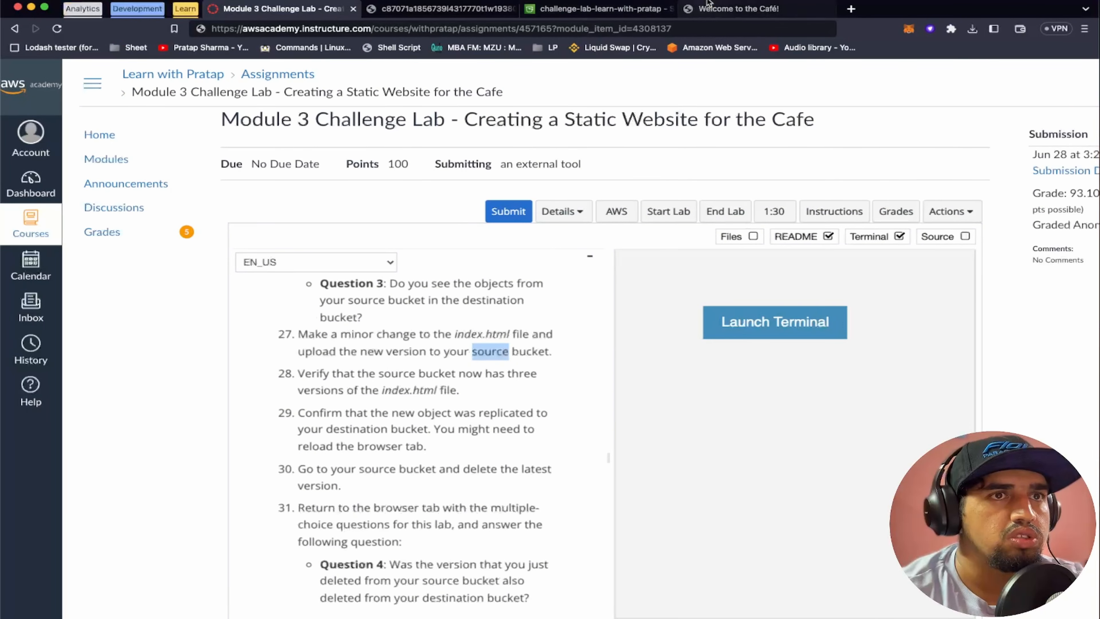
click(617, 6)
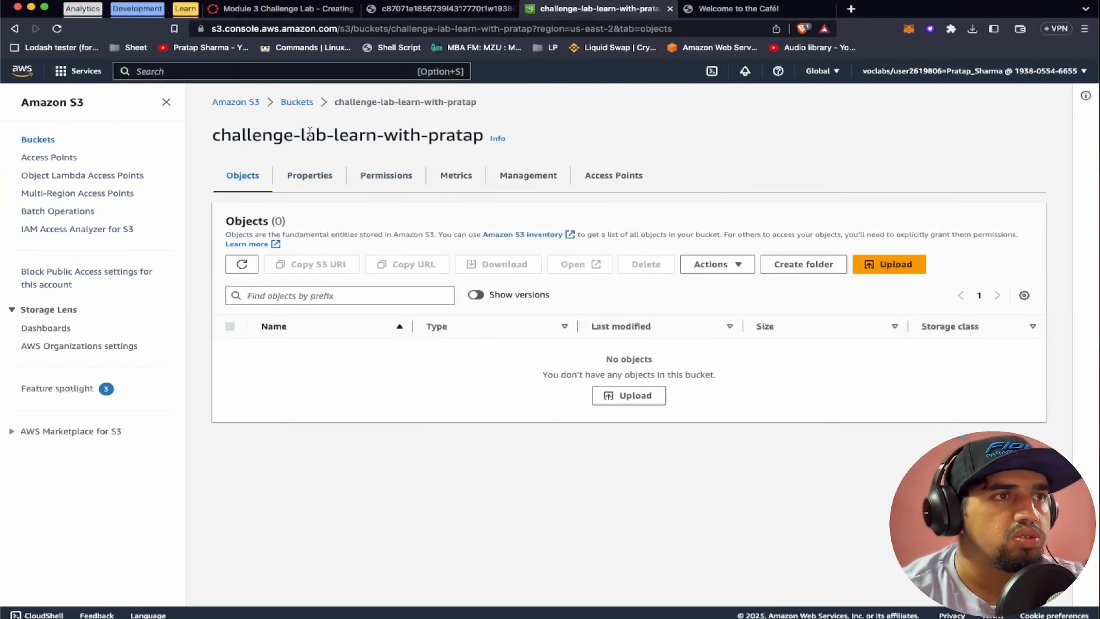
click(297, 102)
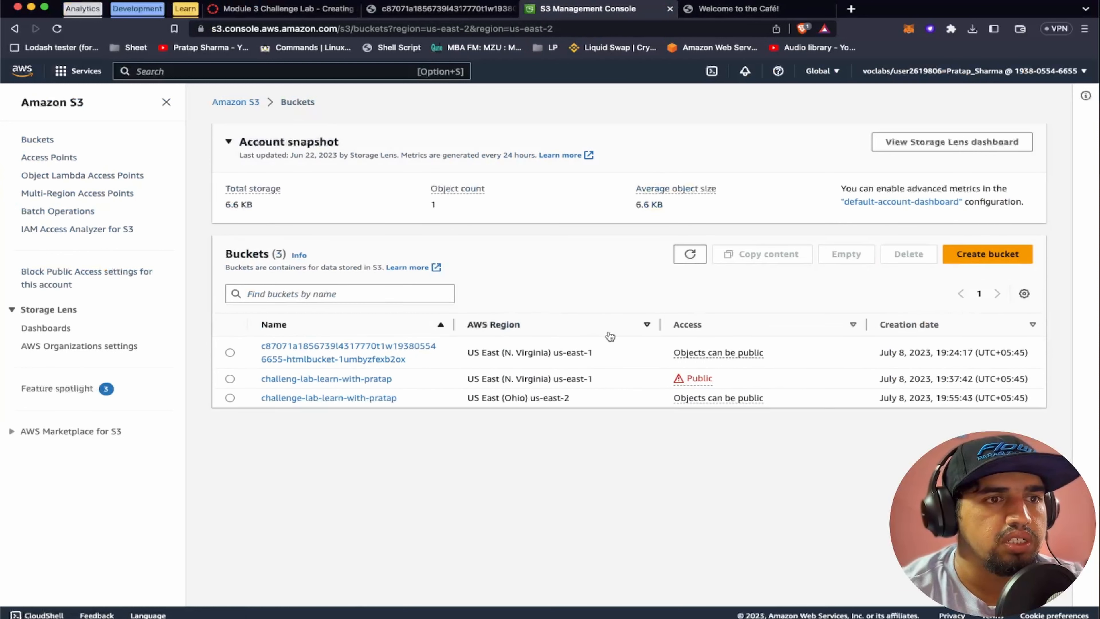
click(353, 377)
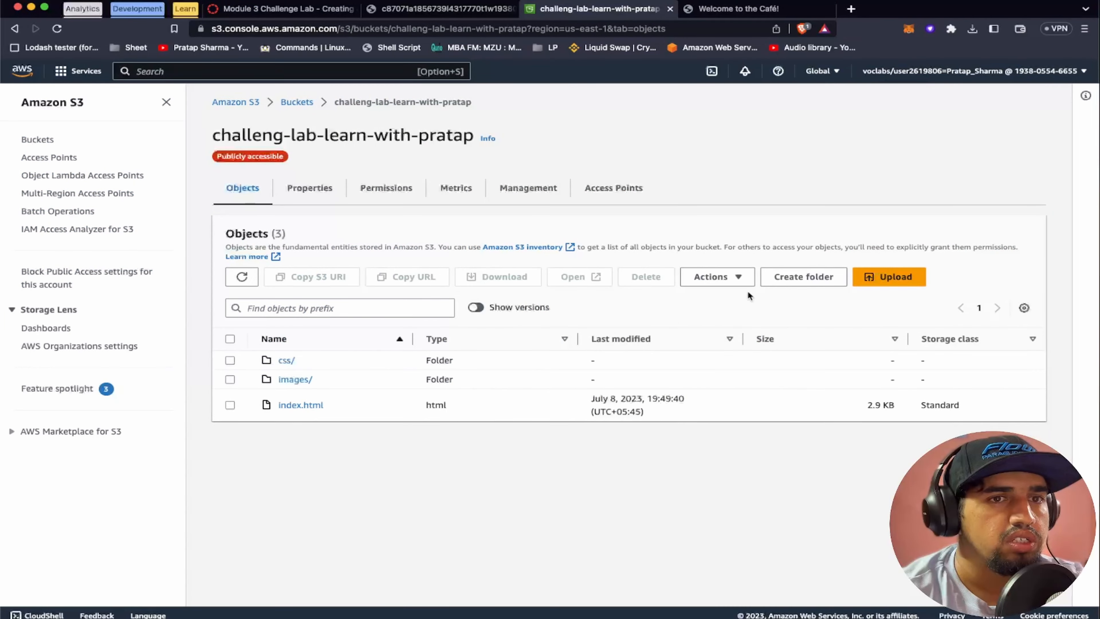
Upload the edited index.html from the aws sr folder to the source bucket and close the upload status
click(882, 275)
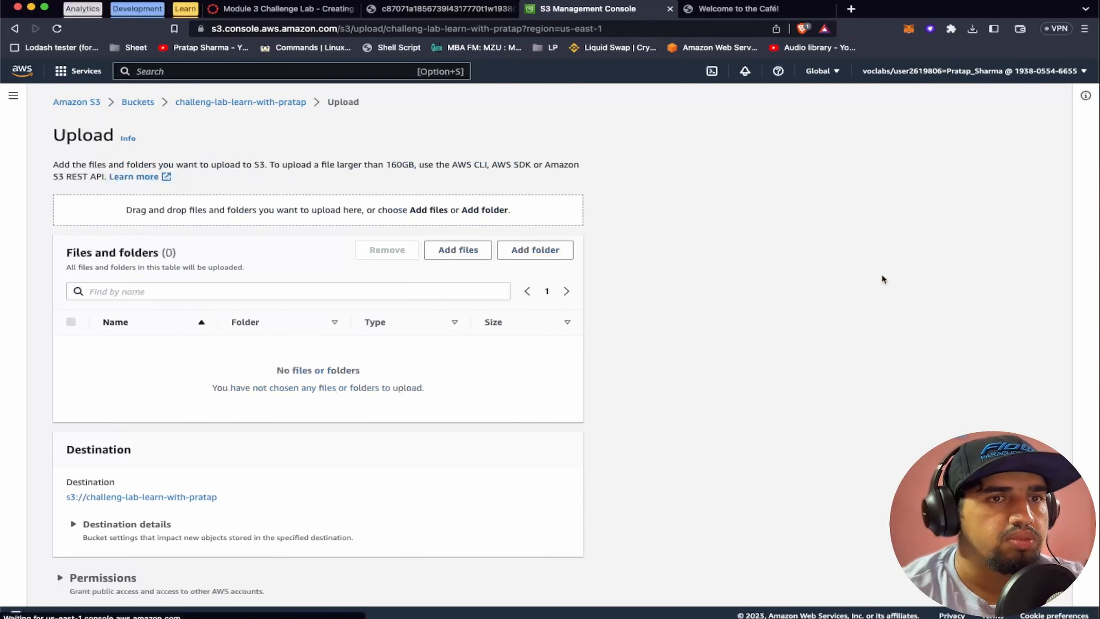
click(462, 253)
click(280, 169)
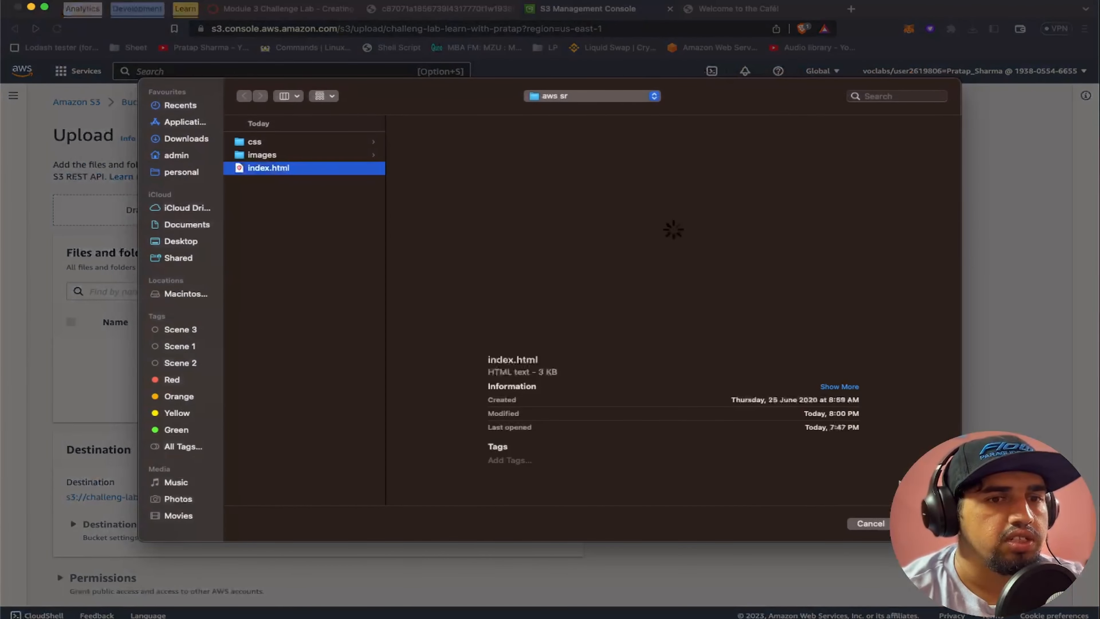
click(923, 523)
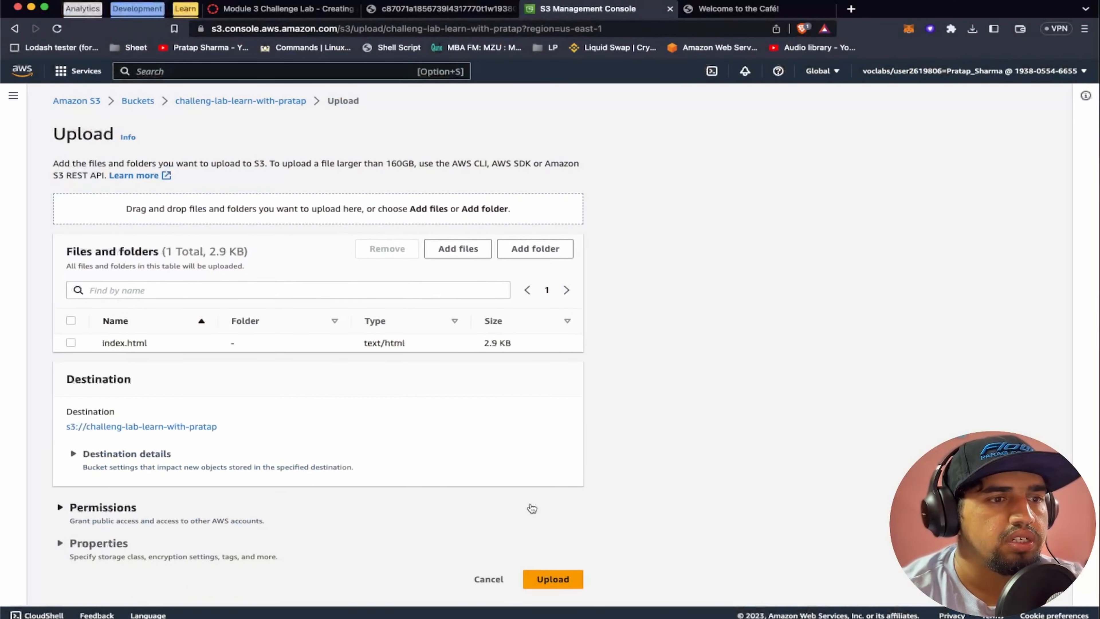
click(553, 580)
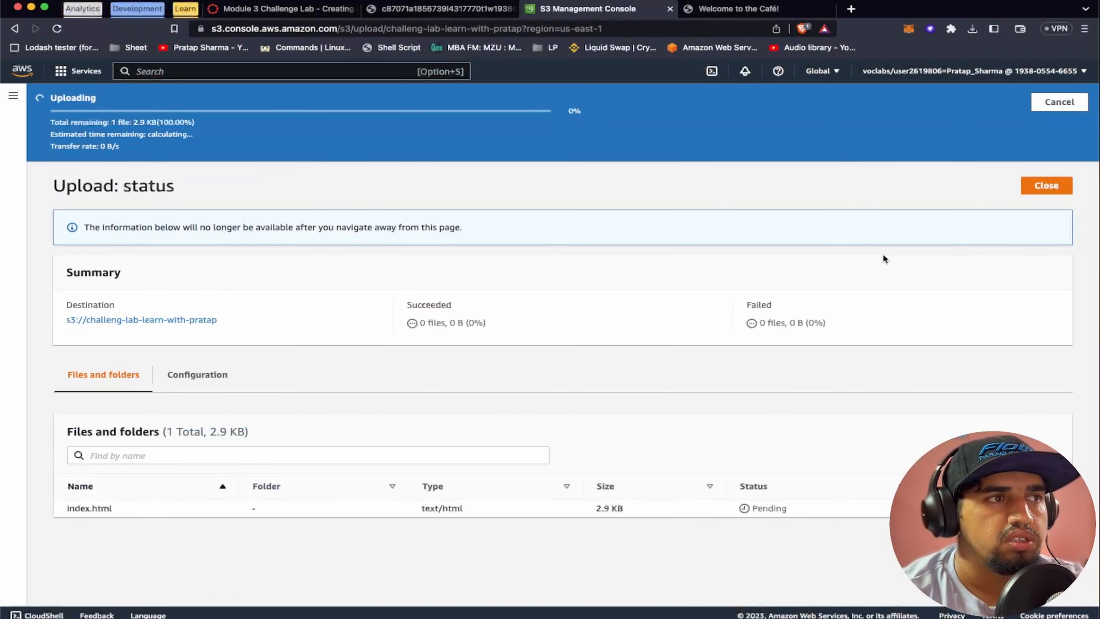
click(1038, 151)
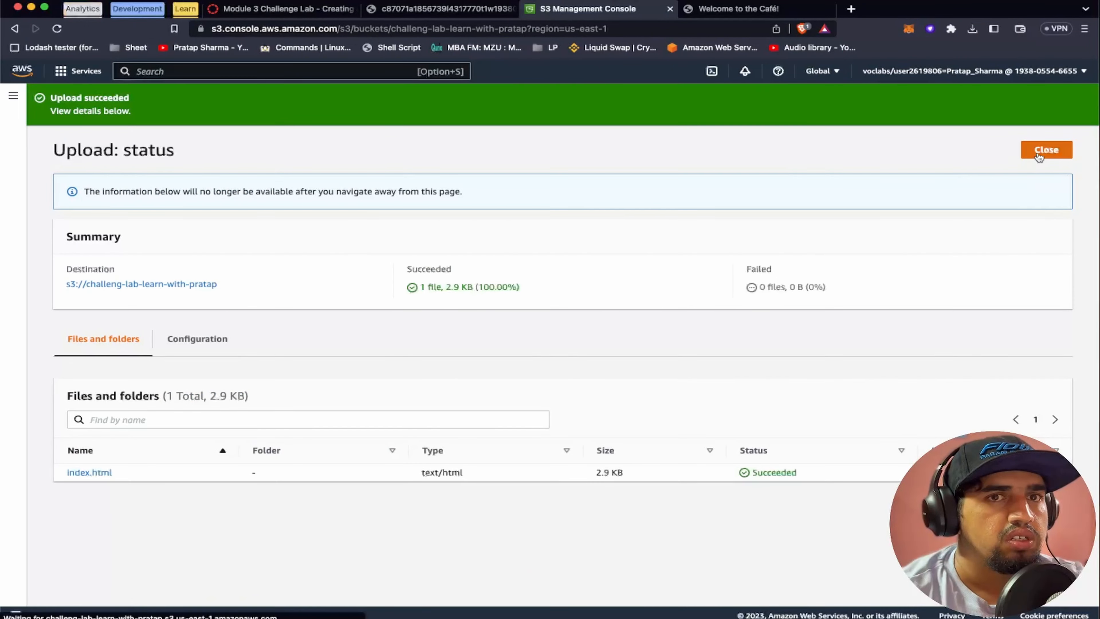
Read step 28 of the lab instructions and check the versions of index.html in the us-east-1 source bucket
click(300, 13)
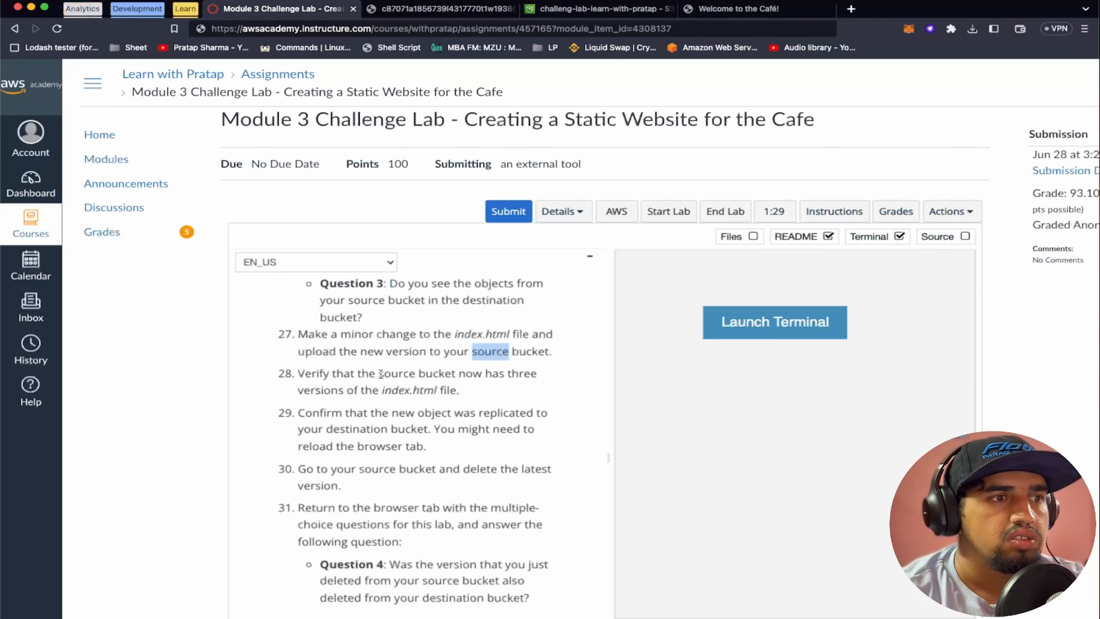
click(326, 378)
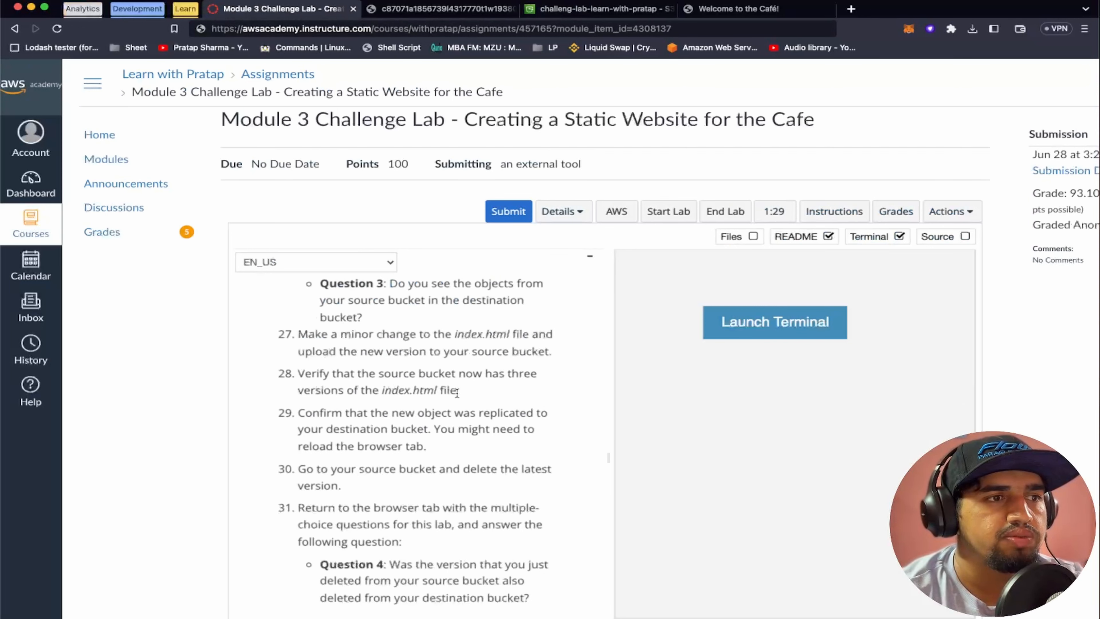
click(599, 10)
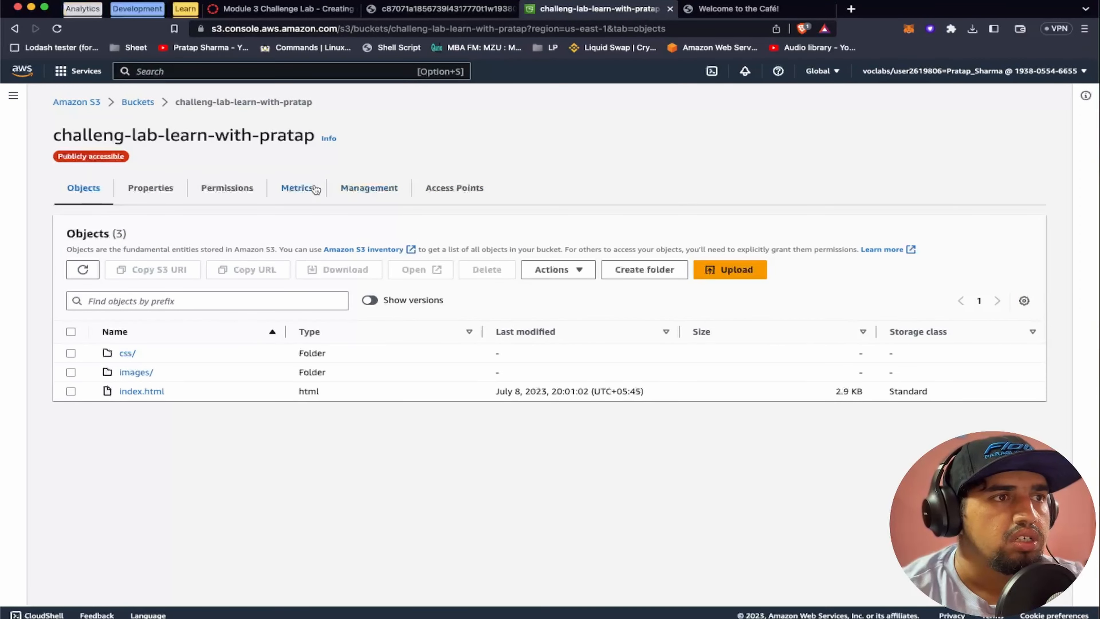
click(147, 103)
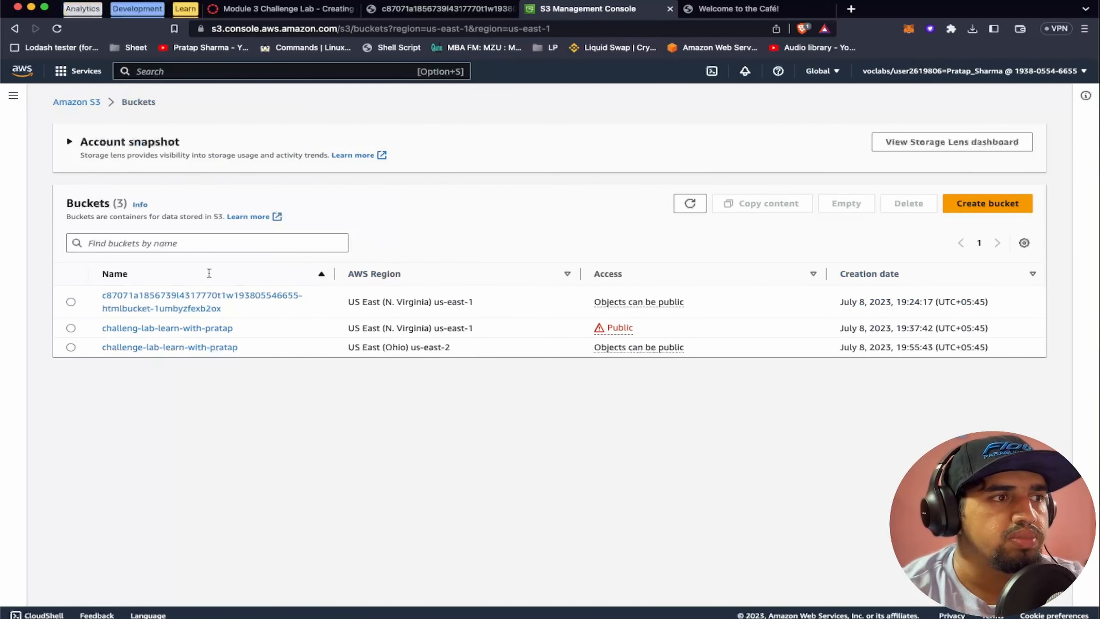
click(355, 379)
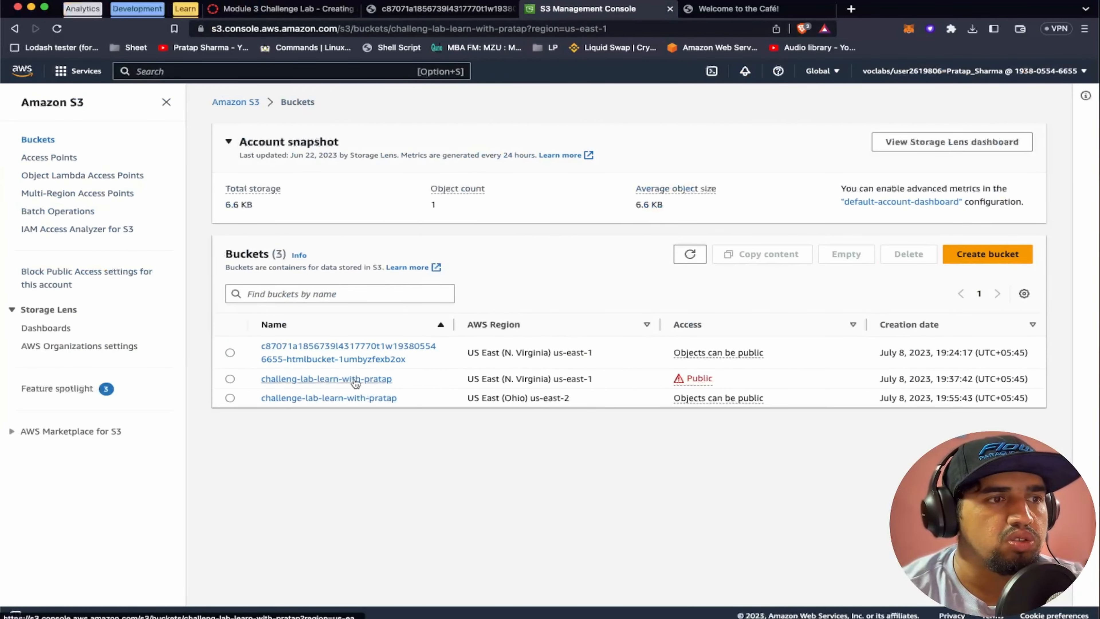
click(295, 405)
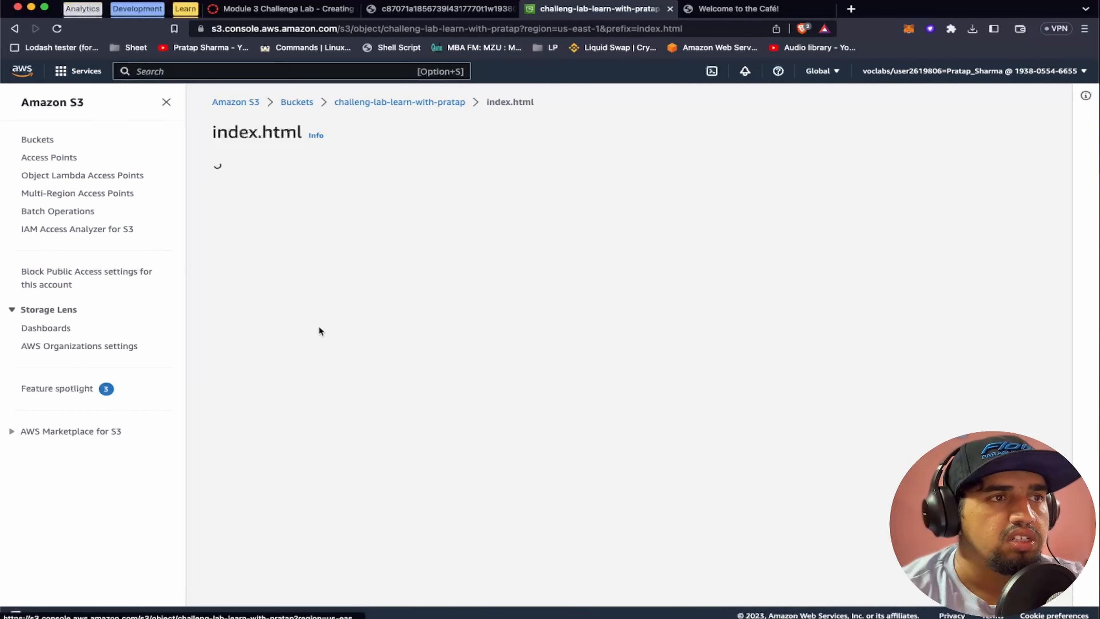
click(398, 184)
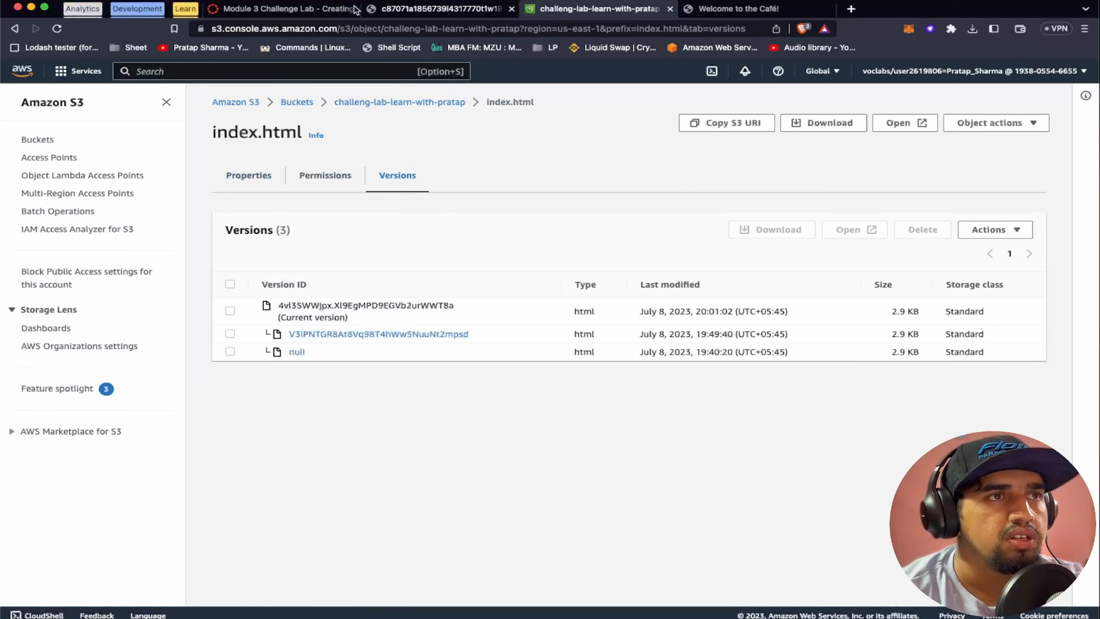
Read step 29 of the lab instructions and check the us-east-2 destination bucket in a separate tab for the replicated object
click(286, 9)
scroll(375, 383, down, 3)
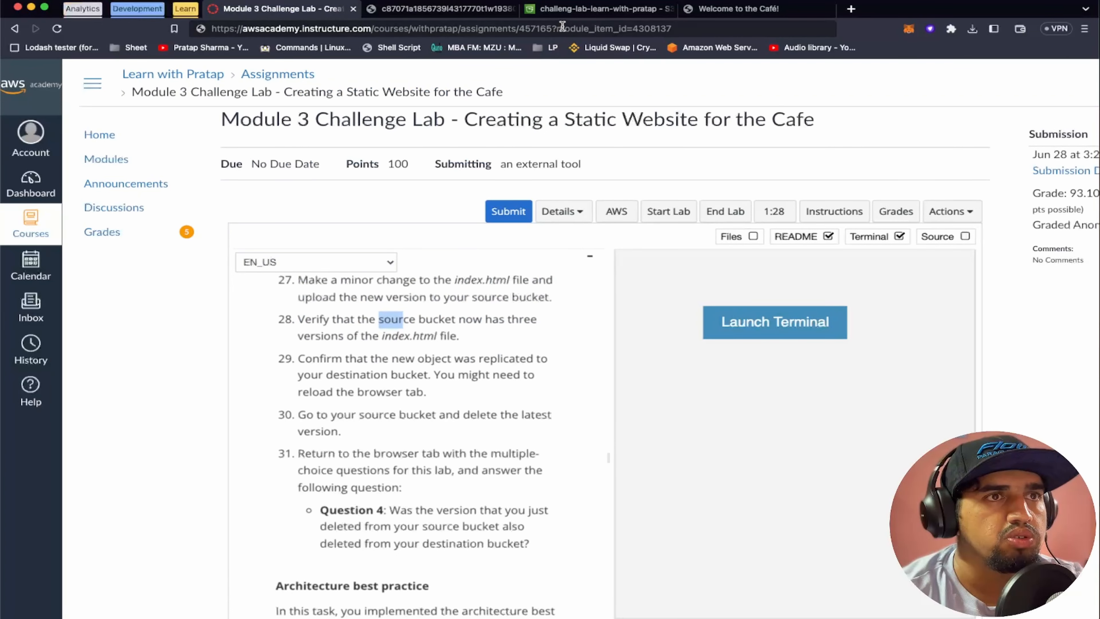
click(576, 11)
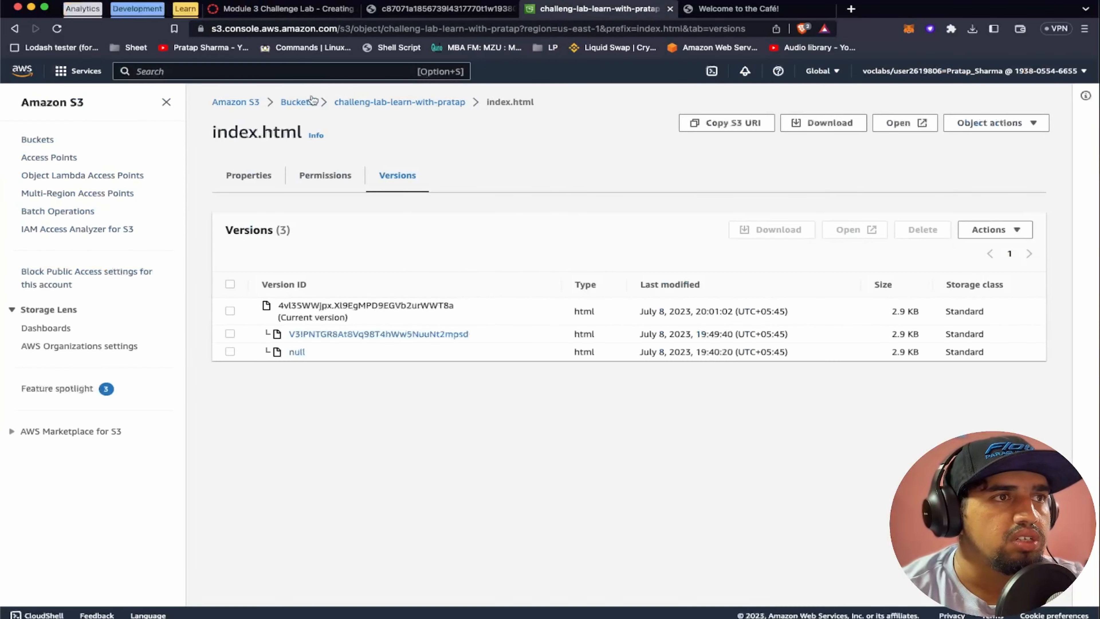
super+click(296, 101)
click(745, 9)
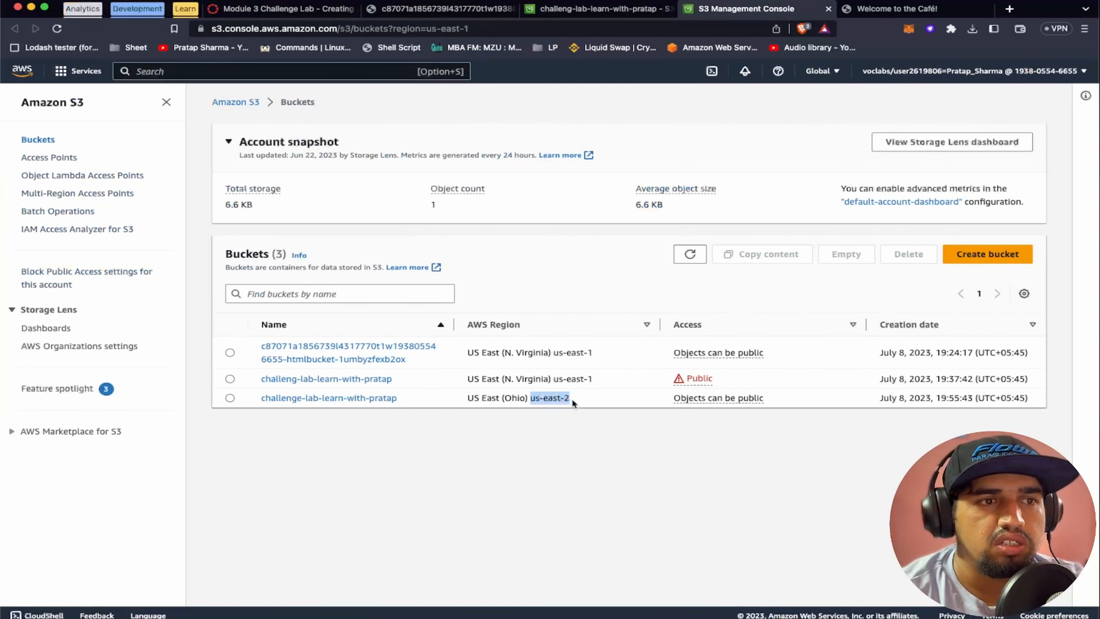
click(377, 397)
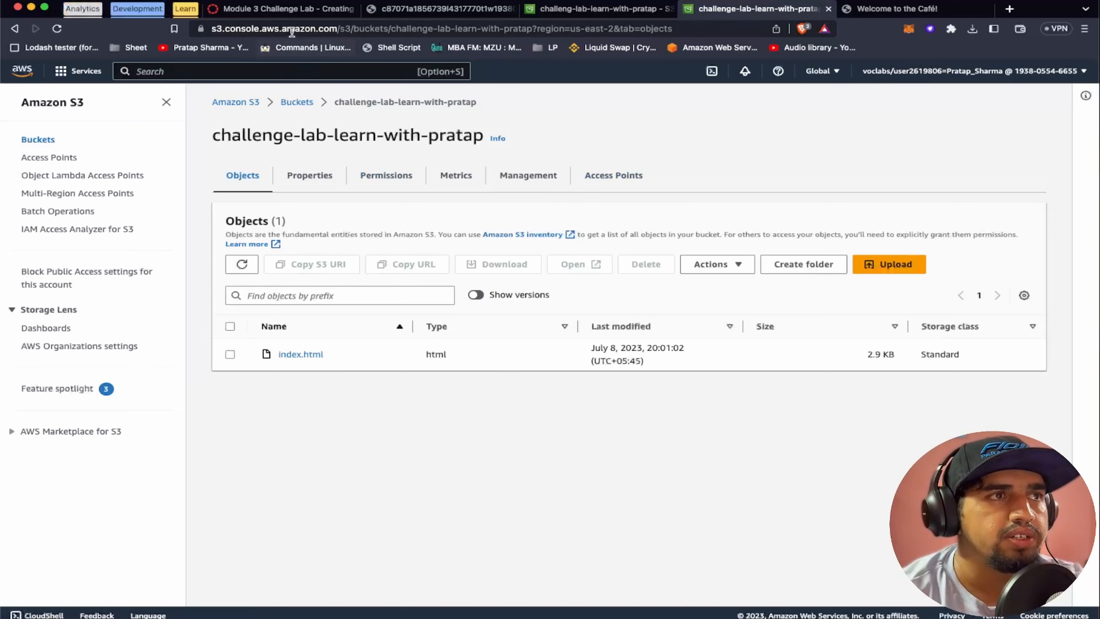
Read step 30 of the lab instructions and return to the index.html versions in the us-east-1 source bucket
click(287, 13)
scroll(409, 354, down, 3)
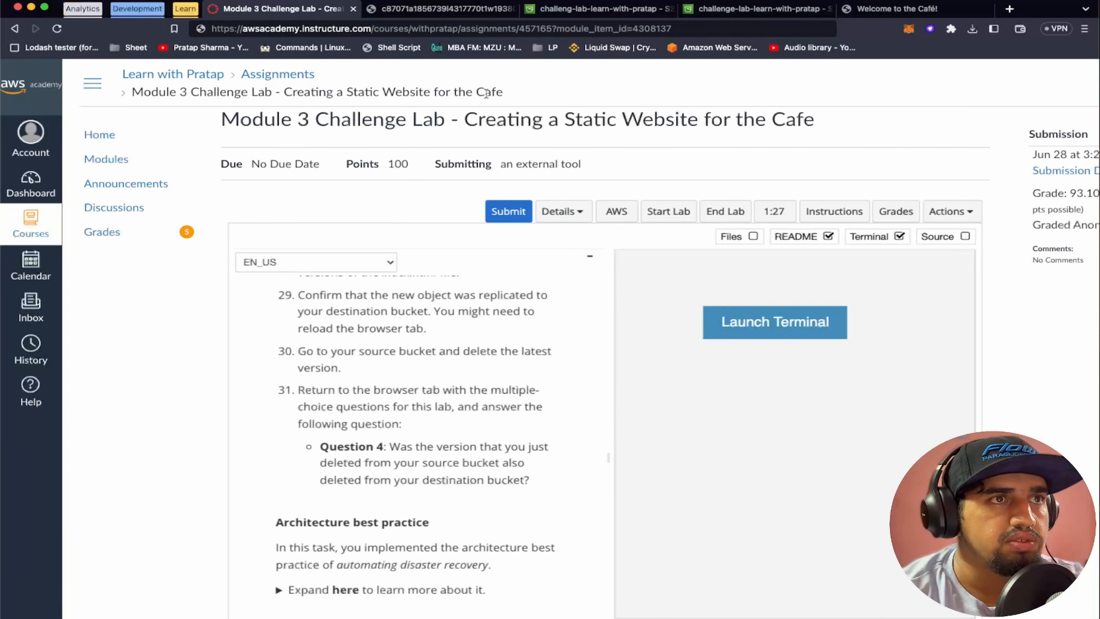
click(600, 8)
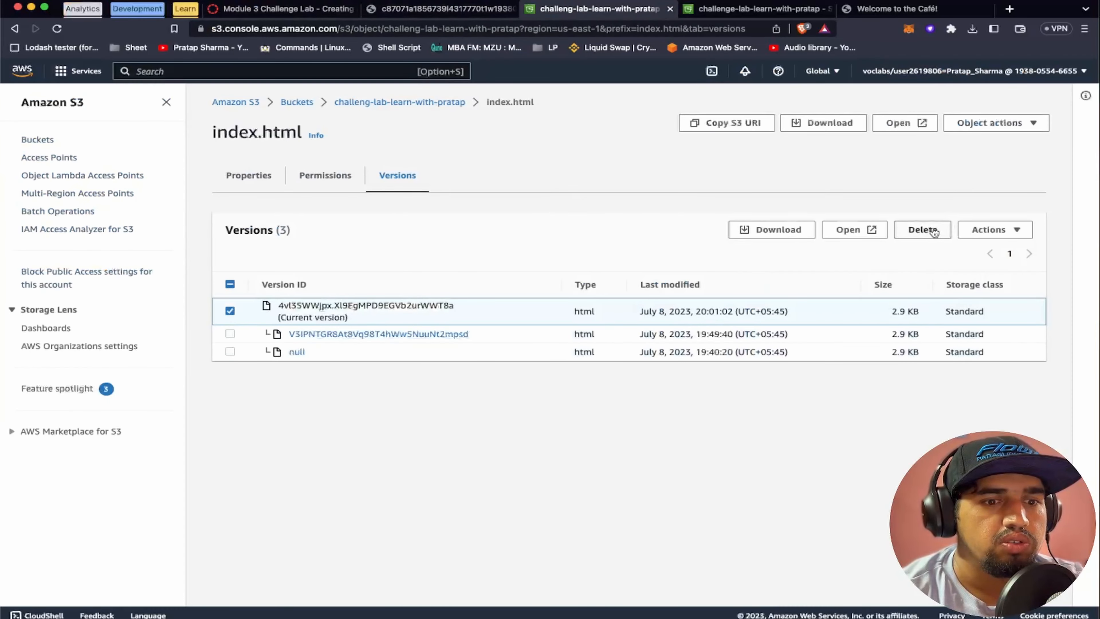
Permanently delete the current version of index.html from the source bucket, confirming with the text "permanently delete"
click(922, 230)
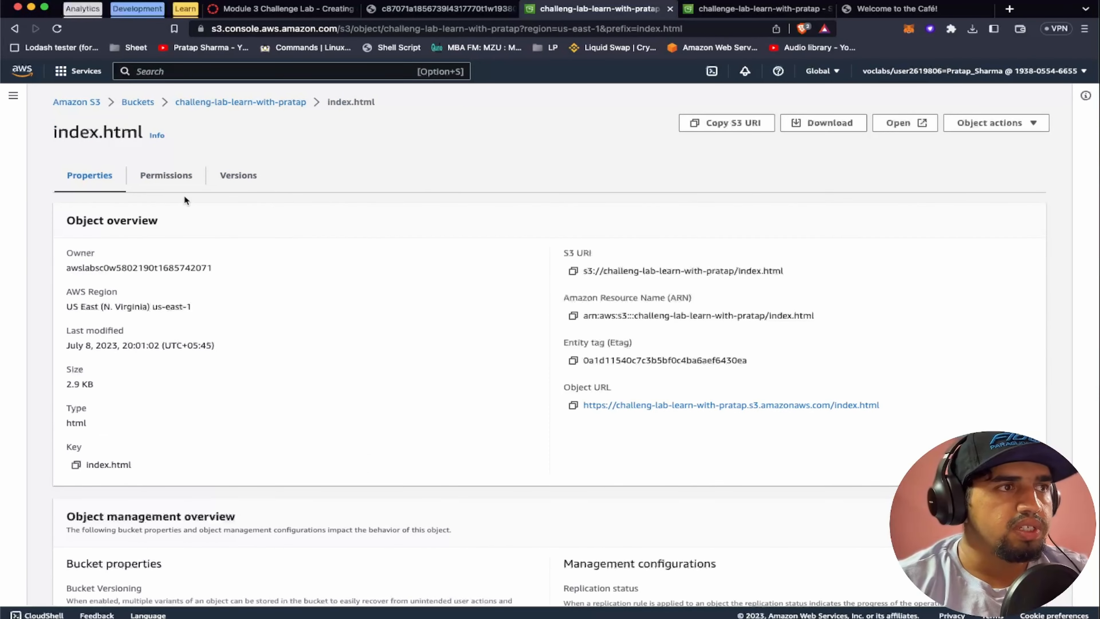
click(229, 181)
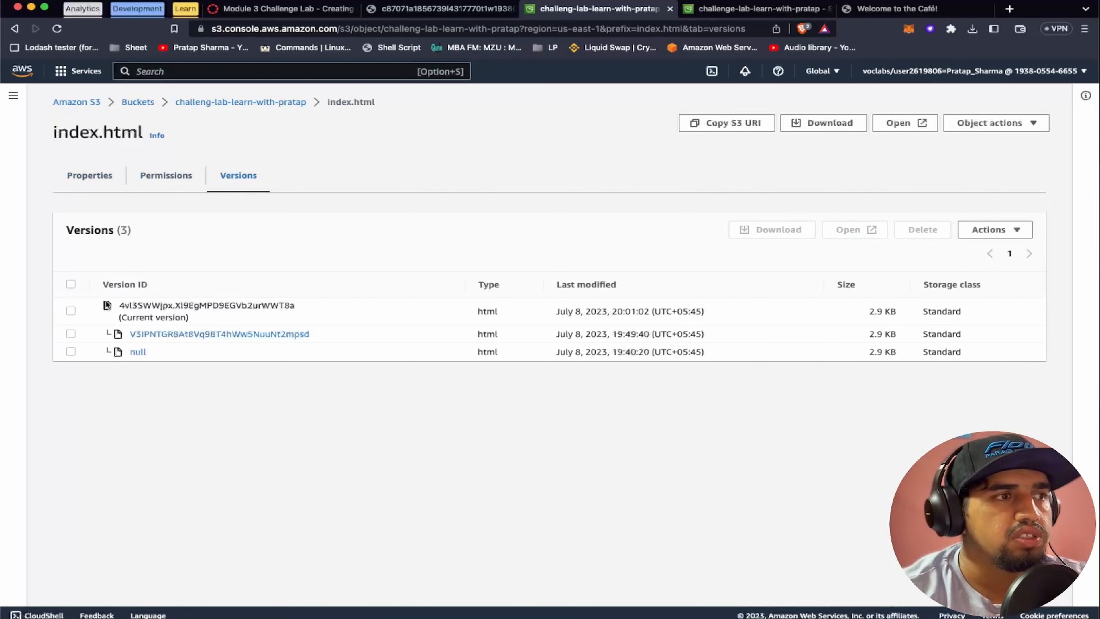
click(71, 310)
click(917, 231)
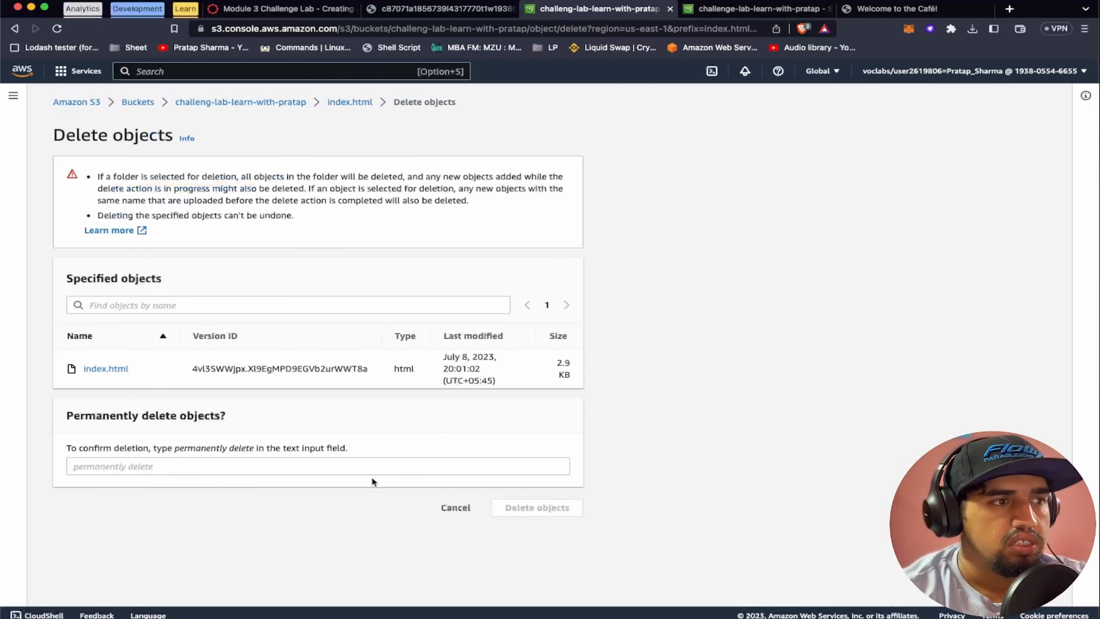
click(295, 467)
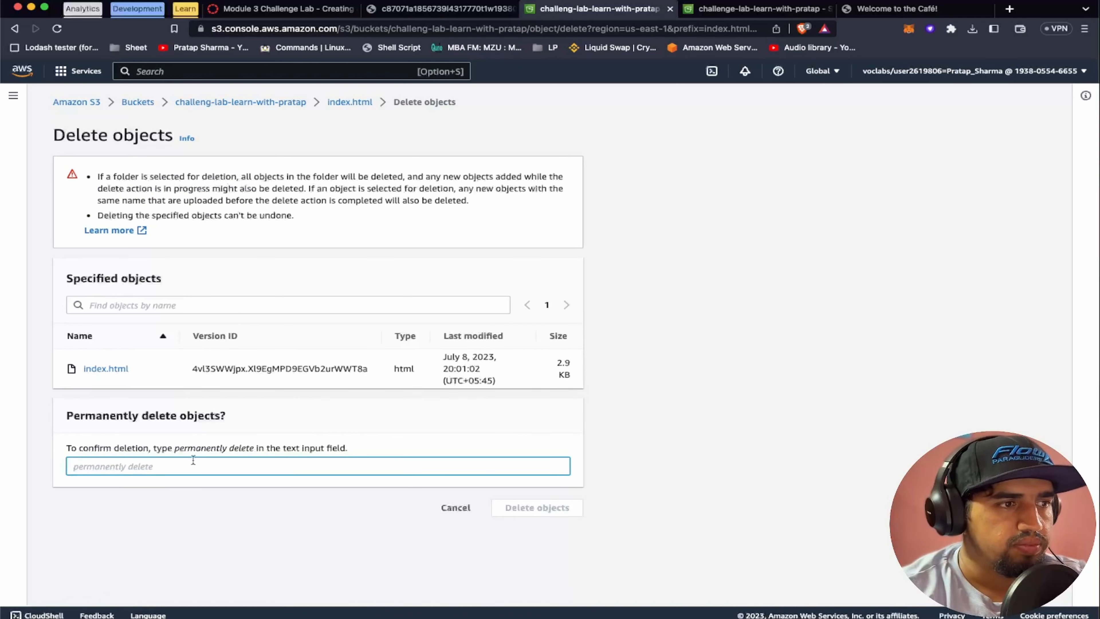
drag(174, 449, 254, 450)
key(super+c)
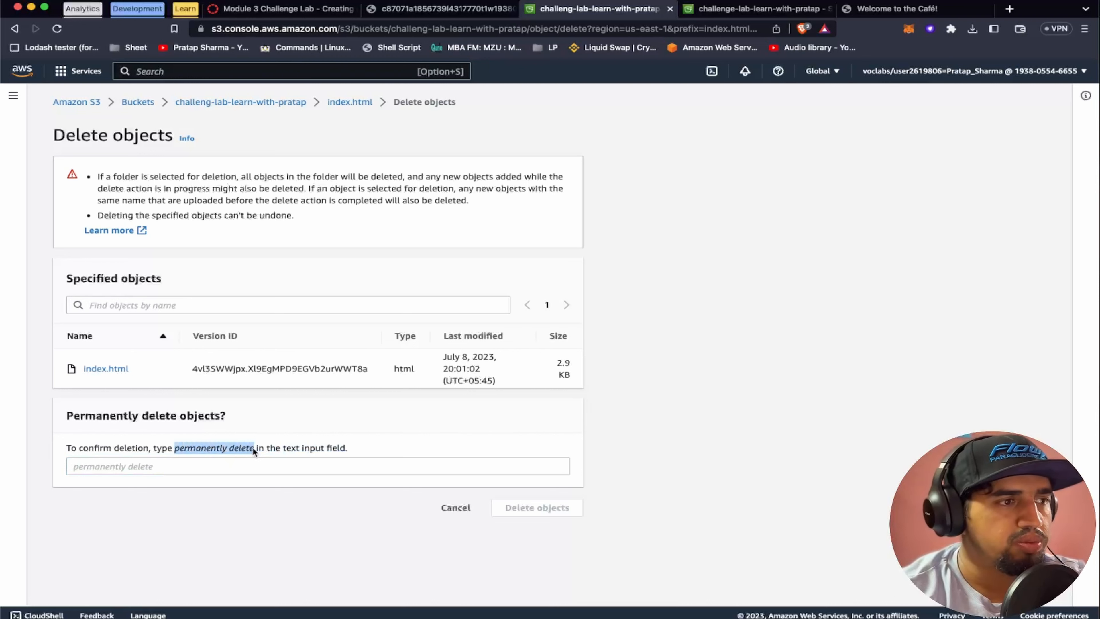
click(206, 464)
key(super+v)
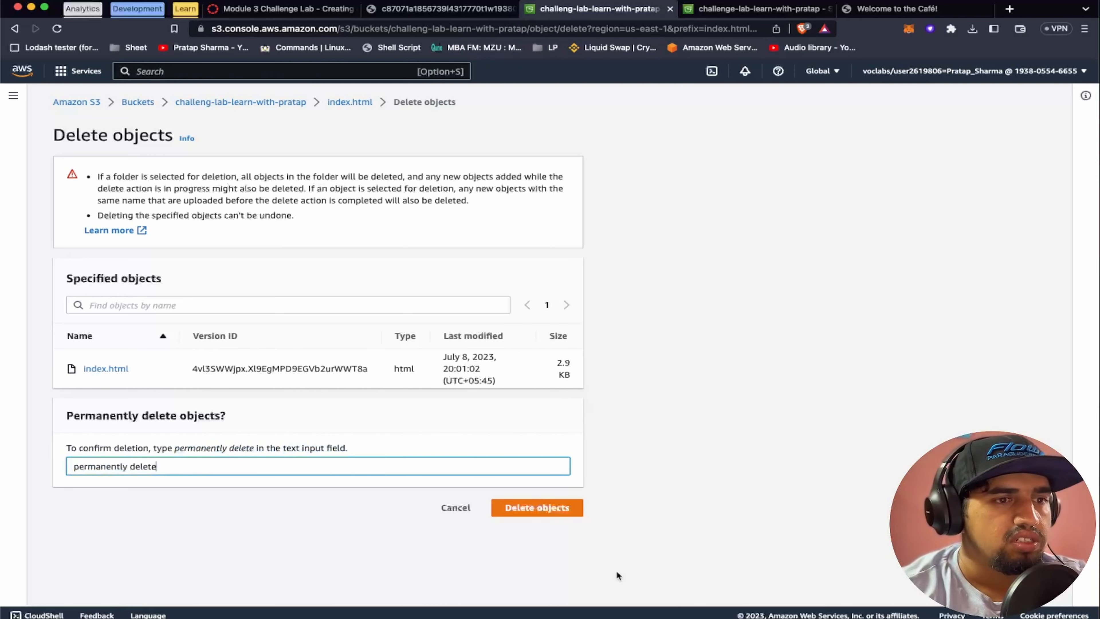
click(542, 507)
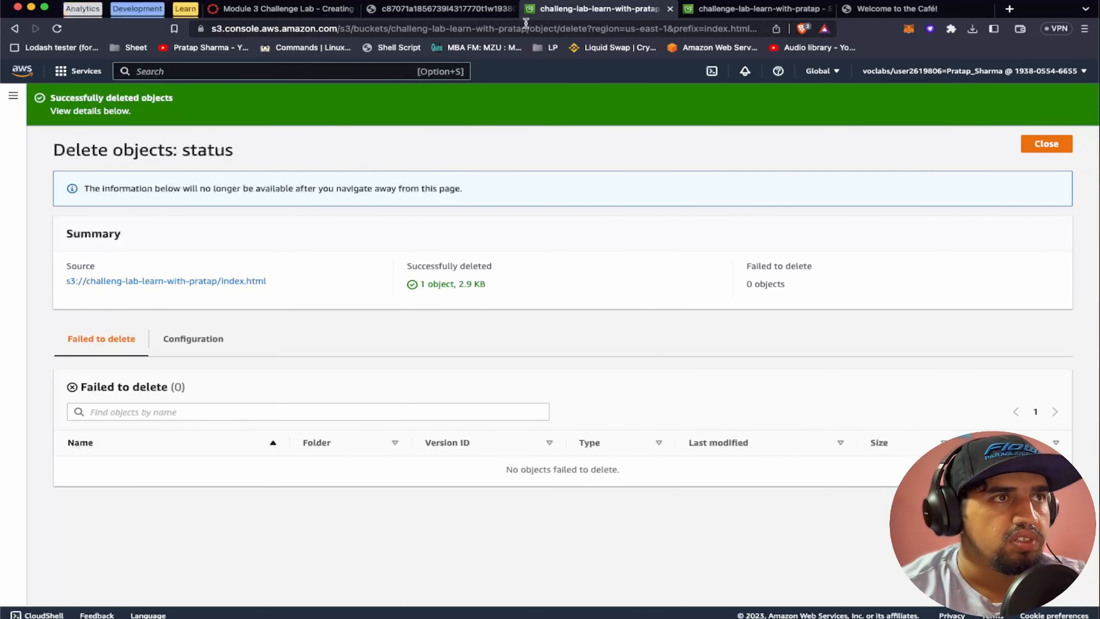
Read Question 4 in step 31, close the deletion status, and reload the us-east-2 destination bucket to check whether its object was also deleted
click(299, 10)
scroll(383, 455, down, 2)
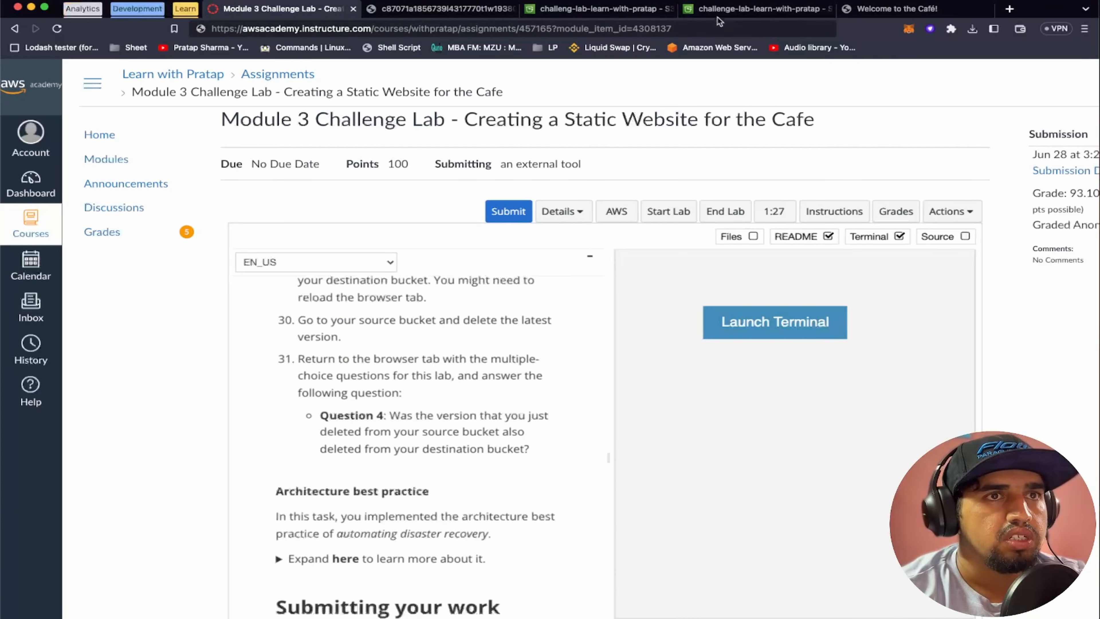
click(627, 13)
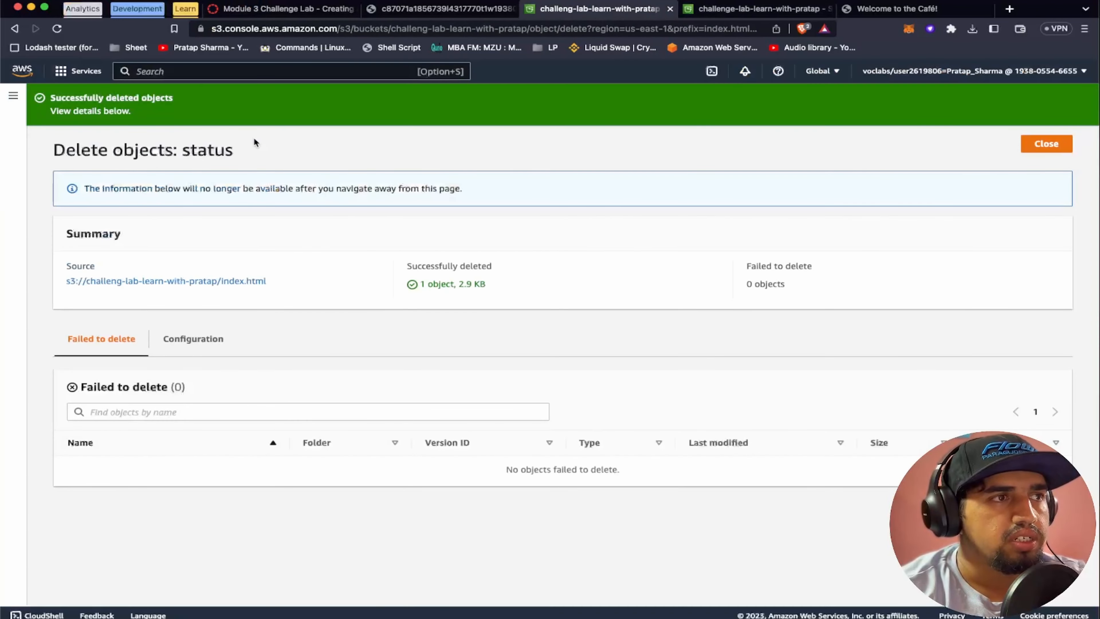
click(1055, 146)
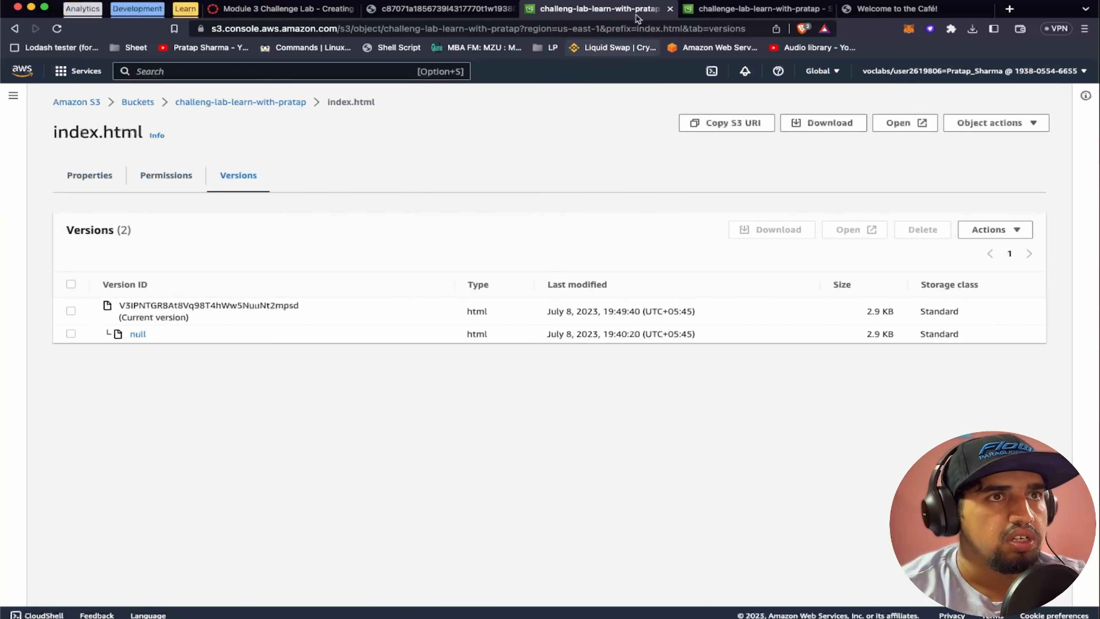
click(758, 8)
key(super+r)
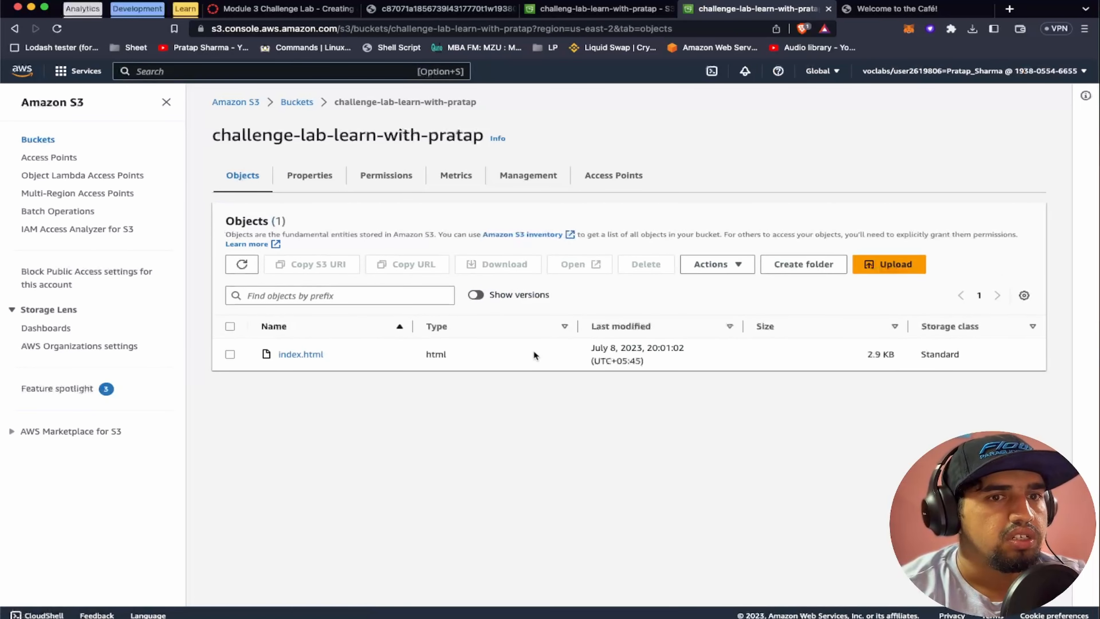
Recheck step 31 and select No for Question 4 on the Module 3 Challenge Lab Questions page
click(285, 12)
scroll(382, 403, down, 5)
click(450, 9)
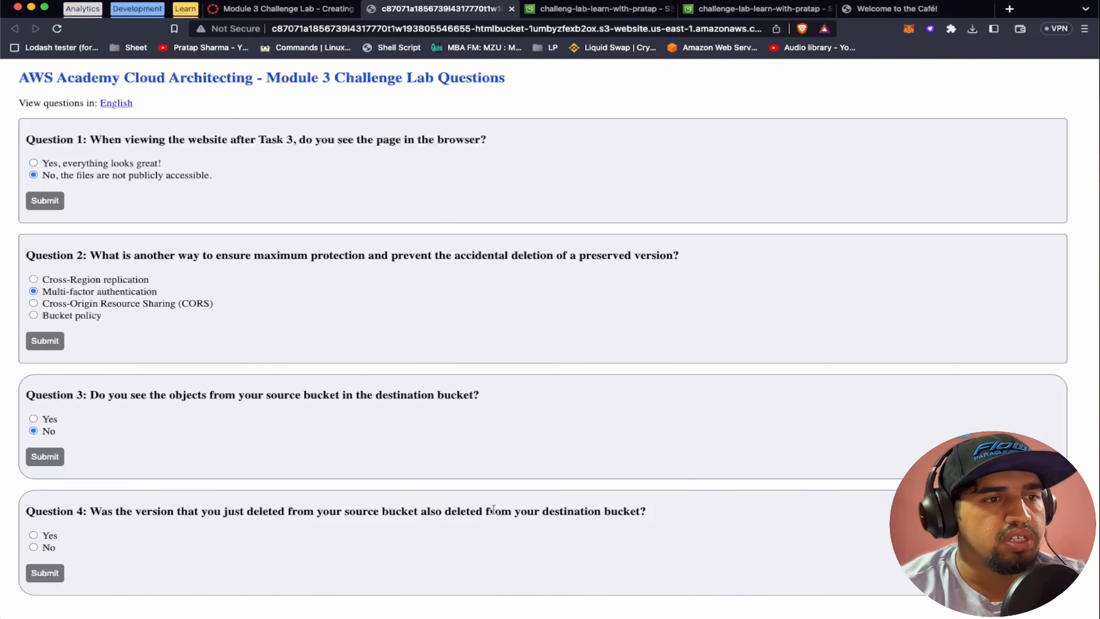
click(33, 546)
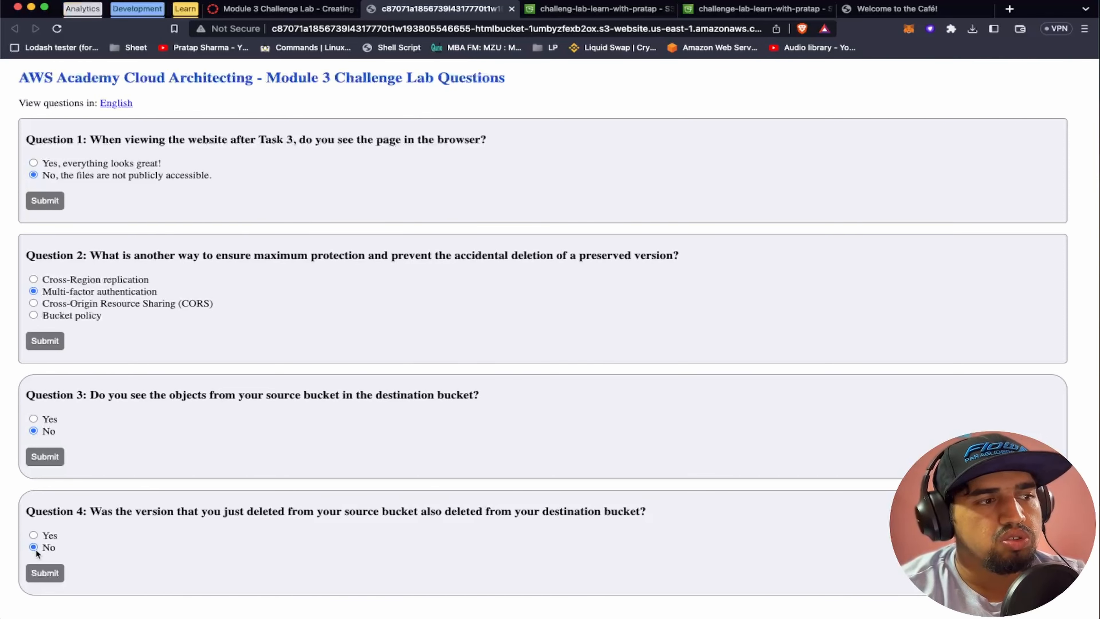
Read the Submitting your work instructions, review the selected quiz answers, and check the submission grade on the assignment page
key(ctrl+shift+Tab)
scroll(390, 397, up, 1)
scroll(390, 397, down, 3)
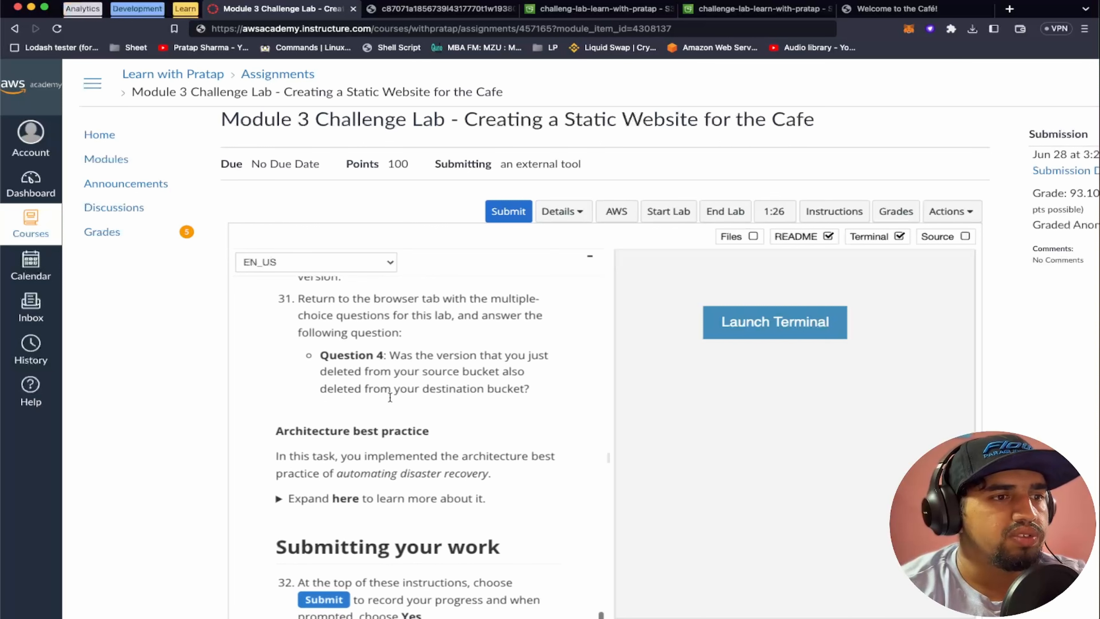
scroll(390, 397, right, 1)
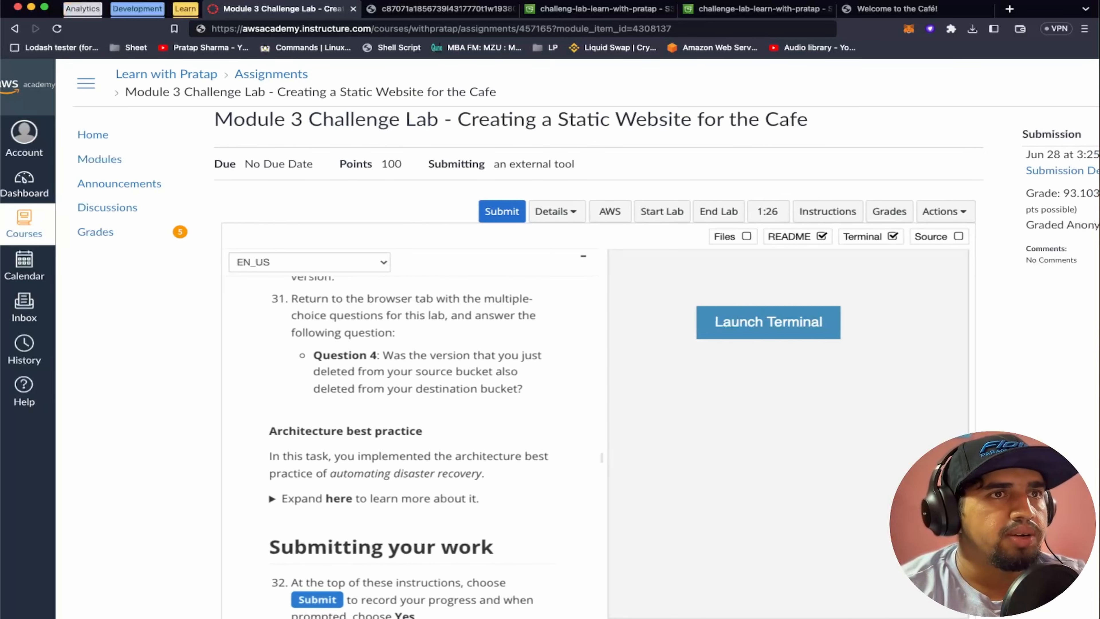
click(455, 12)
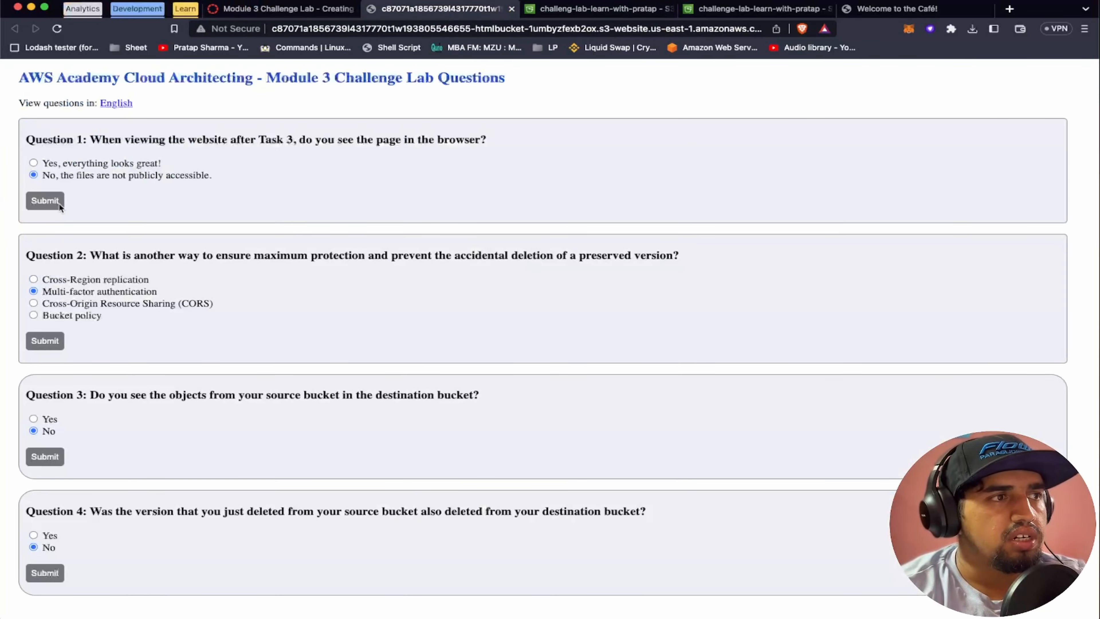
click(280, 10)
scroll(928, 213, right, 3)
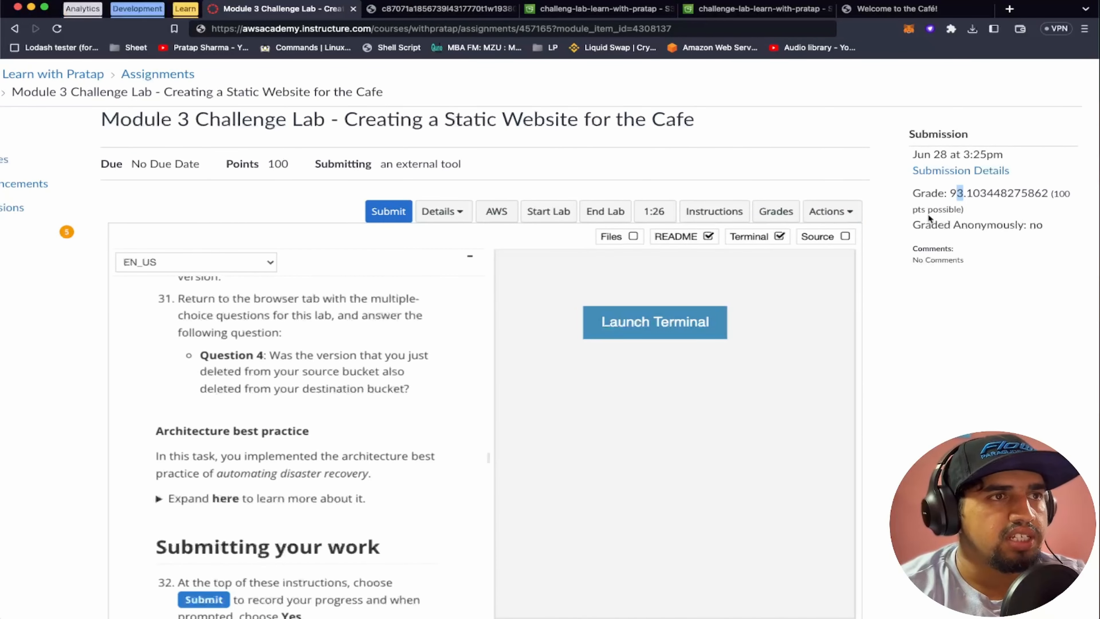